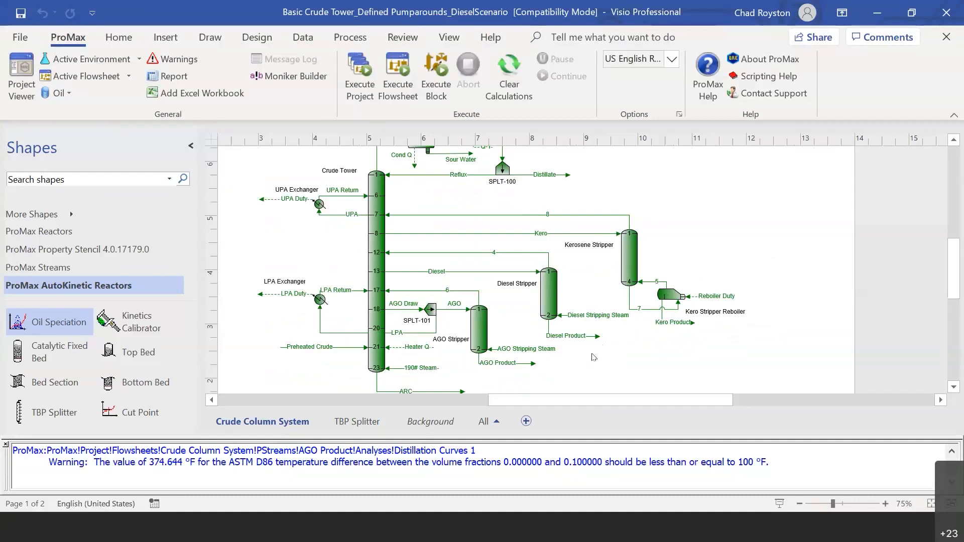
# Clear the project's calculations and re-execute the Crude Column System flowsheet
pyautogui.click(522, 98)
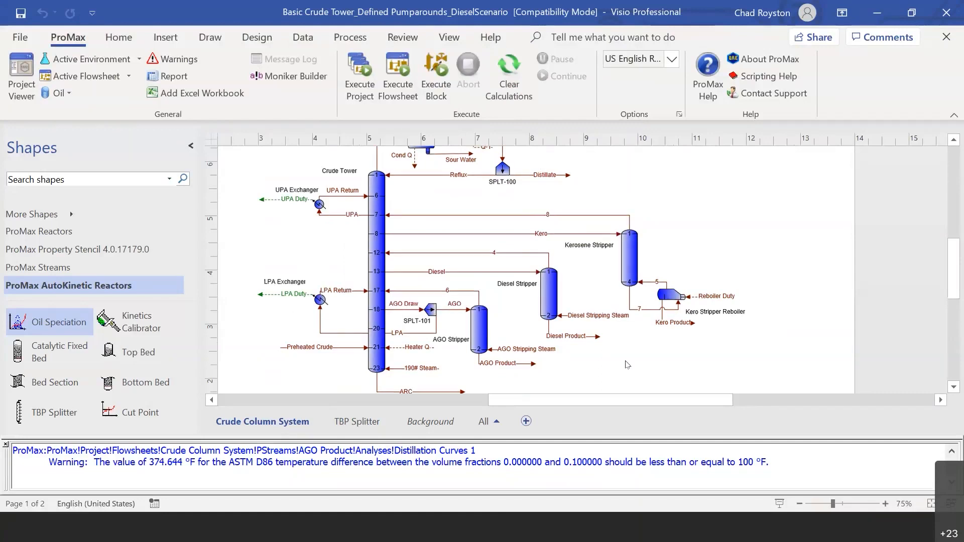
pyautogui.scroll(1, 553, 251)
pyautogui.click(397, 95)
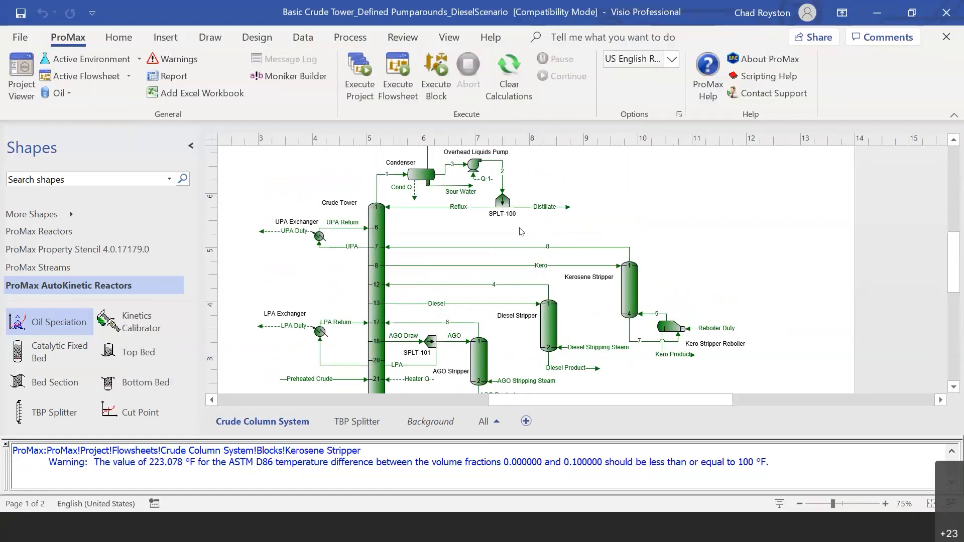
pyautogui.moveTo(610, 245)
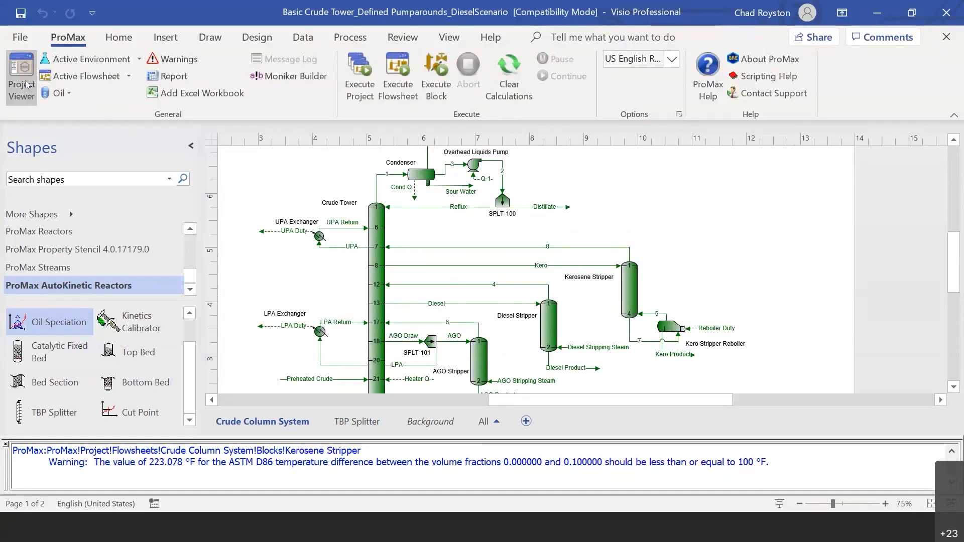
# Open the Project Viewer, widen its project tree and examine the Crude Column System's process streams
pyautogui.click(28, 96)
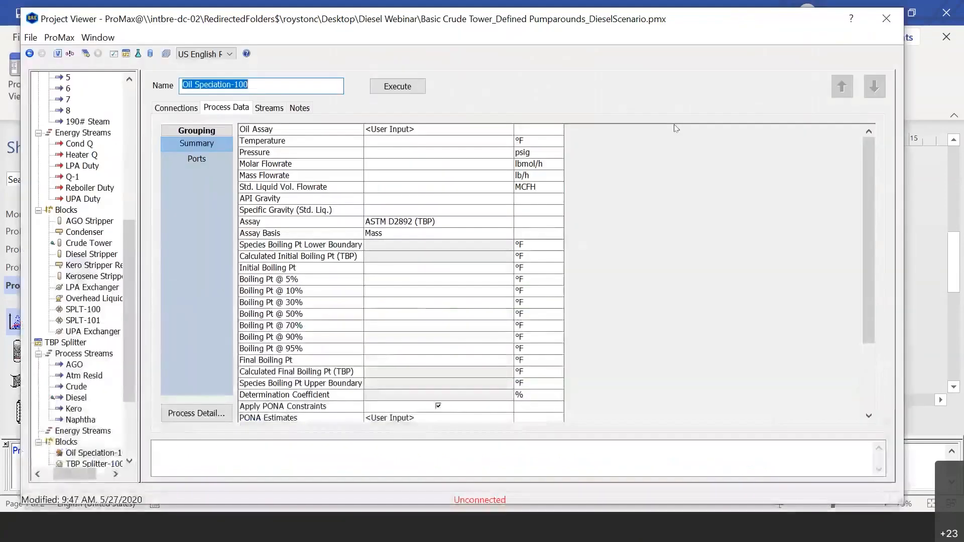
pyautogui.scroll(3, 127, 263)
pyautogui.moveTo(134, 267); pyautogui.dragTo(247, 423)
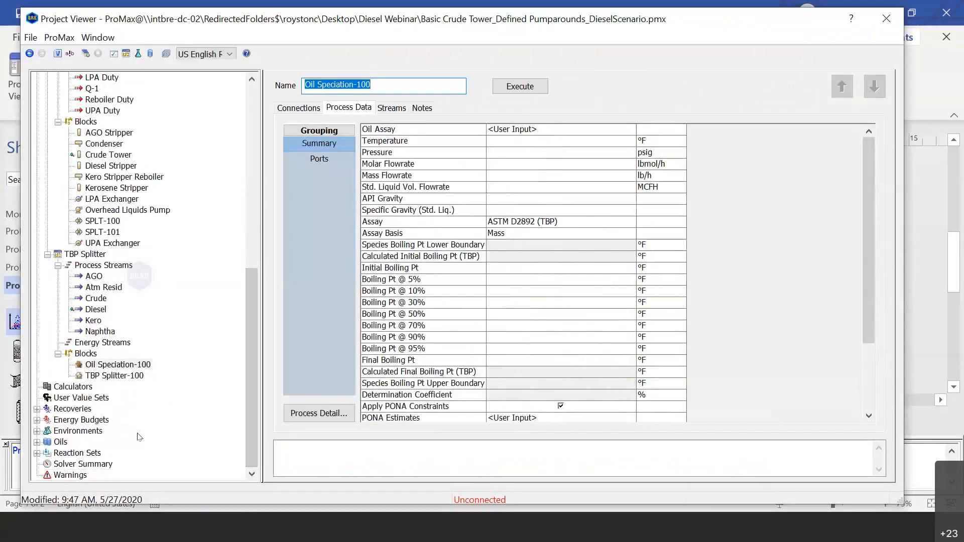
pyautogui.moveTo(248, 428); pyautogui.dragTo(248, 125)
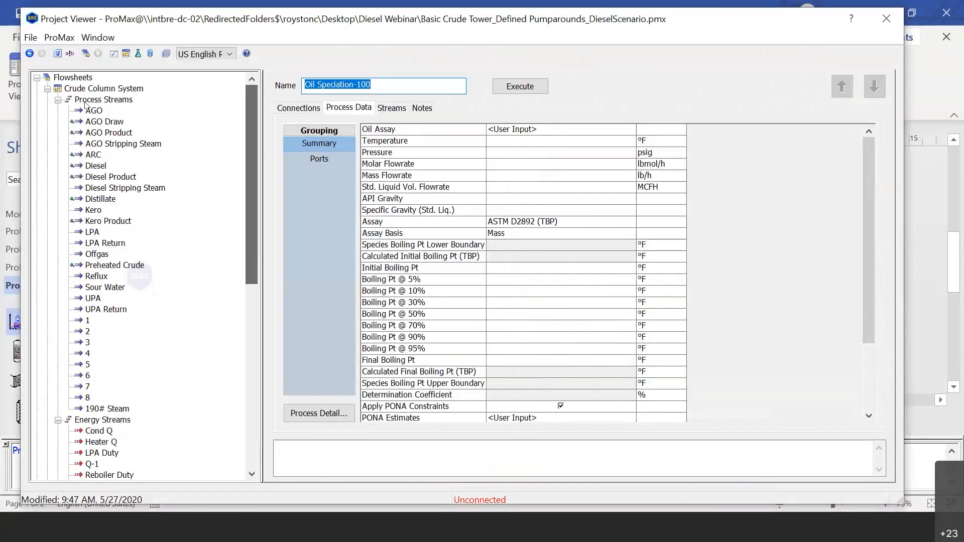
pyautogui.click(37, 78)
pyautogui.click(37, 78)
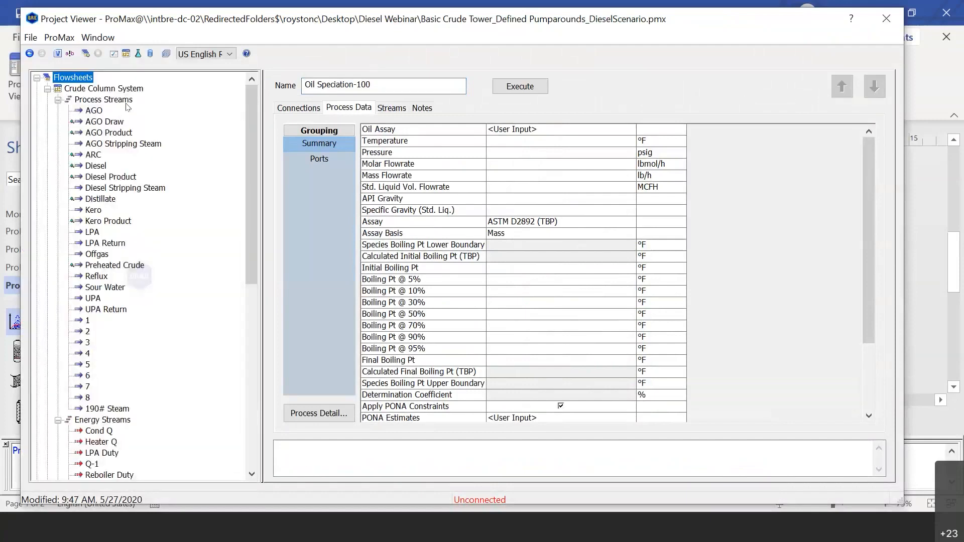
# Review the blocks, the TBP Splitter flowsheet and the expanded environments in the project tree, and close the Project Viewer
pyautogui.moveTo(251, 224); pyautogui.dragTo(249, 369)
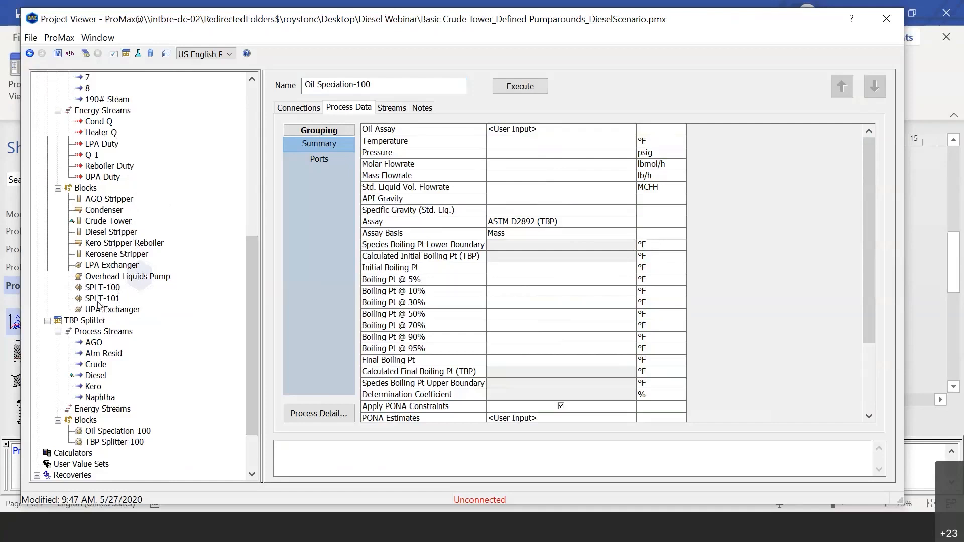
pyautogui.scroll(-2, 161, 329)
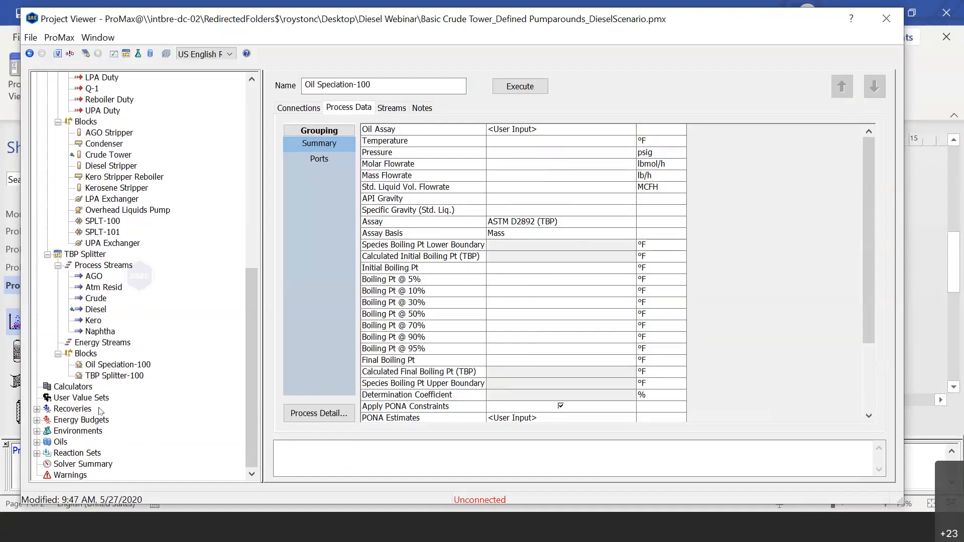
pyautogui.click(38, 432)
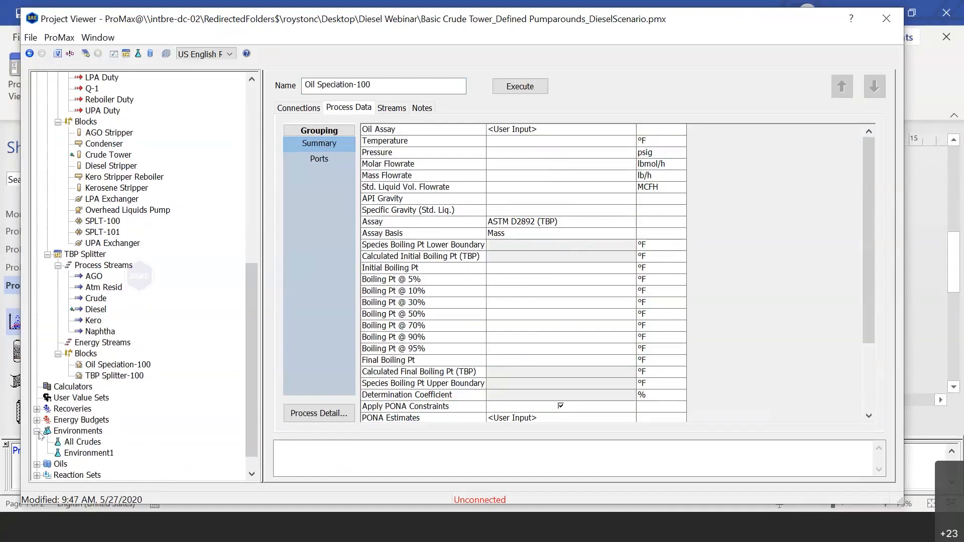
pyautogui.moveTo(248, 420); pyautogui.dragTo(250, 441)
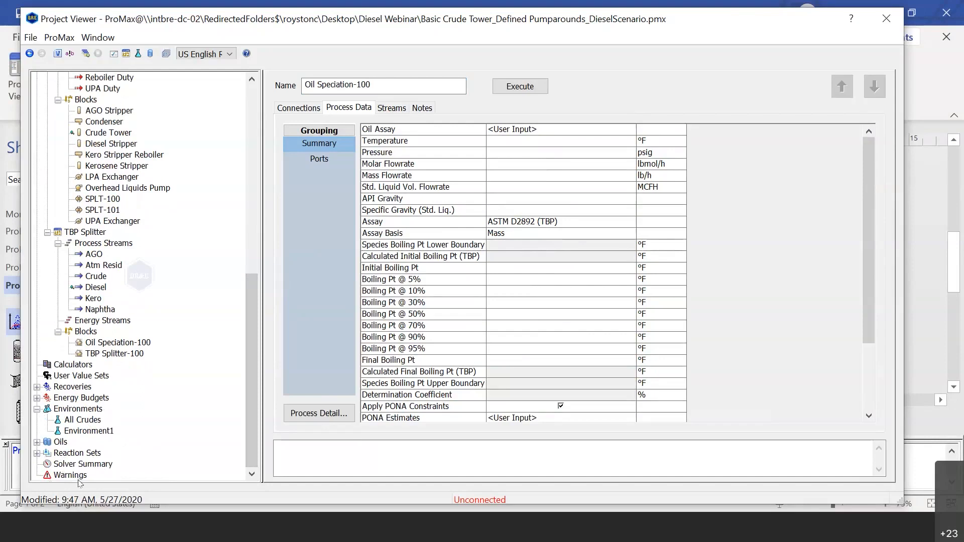
pyautogui.moveTo(249, 451); pyautogui.dragTo(299, 203)
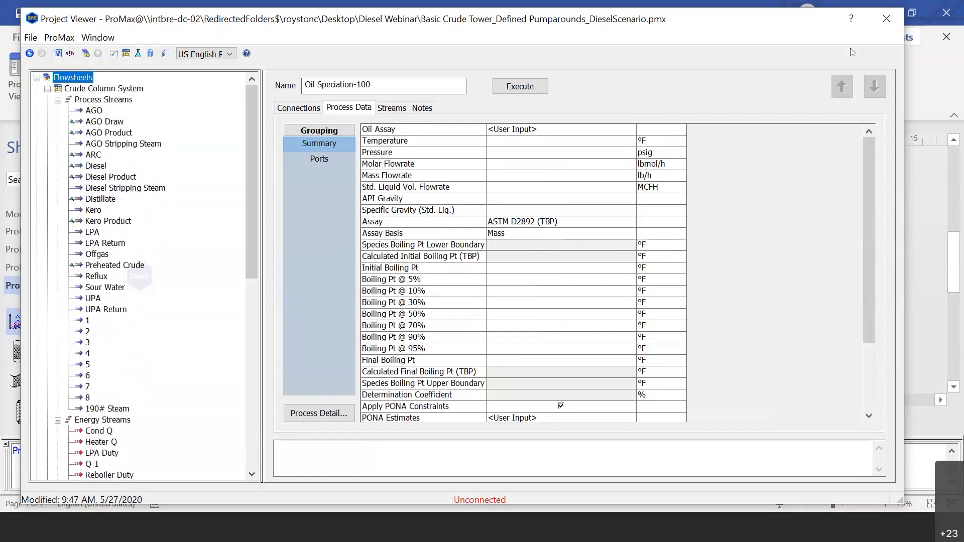
pyautogui.click(893, 27)
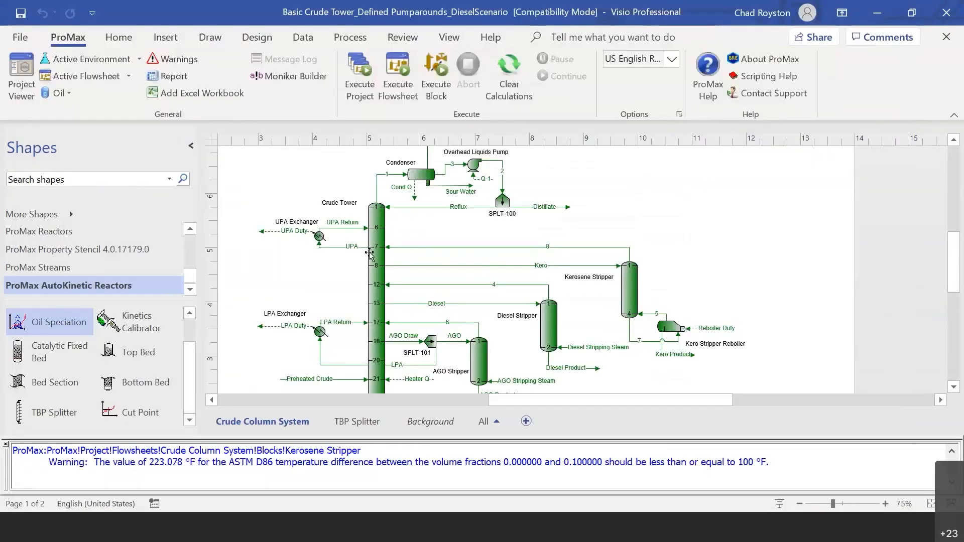
# Inspect the properties of stream 8 between the Kerosene Stripper and the Crude Tower
pyautogui.doubleClick(597, 248)
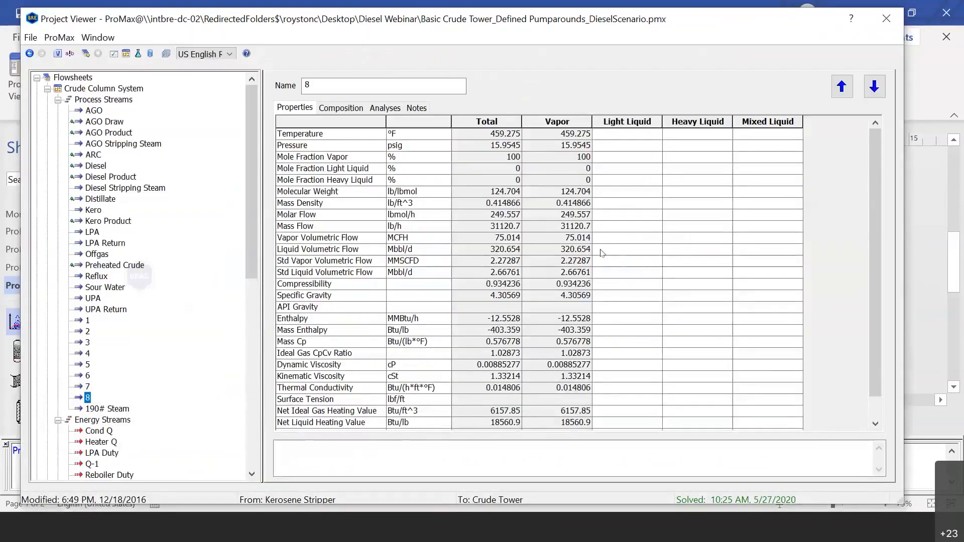
pyautogui.click(886, 20)
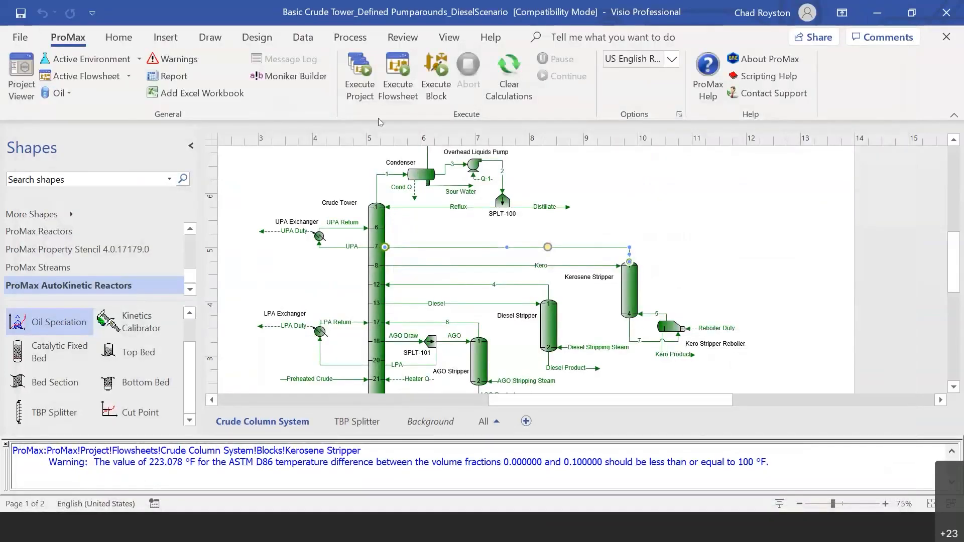
pyautogui.click(360, 78)
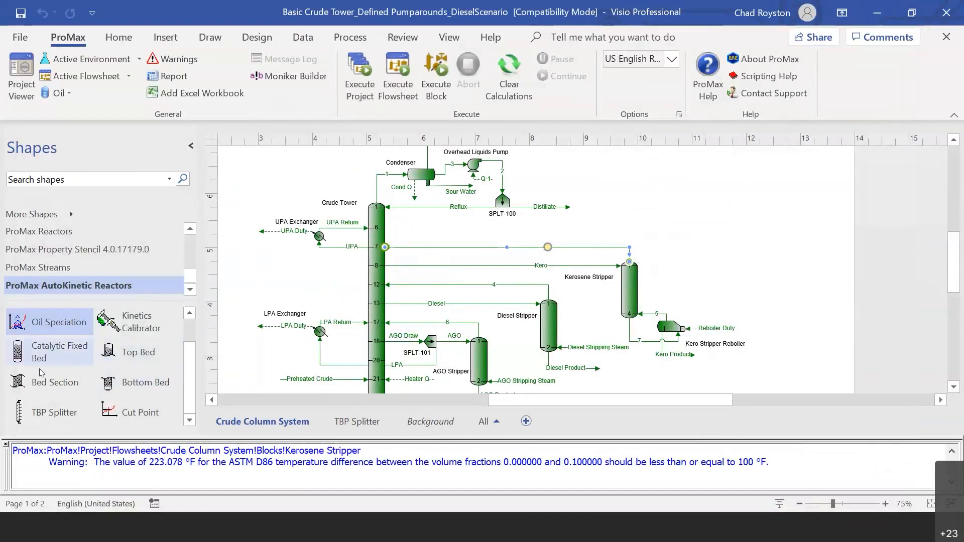
pyautogui.scroll(1, 50, 362)
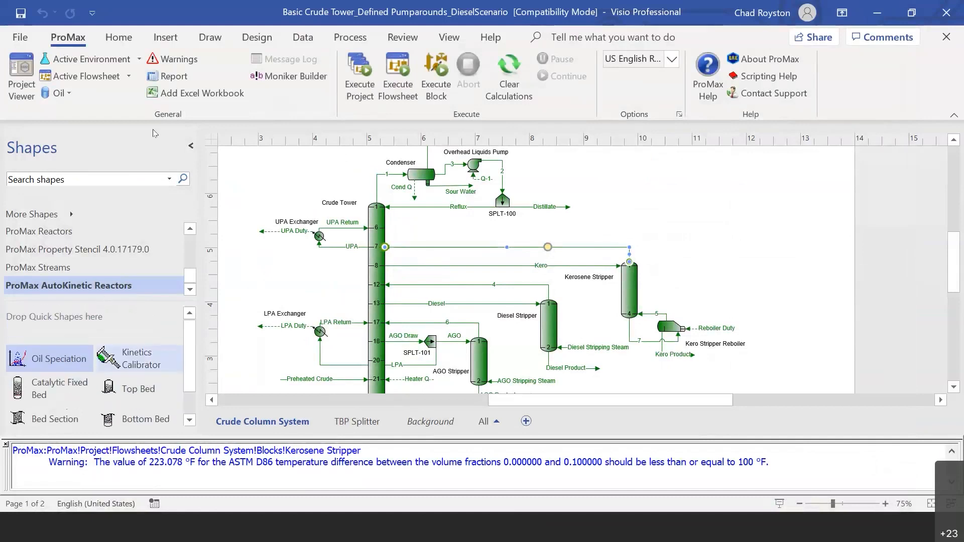
pyautogui.click(191, 145)
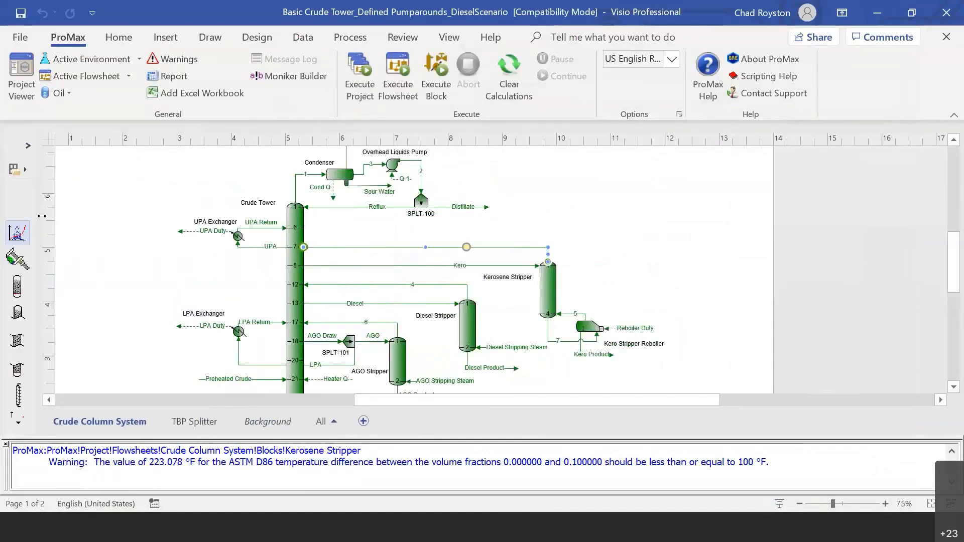
pyautogui.click(28, 146)
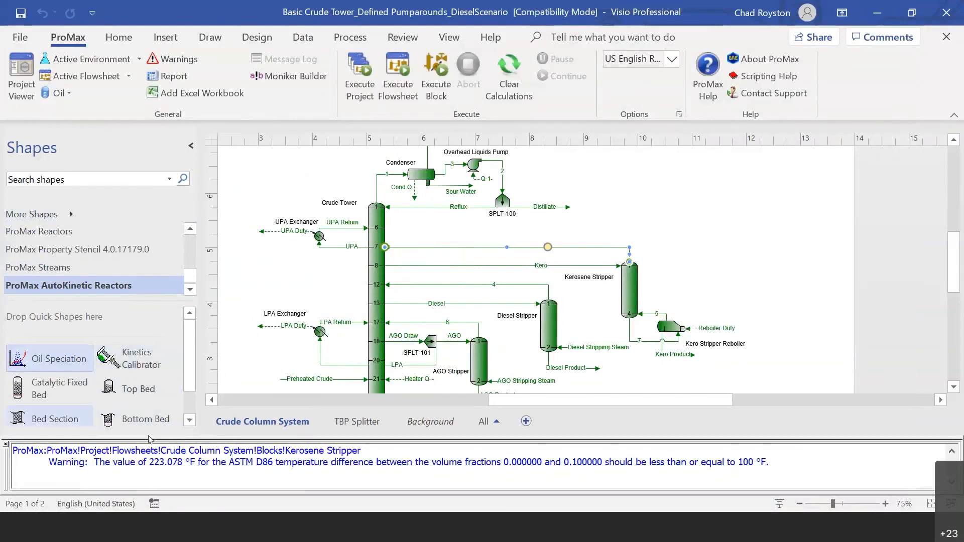
# Place a process stream from the ProMax Streams stencil in the empty area above the UPA Exchanger, and delete it again
pyautogui.click(145, 268)
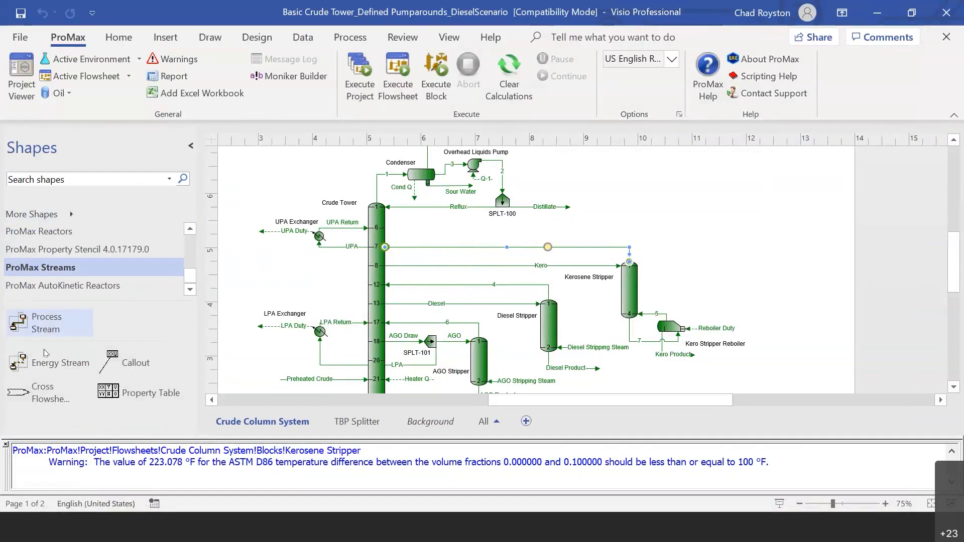
pyautogui.moveTo(28, 323)
pyautogui.mouseDown()
pyautogui.moveTo(116, 309)
pyautogui.moveTo(285, 172)
pyautogui.mouseUp()
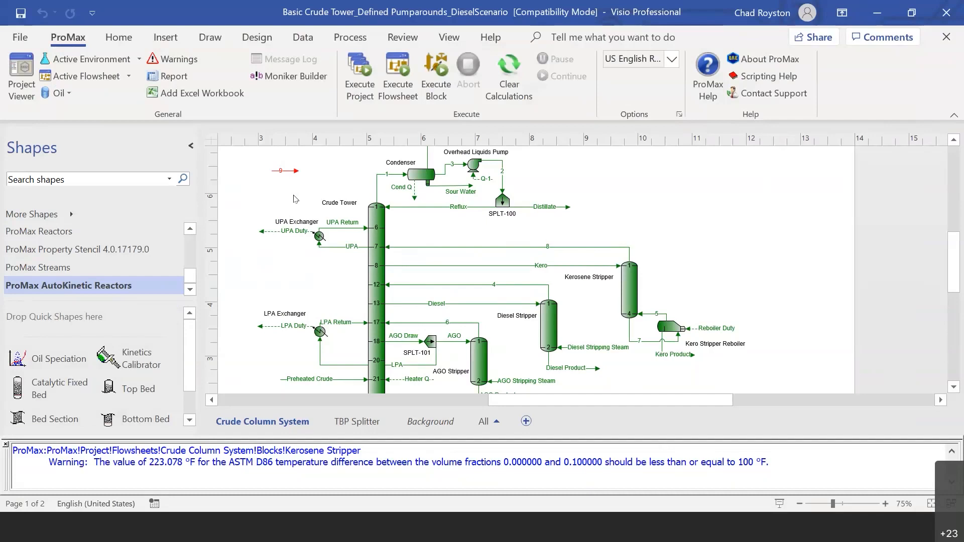
pyautogui.moveTo(261, 157); pyautogui.dragTo(319, 197)
pyautogui.press('Delete')
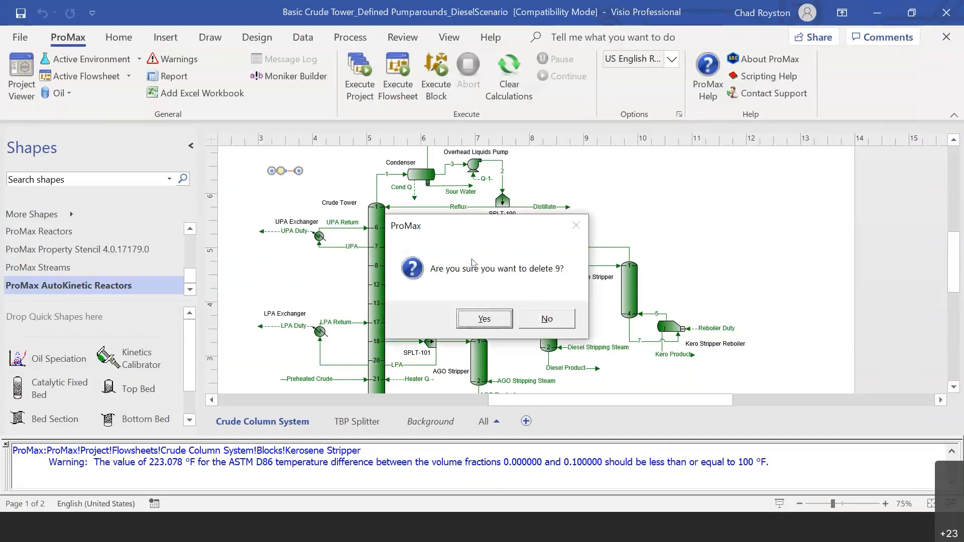
pyautogui.click(486, 318)
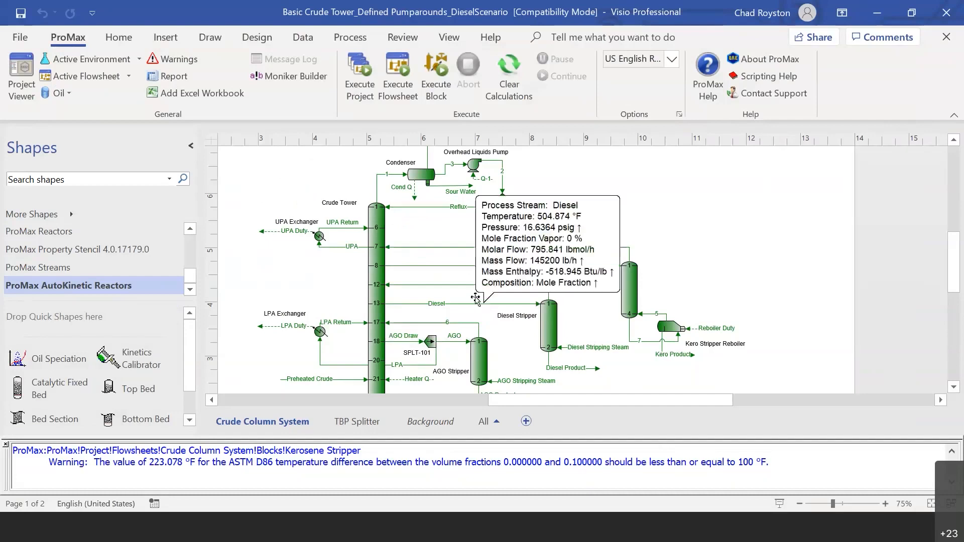
# Browse the list of available ProMax shape stencils
pyautogui.scroll(5, 144, 267)
pyautogui.scroll(1, 143, 263)
pyautogui.scroll(-1, 142, 259)
pyautogui.scroll(-2, 141, 256)
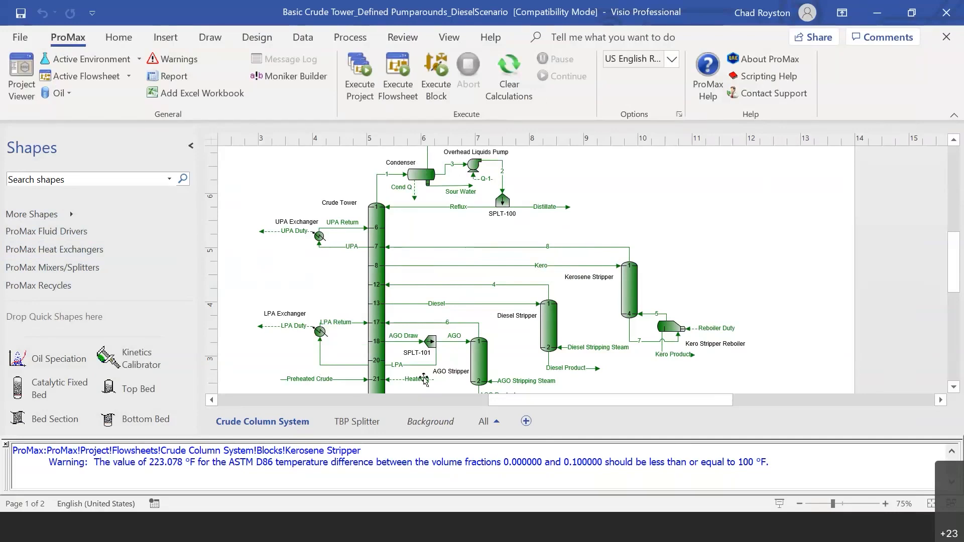
# View the TBP Splitter flowsheet page and return to the Crude Column System page
pyautogui.click(372, 430)
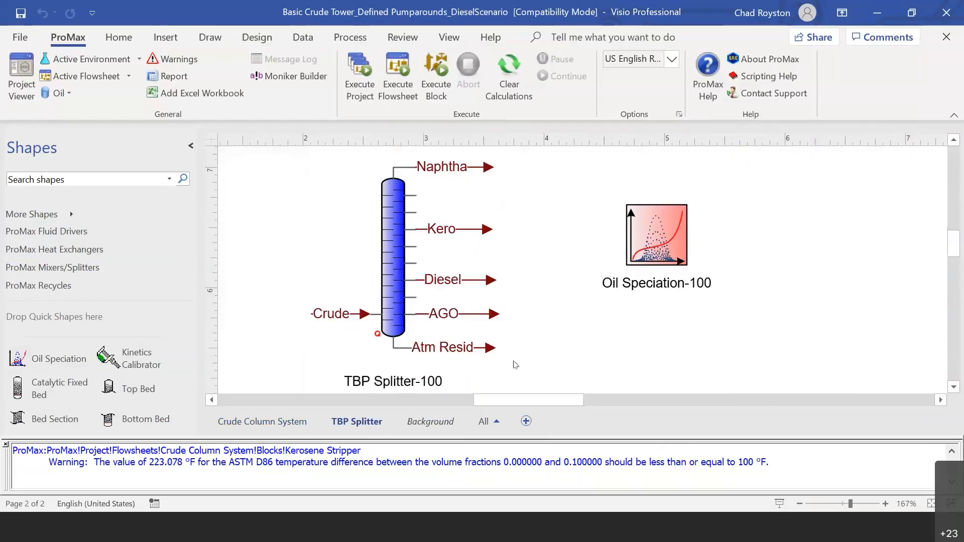
pyautogui.click(297, 426)
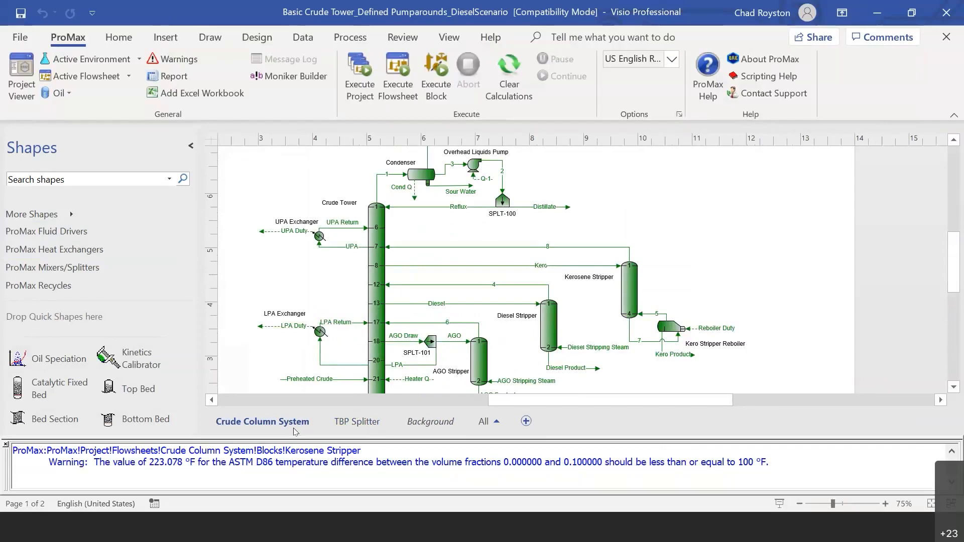
pyautogui.click(381, 426)
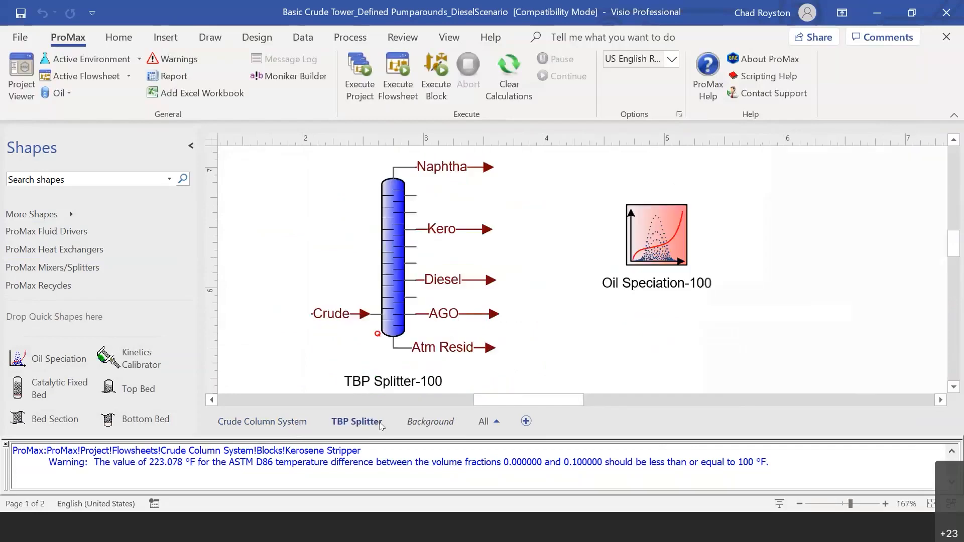
pyautogui.click(295, 421)
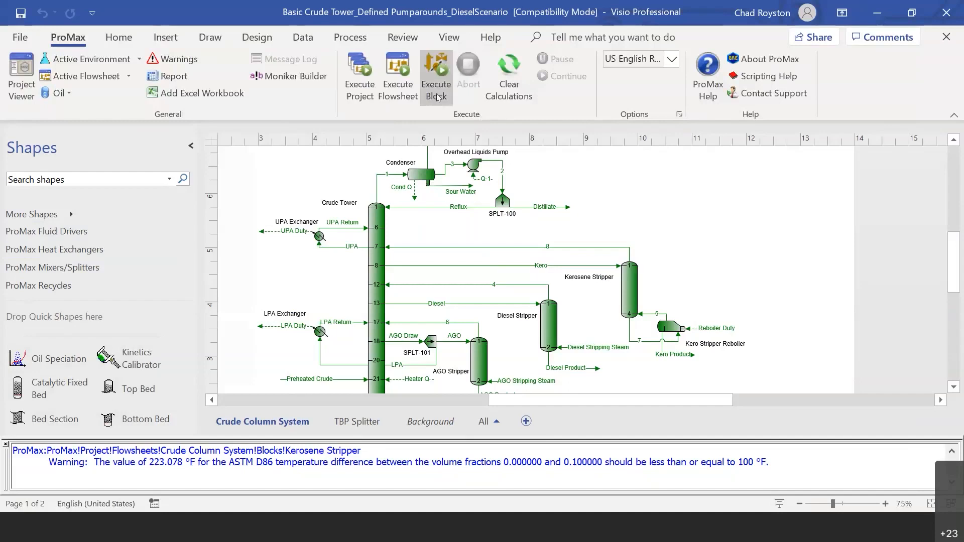
# Consult the ProMax Help topic About the ProMax Distillation Column, and close the help
pyautogui.scroll(1, 505, 252)
pyautogui.click(502, 234)
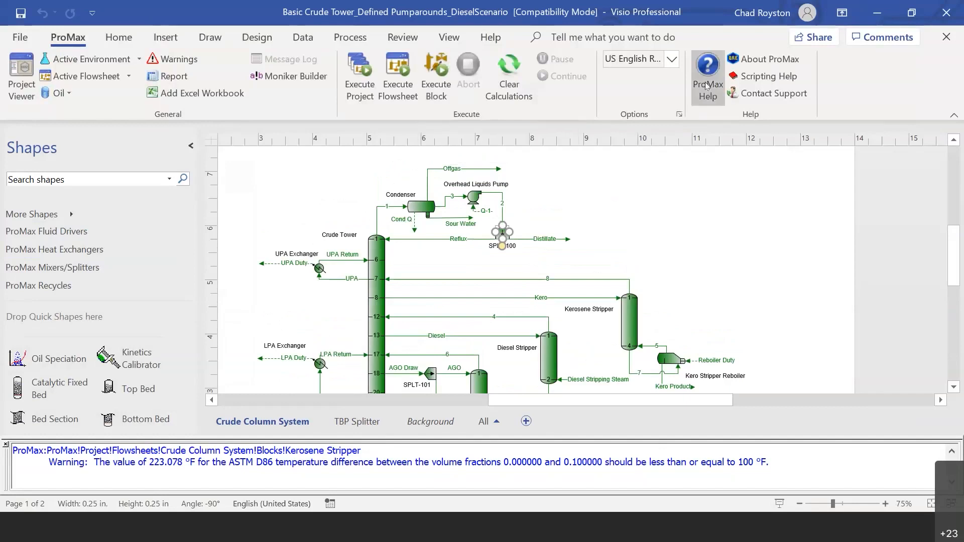
pyautogui.click(716, 95)
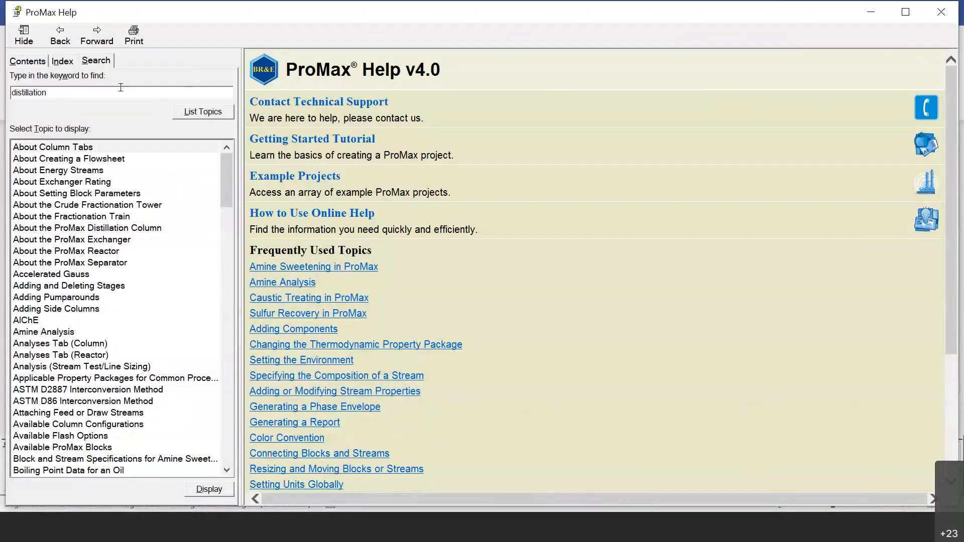
pyautogui.doubleClick(151, 231)
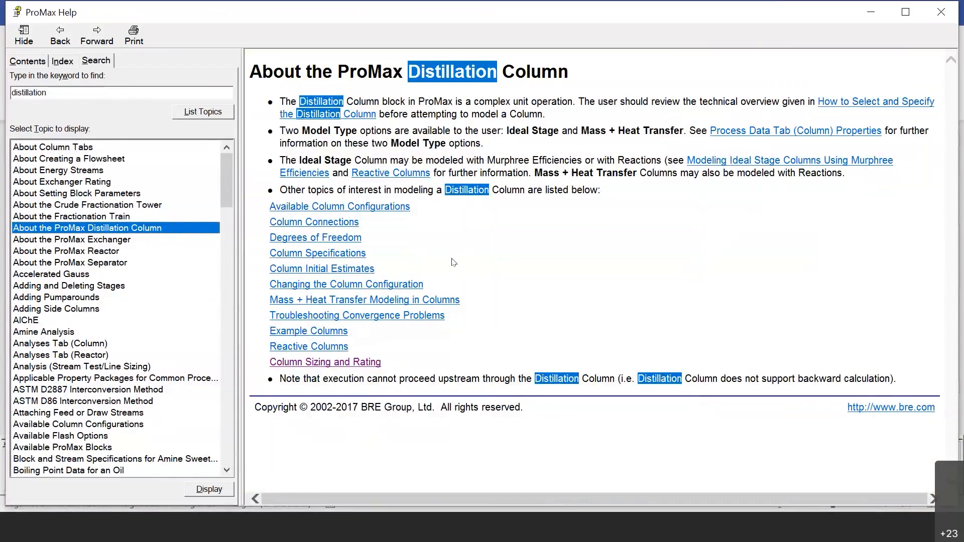
pyautogui.click(941, 12)
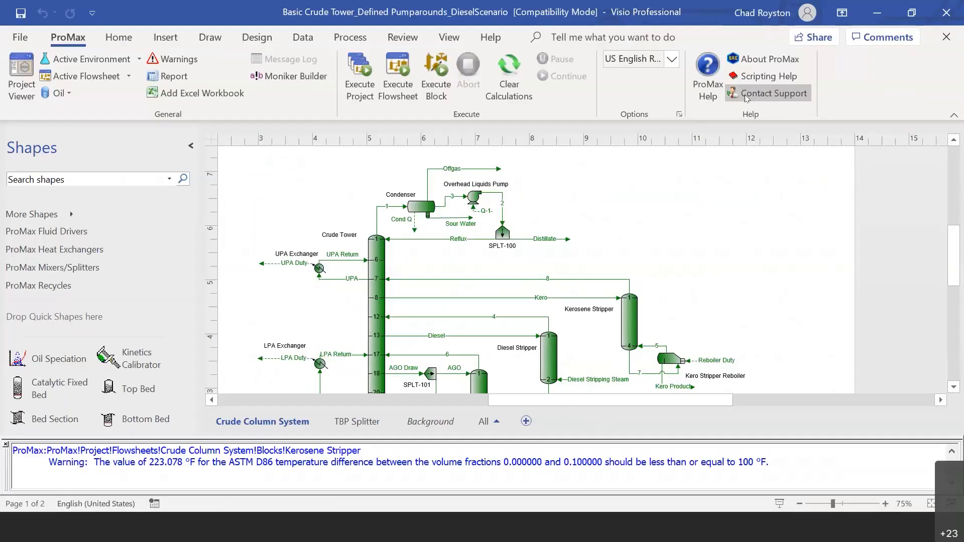
# Open the Bryan Research & Engineering support website from ProMax and maximize the browser window
pyautogui.click(747, 96)
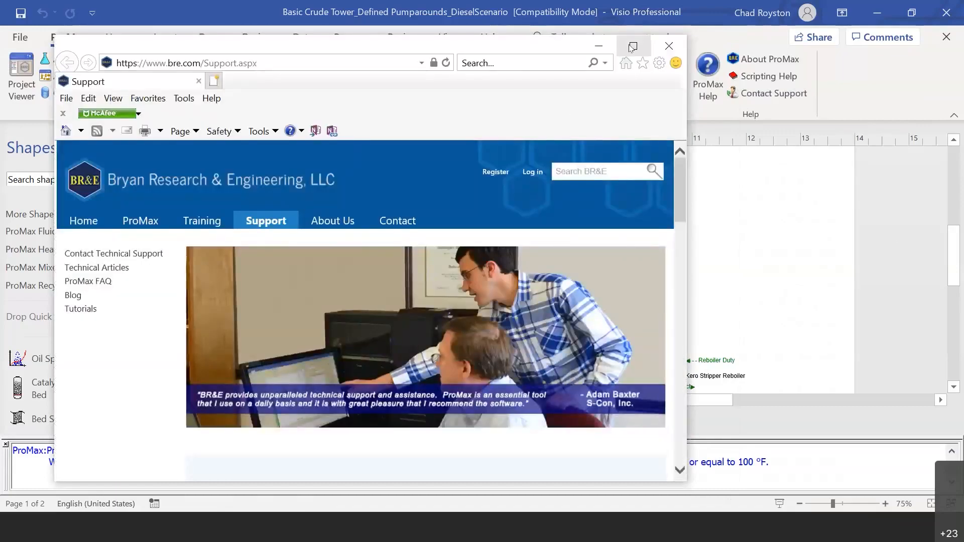
pyautogui.click(630, 50)
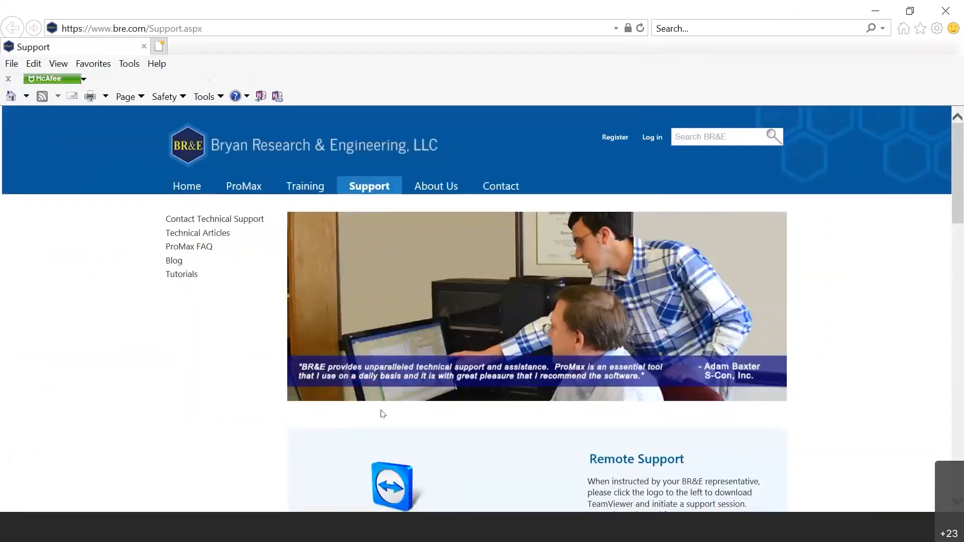
pyautogui.moveTo(306, 189)
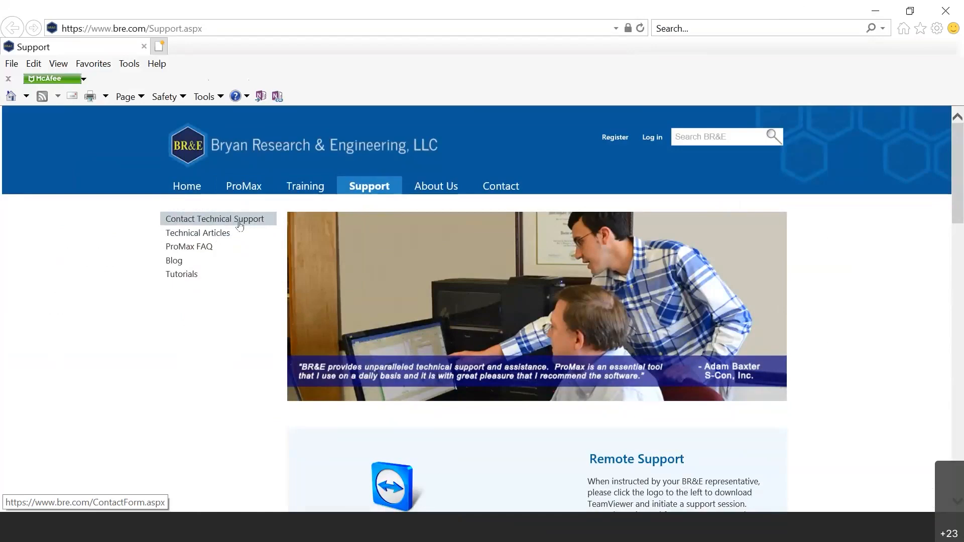
# Look over the support page, view the Bryan Research & Engineering home page, and switch back to ProMax in Visio
pyautogui.scroll(-2, 237, 221)
pyautogui.scroll(1, 241, 225)
pyautogui.scroll(-4, 273, 236)
pyautogui.scroll(5, 524, 341)
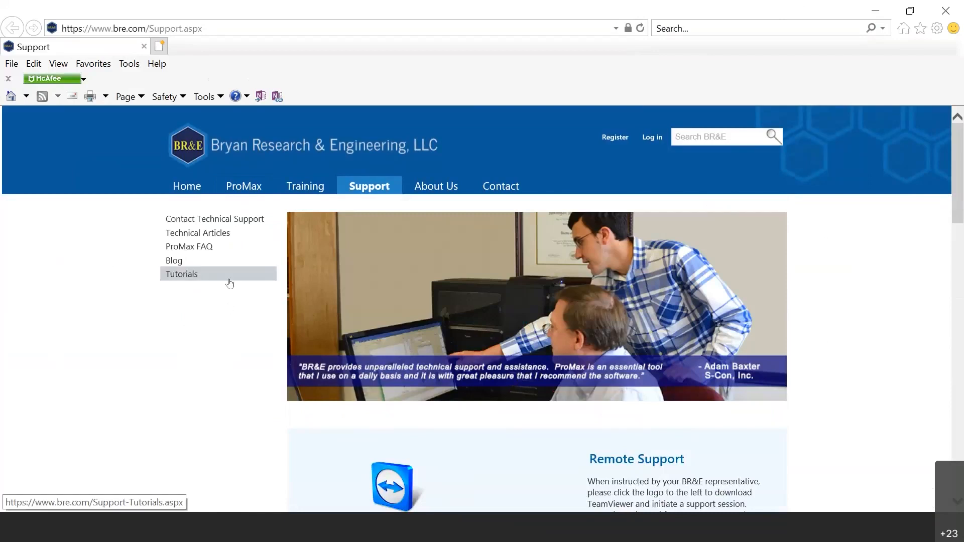
pyautogui.click(182, 188)
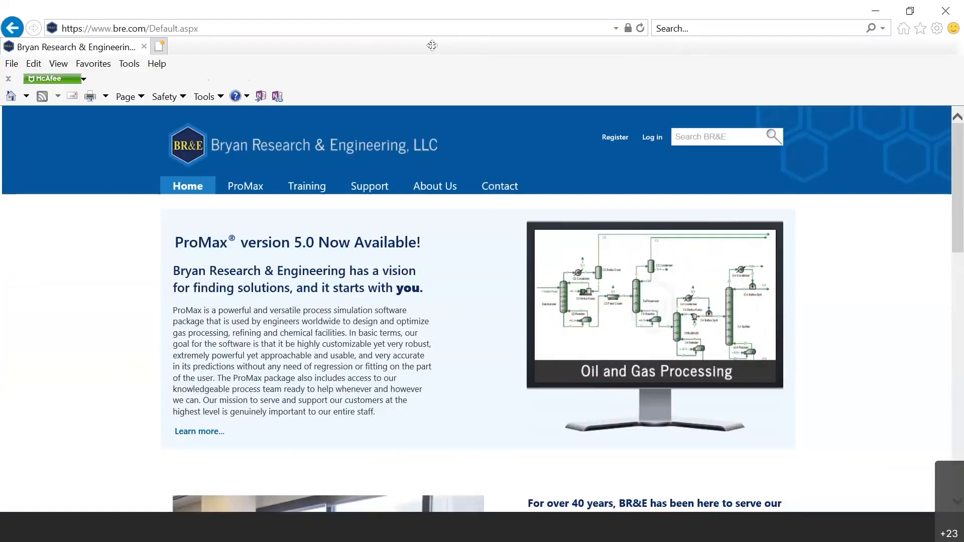
pyautogui.hotkey('alt', 'Tab')
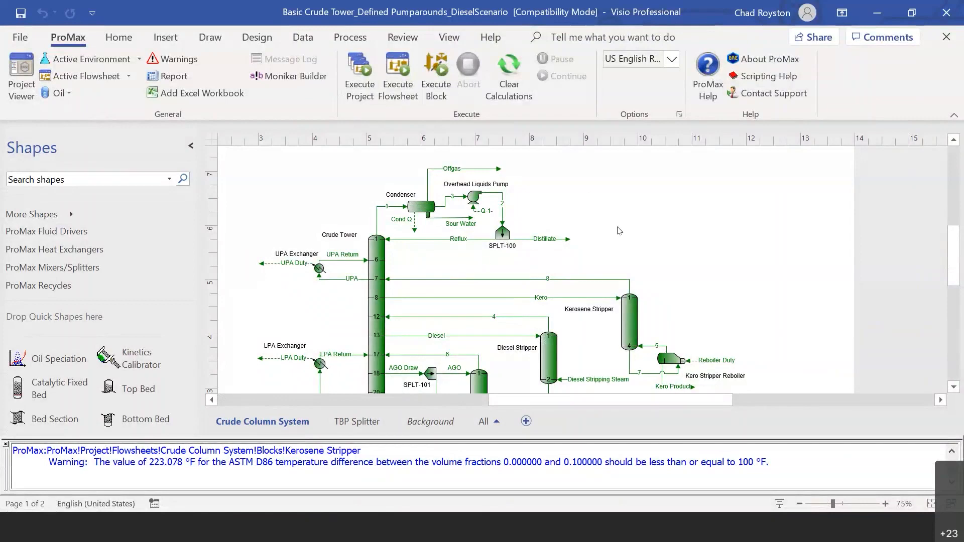
pyautogui.scroll(-1, 334, 319)
pyautogui.scroll(1, 333, 319)
pyautogui.scroll(1, 334, 321)
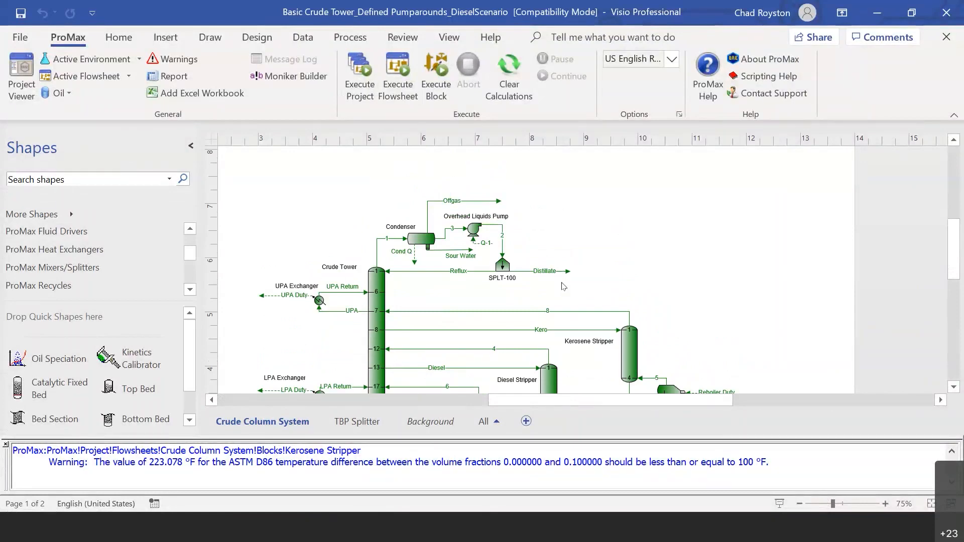
pyautogui.scroll(-1, 624, 249)
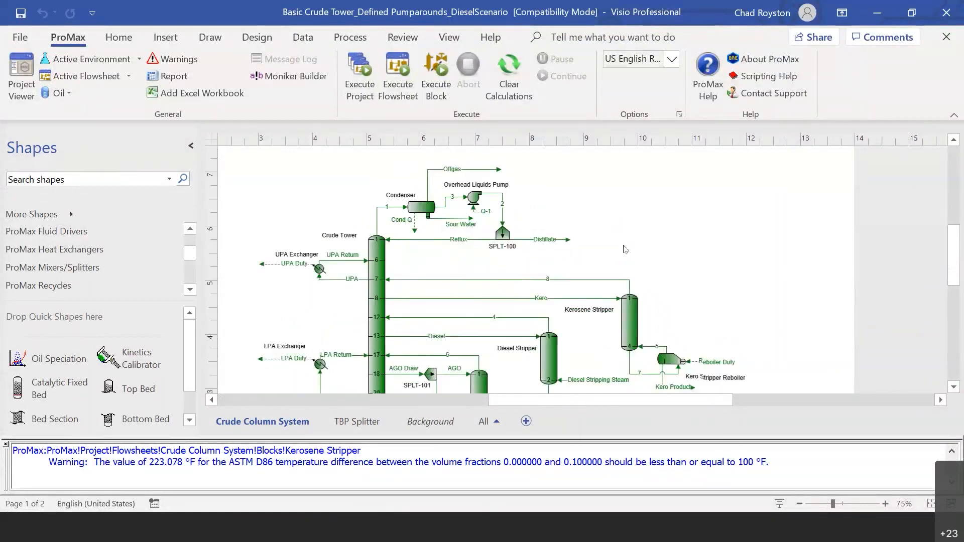
pyautogui.click(67, 94)
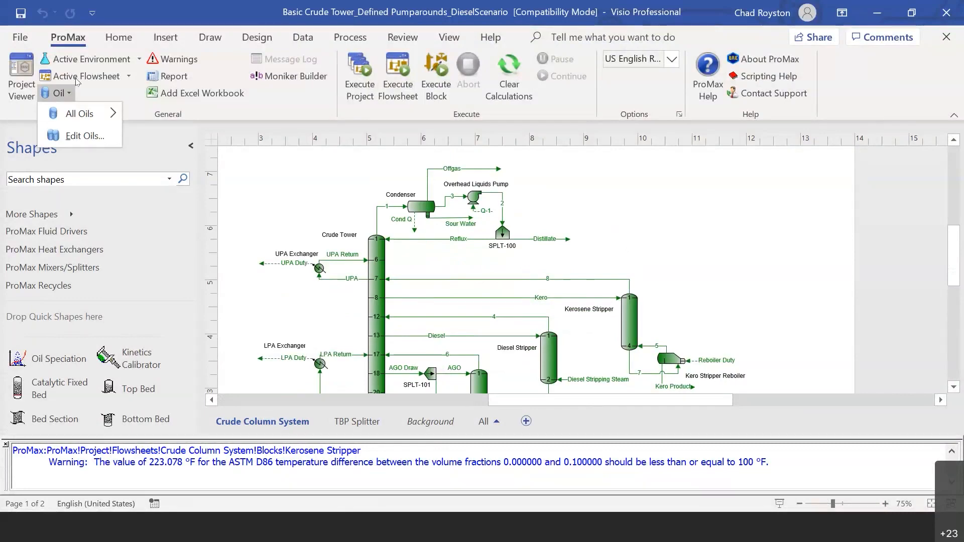
# Open the All Crudes environment and examine its predefined thermodynamic property packages
pyautogui.click(95, 57)
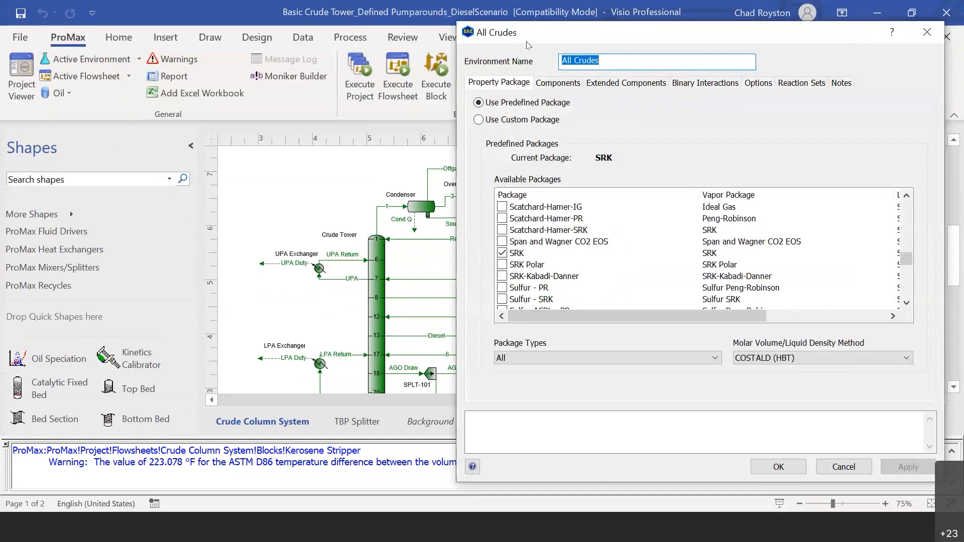
pyautogui.moveTo(529, 33); pyautogui.dragTo(247, 34)
pyautogui.click(334, 58)
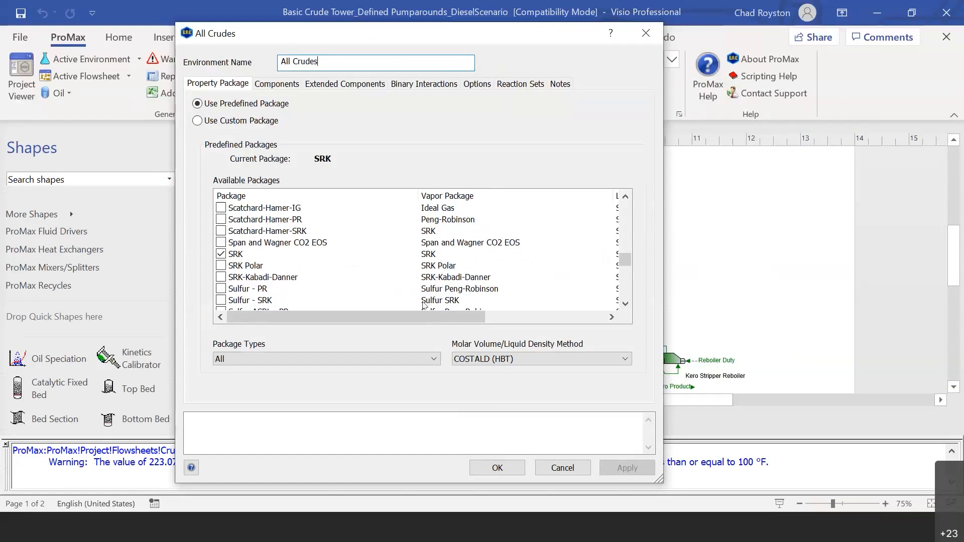
pyautogui.scroll(-1, 271, 249)
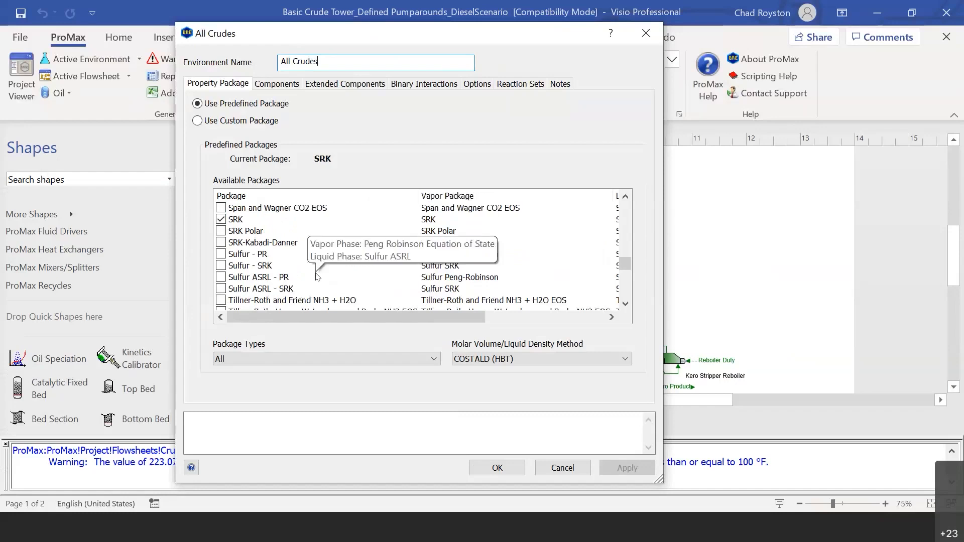
pyautogui.scroll(-1, 316, 275)
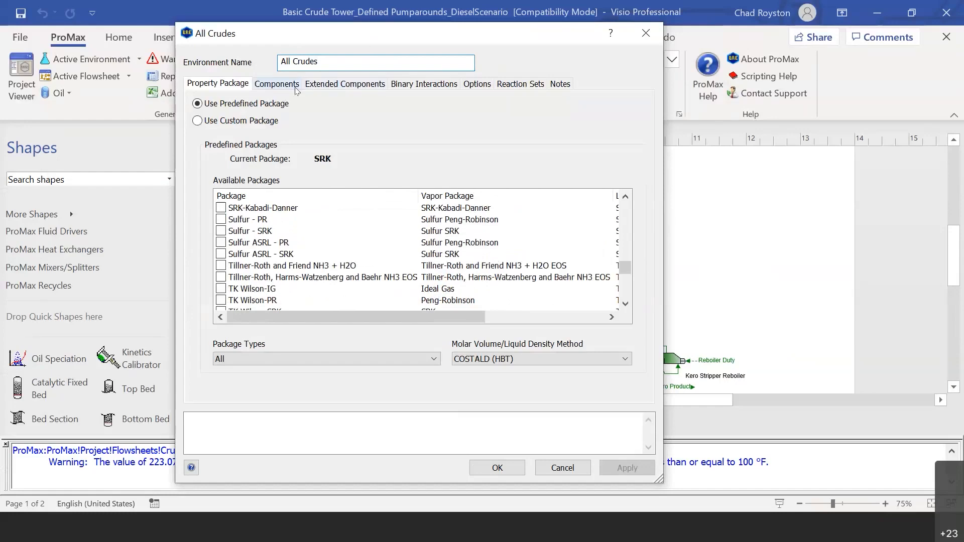
# Review the installed components and the available and installed oils of the All Crudes environment, and close the environment
pyautogui.click(276, 84)
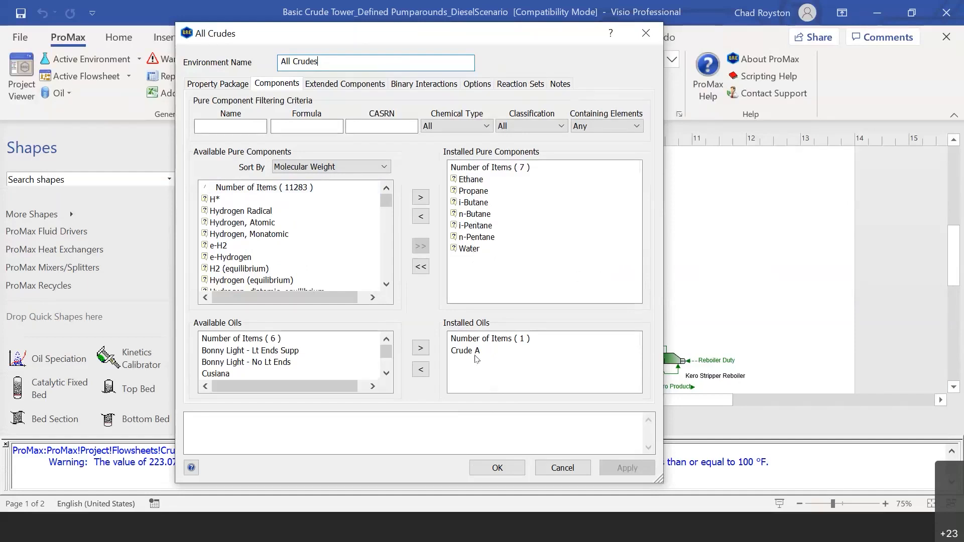
pyautogui.click(386, 375)
pyautogui.click(387, 374)
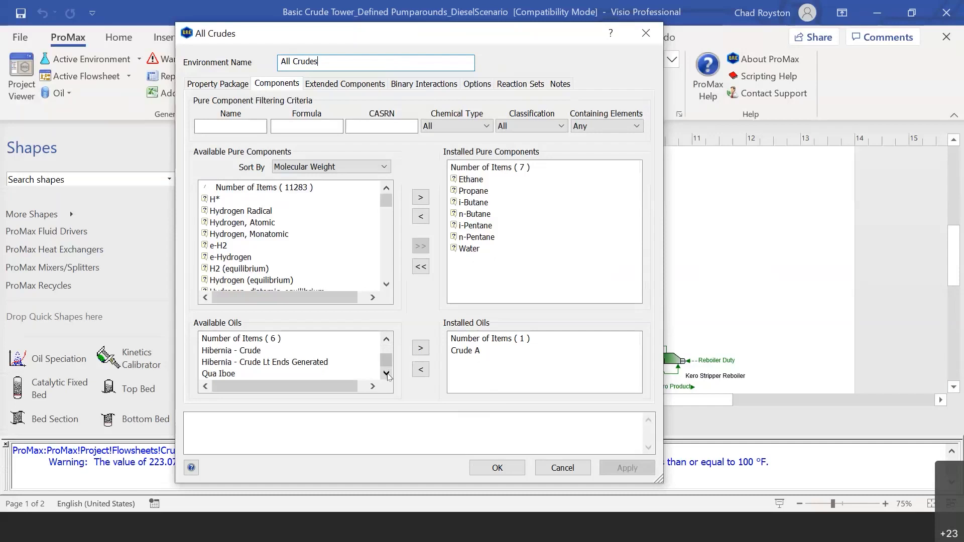
pyautogui.moveTo(387, 365); pyautogui.dragTo(387, 353)
pyautogui.click(387, 374)
pyautogui.click(497, 468)
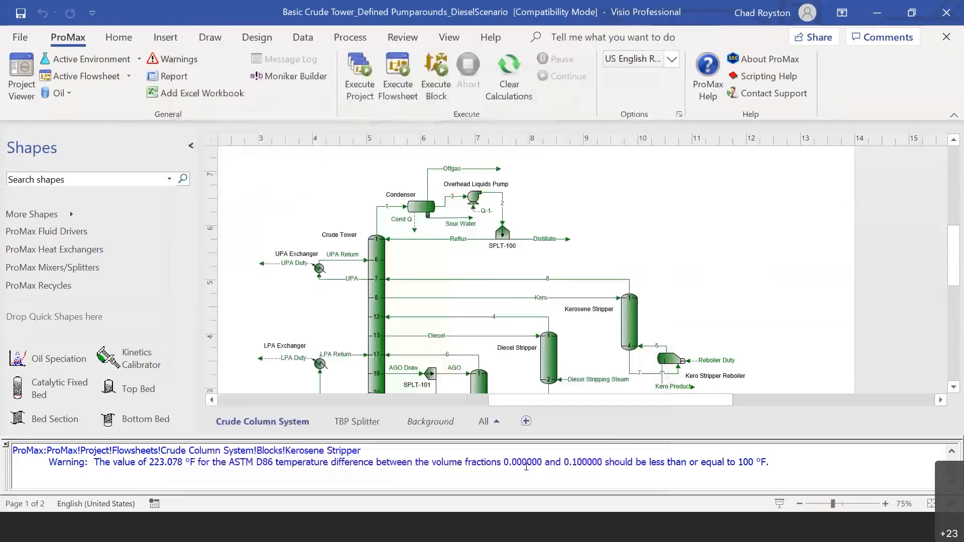
# Open the Crude A blend from the project's oils and examine its blend fraction data
pyautogui.click(64, 91)
pyautogui.click(86, 133)
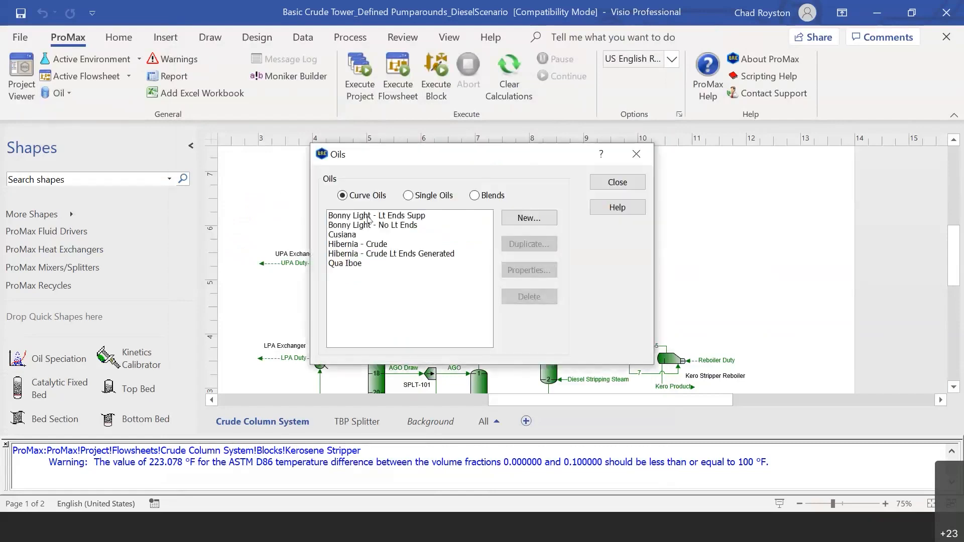
pyautogui.click(475, 195)
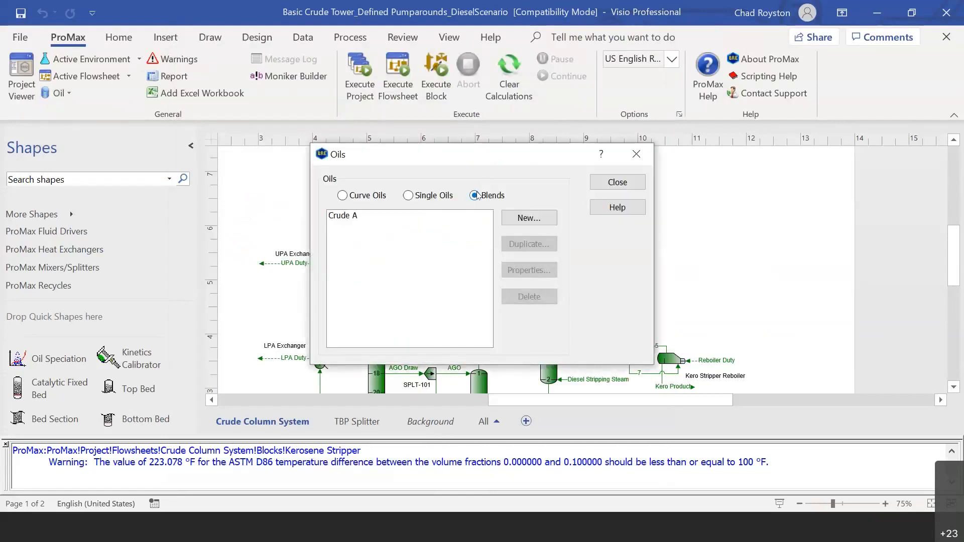
pyautogui.click(345, 213)
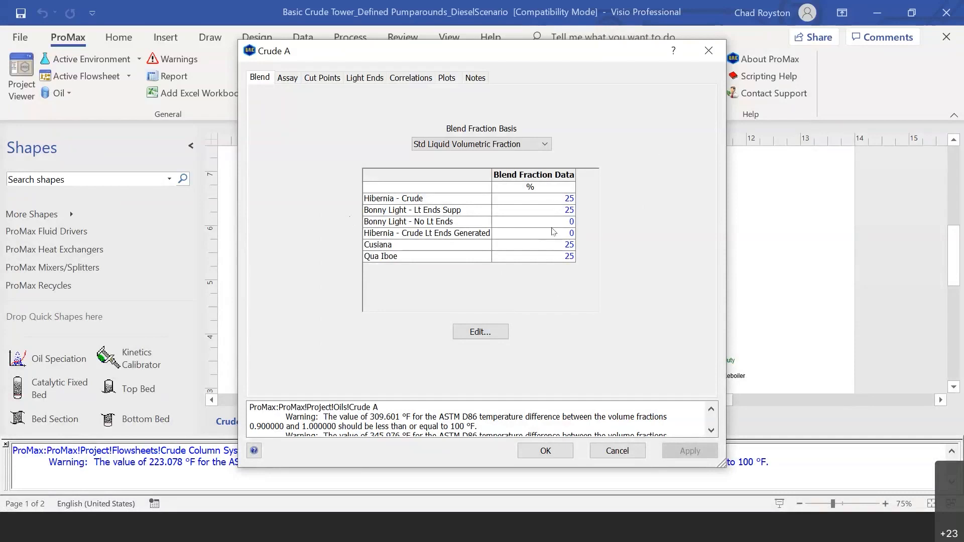
pyautogui.moveTo(559, 204)
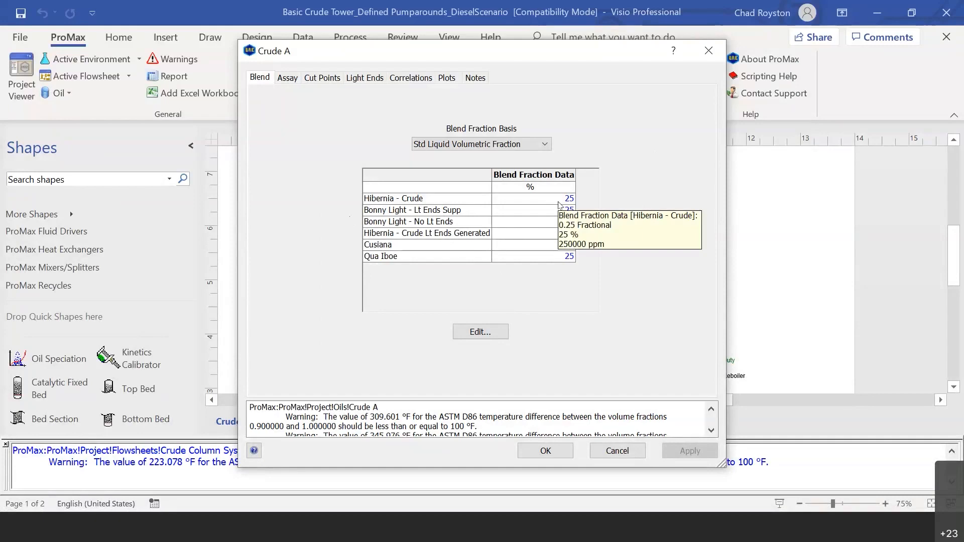
# Examine the cut point data of Crude A, highlighting the property columns of the first four cuts
pyautogui.click(322, 77)
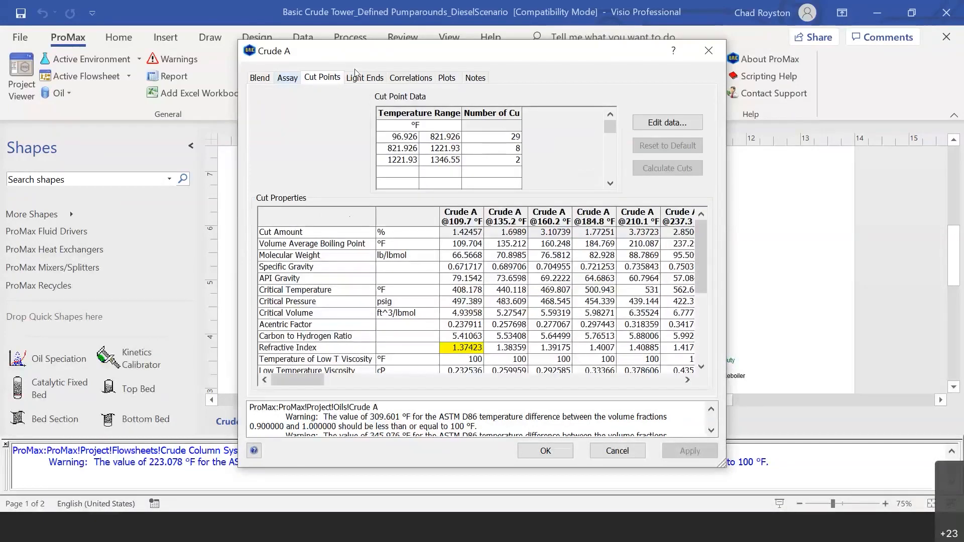
pyautogui.click(466, 213)
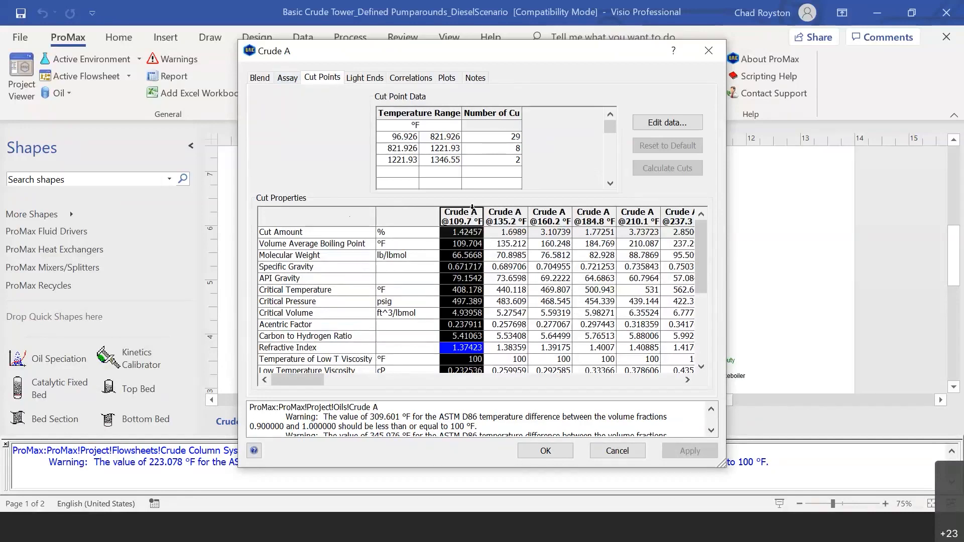
pyautogui.click(506, 213)
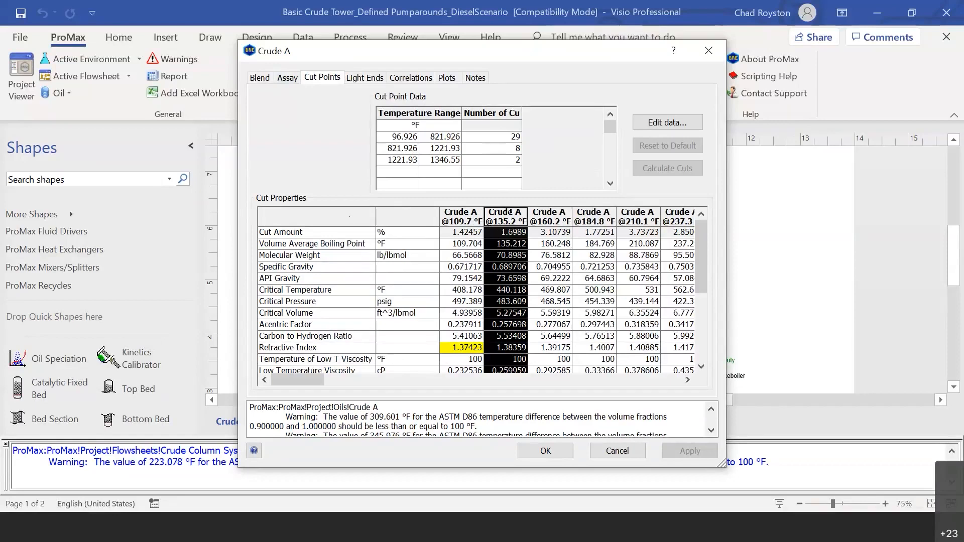
pyautogui.click(466, 216)
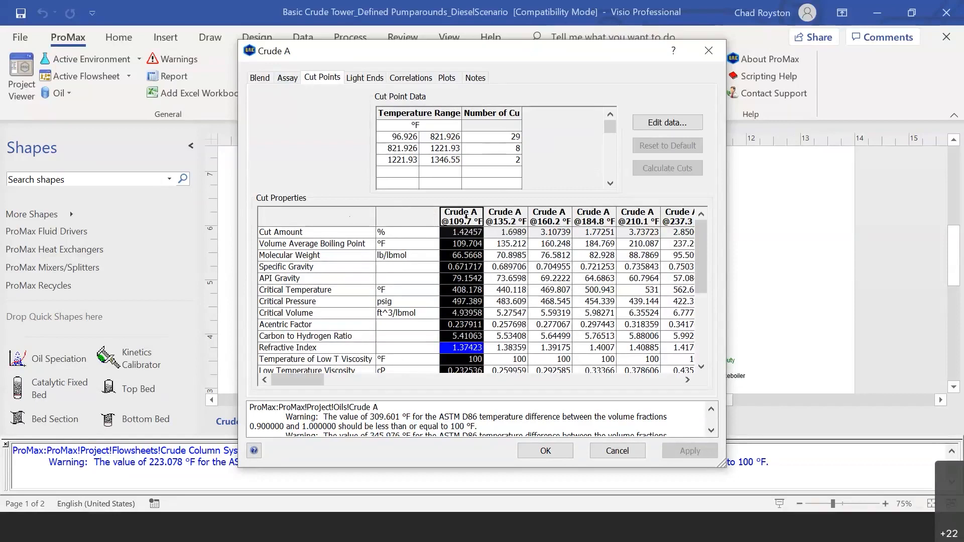
pyautogui.click(506, 212)
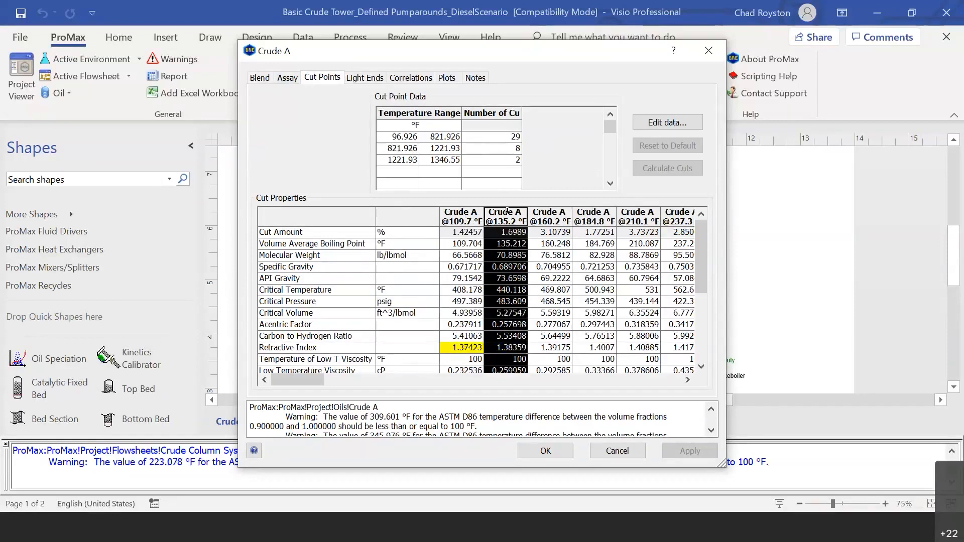
pyautogui.click(550, 214)
pyautogui.click(593, 213)
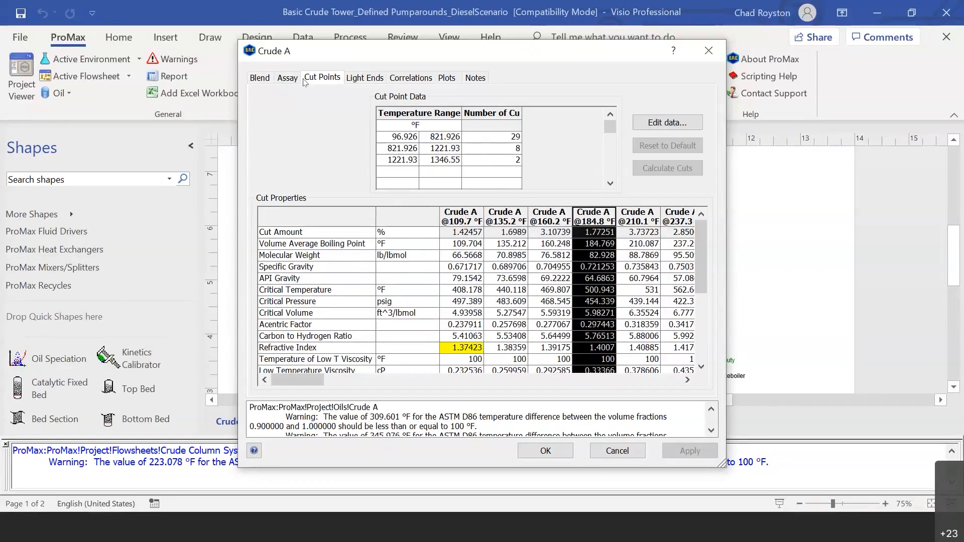
# Revisit the blend, assay and cut point data of Crude A, and close its properties
pyautogui.click(266, 80)
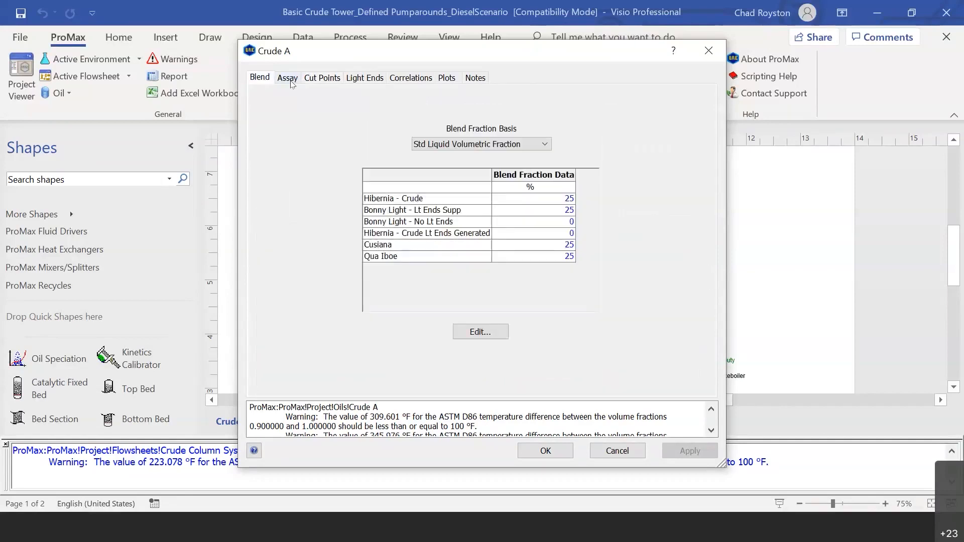
pyautogui.click(289, 79)
pyautogui.click(321, 80)
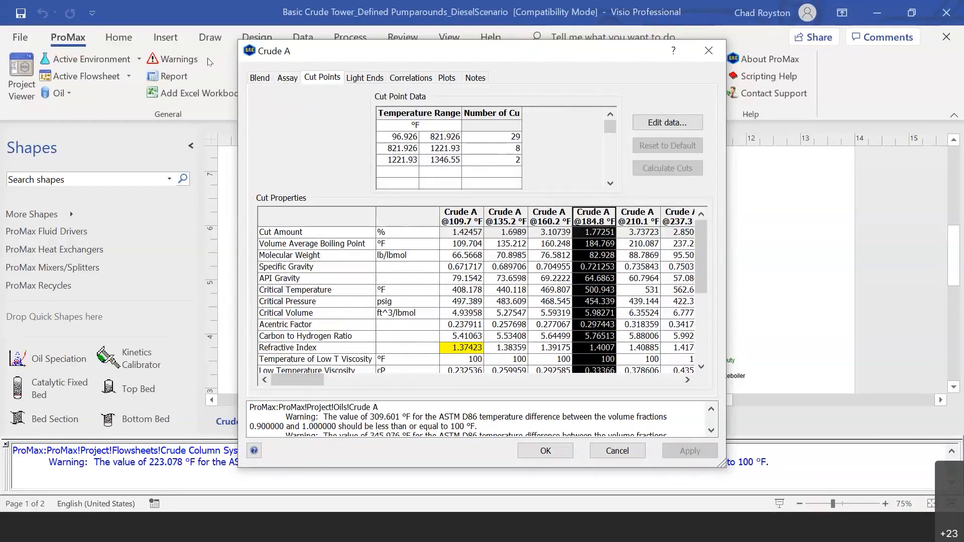
pyautogui.click(712, 50)
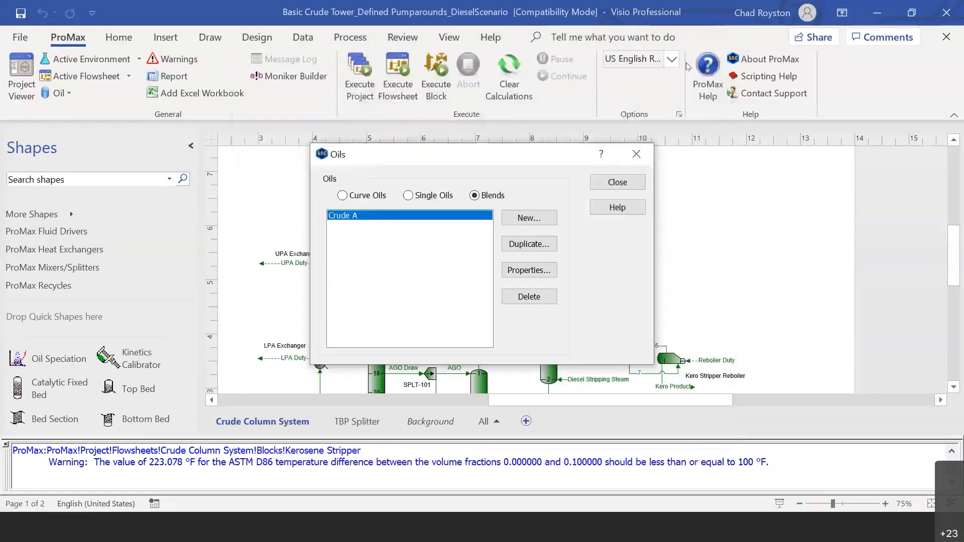
# Open the Cusiana curve oil and examine its boiling point curve and bulk specific gravity
pyautogui.click(368, 198)
pyautogui.click(368, 196)
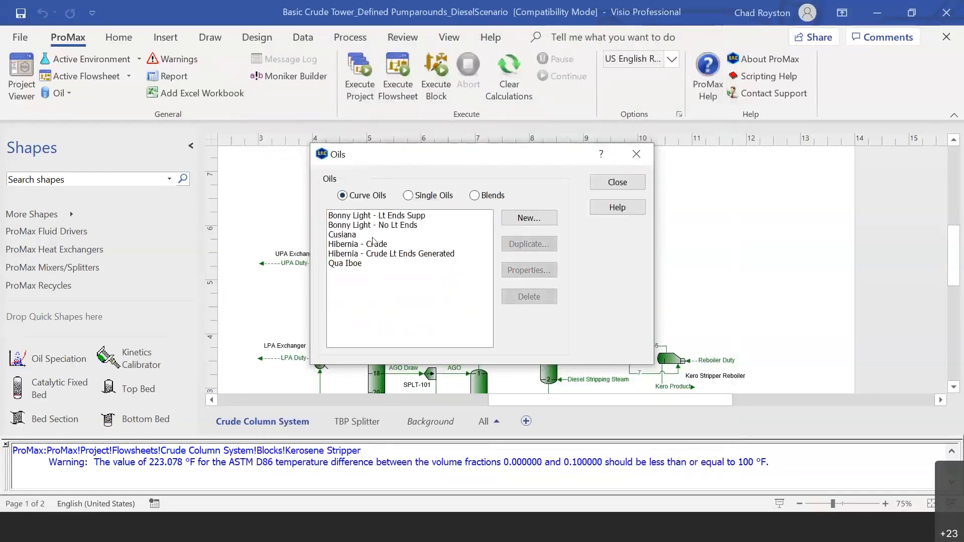
pyautogui.click(356, 233)
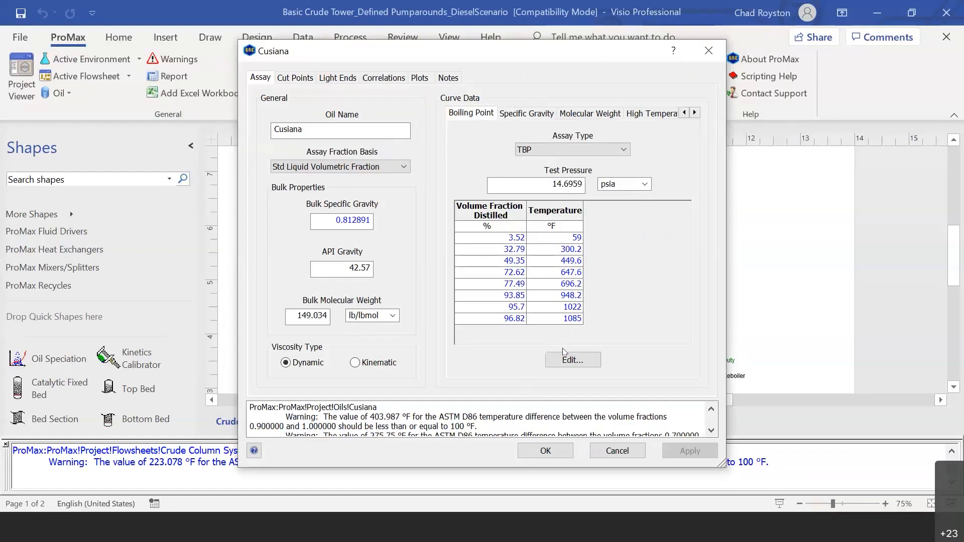
pyautogui.moveTo(516, 241); pyautogui.dragTo(563, 321)
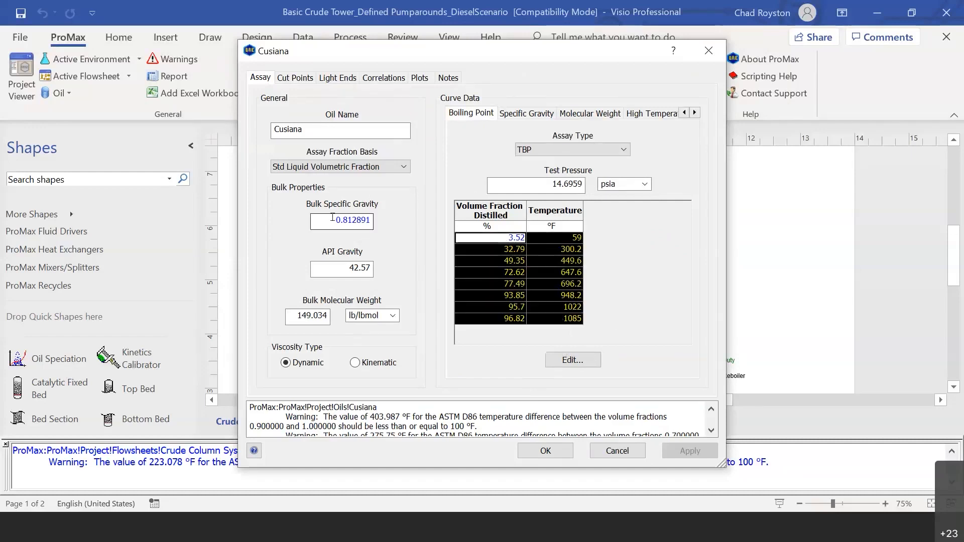
pyautogui.doubleClick(332, 217)
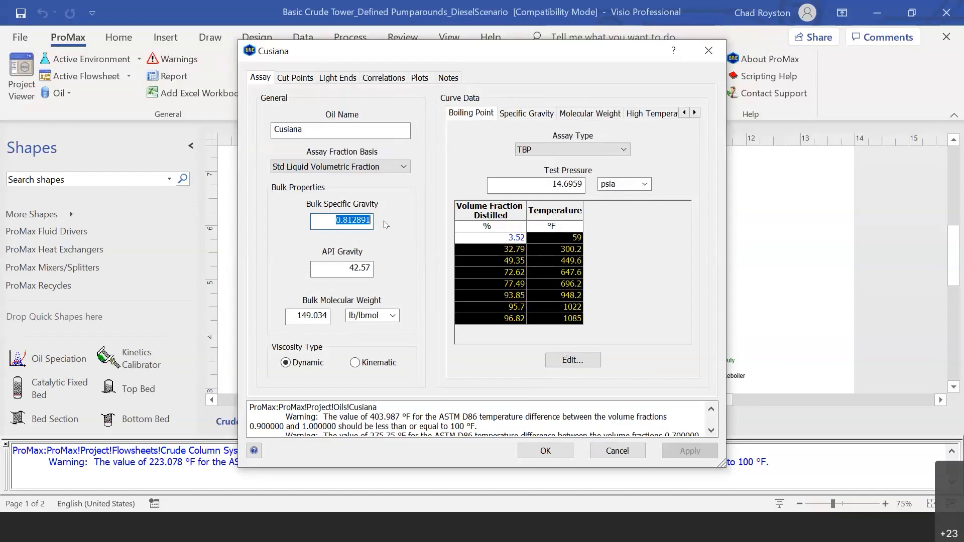
pyautogui.click(325, 217)
# Review the assay type and assay fraction basis options of Cusiana, keeping TBP and Std Liquid Volumetric Fraction
pyautogui.click(624, 150)
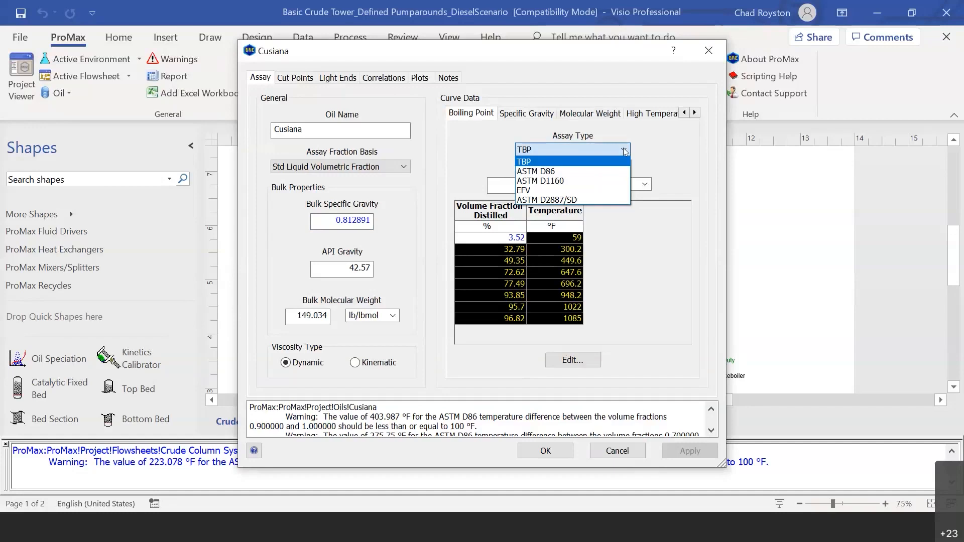
pyautogui.click(613, 163)
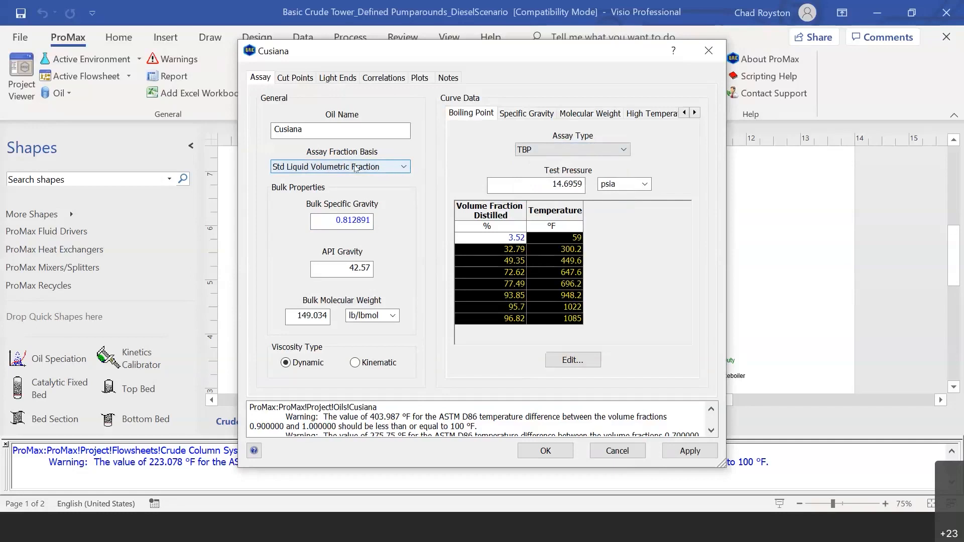
pyautogui.click(403, 167)
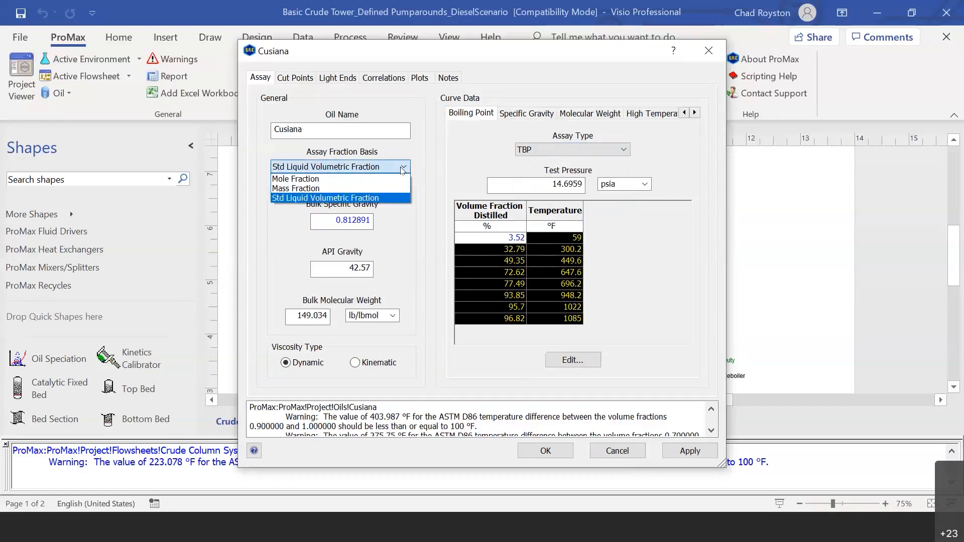
pyautogui.click(626, 151)
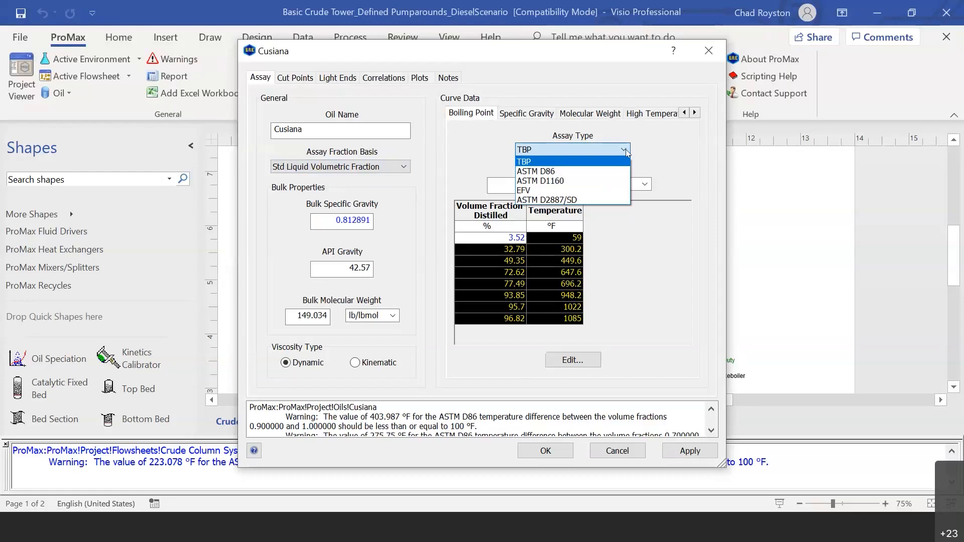
pyautogui.click(322, 226)
pyautogui.click(322, 225)
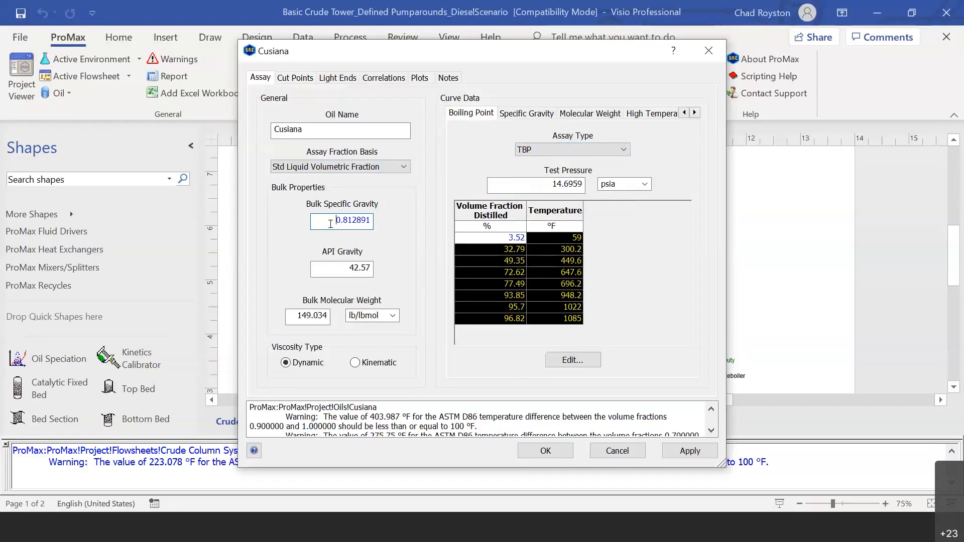
# Examine Cusiana's cut point data, highlighting the number of cuts and checking the first temperature range
pyautogui.click(301, 79)
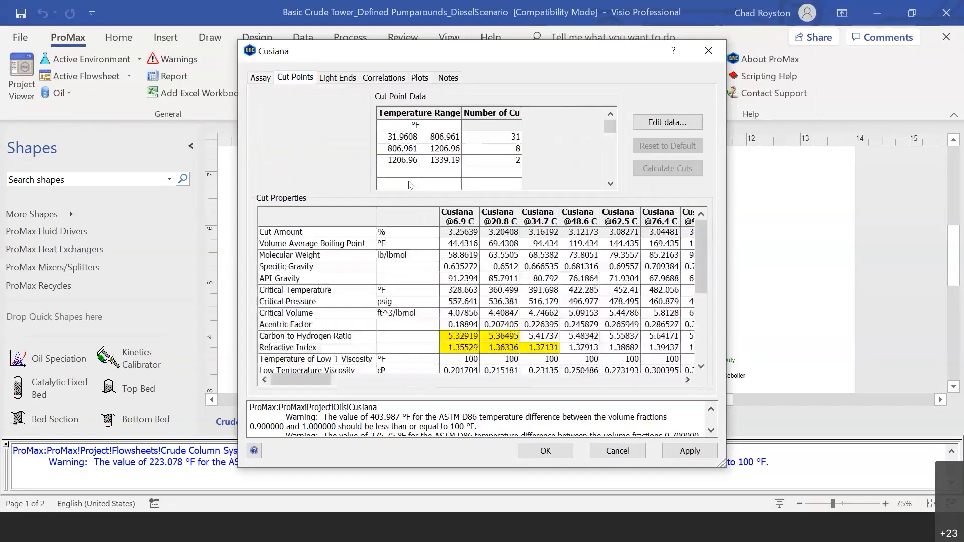
pyautogui.moveTo(506, 147); pyautogui.dragTo(501, 161)
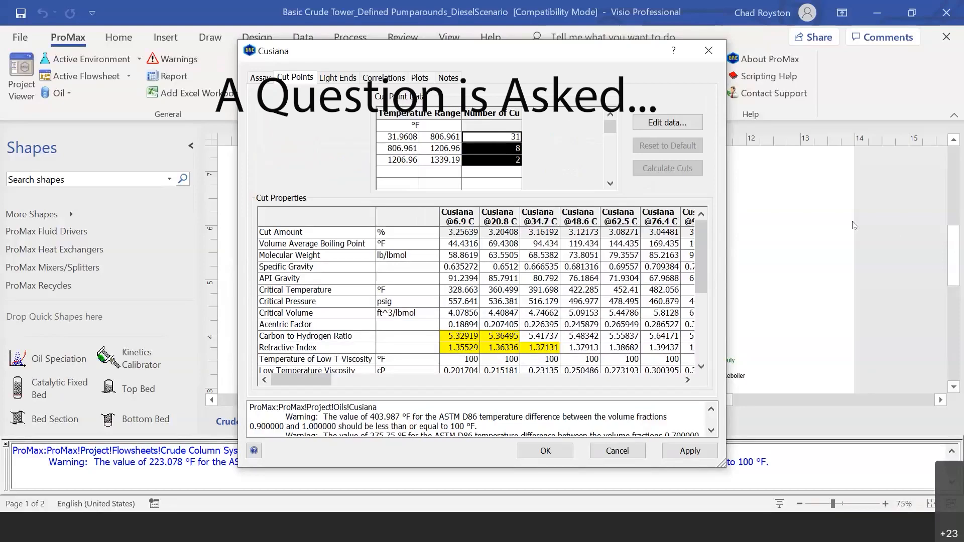
pyautogui.click(827, 220)
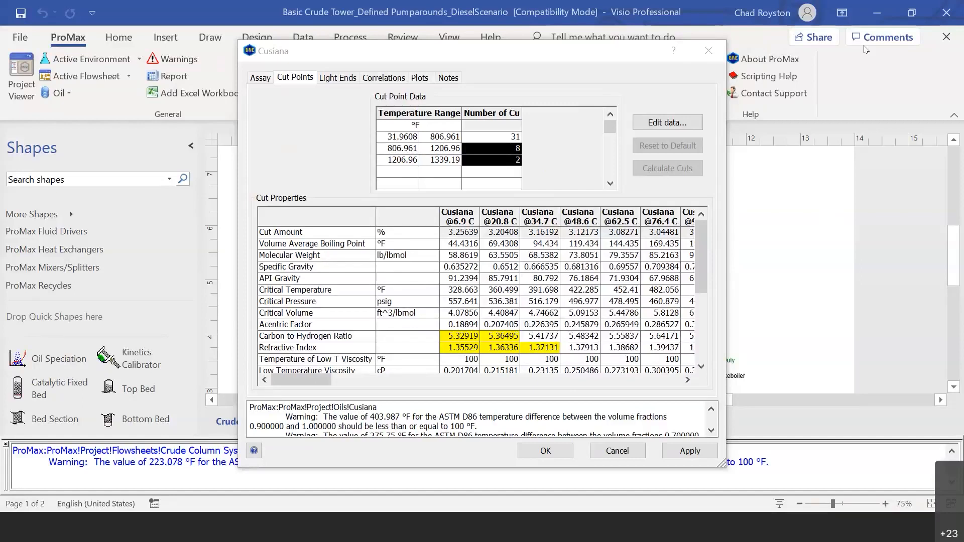
pyautogui.click(397, 142)
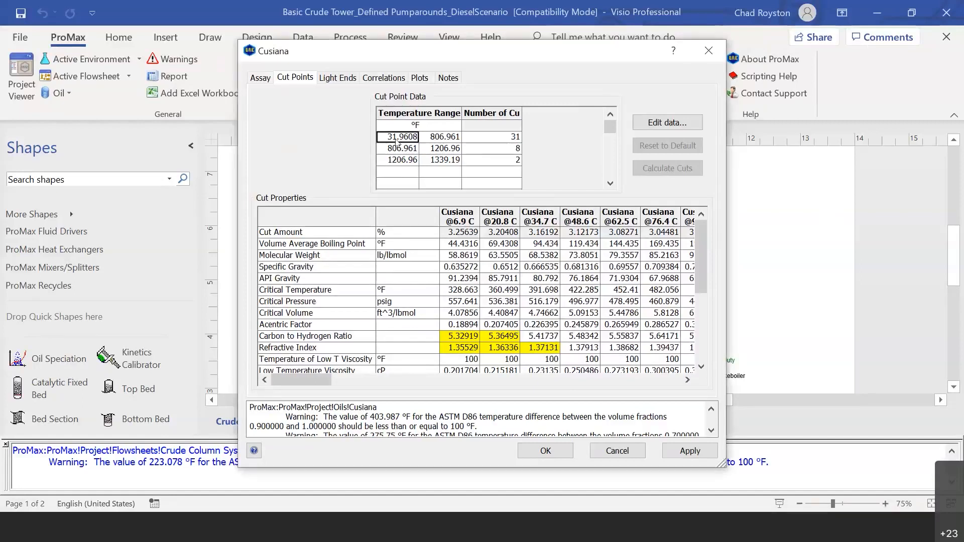
pyautogui.click(447, 143)
pyautogui.moveTo(407, 144)
# Enlarge the Cusiana properties window and examine the cut properties, highlighting the cut at 48.6 C and its ASTM D93 flash point
pyautogui.moveTo(442, 51); pyautogui.dragTo(273, 35)
pyautogui.moveTo(553, 448); pyautogui.dragTo(810, 448)
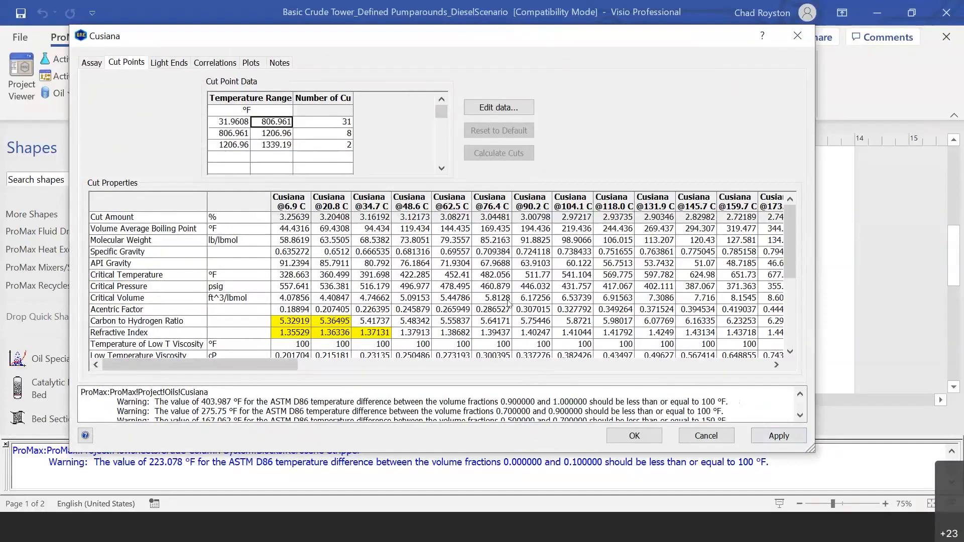
pyautogui.scroll(-2, 502, 307)
pyautogui.scroll(-2, 408, 305)
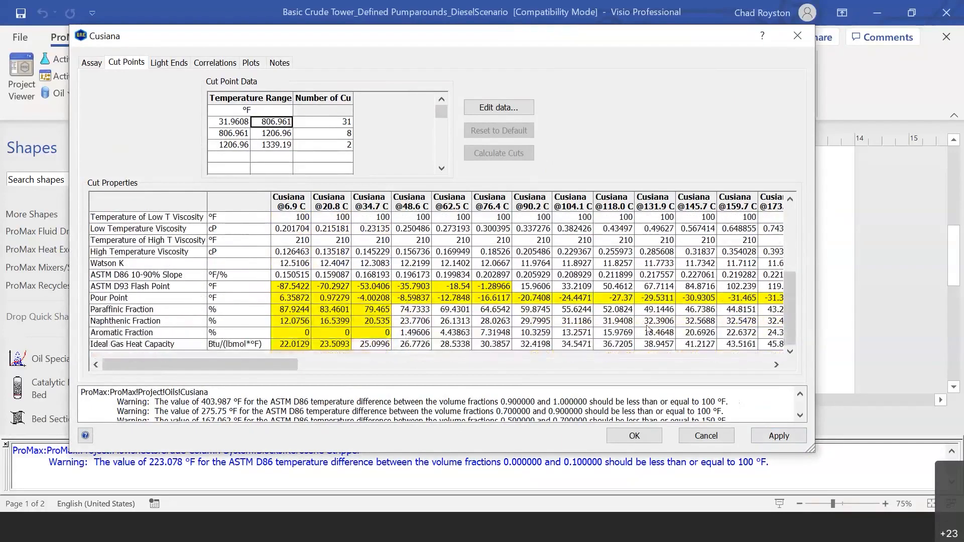
pyautogui.moveTo(646, 327)
pyautogui.click(421, 286)
pyautogui.click(407, 202)
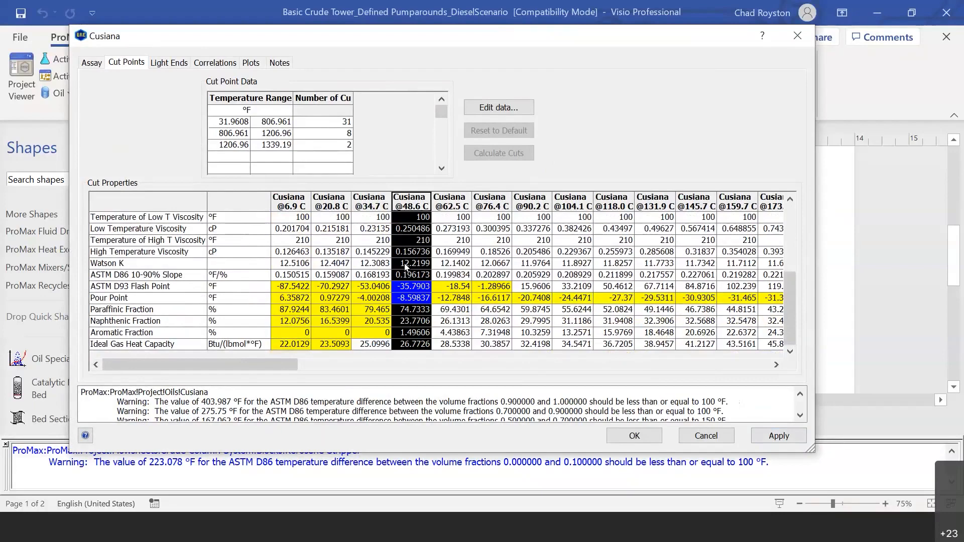
pyautogui.moveTo(421, 217)
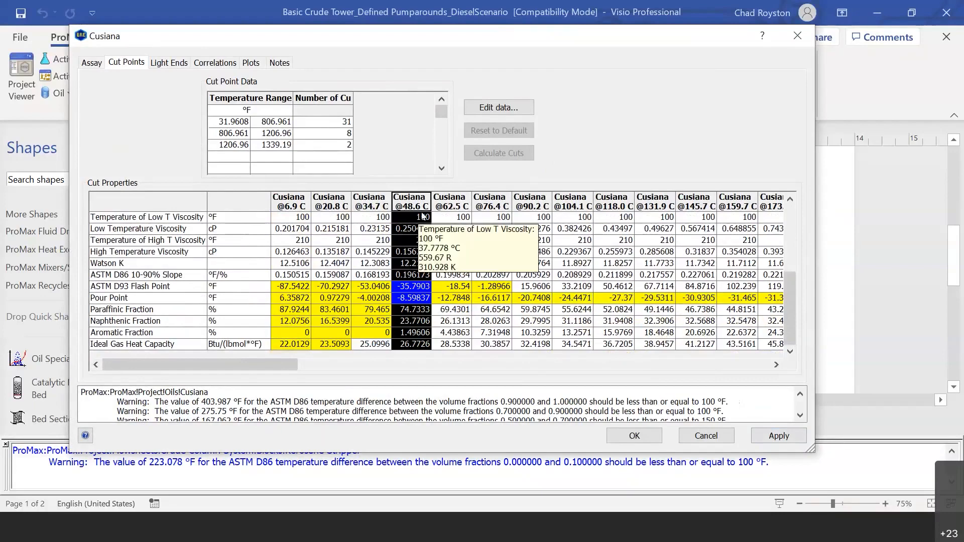
pyautogui.click(424, 290)
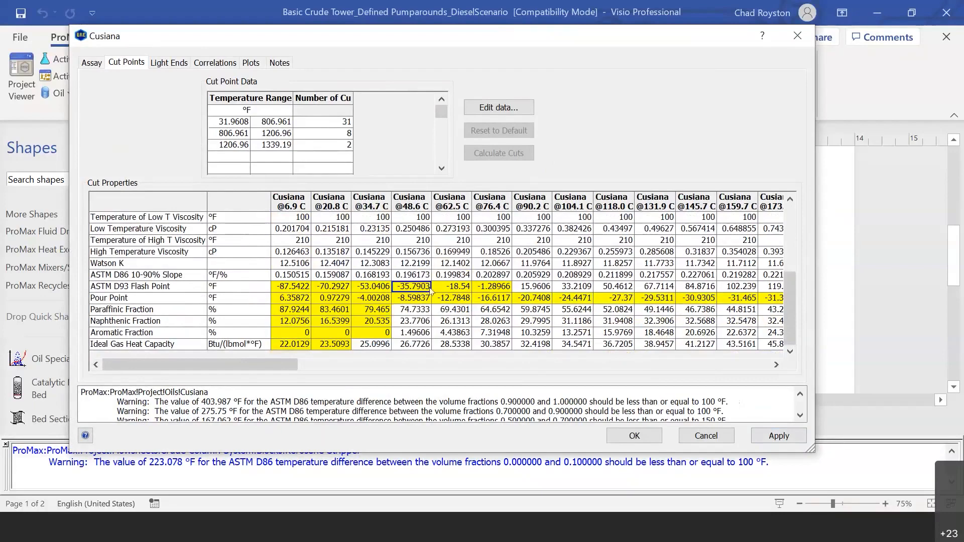
pyautogui.moveTo(421, 286)
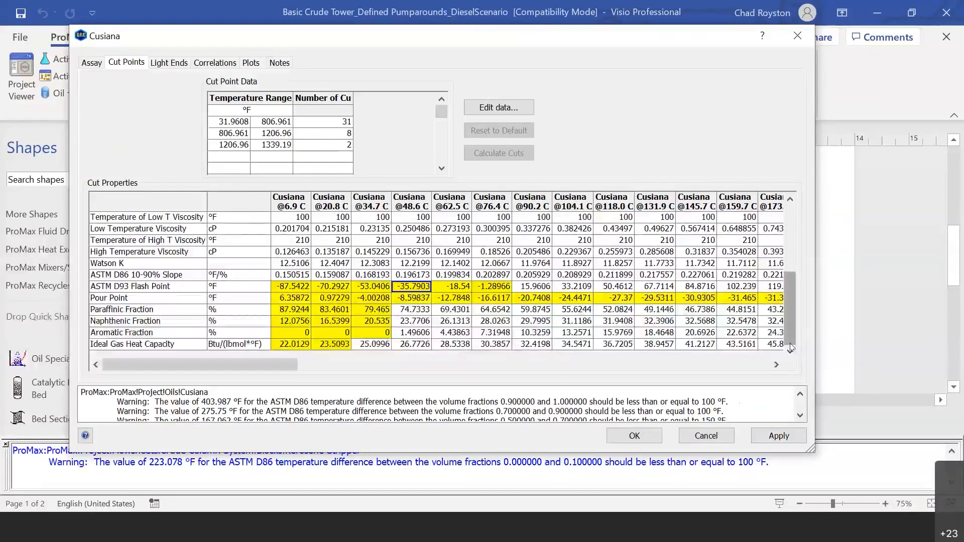
pyautogui.moveTo(810, 448); pyautogui.dragTo(852, 476)
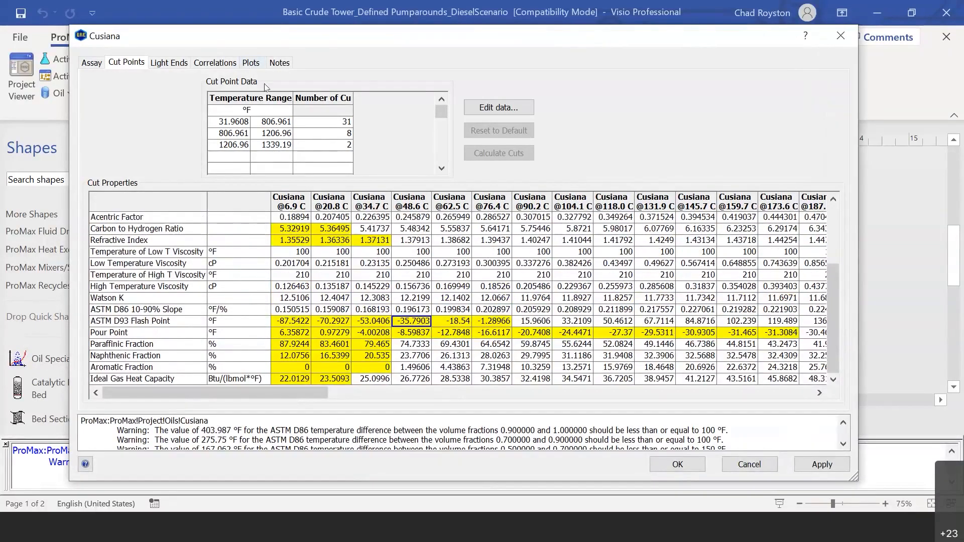
# Review Cusiana's plots of boiling point, specific gravity, molecular weight, and high and low temperature viscosity
pyautogui.click(252, 64)
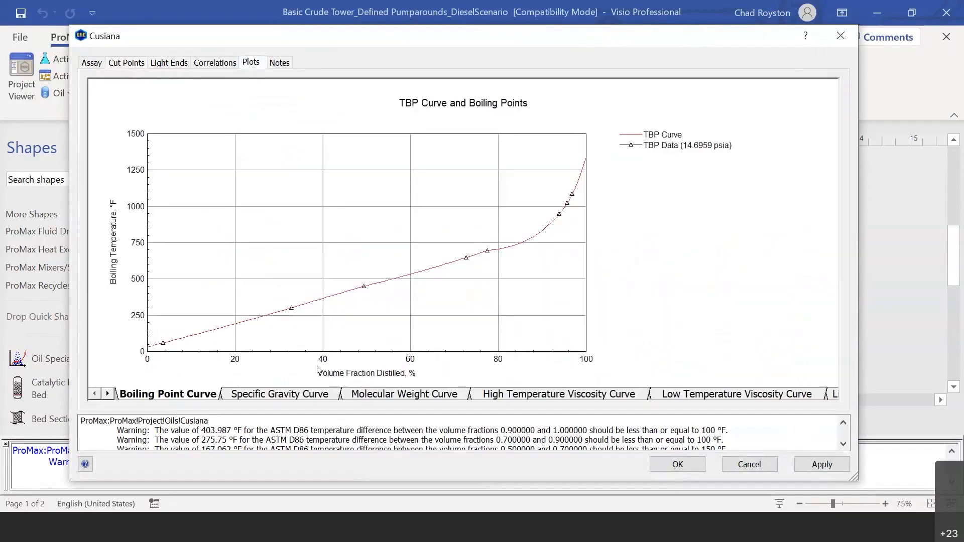
pyautogui.click(318, 398)
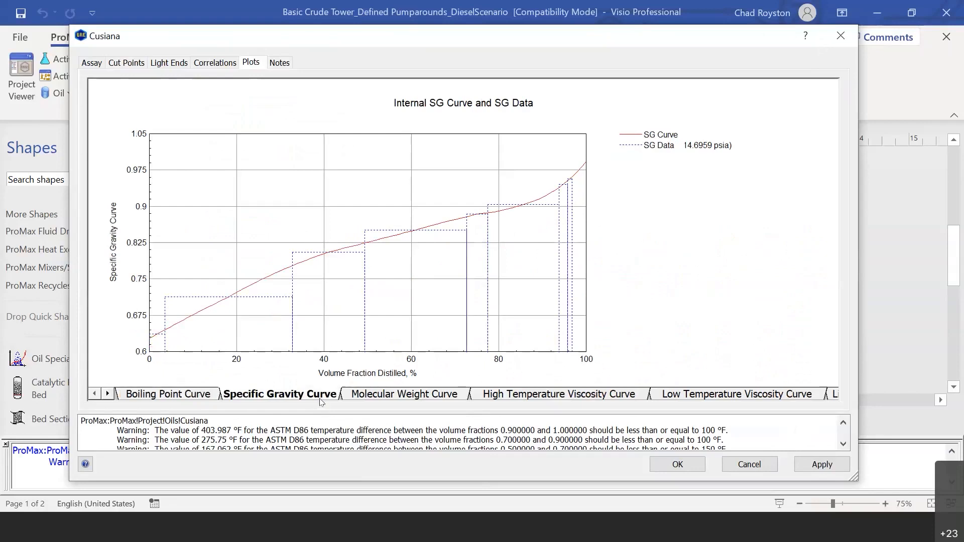
pyautogui.click(400, 396)
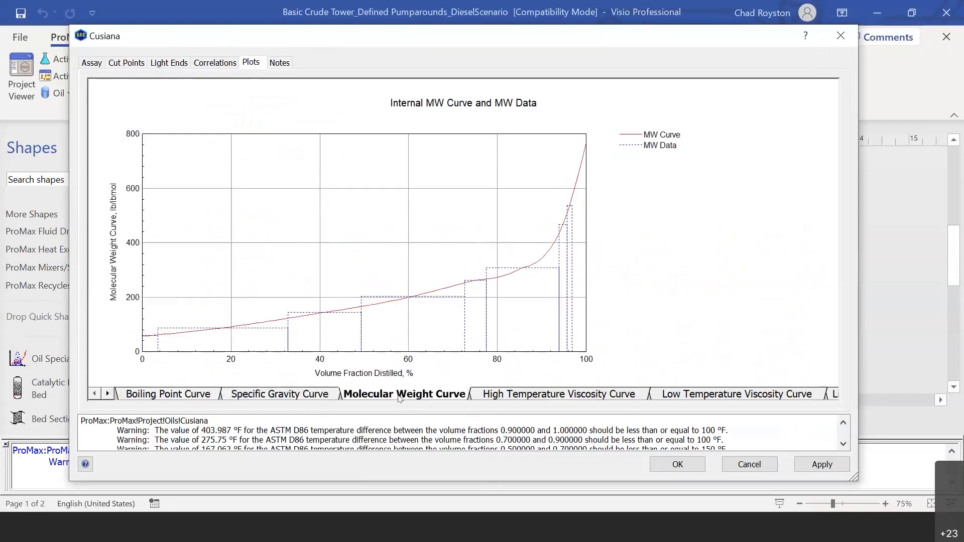
pyautogui.click(551, 396)
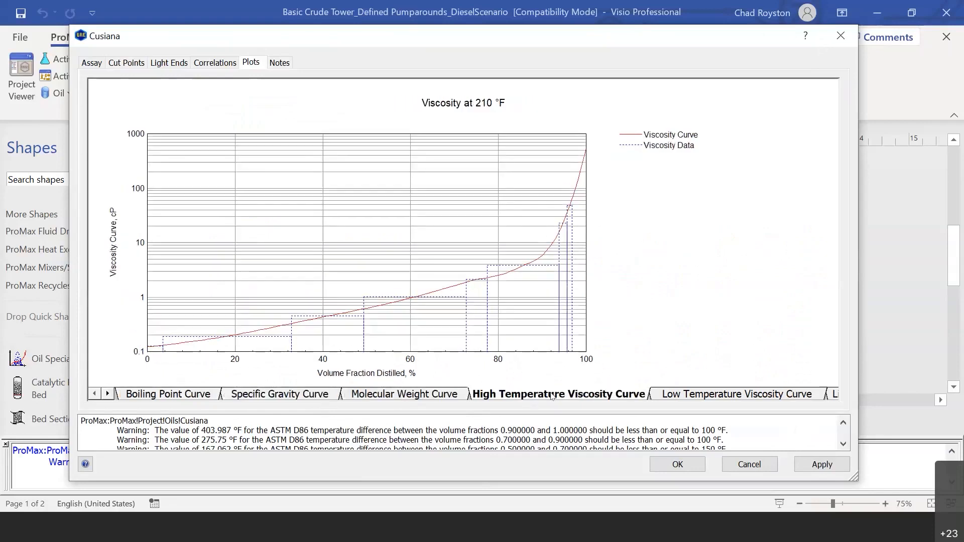
pyautogui.click(714, 398)
pyautogui.click(206, 399)
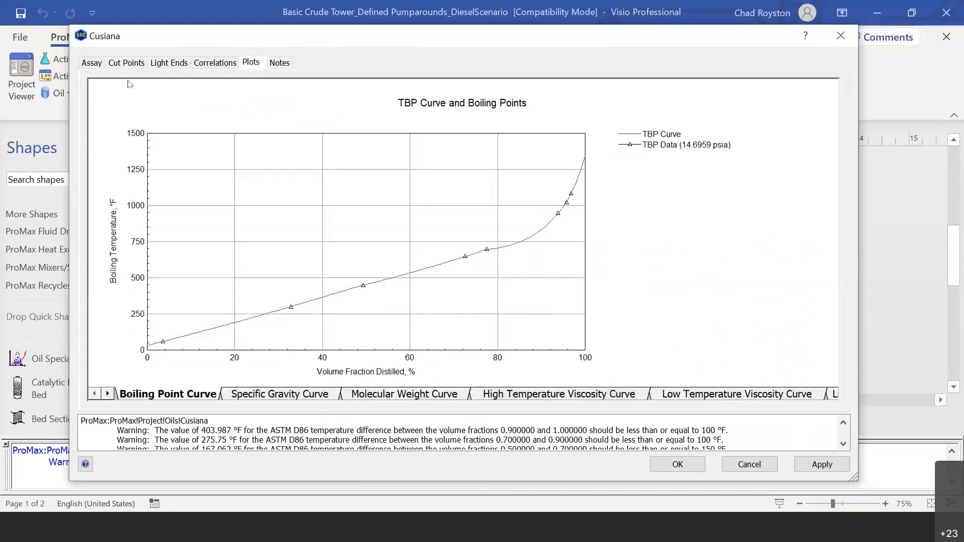
# Return to Cusiana's cut properties and examine the pour point and the naphthenic and aromatic fractions of the cuts
pyautogui.click(126, 63)
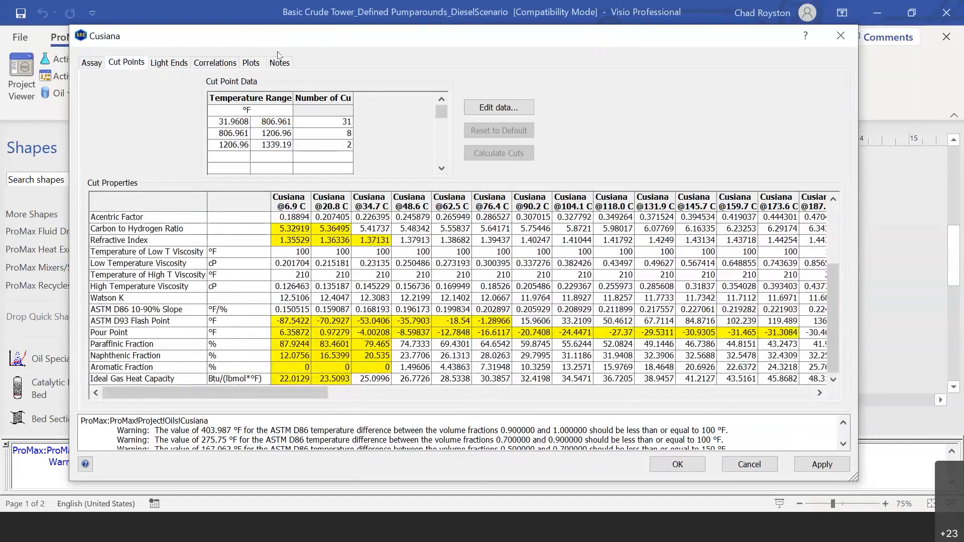
pyautogui.moveTo(410, 37); pyautogui.dragTo(367, 59)
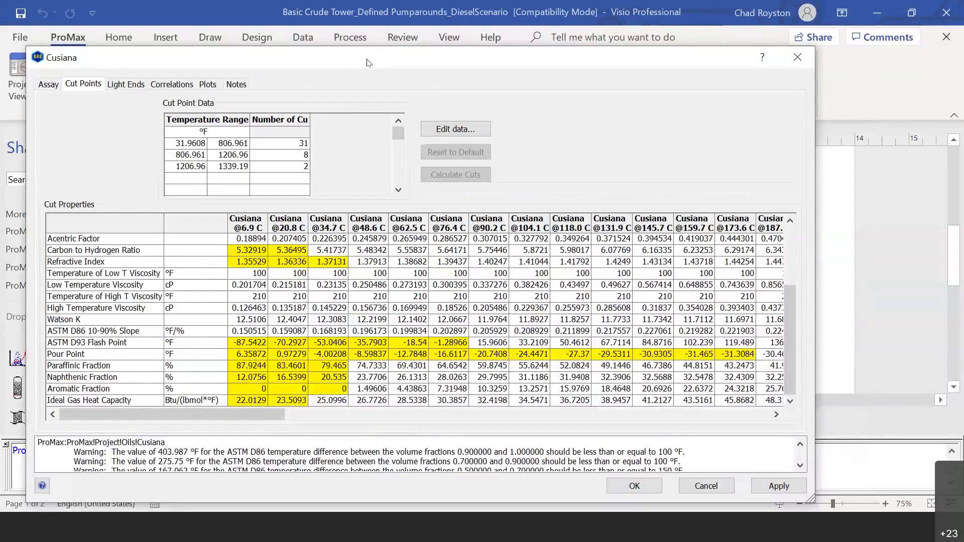
pyautogui.moveTo(342, 390)
pyautogui.moveTo(495, 383)
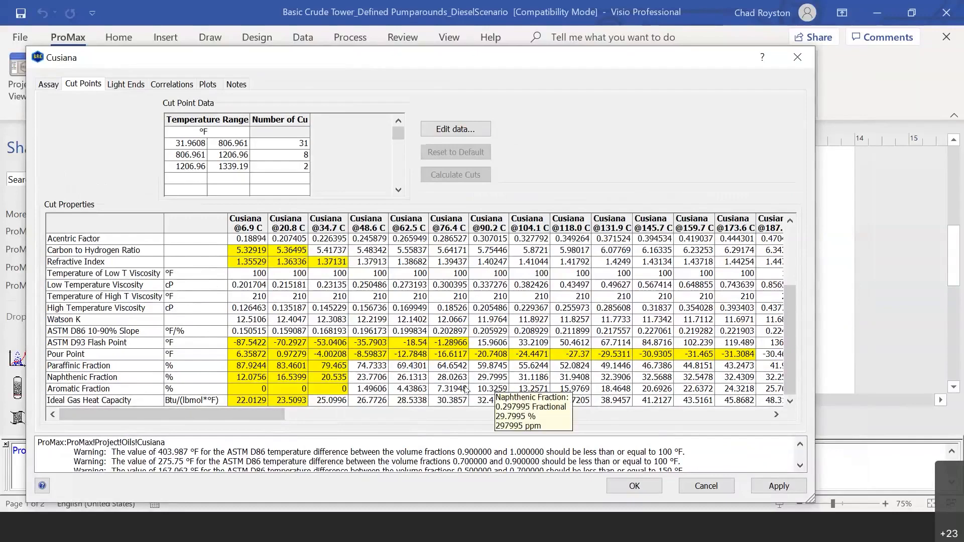
pyautogui.moveTo(467, 358)
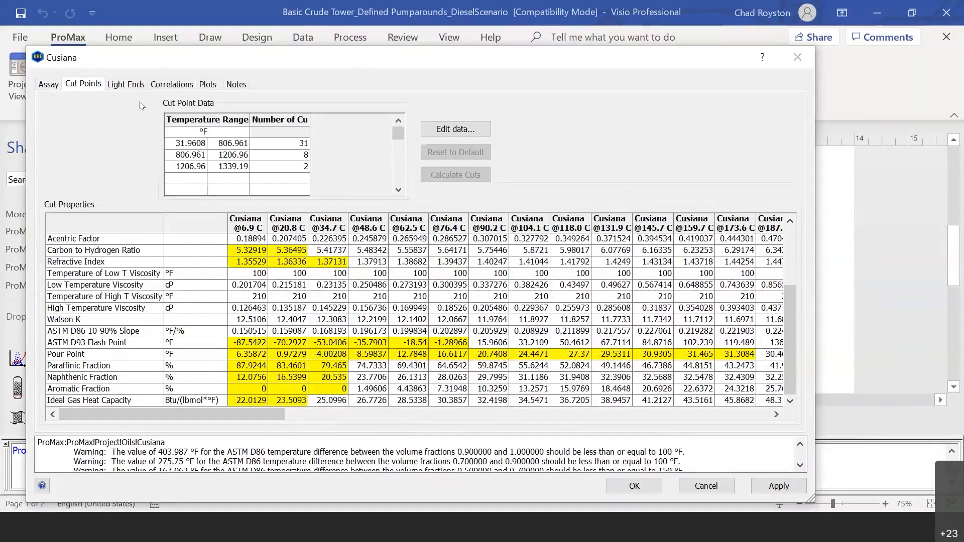
# Review the light ends settings of Cusiana and the available types of data, keeping Light Ends Generated
pyautogui.click(126, 85)
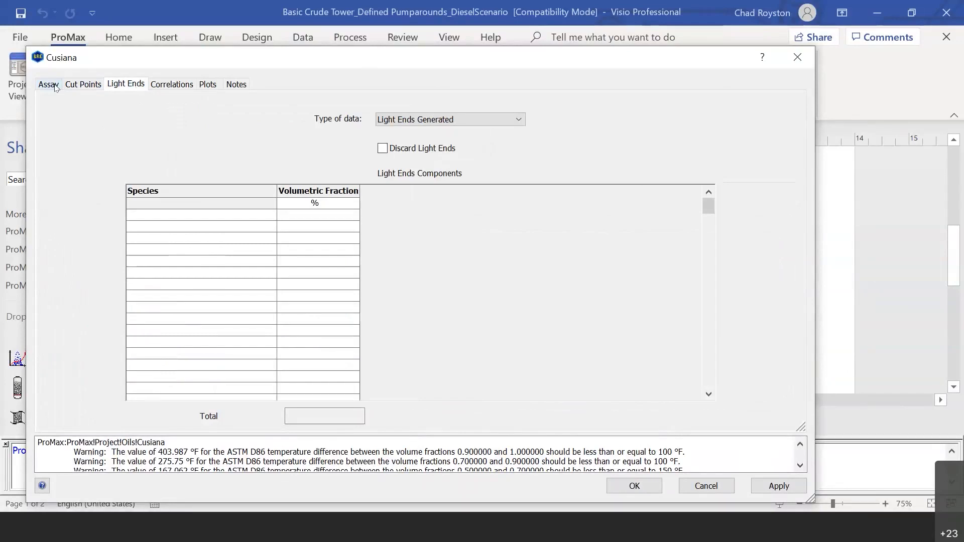
pyautogui.click(78, 84)
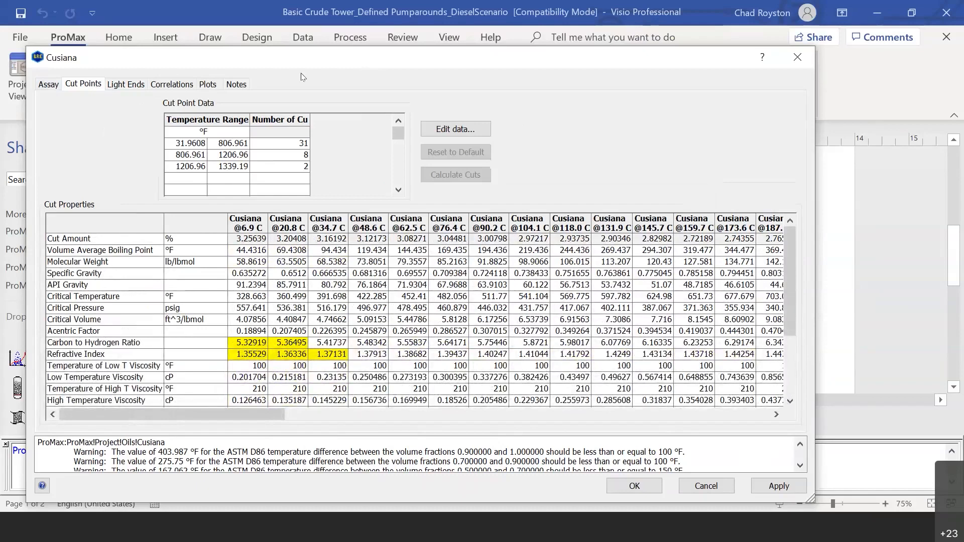
pyautogui.click(119, 86)
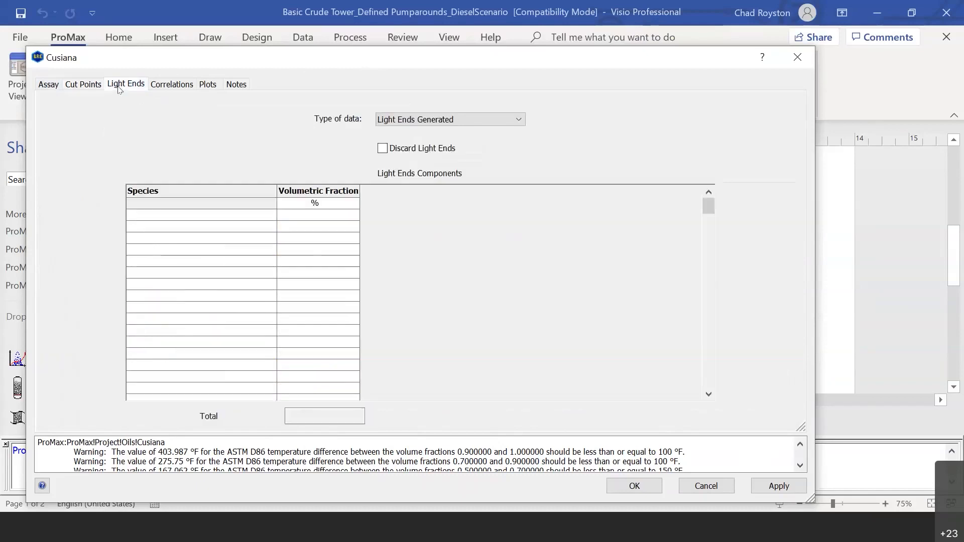
pyautogui.click(523, 123)
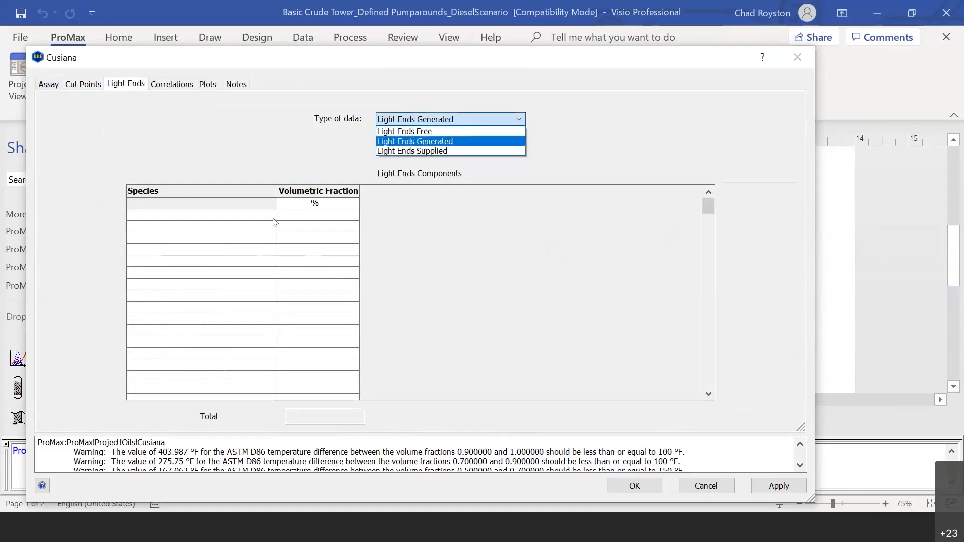
pyautogui.click(327, 217)
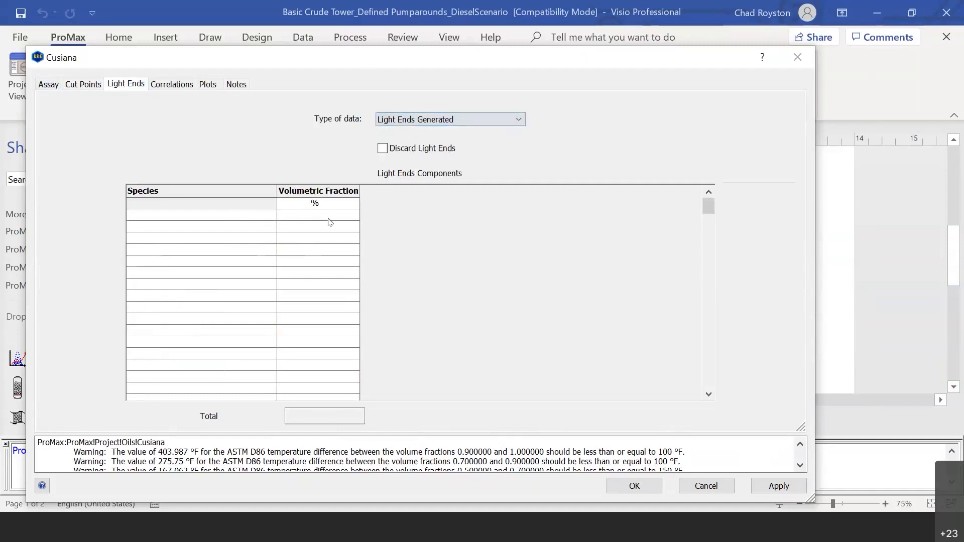
# Add ethane as the first species in Cusiana's light ends components
pyautogui.click(270, 216)
pyautogui.click(275, 217)
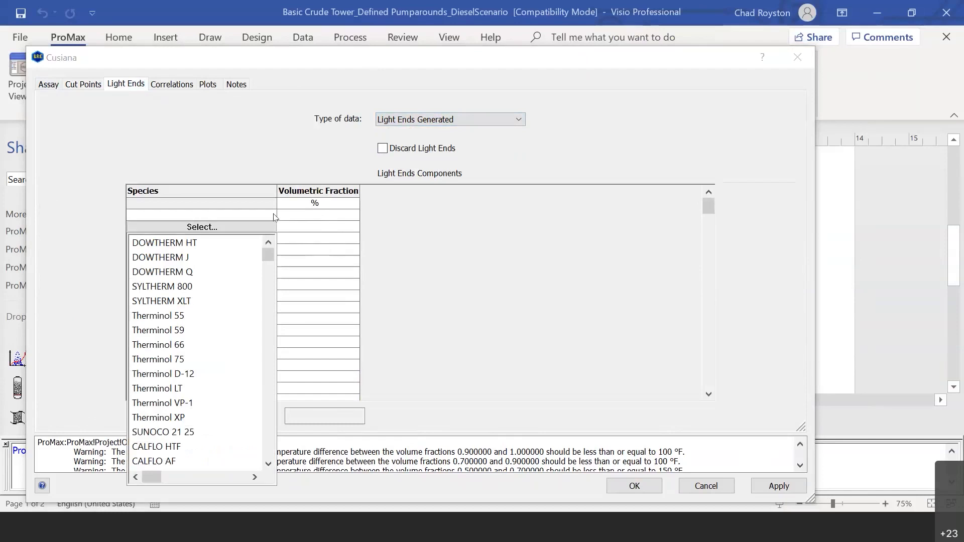
pyautogui.click(275, 217)
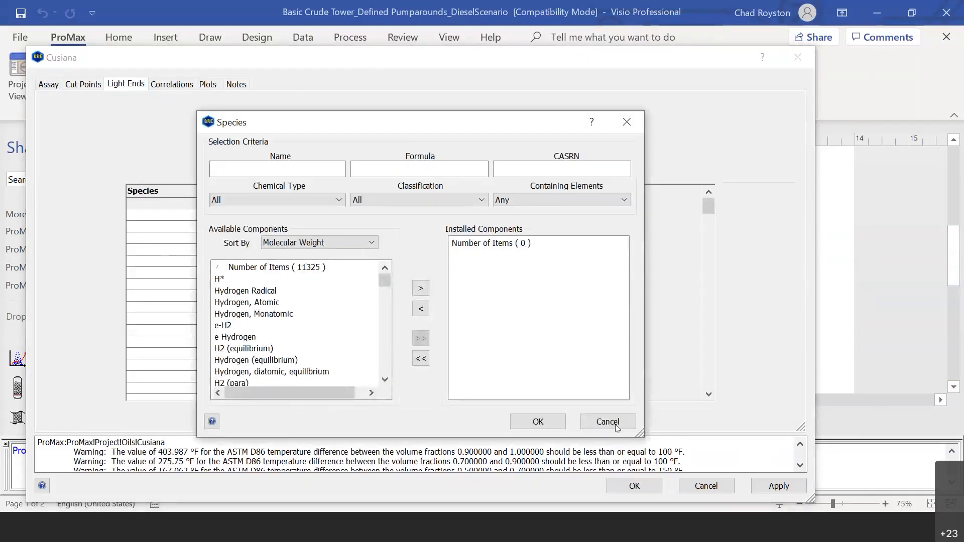
pyautogui.click(607, 422)
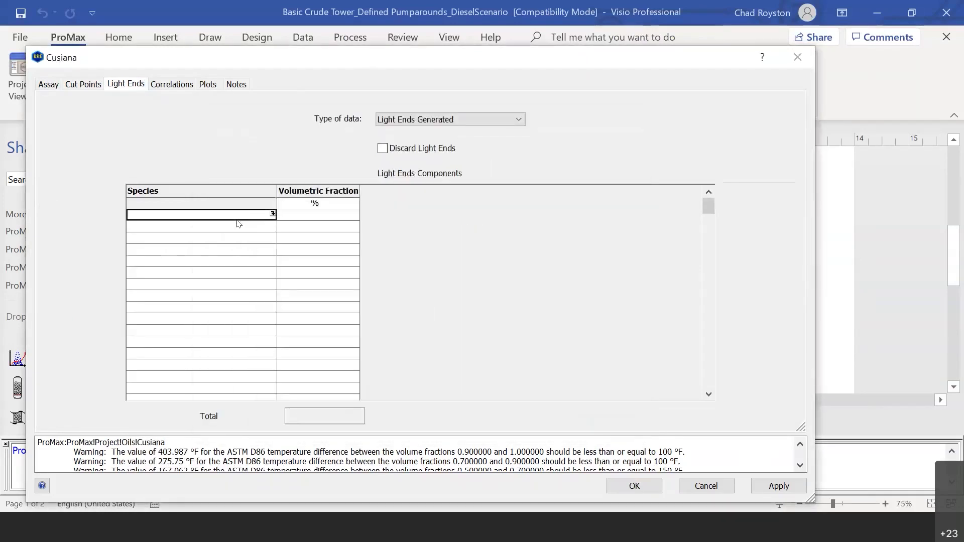
pyautogui.write('ethane')
pyautogui.press('Return')
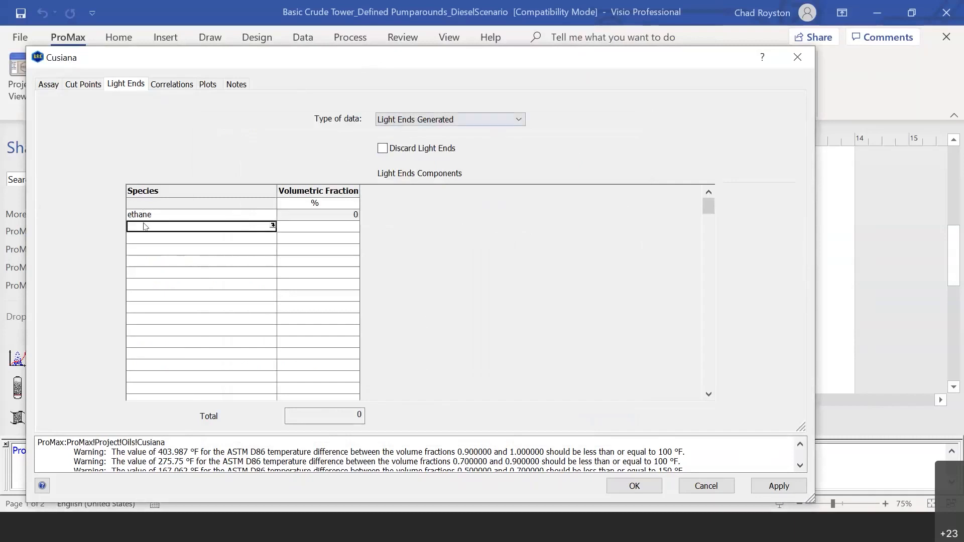
# Apply Light Ends Supplied to Cusiana with an ethane volumetric fraction of 0.3 %, and check the resulting cut points
pyautogui.click(518, 120)
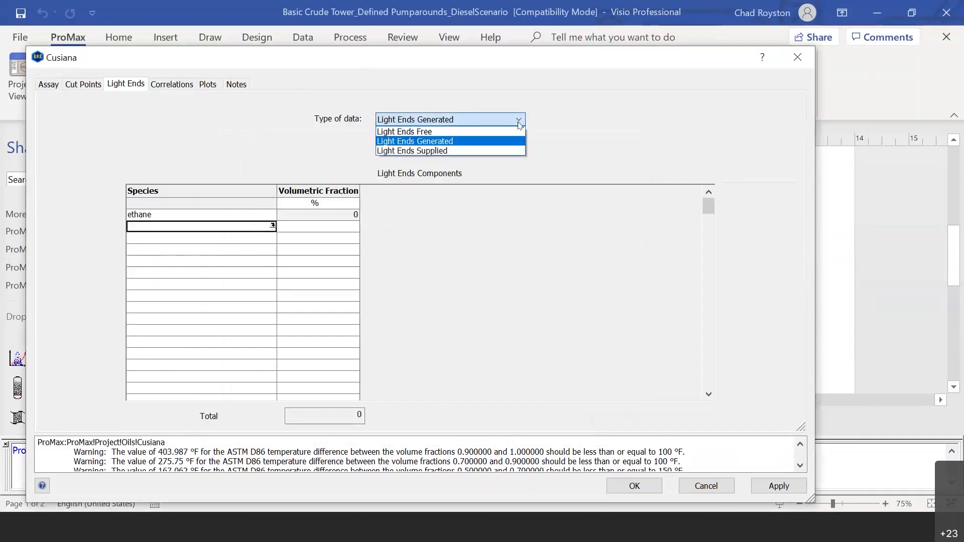
pyautogui.click(502, 150)
pyautogui.click(350, 218)
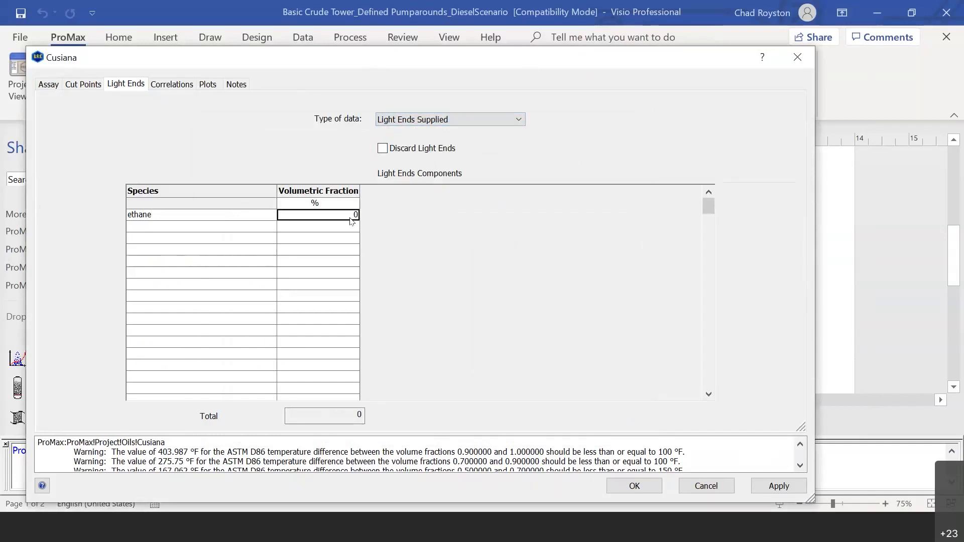
pyautogui.write('.3')
pyautogui.press('Return')
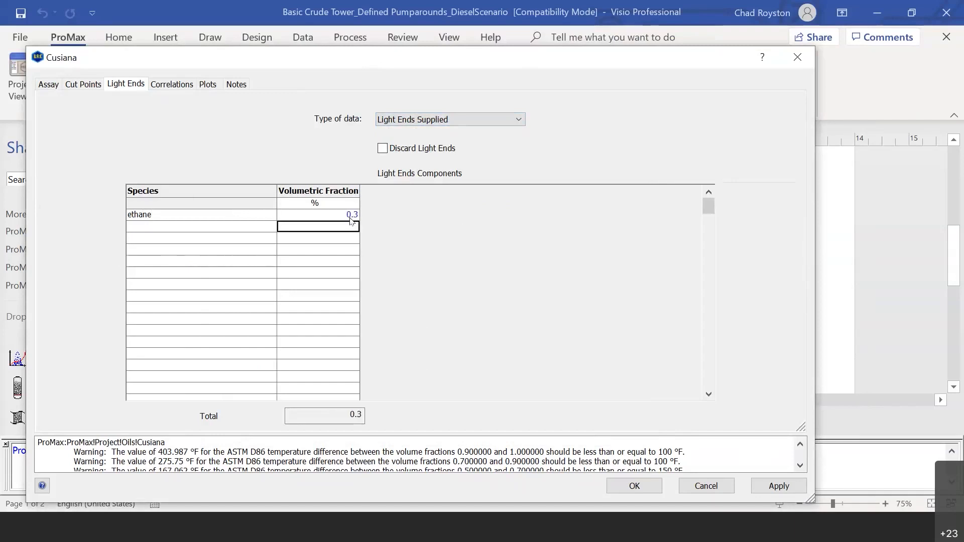
pyautogui.click(786, 489)
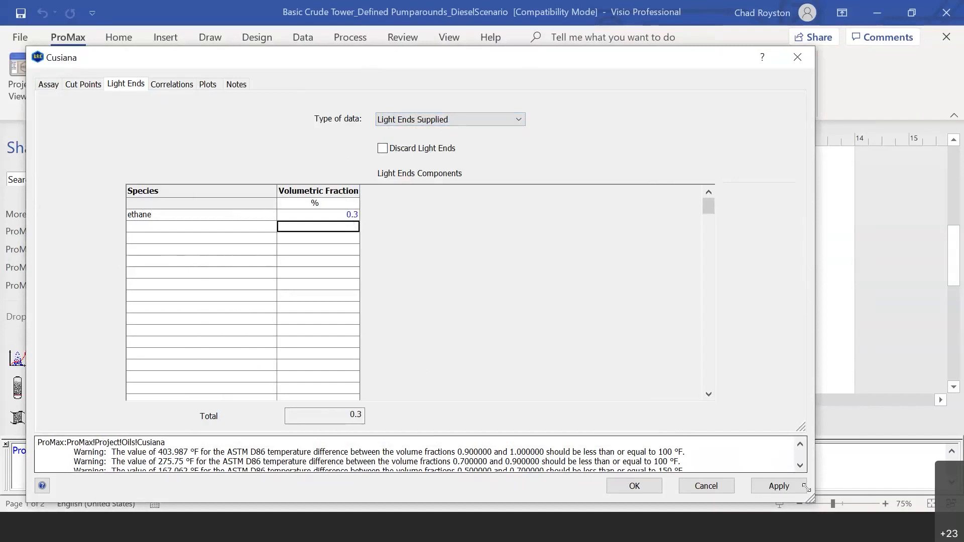
pyautogui.click(787, 491)
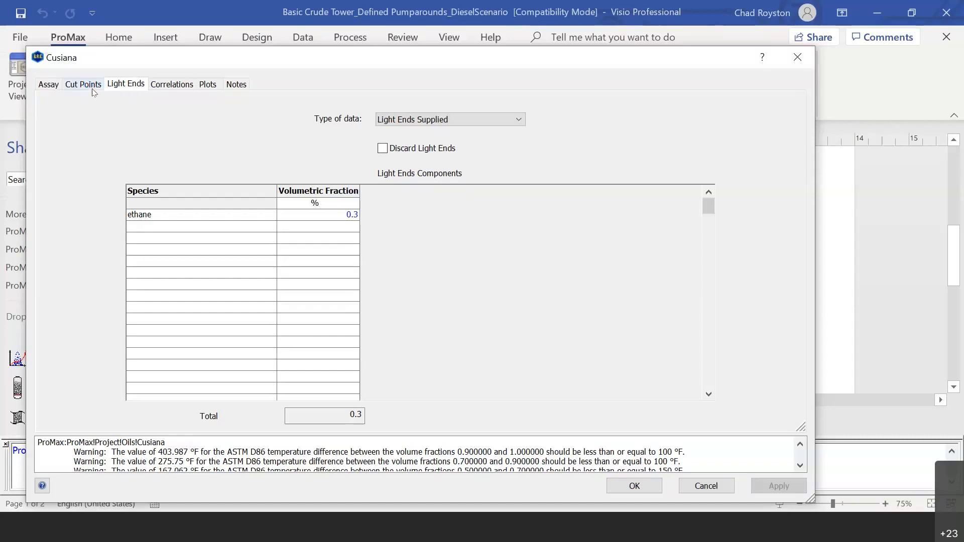
pyautogui.click(93, 90)
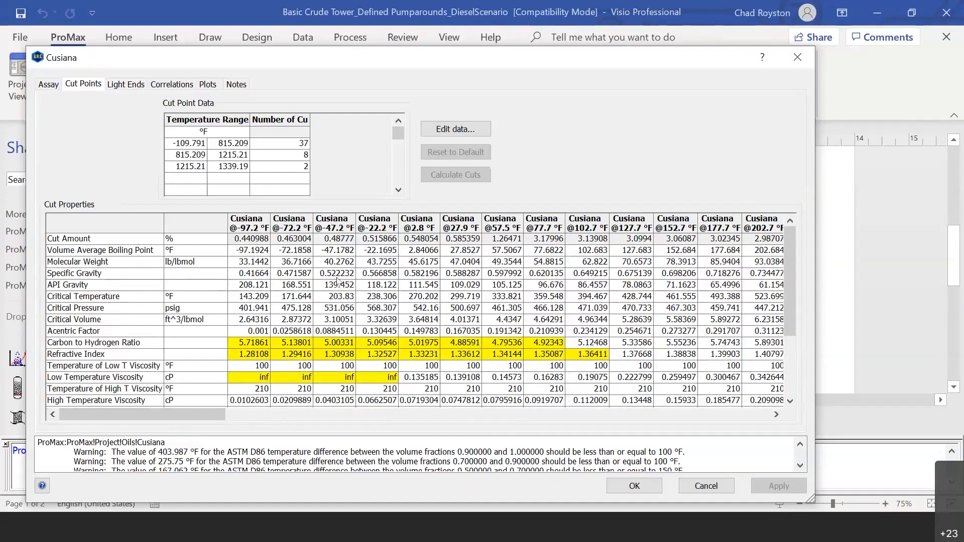
# Review the number of cuts per temperature range and the ethane light end of Cusiana, and accept the oil's settings
pyautogui.moveTo(287, 144); pyautogui.dragTo(286, 166)
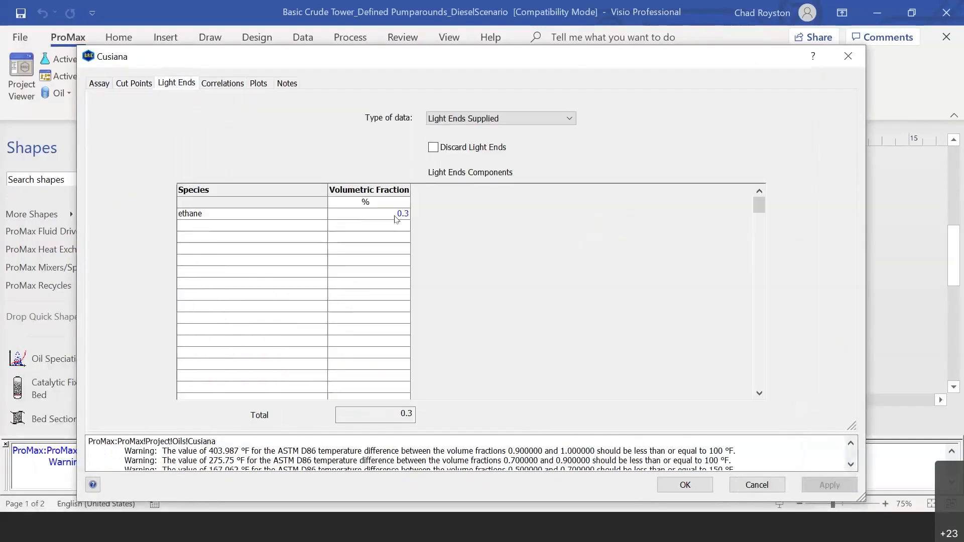
pyautogui.click(387, 215)
pyautogui.click(695, 481)
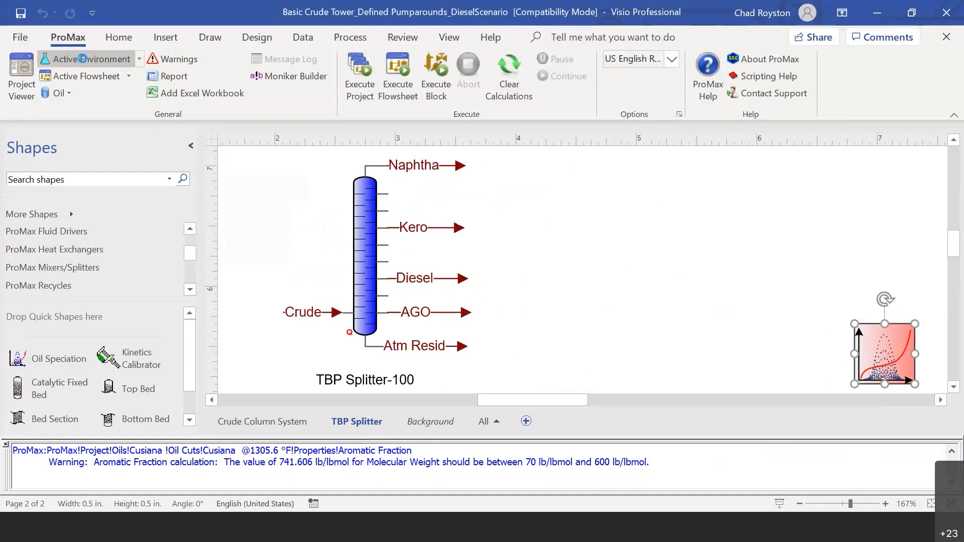
# Install the oils Cusiana and Qua Iboe in the components of the All Crudes environment
pyautogui.click(82, 59)
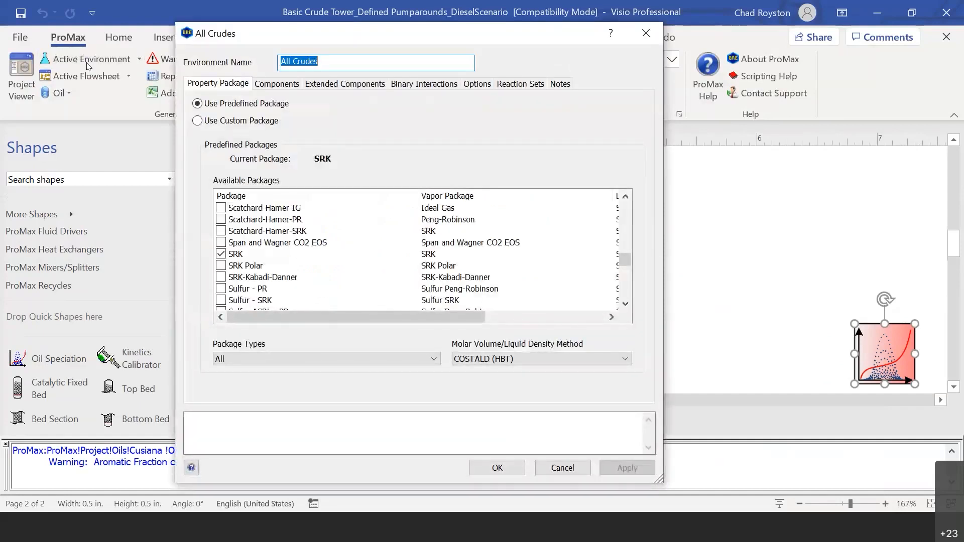
pyautogui.click(289, 89)
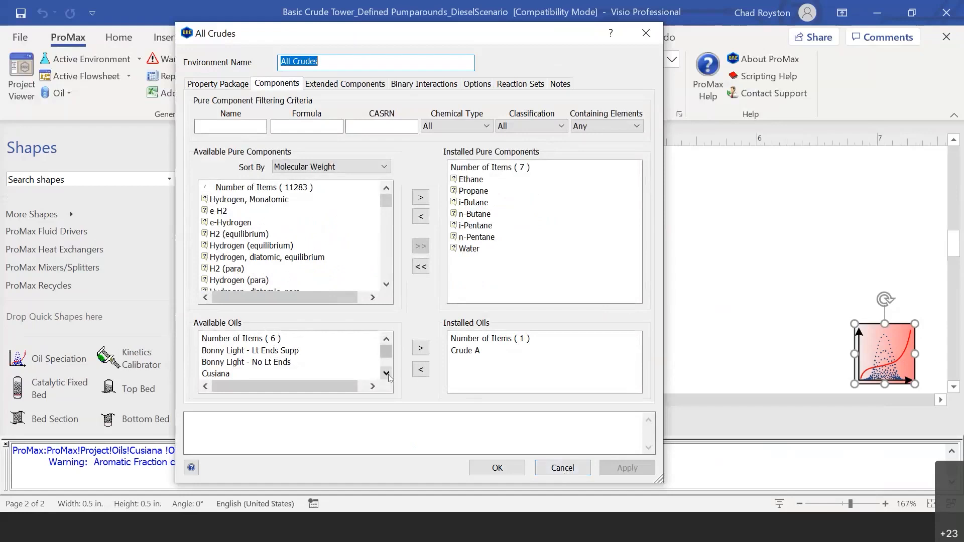
pyautogui.scroll(-1, 272, 376)
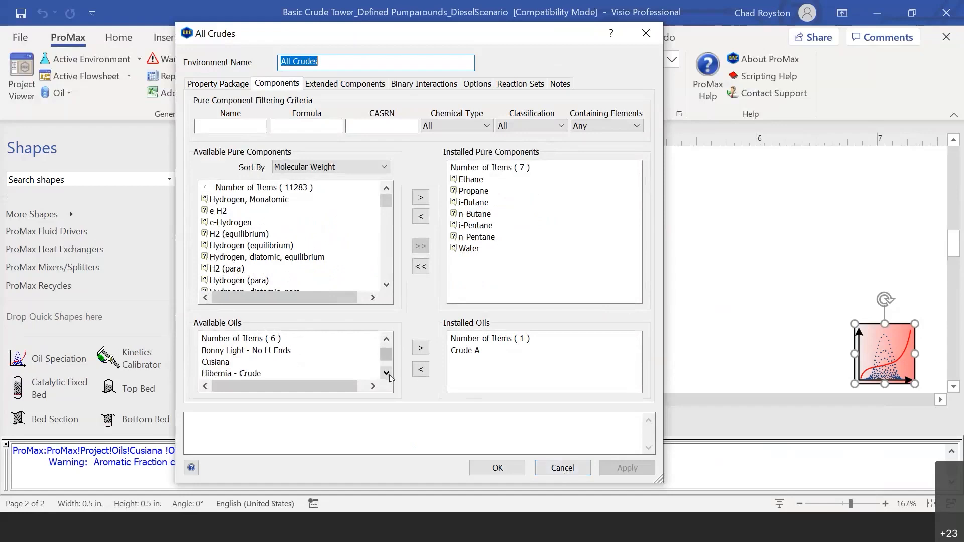
pyautogui.click(227, 366)
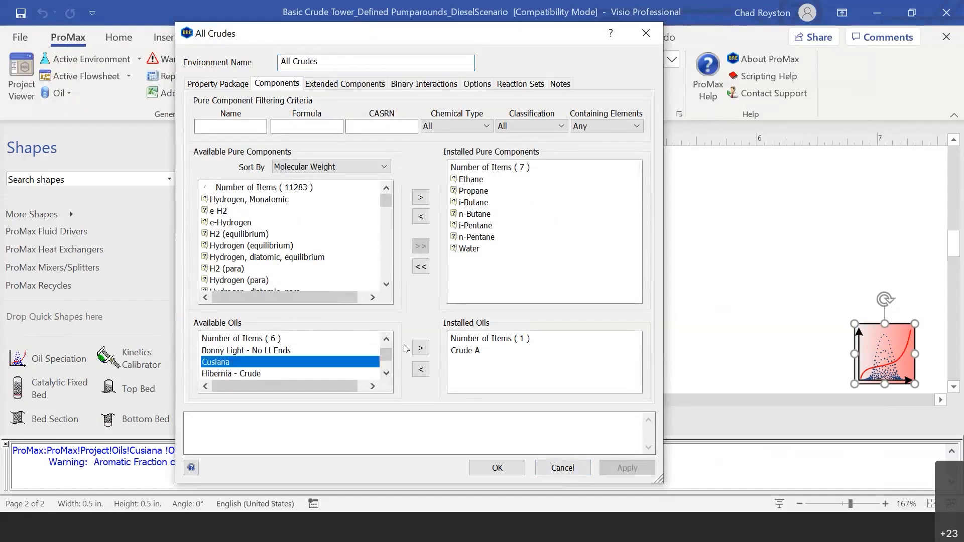
pyautogui.click(420, 348)
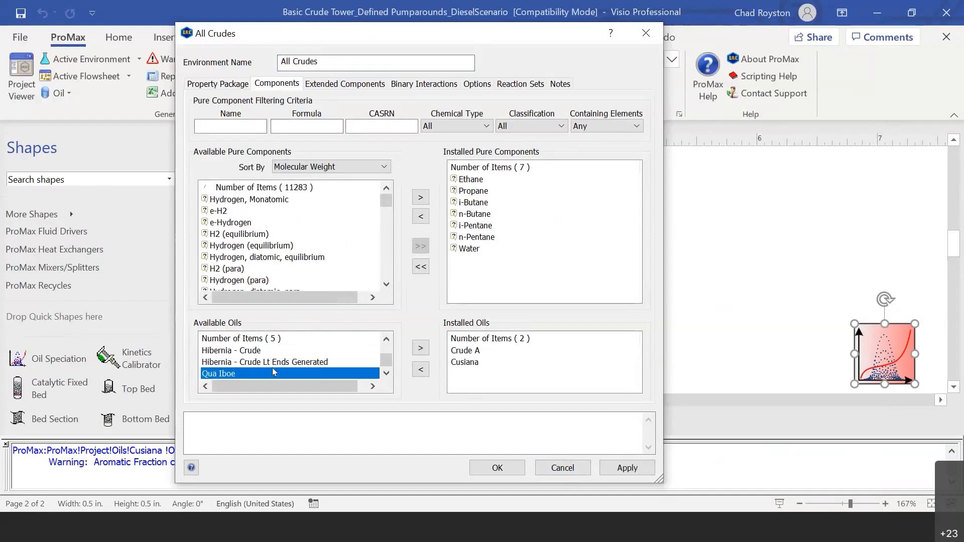
pyautogui.click(417, 354)
pyautogui.click(497, 467)
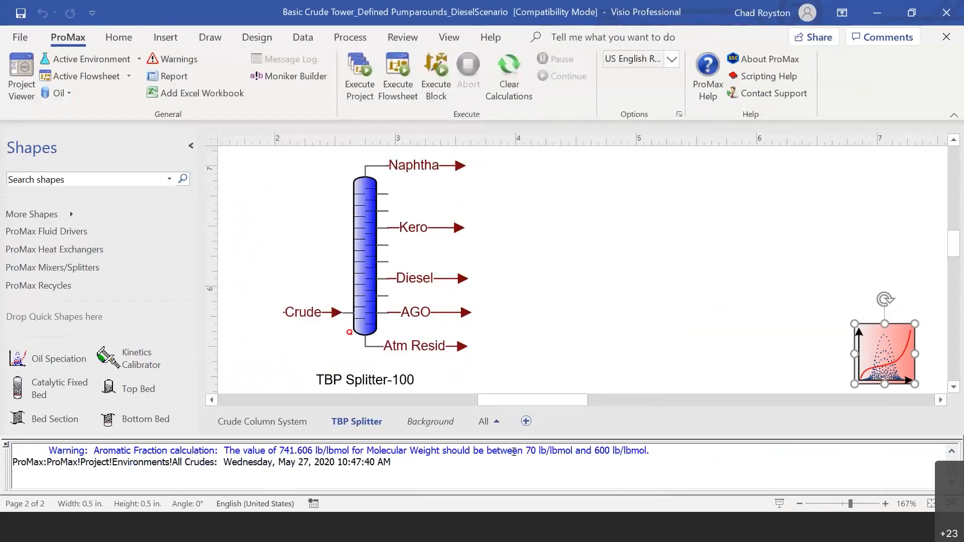
# Examine the Crude feed stream's properties on the TBP Splitter flowsheet, including its standard volumetric flow units and mass flow
pyautogui.click(551, 330)
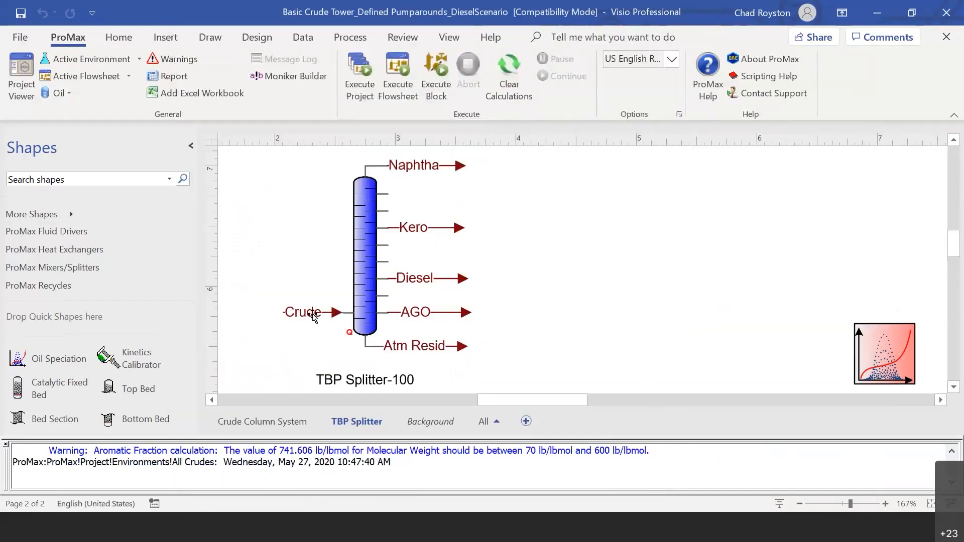
pyautogui.doubleClick(310, 326)
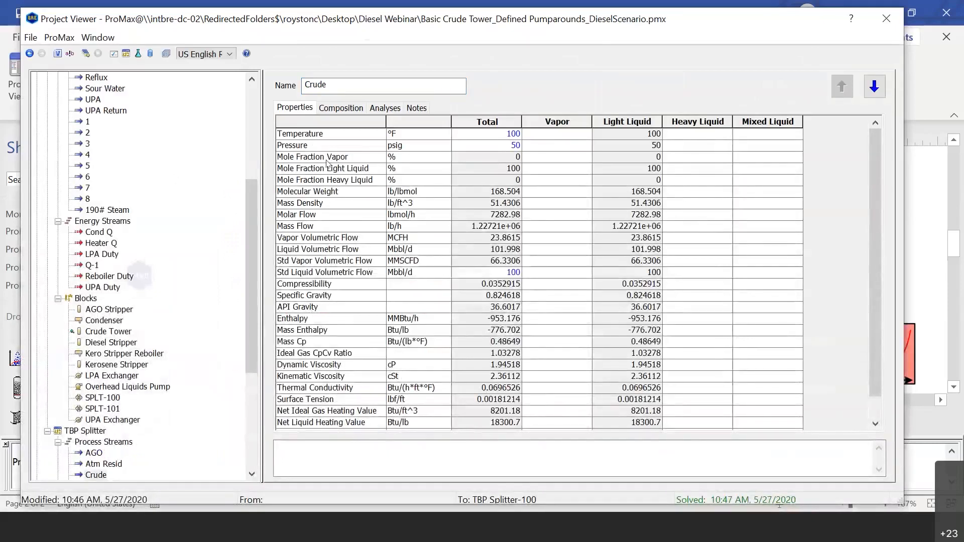
pyautogui.moveTo(481, 239)
pyautogui.click(418, 264)
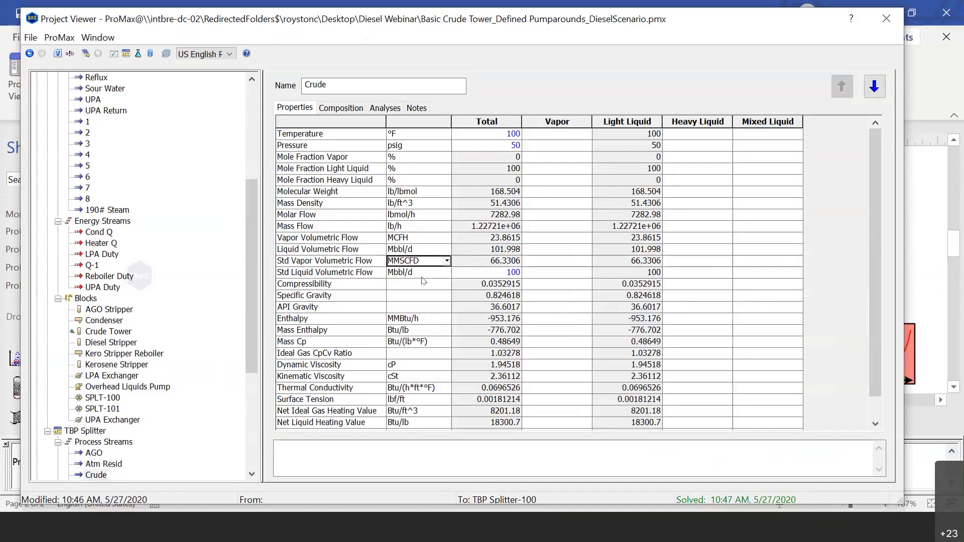
pyautogui.click(422, 277)
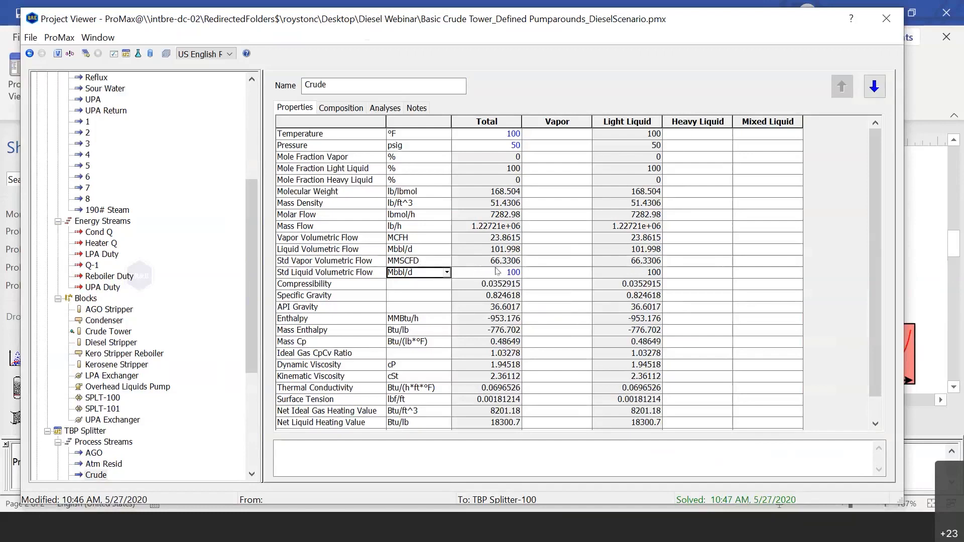
pyautogui.moveTo(499, 272)
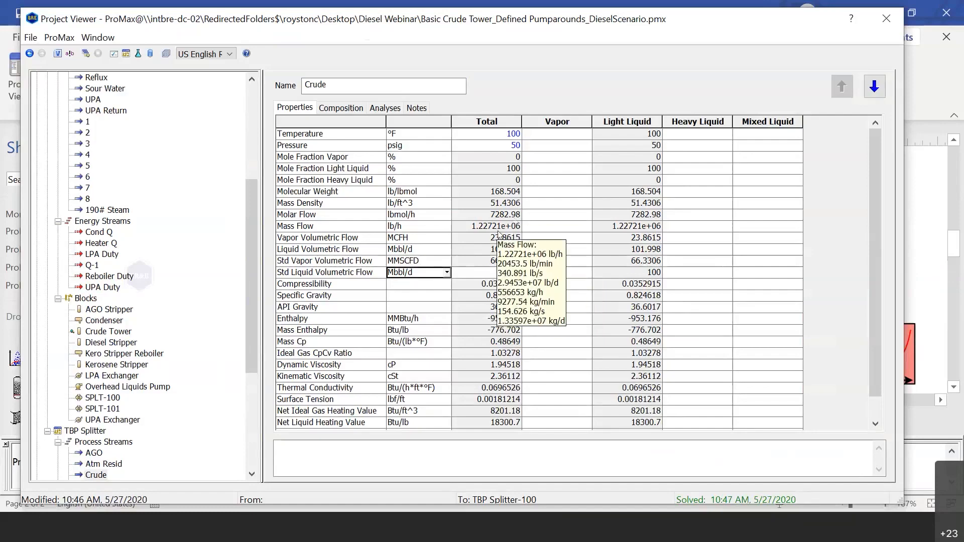
# Examine the Crude stream's mole fraction composition, from the light ends through the Crude A cuts
pyautogui.click(336, 110)
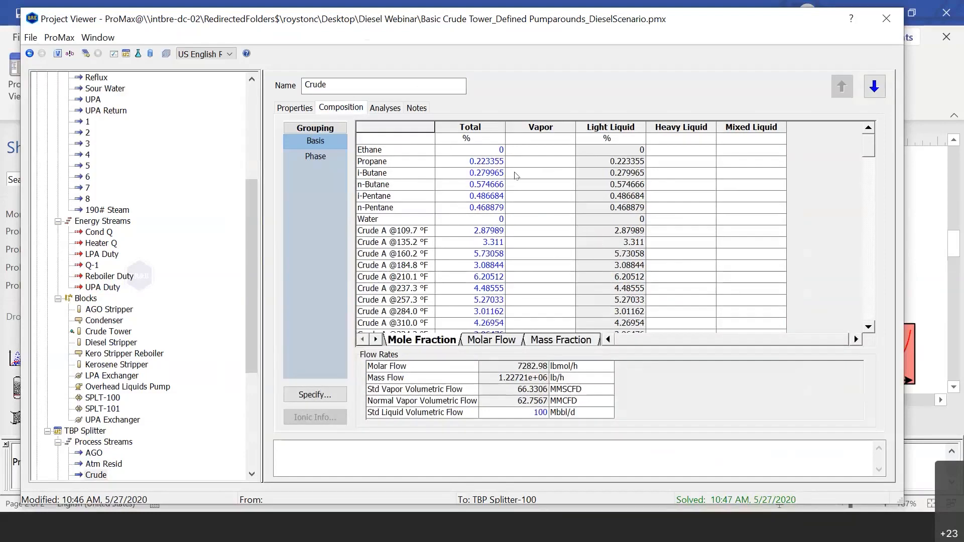
pyautogui.moveTo(500, 166); pyautogui.dragTo(490, 208)
pyautogui.click(480, 269)
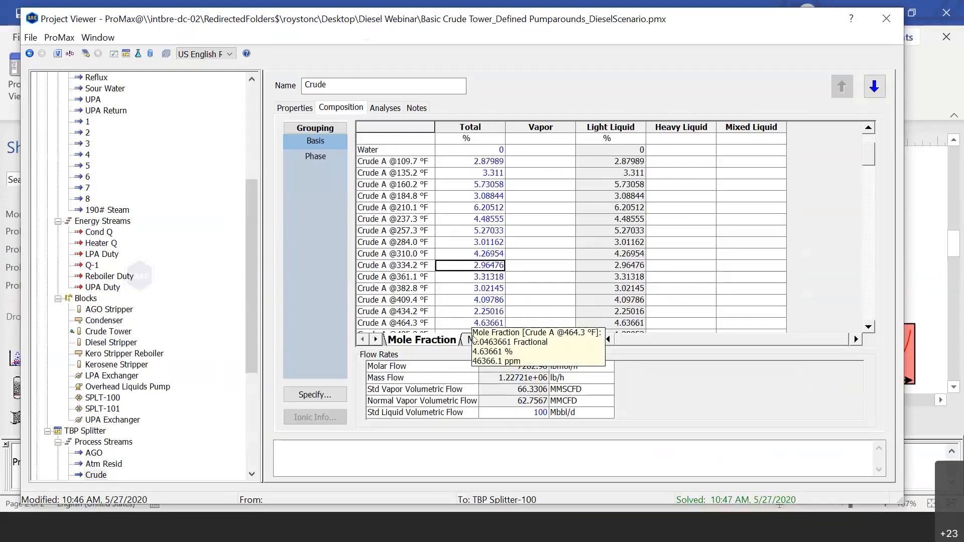
pyautogui.moveTo(480, 331)
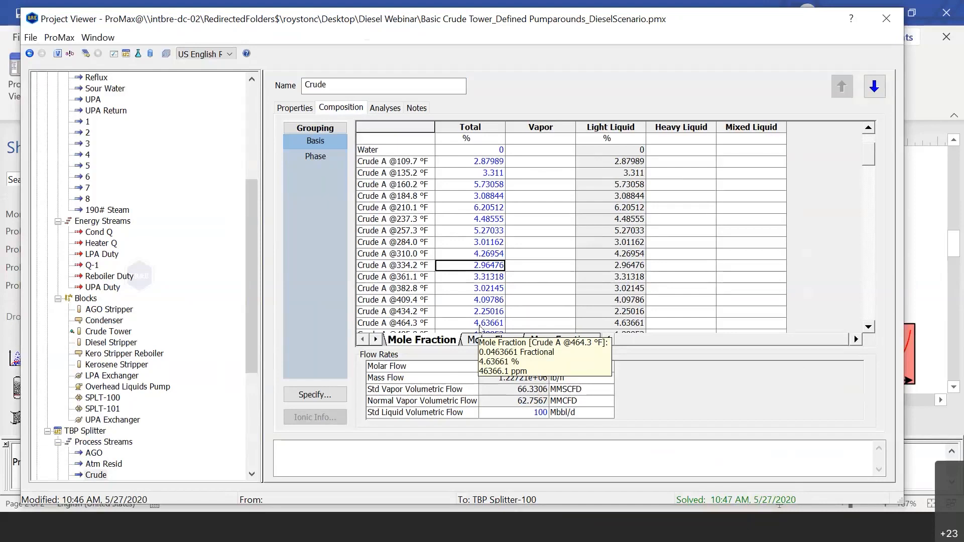
# Open the Crude stream's composition specification and review the standard liquid volume fractions of the Crude A cuts
pyautogui.click(339, 400)
pyautogui.moveTo(600, 86); pyautogui.dragTo(421, 86)
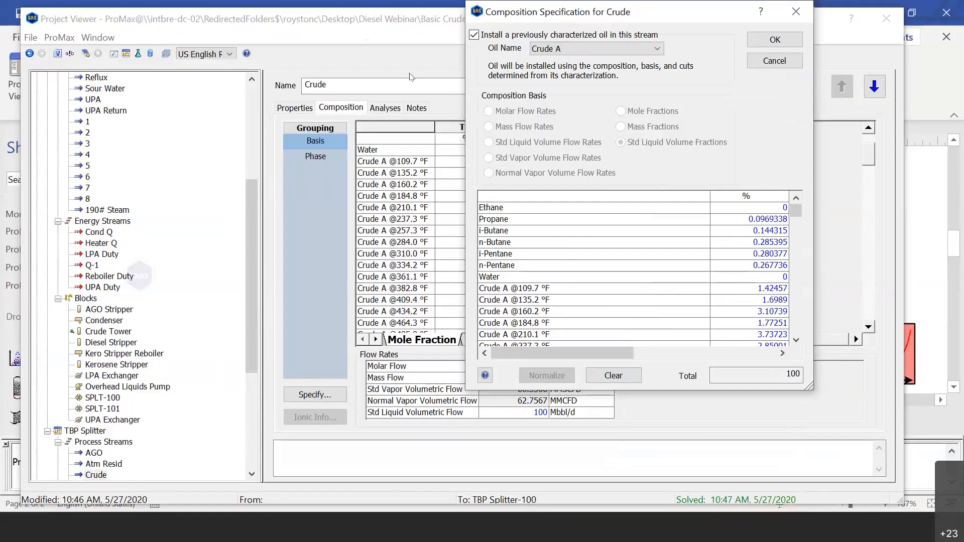
pyautogui.moveTo(622, 13); pyautogui.dragTo(412, 77)
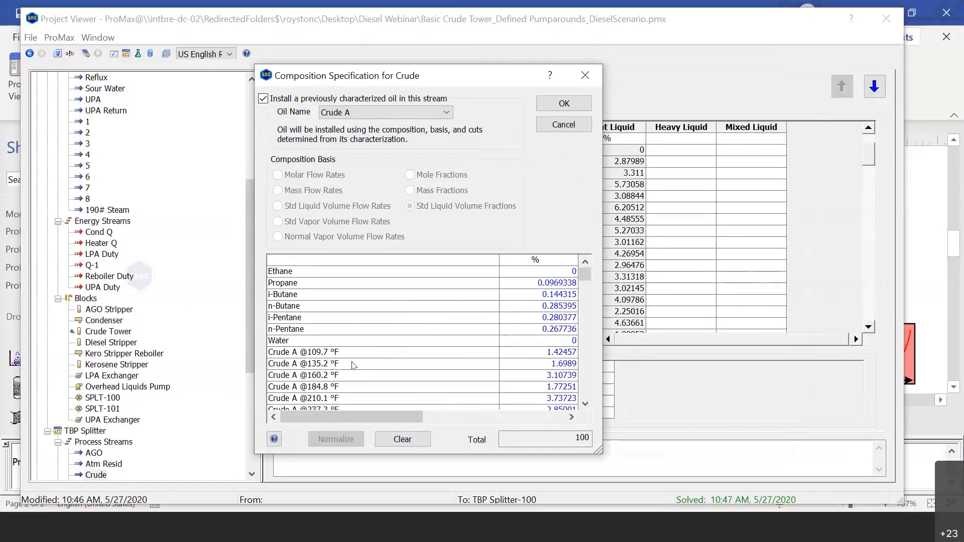
pyautogui.click(545, 353)
pyautogui.click(537, 363)
pyautogui.click(538, 387)
pyautogui.click(539, 399)
# Install the characterized oil Cusiana in the Crude stream, check its cut fractions, and close the stream's data
pyautogui.click(441, 113)
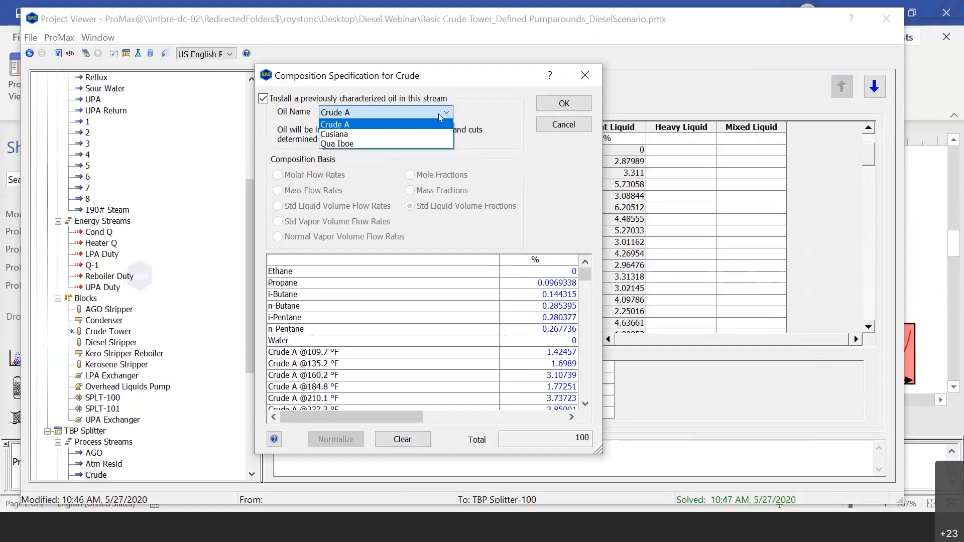
pyautogui.click(423, 134)
pyautogui.moveTo(585, 275); pyautogui.dragTo(588, 330)
pyautogui.scroll(2, 349, 354)
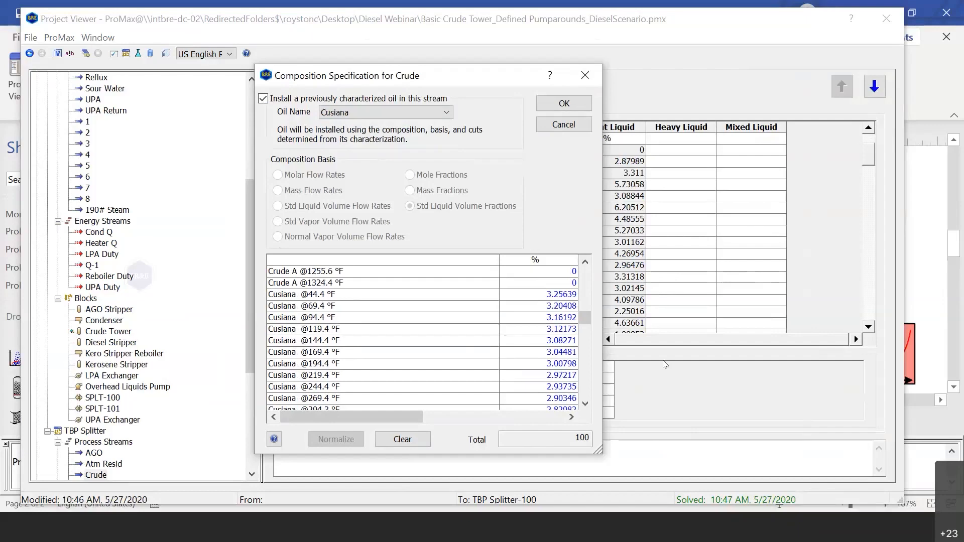
pyautogui.scroll(-1, 556, 330)
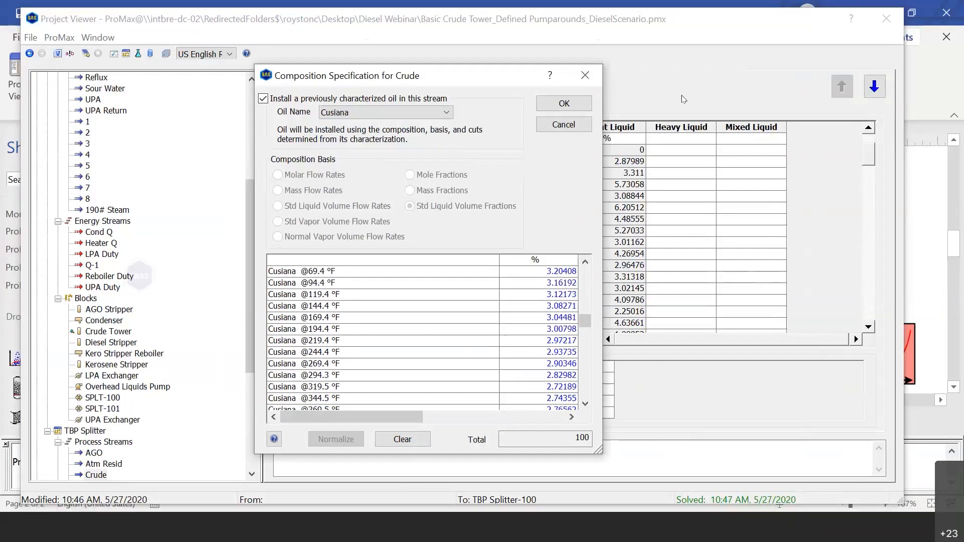
pyautogui.click(586, 108)
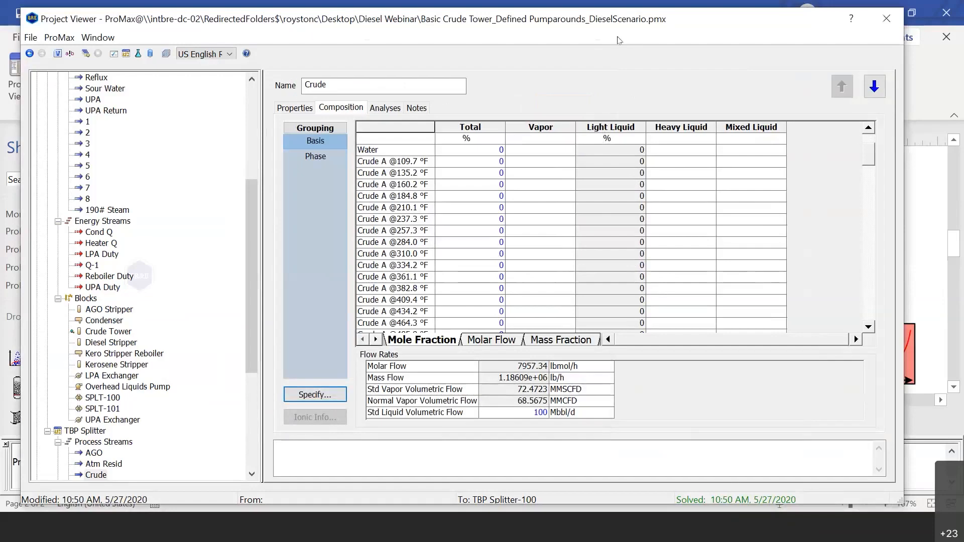
pyautogui.moveTo(618, 37); pyautogui.dragTo(441, 58)
pyautogui.moveTo(611, 57); pyautogui.dragTo(528, 59)
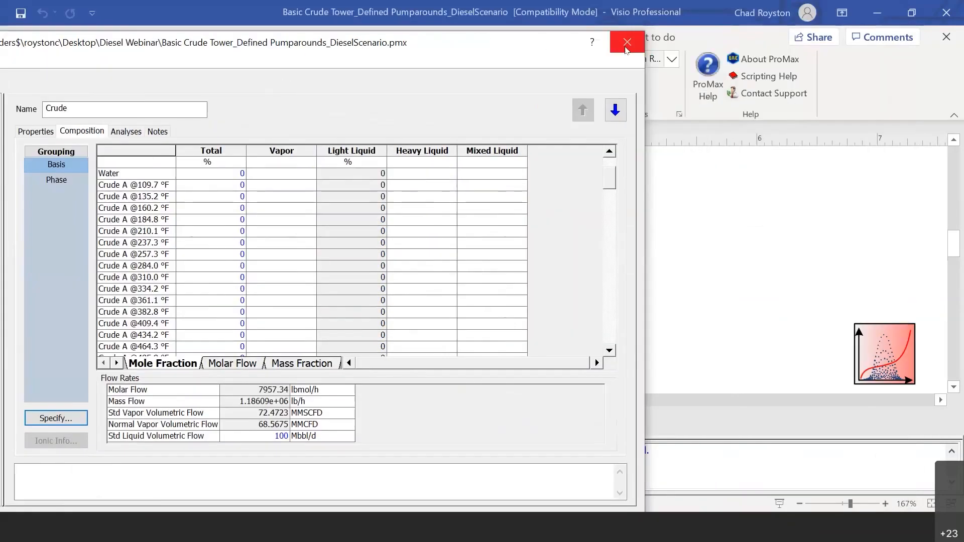
pyautogui.click(626, 43)
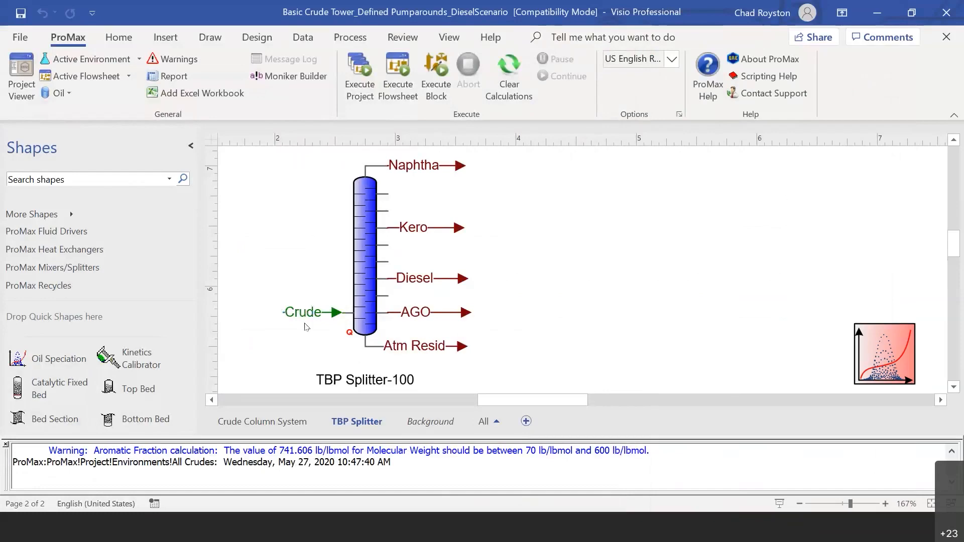
# Reopen the Crude stream and review its recalculated properties, from temperature and flows down to viscosity and heating values
pyautogui.doubleClick(316, 313)
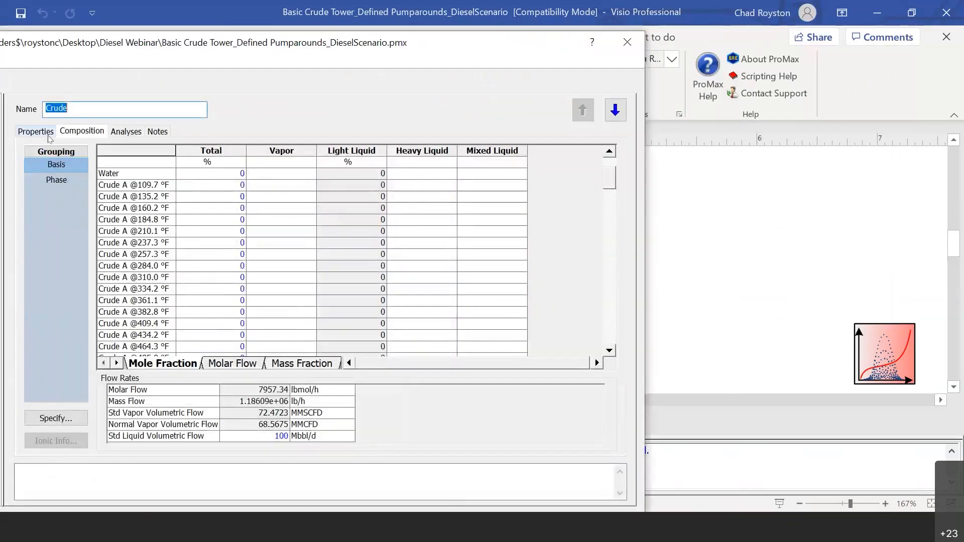
pyautogui.click(38, 131)
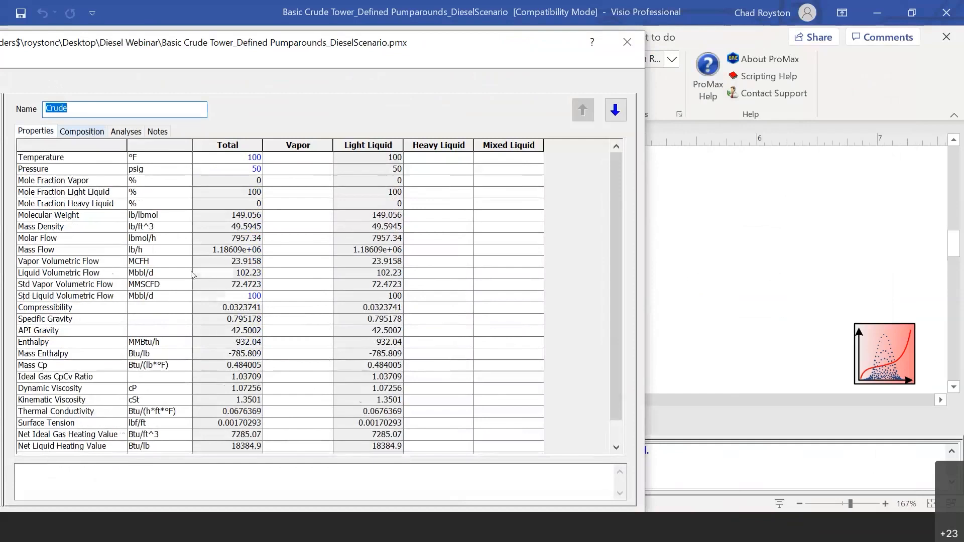
pyautogui.scroll(-1, 252, 311)
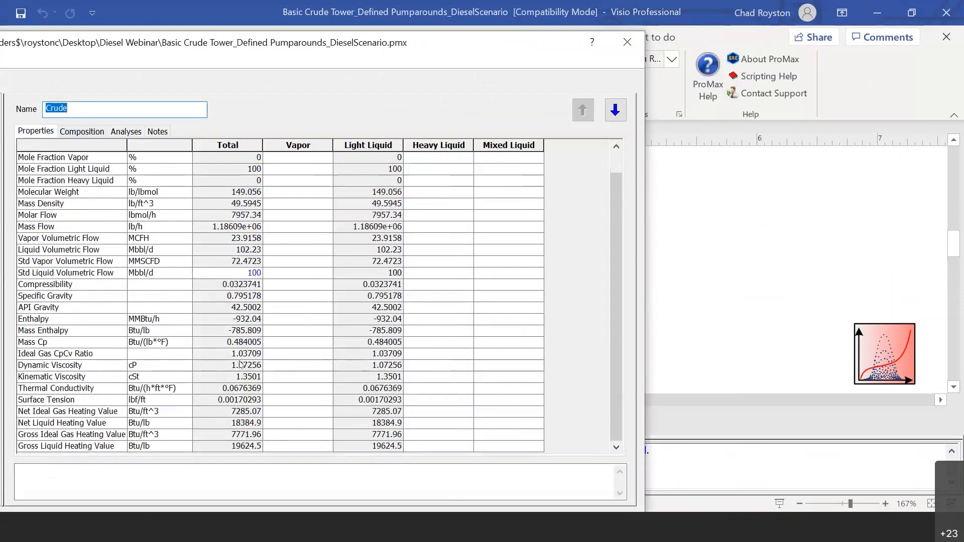
pyautogui.scroll(1, 296, 370)
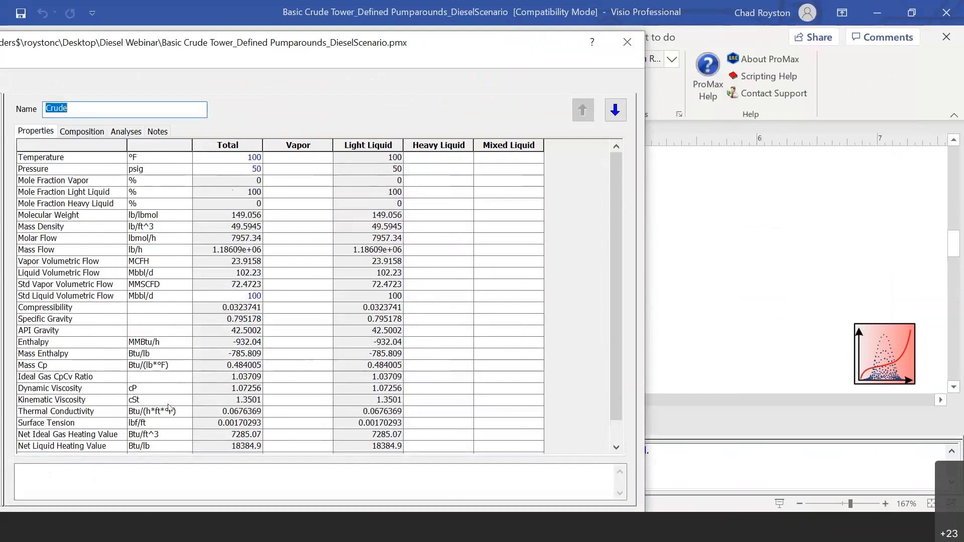
pyautogui.scroll(-1, 230, 377)
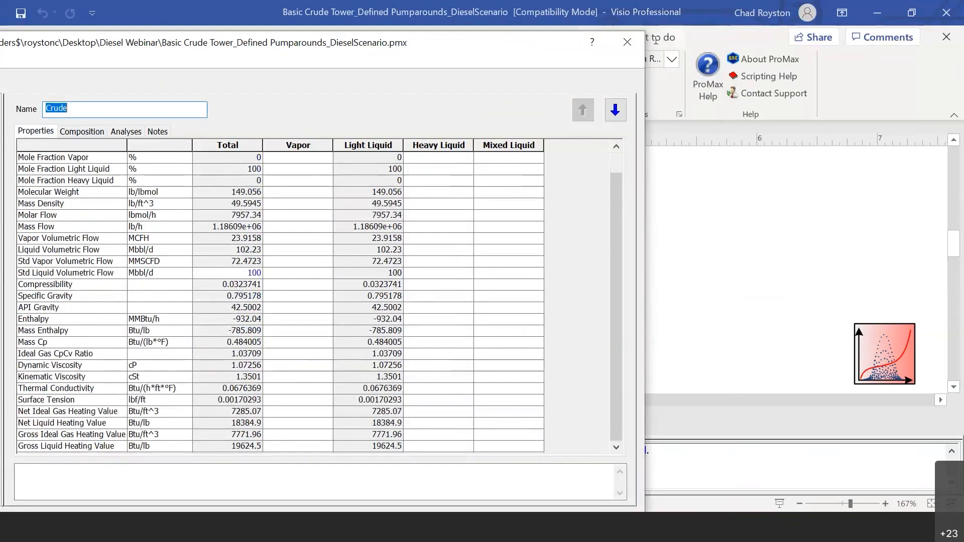
pyautogui.click(627, 42)
# Add a second TBP Splitter block from the ProMax AutoKinetic Reactors shapes to the flowsheet, beside TBP Splitter-100
pyautogui.click(288, 198)
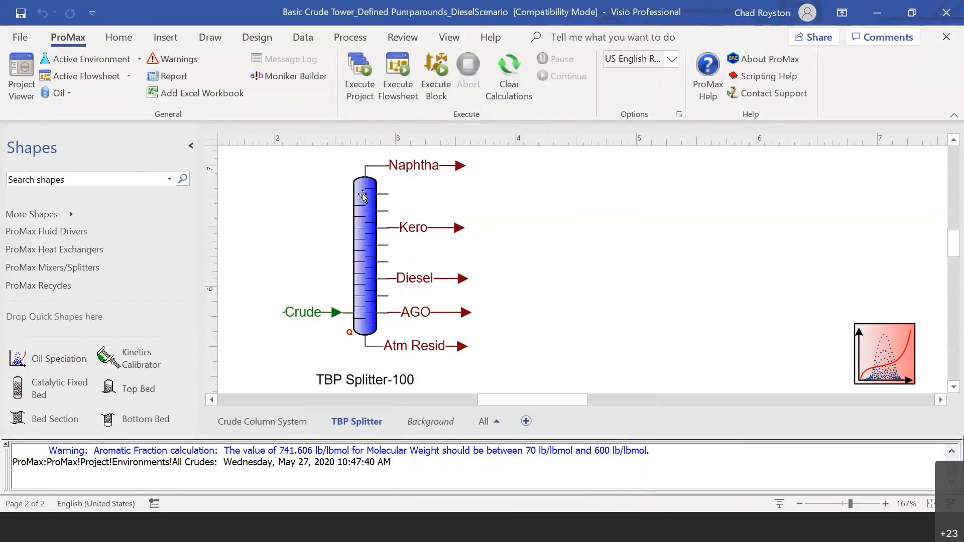
pyautogui.moveTo(361, 199)
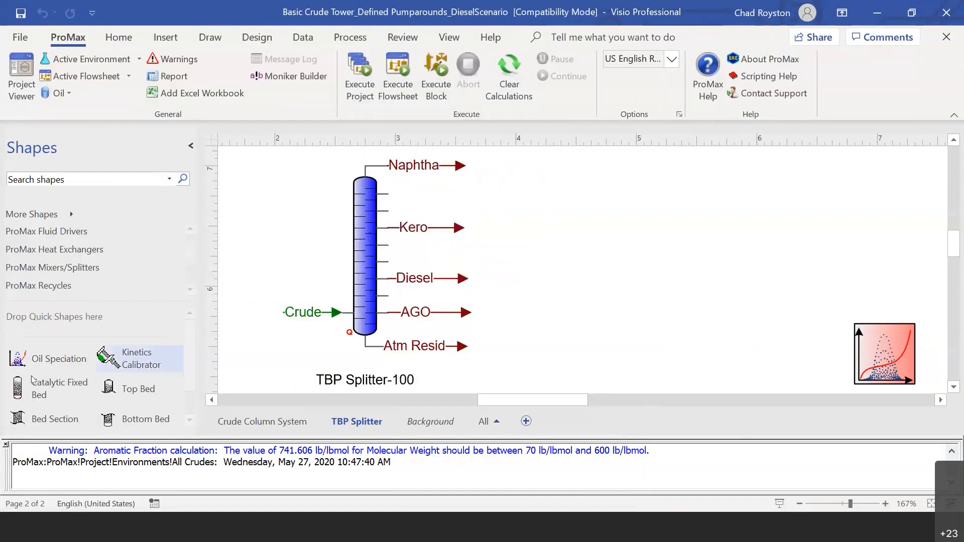
pyautogui.scroll(-5, 103, 264)
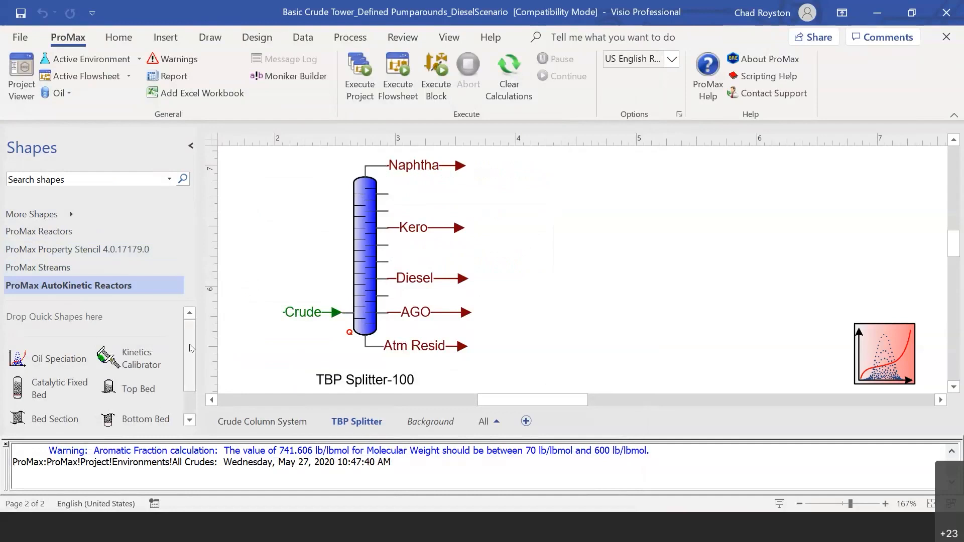
pyautogui.scroll(-2, 191, 348)
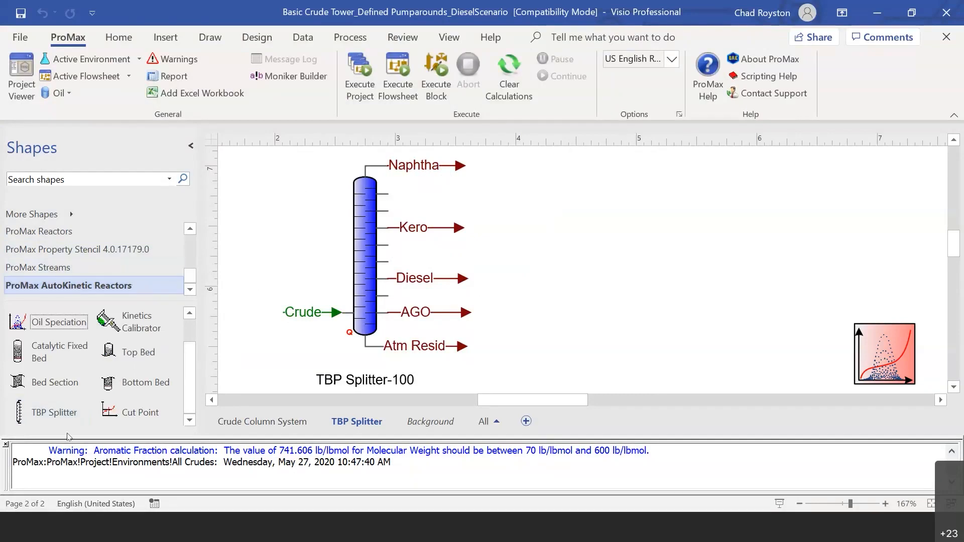
pyautogui.moveTo(36, 412); pyautogui.dragTo(582, 250)
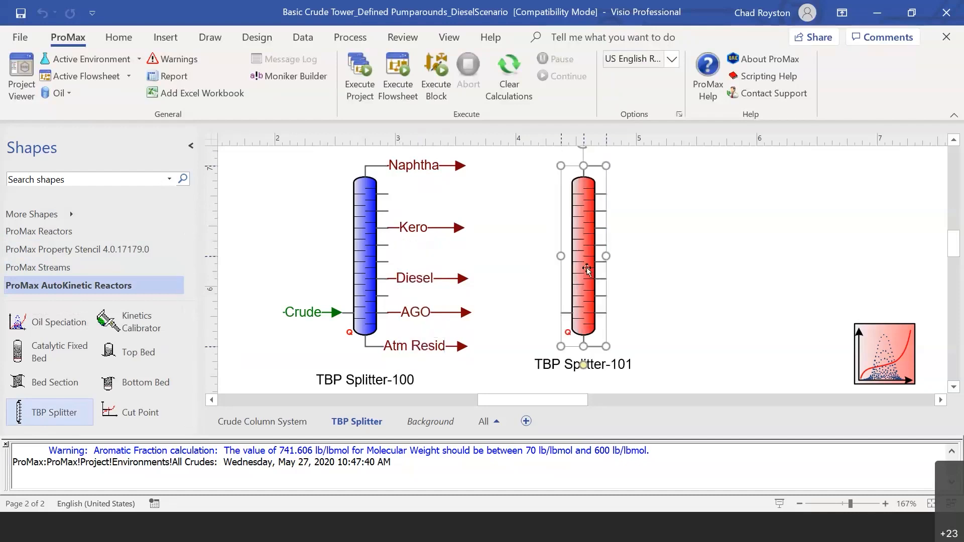
pyautogui.click(675, 305)
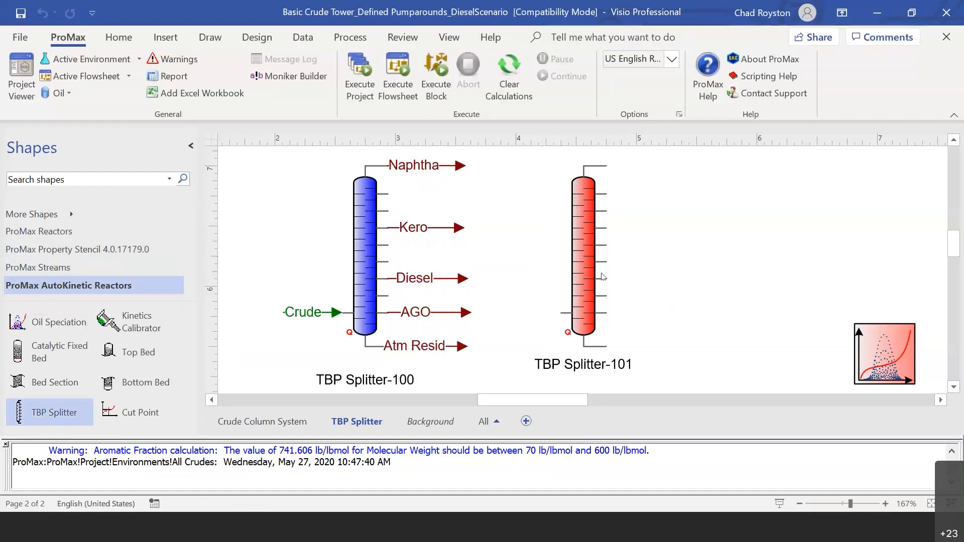
# Delete the TBP Splitter-101 block from the TBP Splitter flowsheet
pyautogui.click(588, 264)
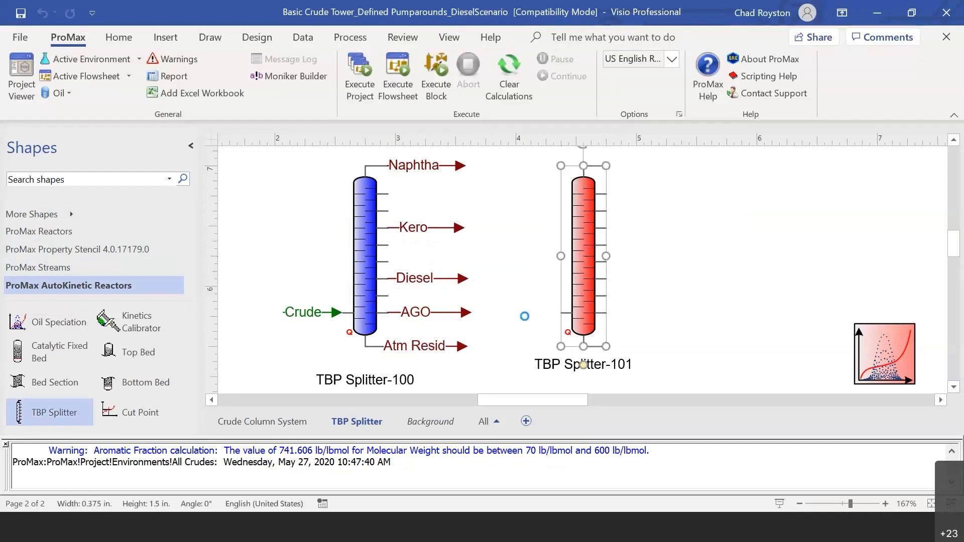
pyautogui.press('Delete')
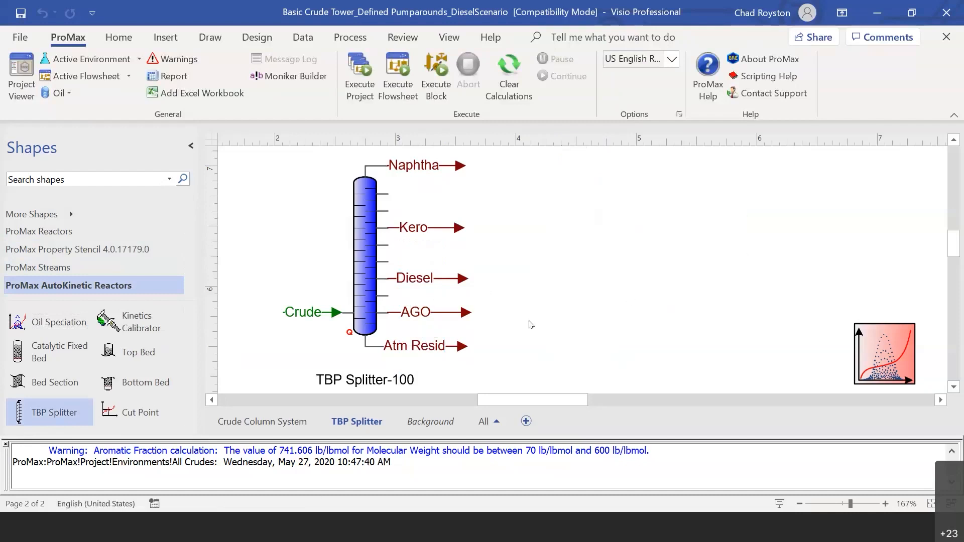
# Open TBP Splitter-100's process data, check the cut point temperatures between its products, and execute the block
pyautogui.doubleClick(360, 250)
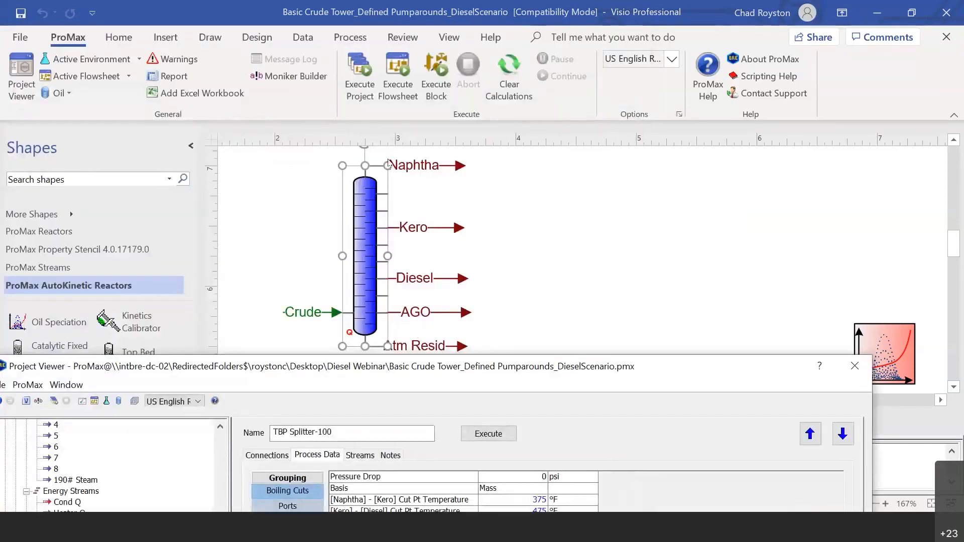
pyautogui.click(508, 200)
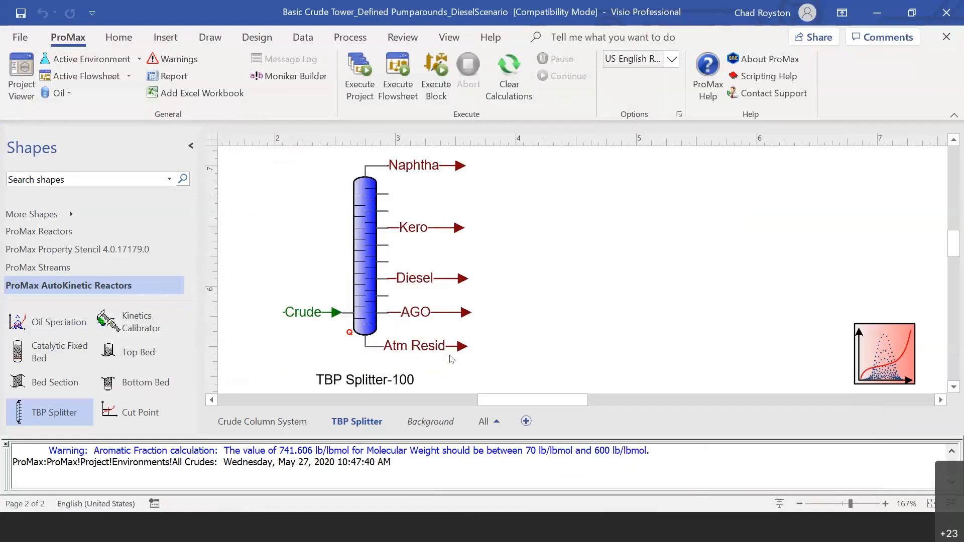
pyautogui.moveTo(363, 247)
pyautogui.doubleClick(363, 247)
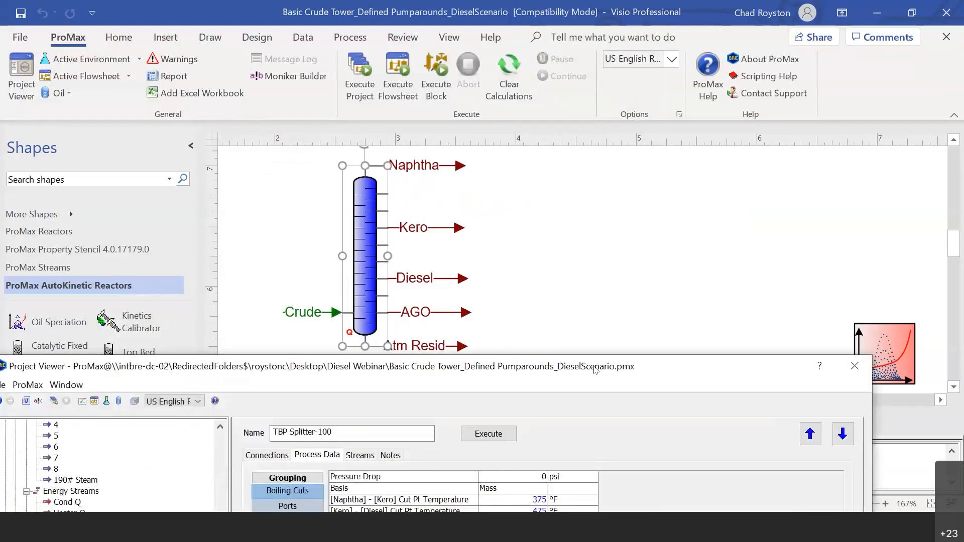
pyautogui.moveTo(595, 374); pyautogui.dragTo(595, 34)
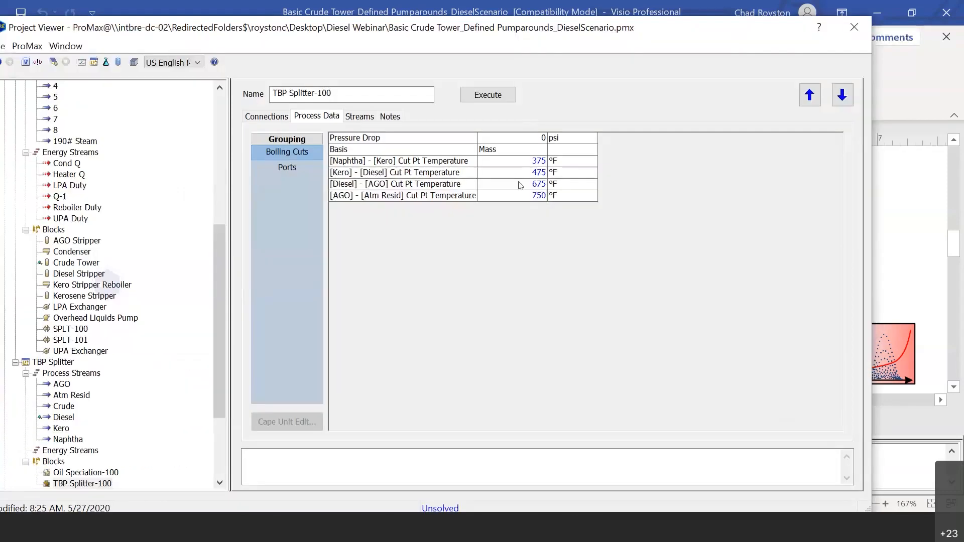
pyautogui.moveTo(520, 196)
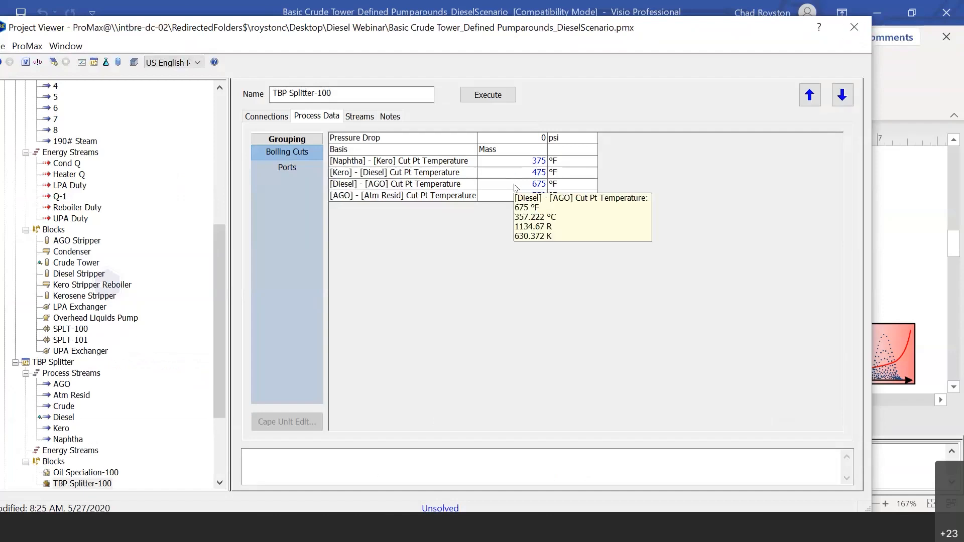
pyautogui.moveTo(502, 28); pyautogui.dragTo(365, 37)
pyautogui.click(351, 105)
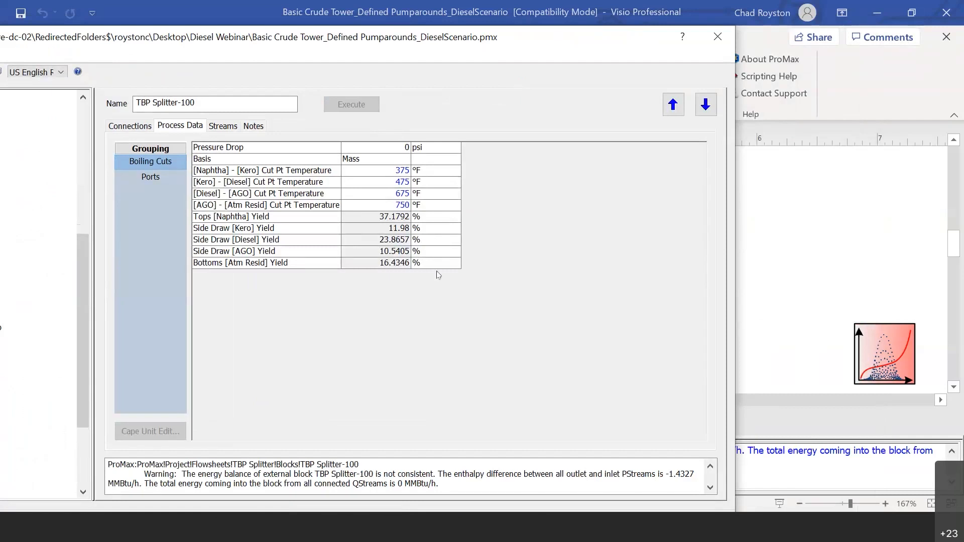
# Review the calculated yields from Naphtha to Atm Resid in TBP Splitter-100 and close the block's data
pyautogui.moveTo(366, 219); pyautogui.dragTo(369, 262)
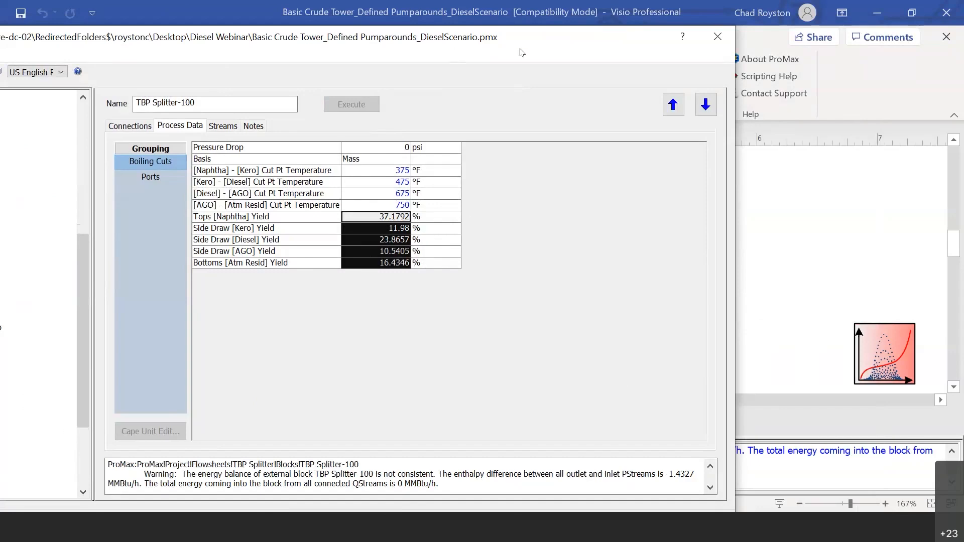
pyautogui.moveTo(523, 52); pyautogui.dragTo(477, 59)
pyautogui.click(673, 44)
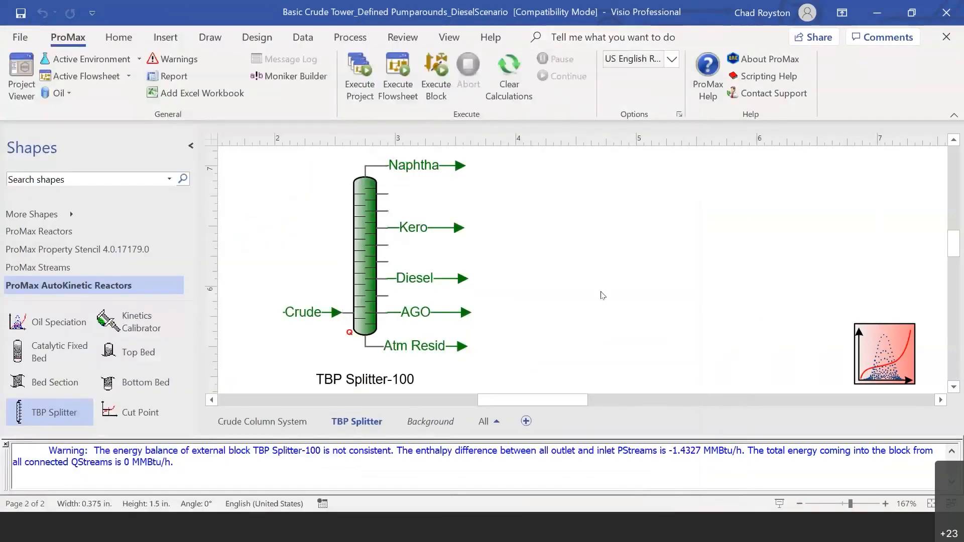
pyautogui.click(601, 292)
pyautogui.scroll(-1, 435, 276)
pyautogui.scroll(1, 476, 352)
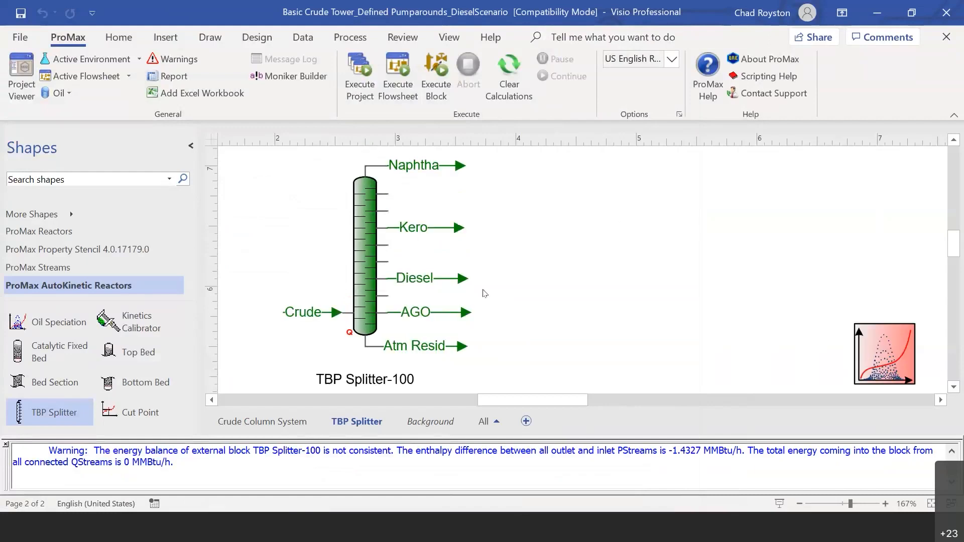
# Open the Diesel stream of the TBP splitter and review its calculated properties, including the standard liquid volumetric flow
pyautogui.doubleClick(453, 277)
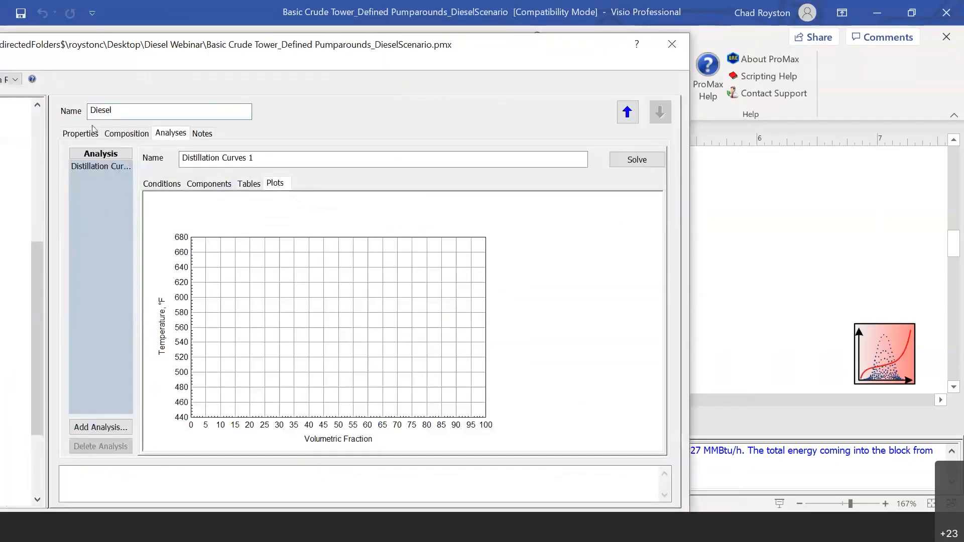
pyautogui.click(93, 129)
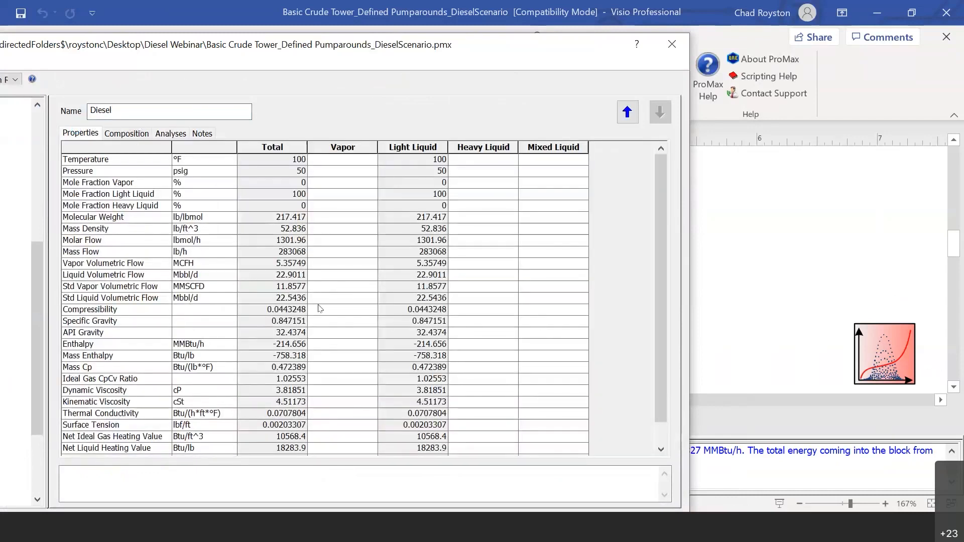
pyautogui.click(265, 300)
# Examine the Diesel stream's mole fractions across the Crude A and Cusiana cuts, and close the stream's data
pyautogui.click(144, 133)
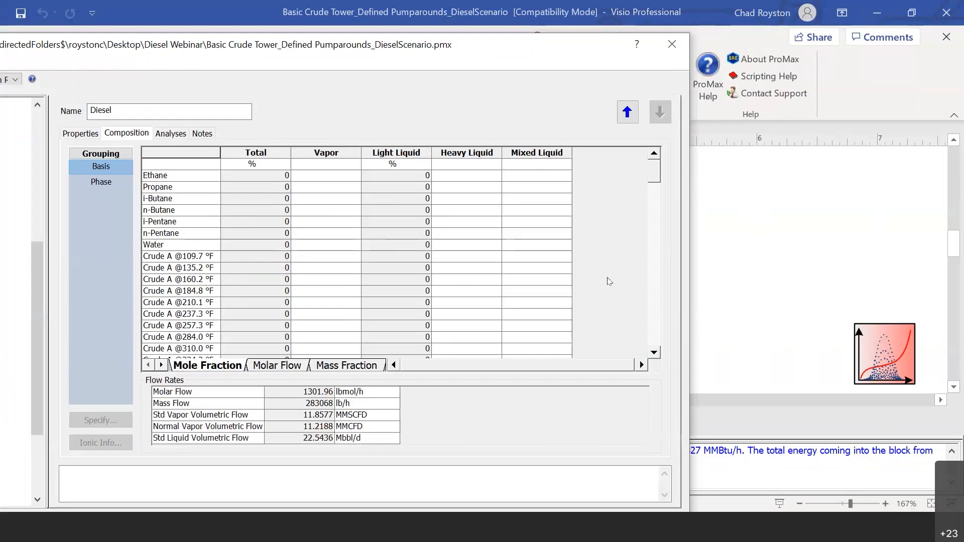
pyautogui.scroll(-15, 395, 284)
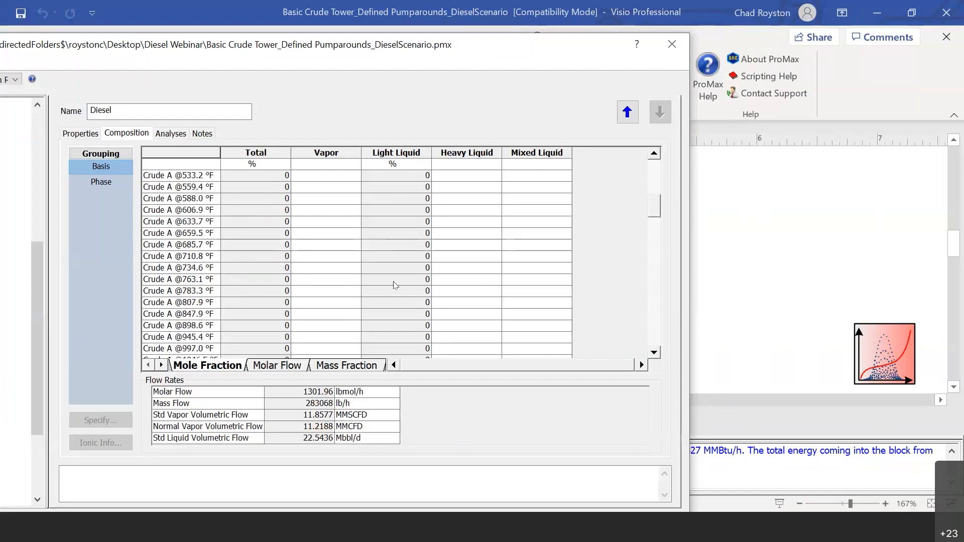
pyautogui.scroll(-5, 395, 284)
pyautogui.scroll(3, 395, 285)
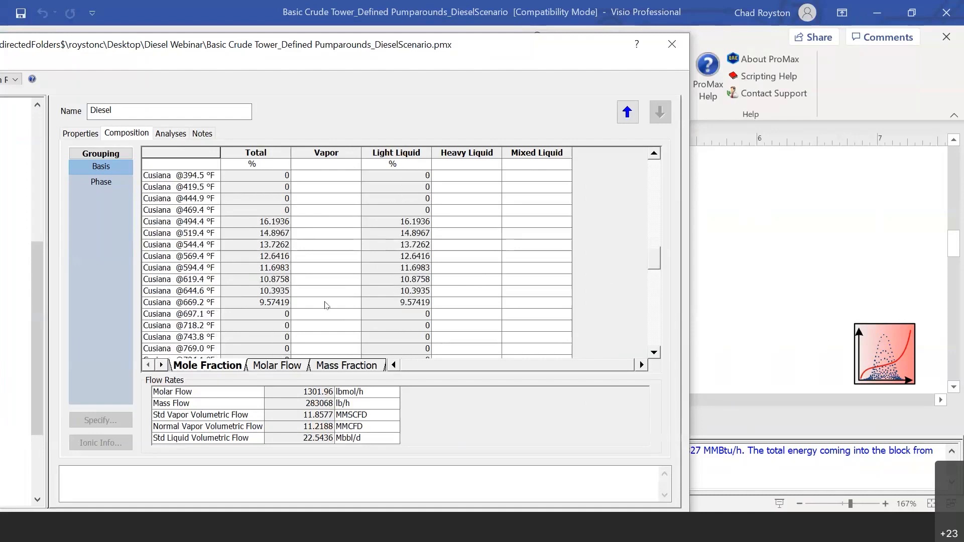
pyautogui.moveTo(215, 221); pyautogui.dragTo(217, 302)
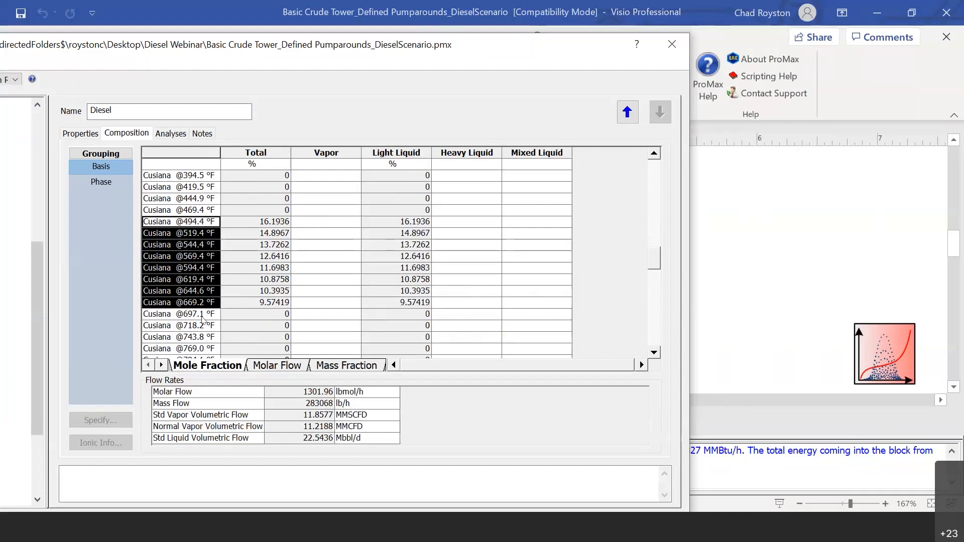
pyautogui.click(194, 304)
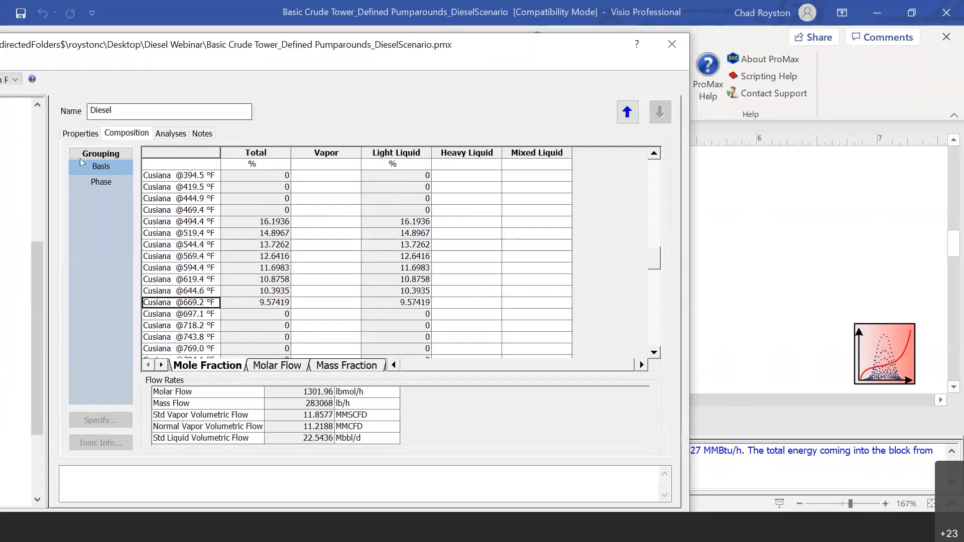
pyautogui.click(82, 133)
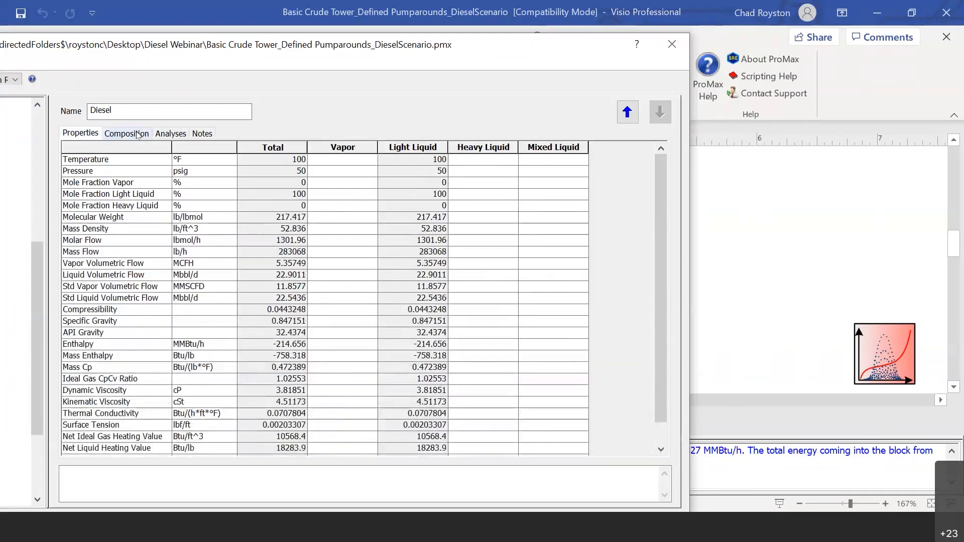
pyautogui.click(137, 134)
pyautogui.click(672, 44)
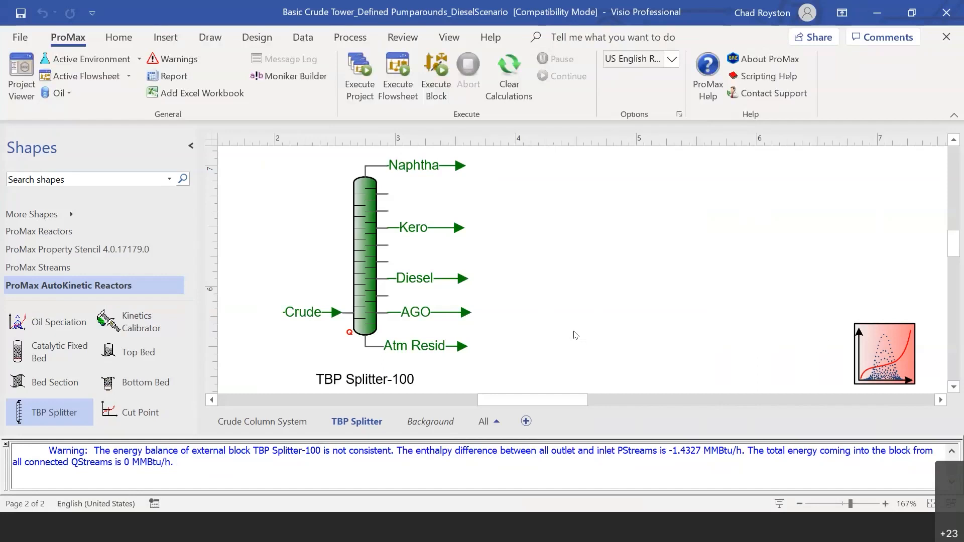
# Go to the Crude Column System flowsheet and execute it
pyautogui.hotkey('ctrl', 'pageup')
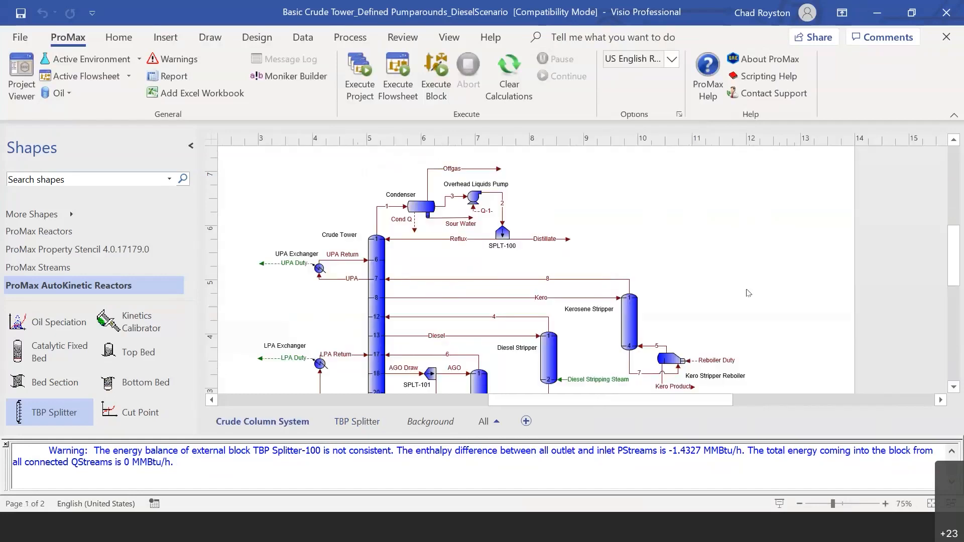
pyautogui.scroll(-2, 776, 284)
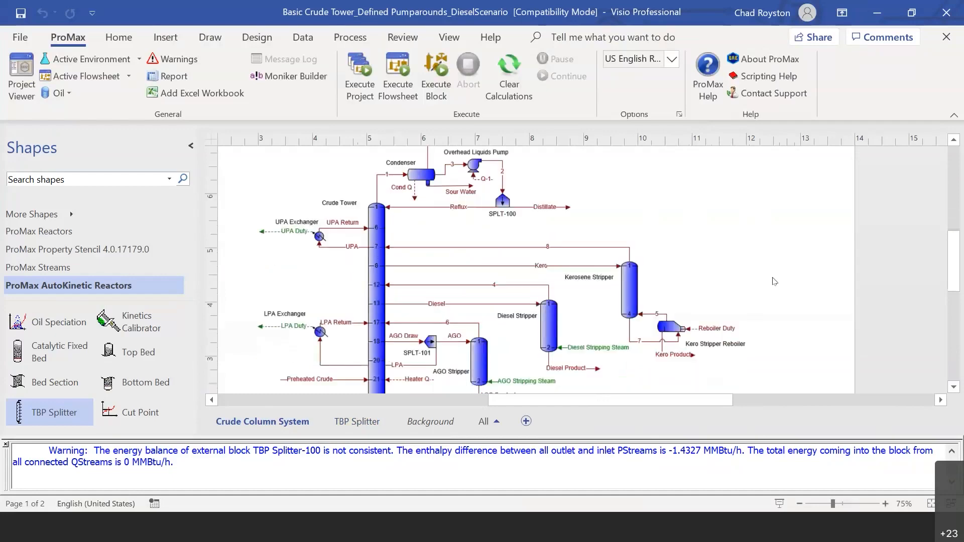
pyautogui.scroll(-1, 792, 333)
pyautogui.scroll(1, 791, 333)
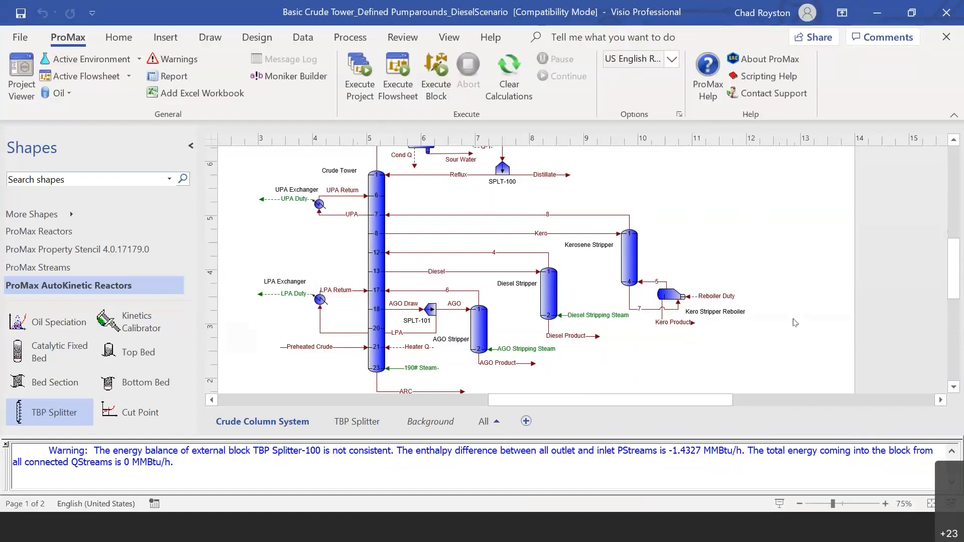
pyautogui.click(390, 105)
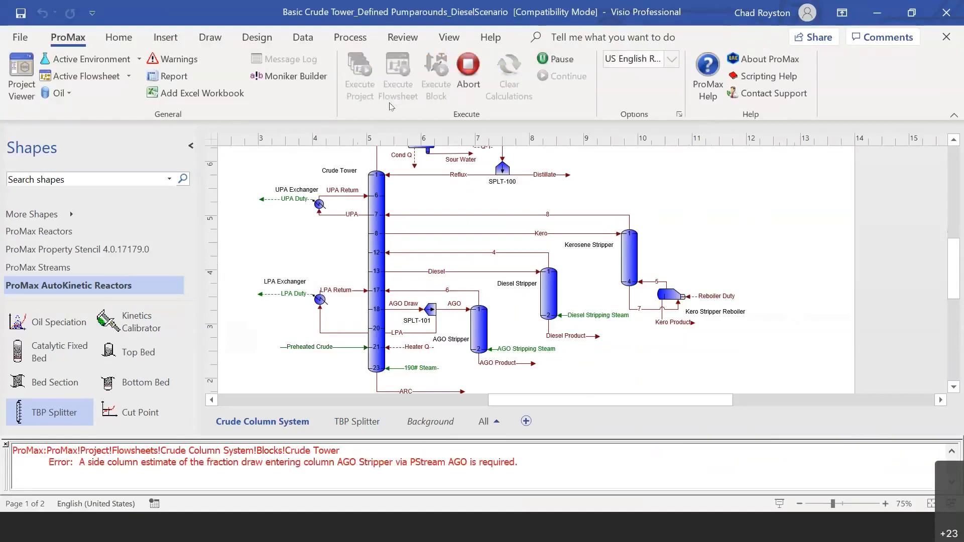
# Review the Preheated Crude stream's properties and mole fraction composition, and close the stream's data
pyautogui.doubleClick(312, 347)
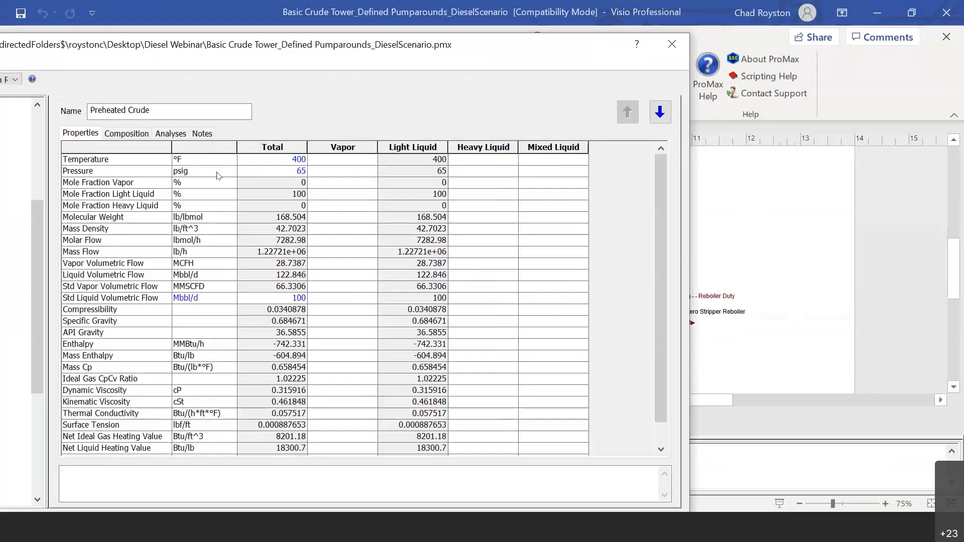
pyautogui.click(127, 134)
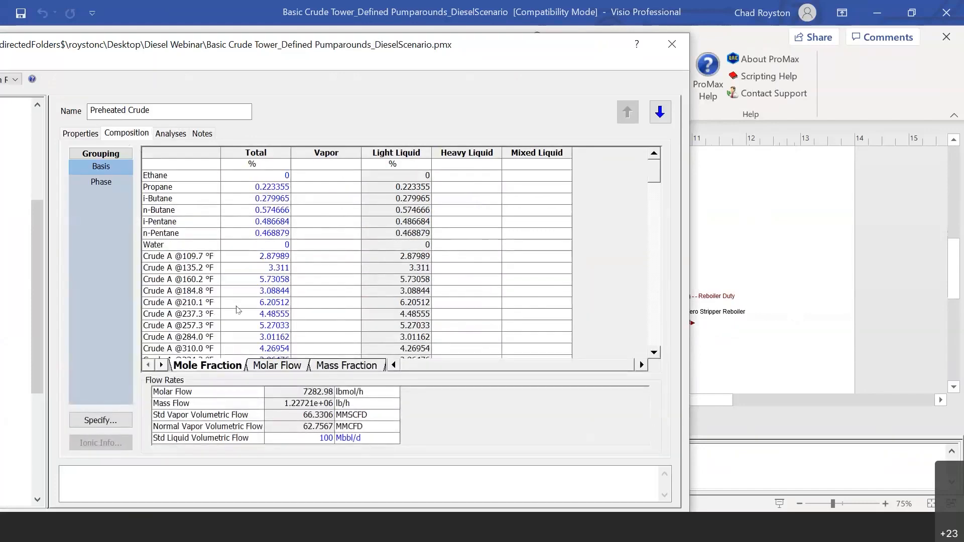
pyautogui.click(665, 45)
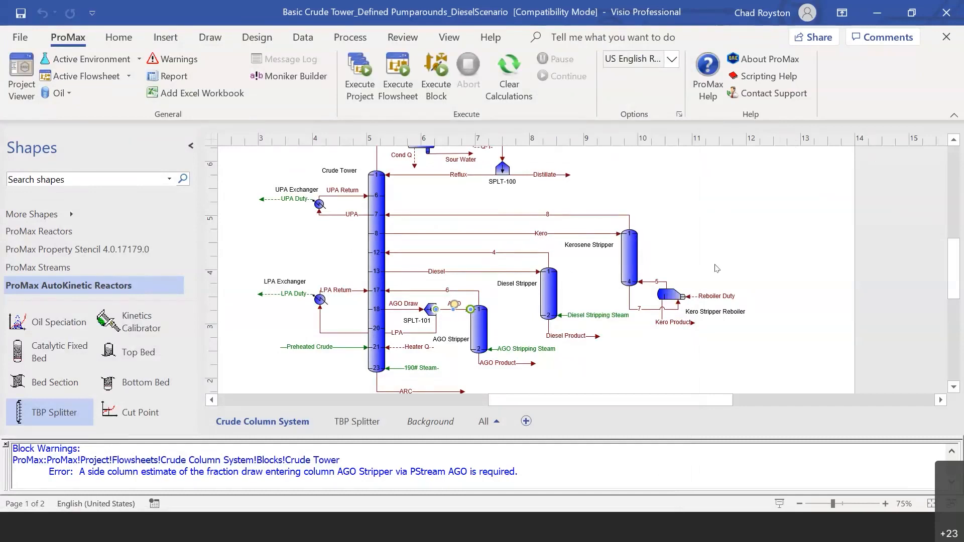
# Open the AGO Stripper block beside SPLT-101 and look at its process data
pyautogui.click(428, 308)
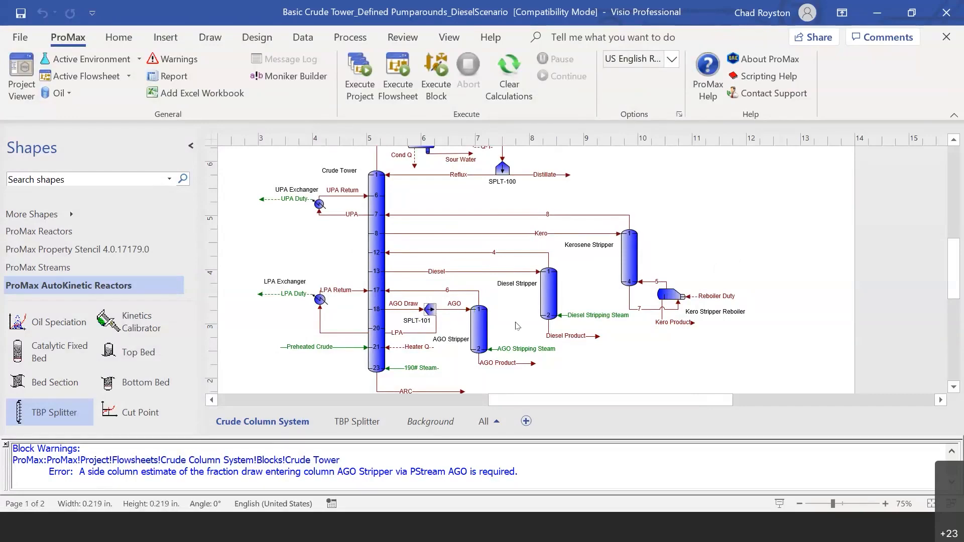
pyautogui.click(517, 327)
pyautogui.doubleClick(478, 326)
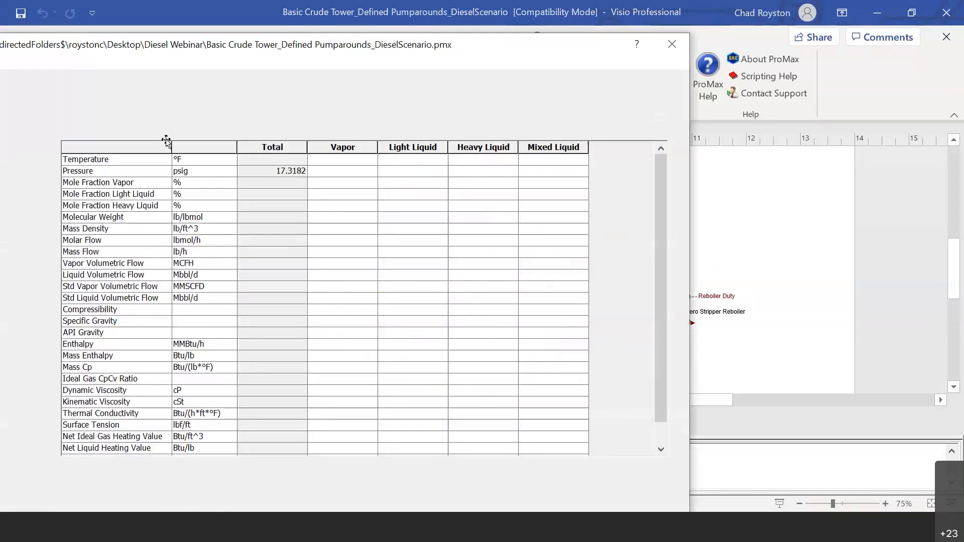
pyautogui.click(143, 134)
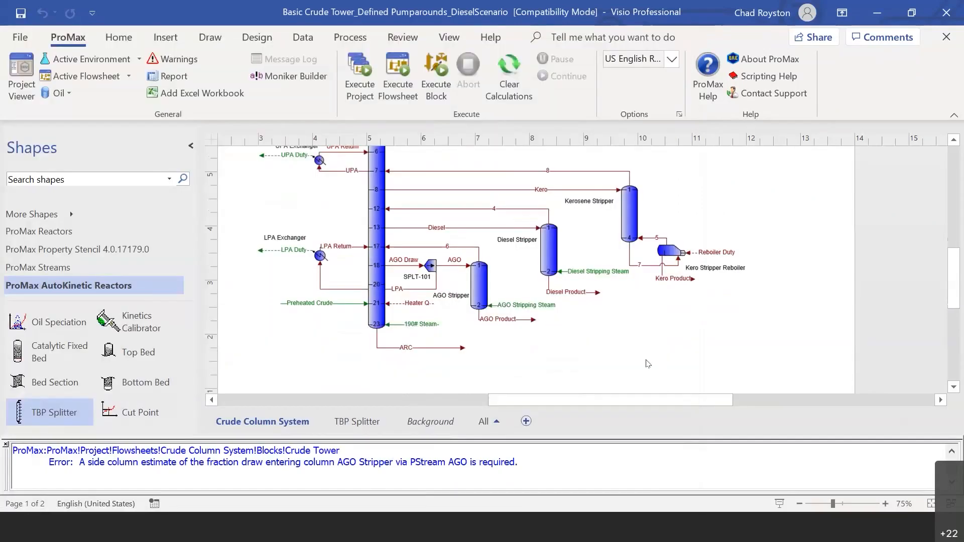
# Reopen the Preheated Crude stream feeding the Crude Tower and check its composition
pyautogui.scroll(1, 647, 363)
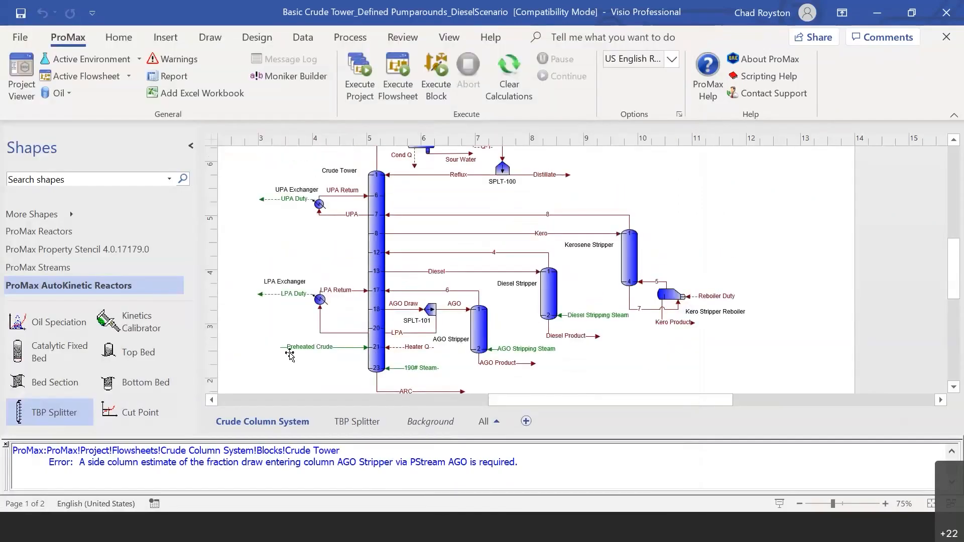
pyautogui.doubleClick(326, 347)
pyautogui.click(126, 134)
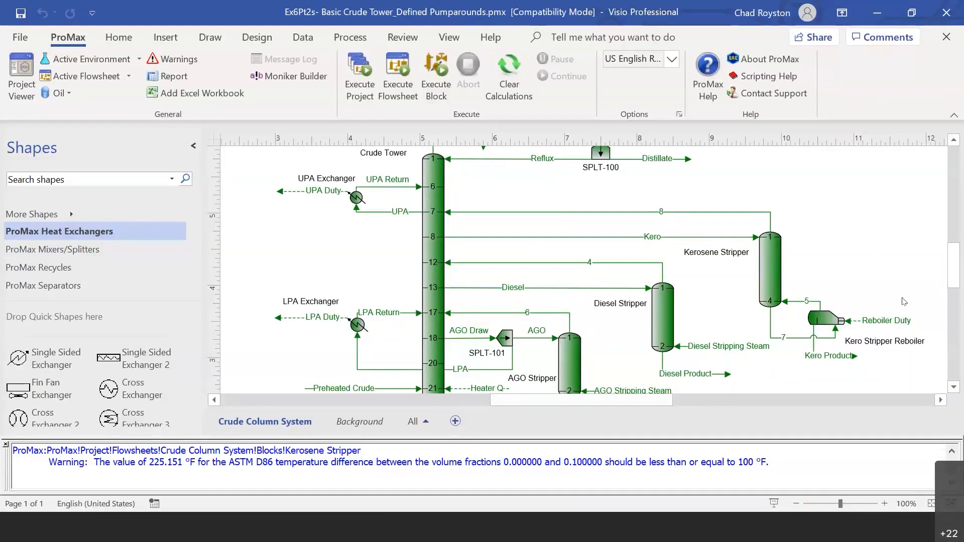
# Look over the solved Crude Column System flowsheet in the Ex6Pt2s- Basic Crude Tower_Defined Pumparounds.pmx project
pyautogui.scroll(-3, 904, 301)
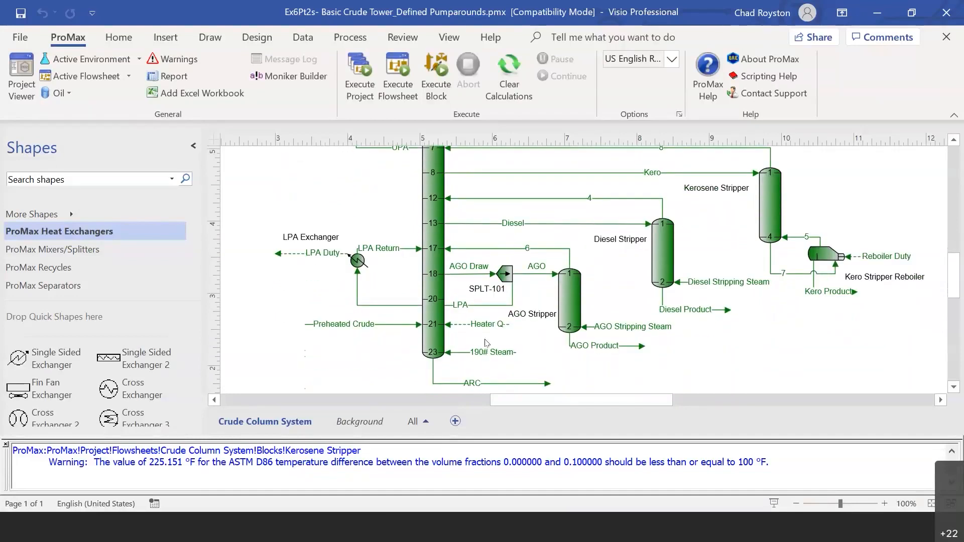
pyautogui.scroll(1, 812, 360)
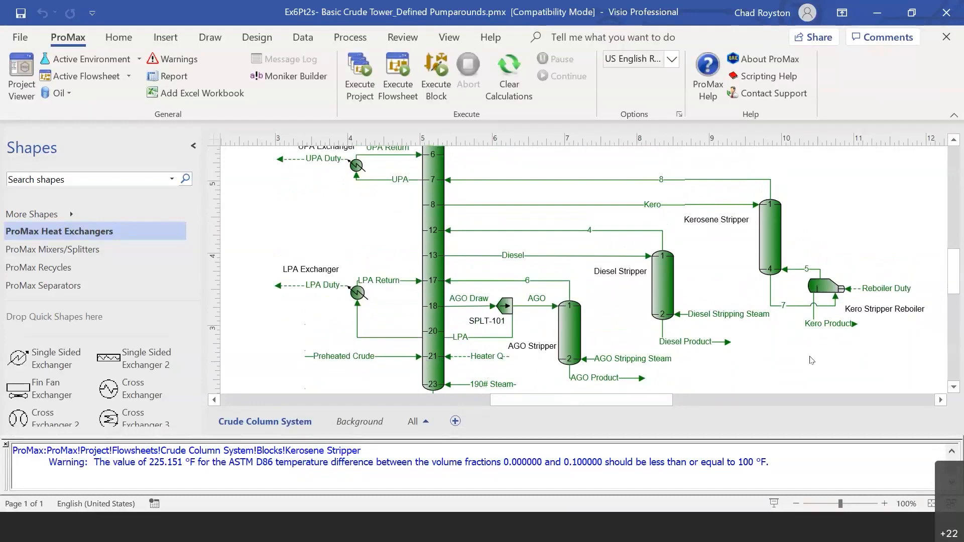
pyautogui.scroll(4, 812, 360)
pyautogui.scroll(-4, 803, 331)
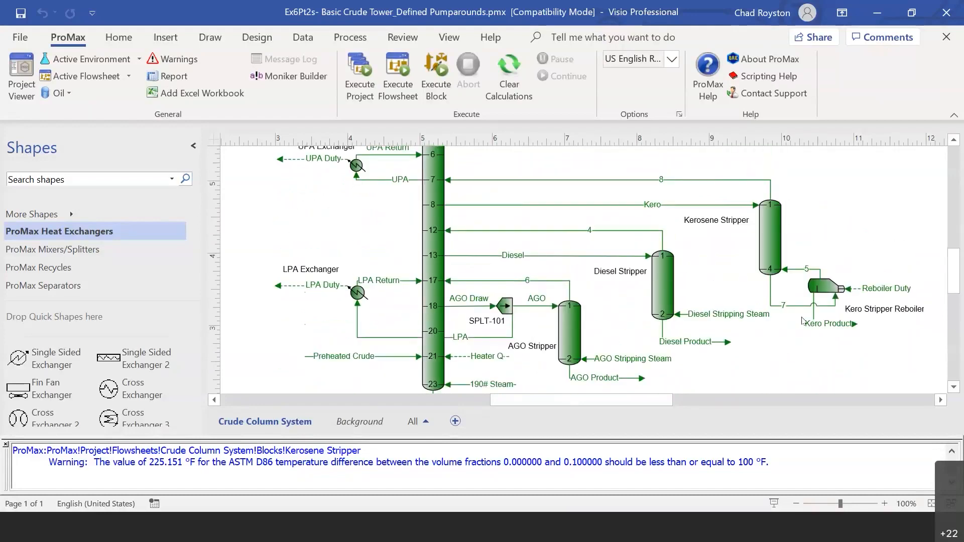
# Open the Crude Tower block and review its list of column specifications
pyautogui.scroll(1, 802, 321)
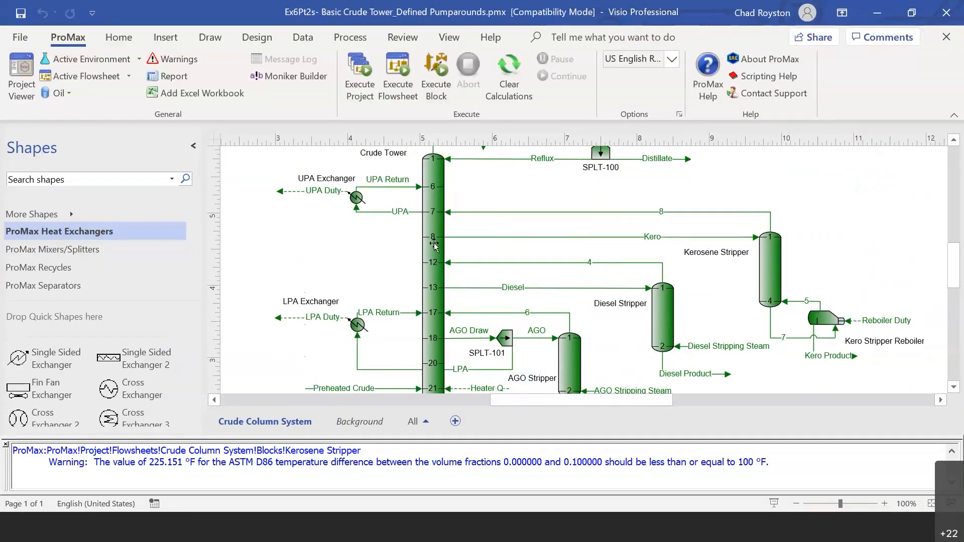
pyautogui.doubleClick(429, 271)
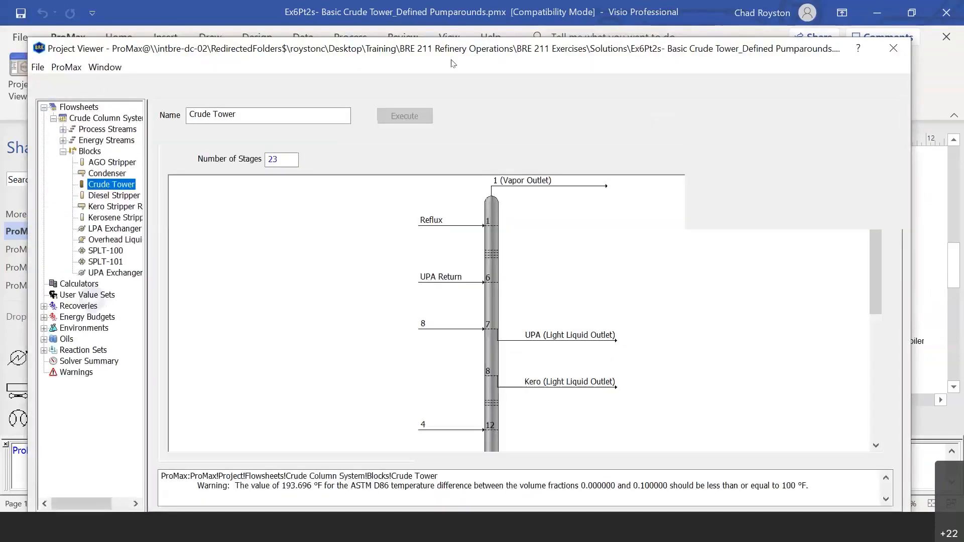
pyautogui.click(284, 139)
pyautogui.scroll(-2, 502, 327)
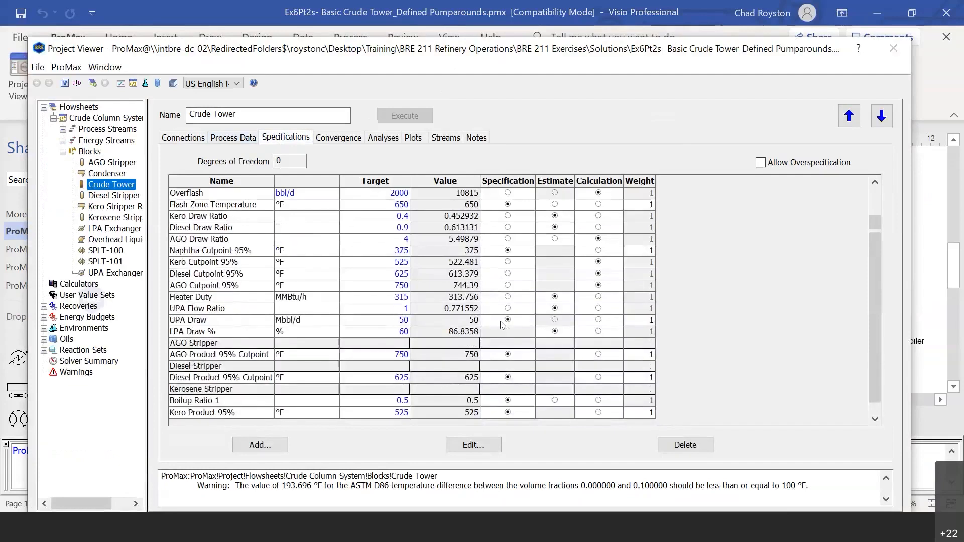
pyautogui.scroll(2, 504, 324)
pyautogui.moveTo(467, 49); pyautogui.dragTo(460, 25)
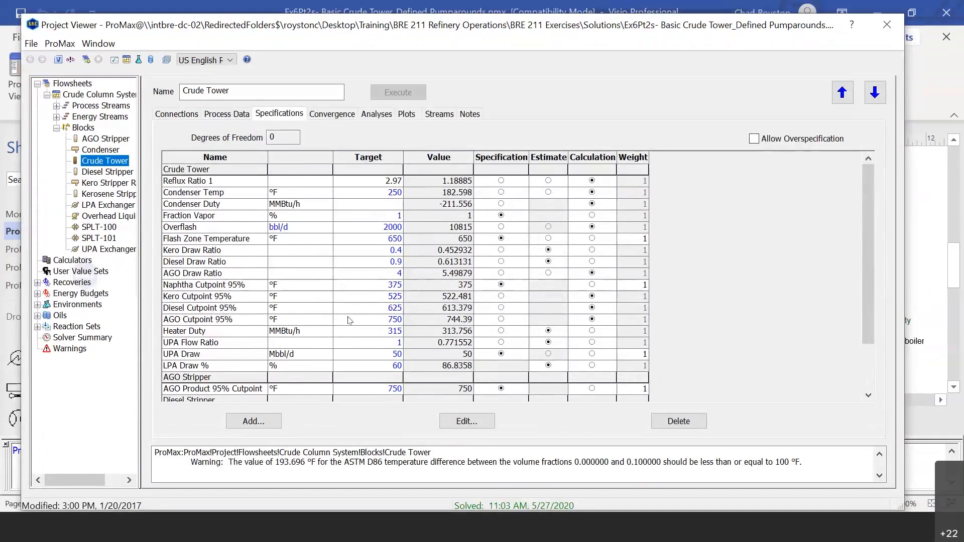
# Compare the Crude Tower's Diesel Cutpoint 95% with the Diesel Stripper's Diesel Product 95% Cutpoint, and close the block's data
pyautogui.click(365, 312)
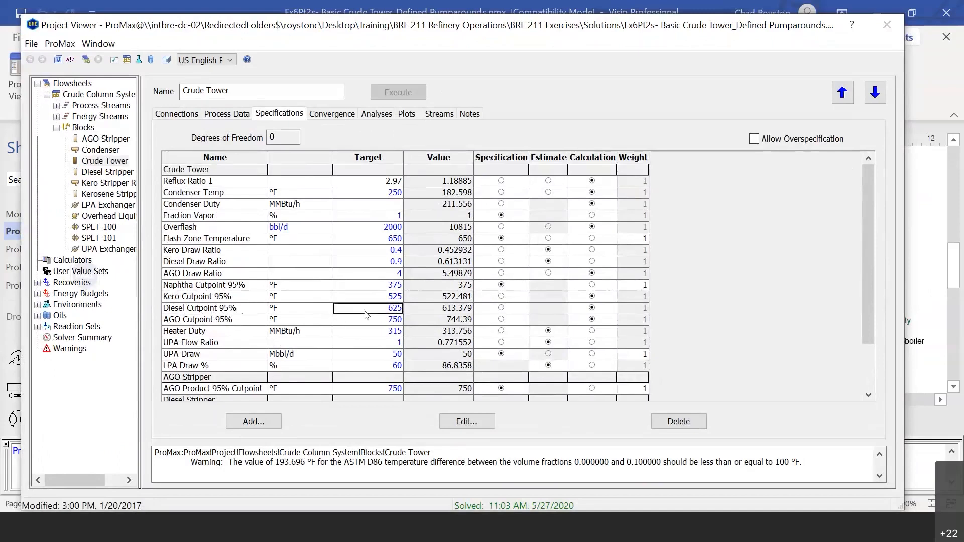
pyautogui.scroll(-2, 365, 314)
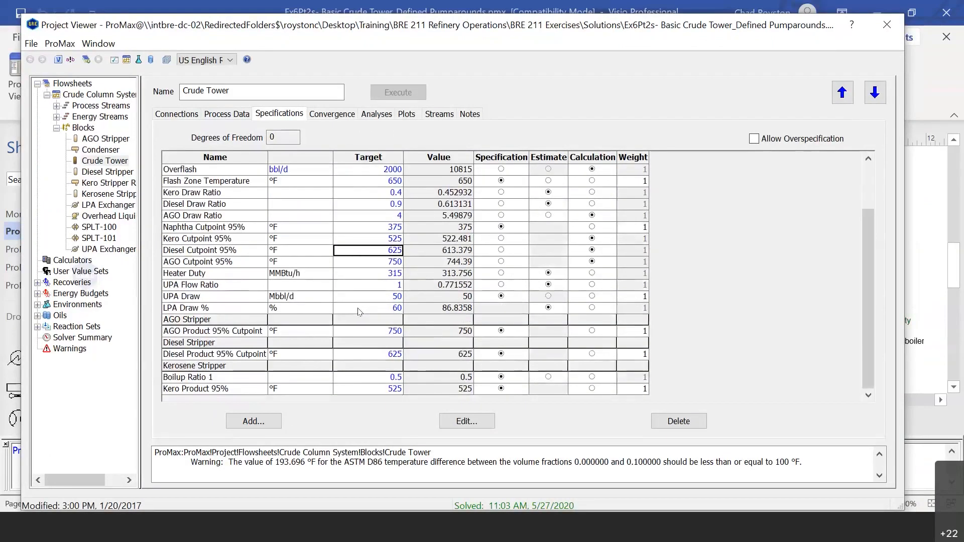
pyautogui.click(374, 357)
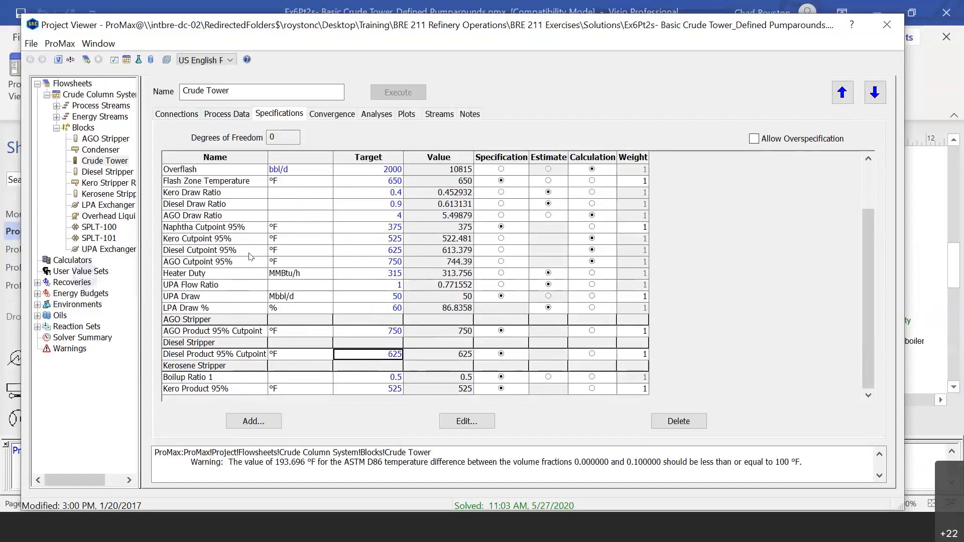
pyautogui.click(425, 255)
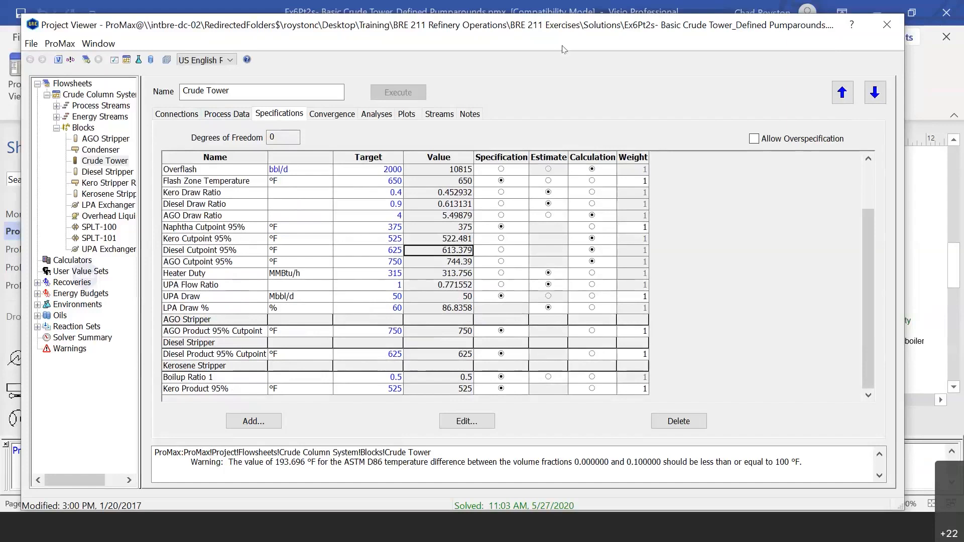
pyautogui.moveTo(617, 39); pyautogui.dragTo(486, 179)
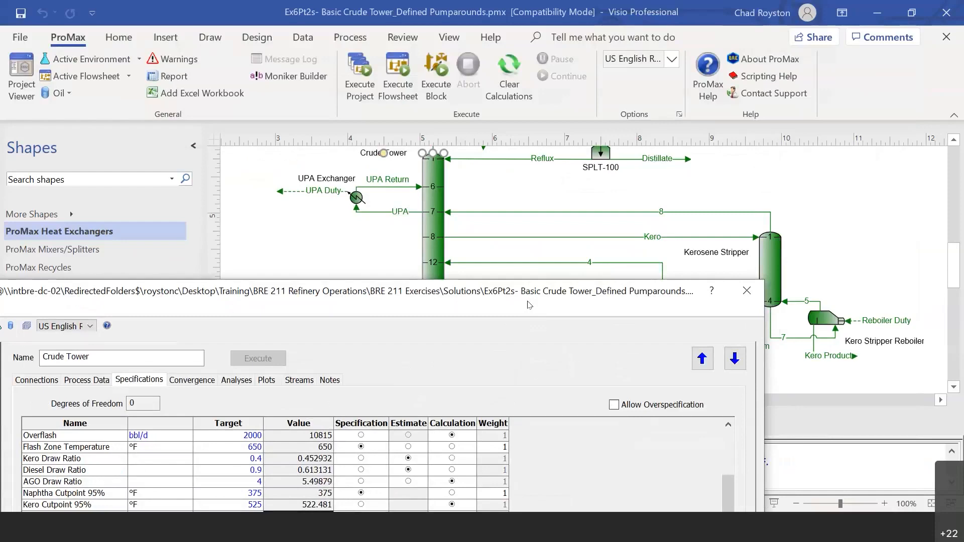
pyautogui.click(746, 291)
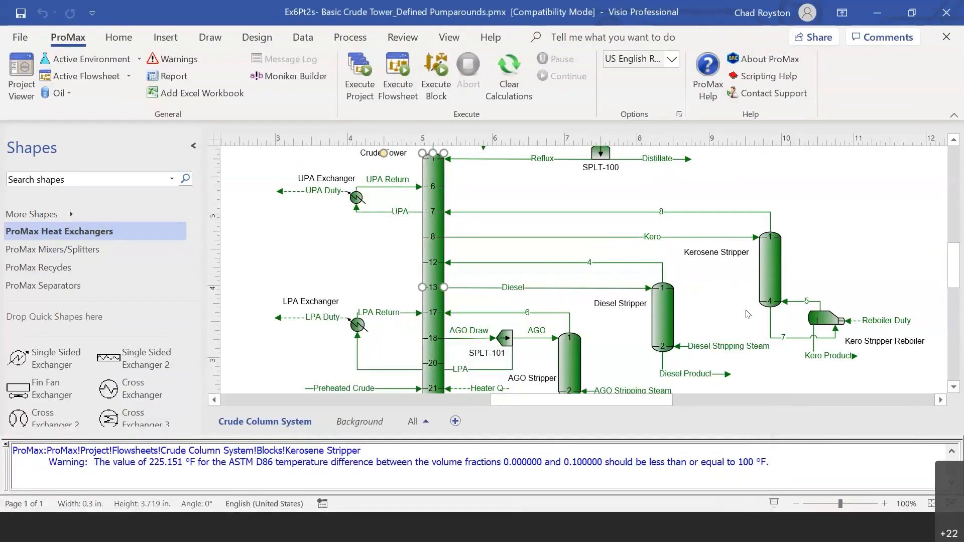
# Look over the Crude Column System flowsheet, from the overhead condenser section down to the side strippers and their product streams
pyautogui.scroll(-2, 748, 314)
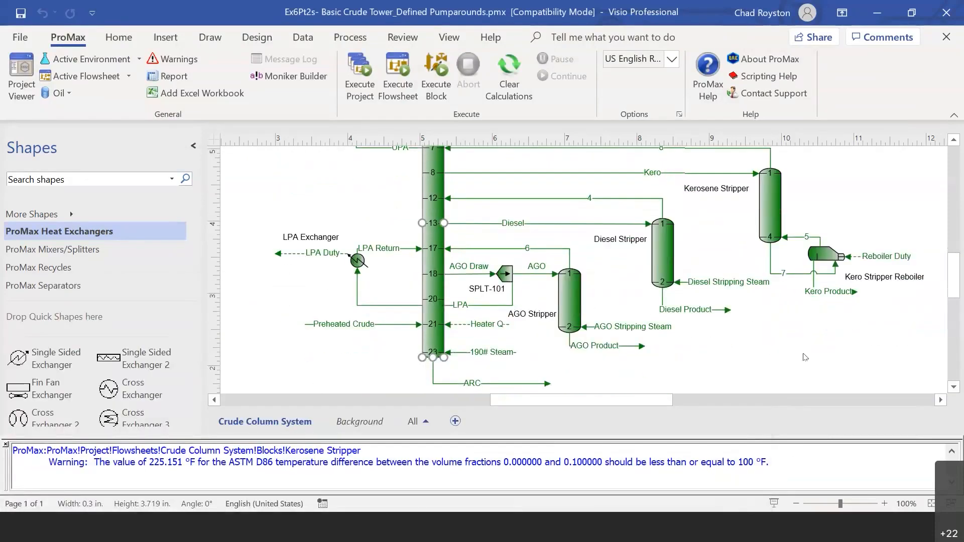
pyautogui.hscroll(3, 627, 417)
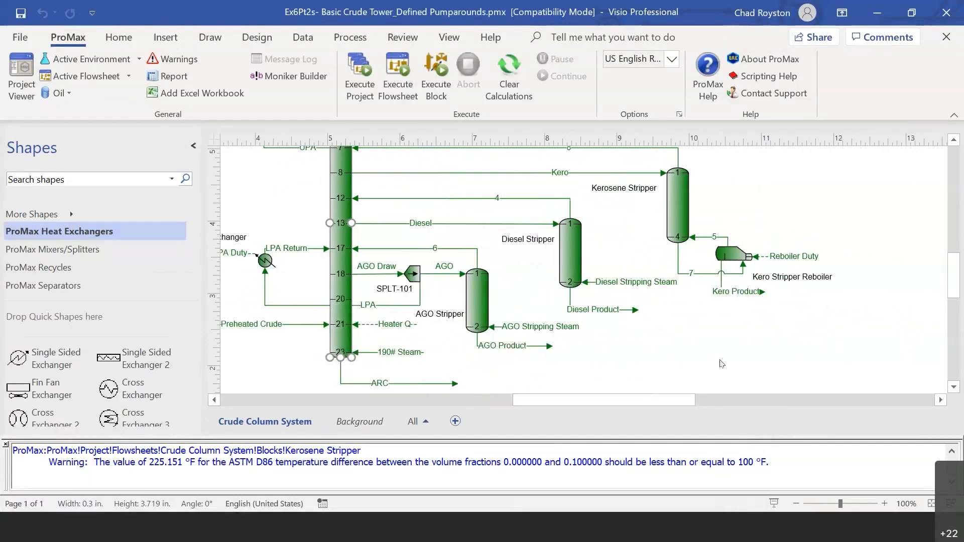
pyautogui.scroll(6, 724, 362)
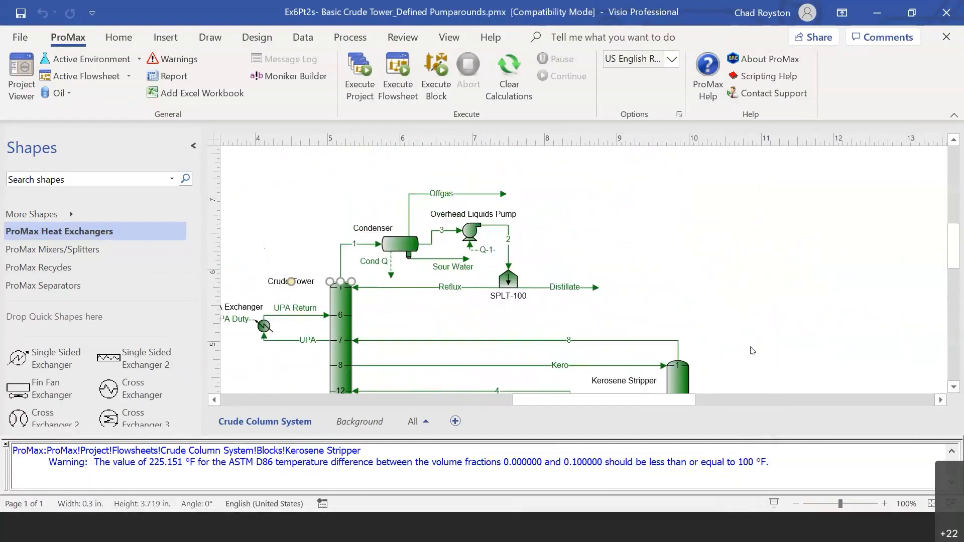
pyautogui.scroll(-2, 751, 347)
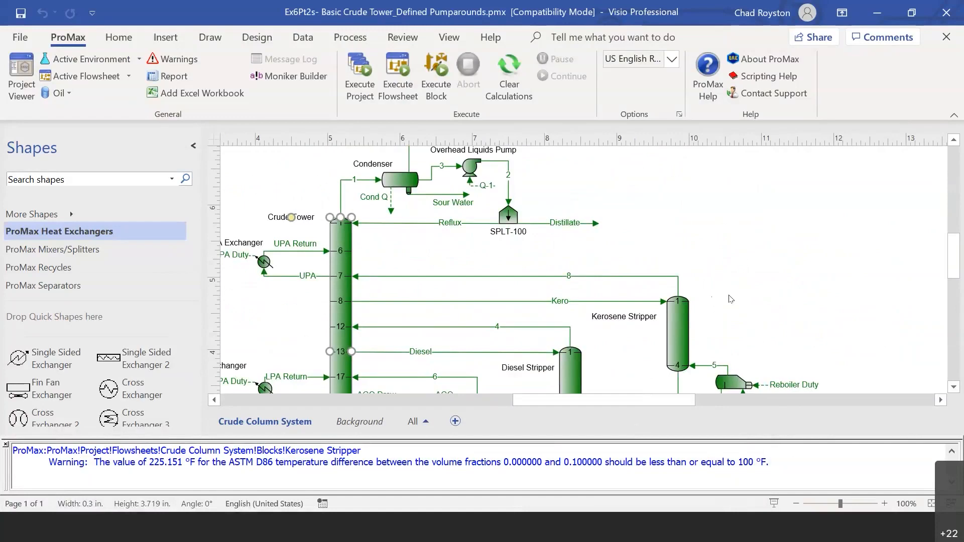
pyautogui.scroll(-2, 759, 294)
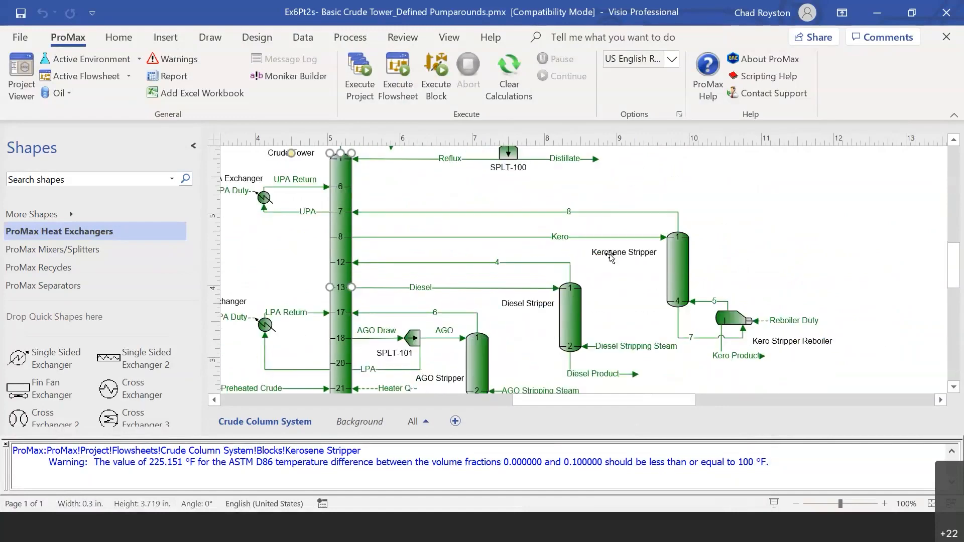
pyautogui.scroll(-2, 665, 334)
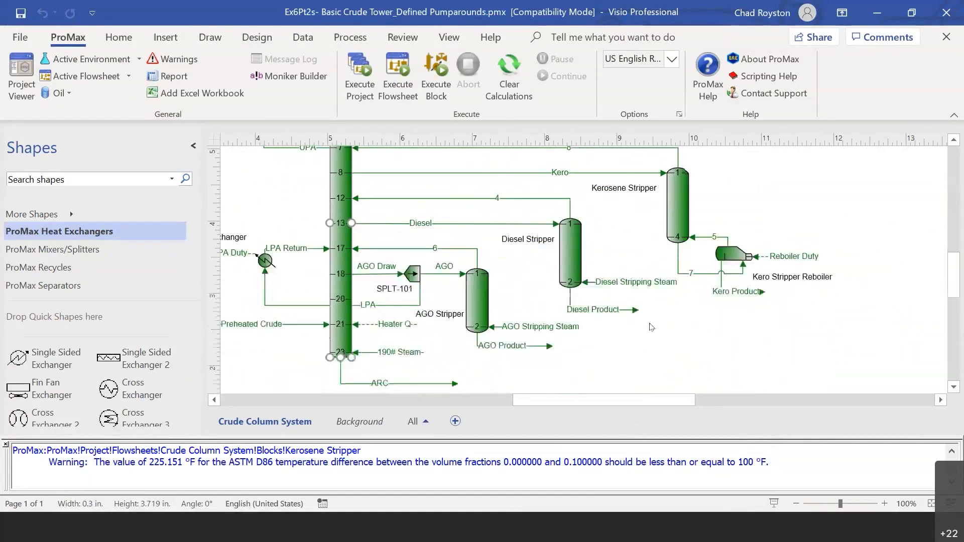
pyautogui.scroll(-1, 653, 332)
pyautogui.scroll(2, 653, 337)
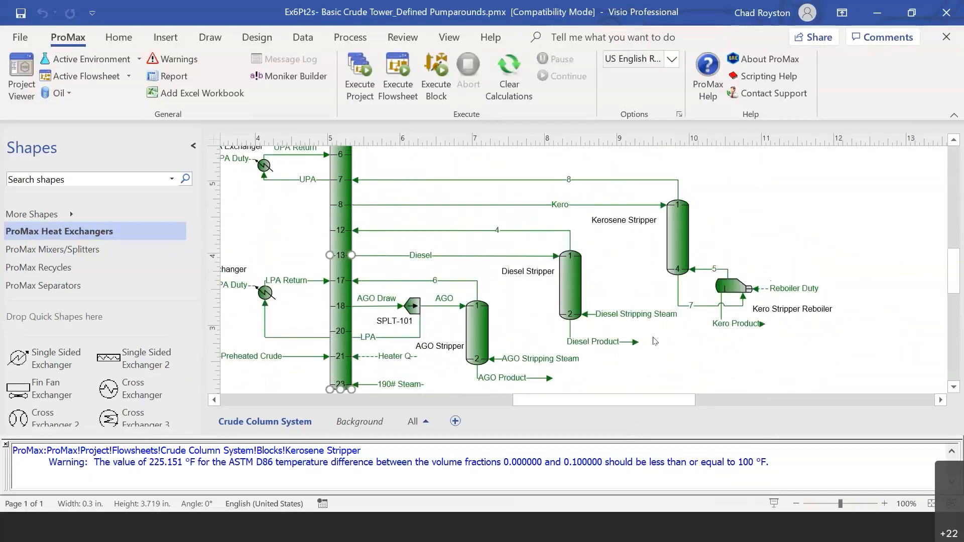
pyautogui.scroll(-1, 655, 341)
pyautogui.moveTo(648, 405)
pyautogui.mouseDown()
pyautogui.moveTo(624, 409)
pyautogui.moveTo(631, 425)
pyautogui.moveTo(632, 415)
pyautogui.mouseUp()
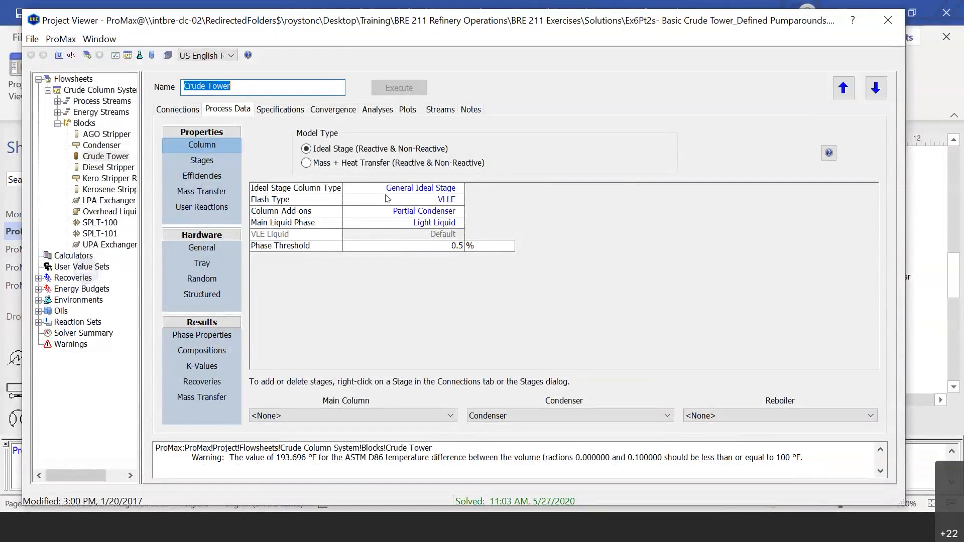
# Check the Crude Tower's flash type and its stage-by-stage pressures and temperatures in the process data
pyautogui.click(369, 205)
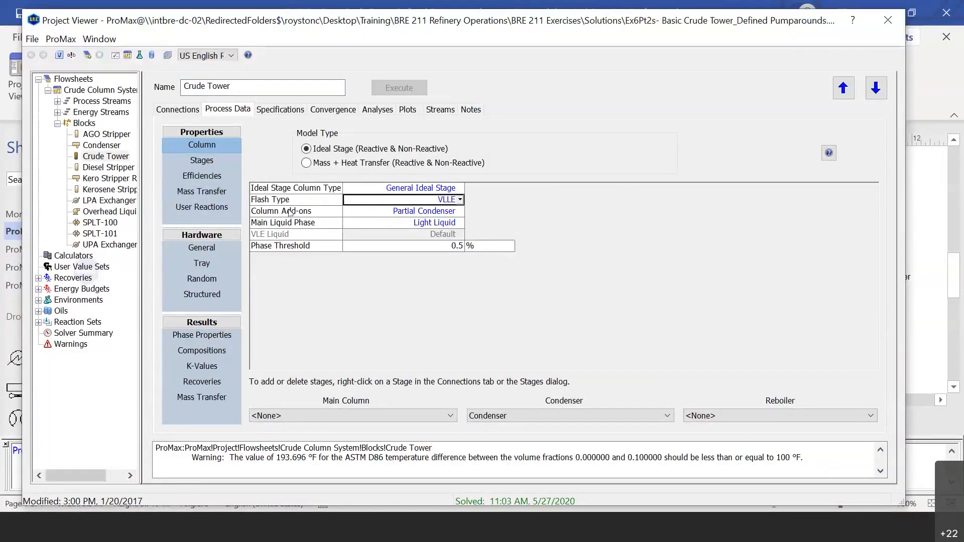
pyautogui.click(201, 160)
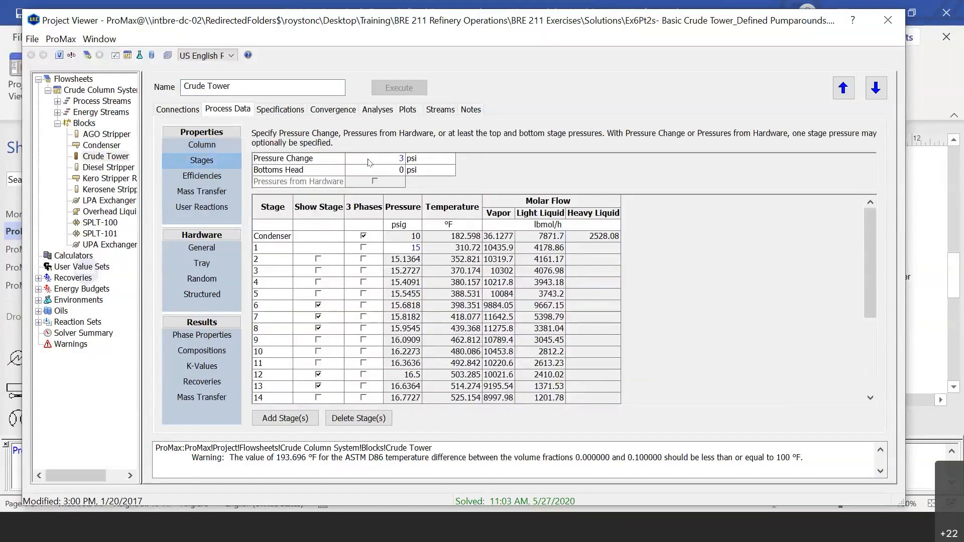
pyautogui.moveTo(395, 162)
pyautogui.moveTo(458, 380)
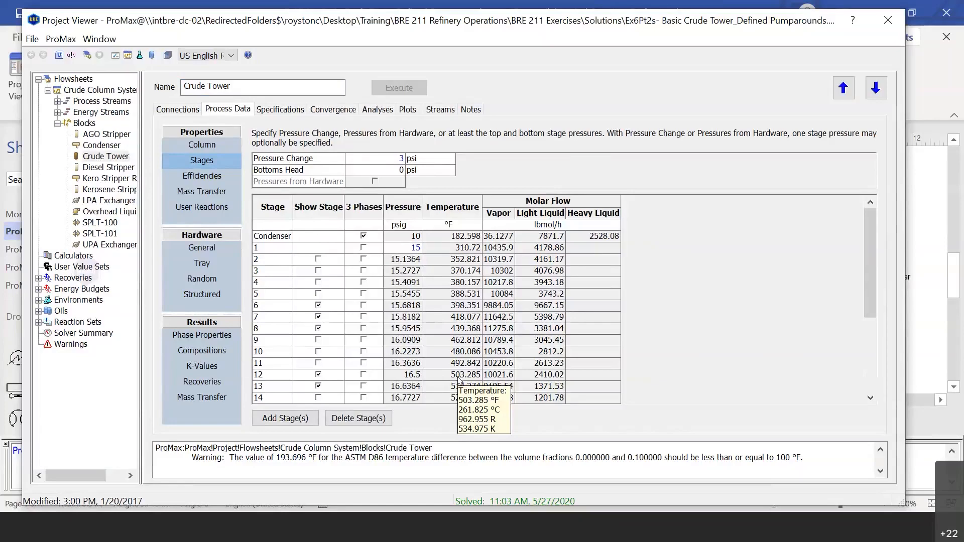
# Review the Crude Tower's specifications and degrees of freedom, and close the block's data
pyautogui.click(288, 116)
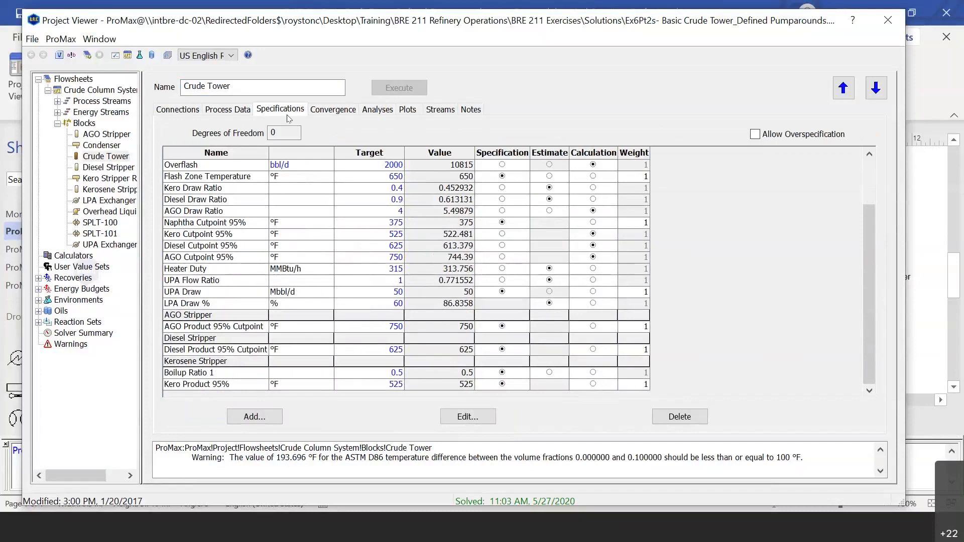
pyautogui.scroll(3, 532, 211)
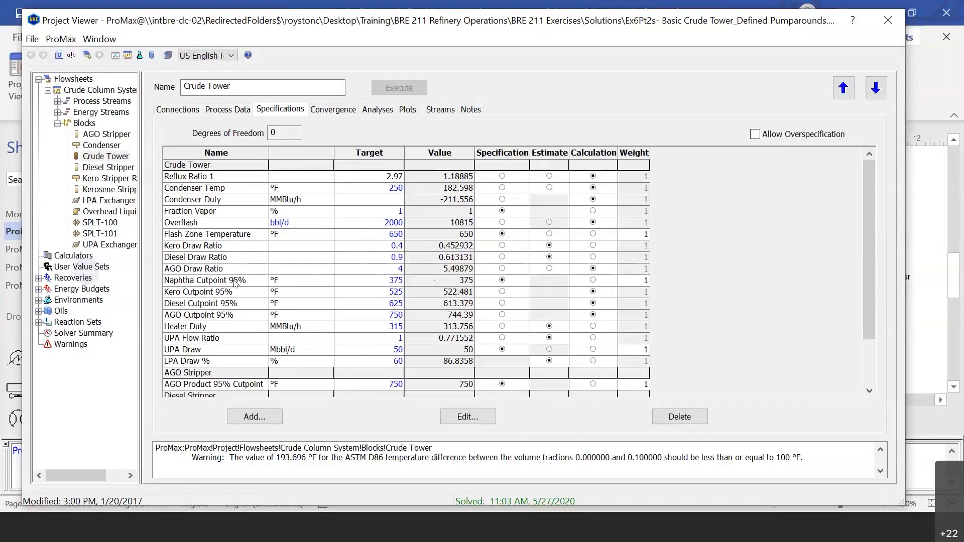
pyautogui.scroll(-1, 477, 298)
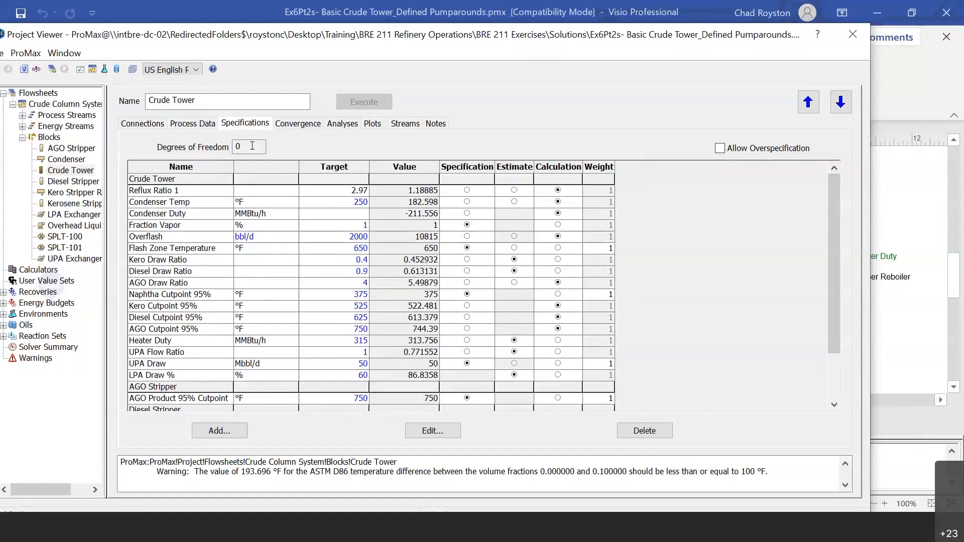
pyautogui.click(852, 35)
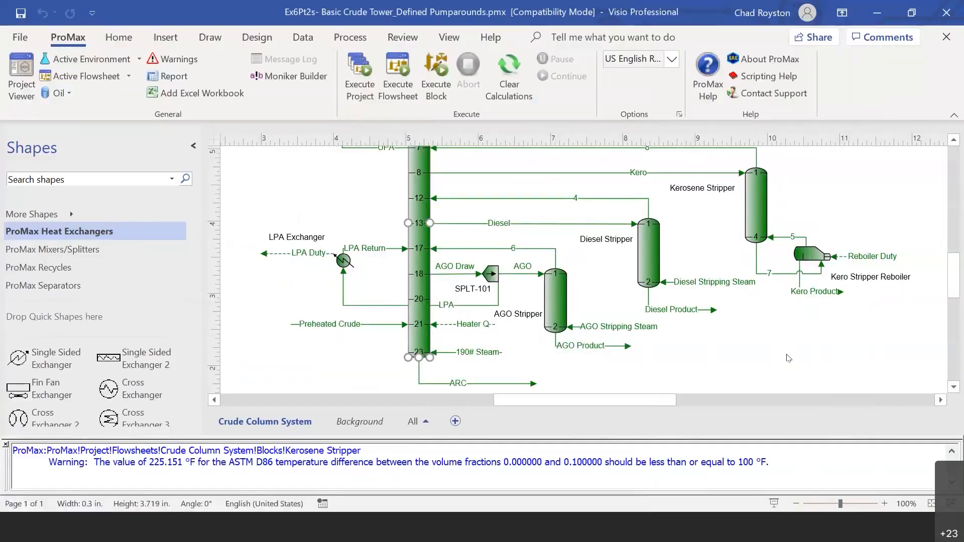
# Examine which Crude Tower entries are set as specifications, and check the weights of Flash Zone Temperature and Overflash
pyautogui.scroll(-1, 789, 358)
pyautogui.scroll(4, 785, 352)
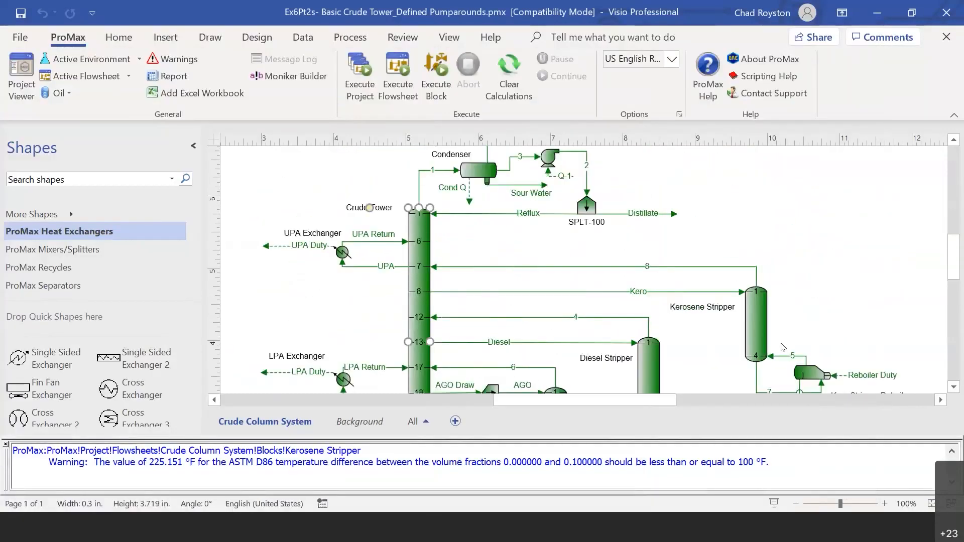
pyautogui.scroll(-3, 783, 347)
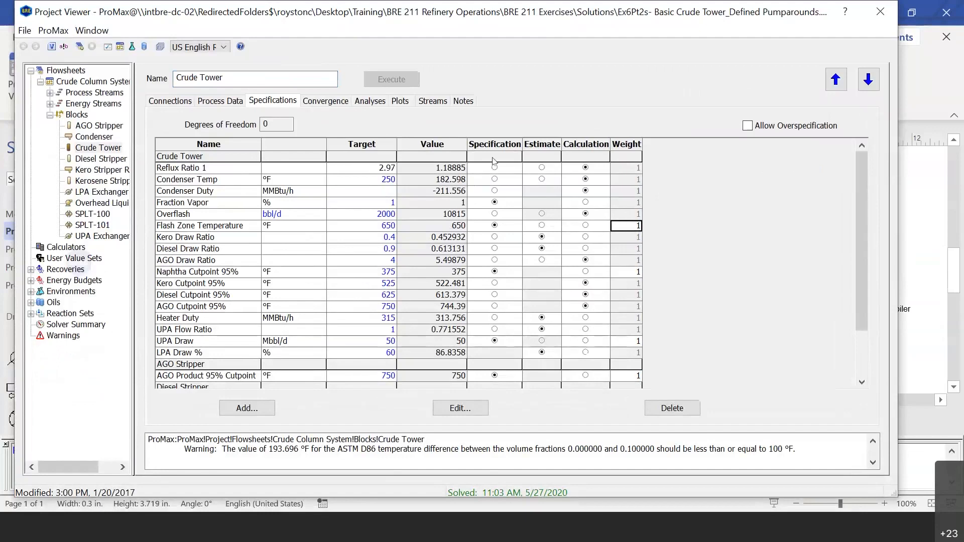
pyautogui.click(490, 142)
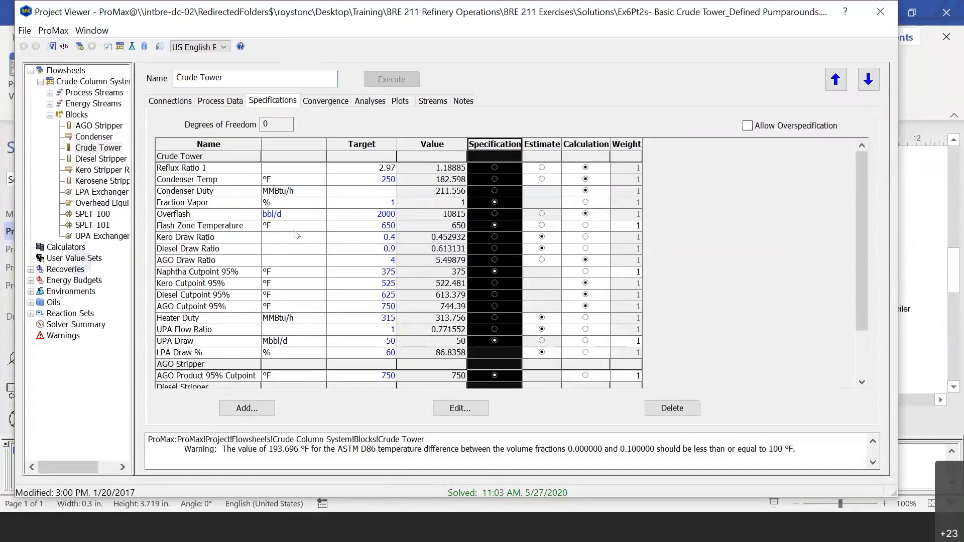
pyautogui.click(621, 231)
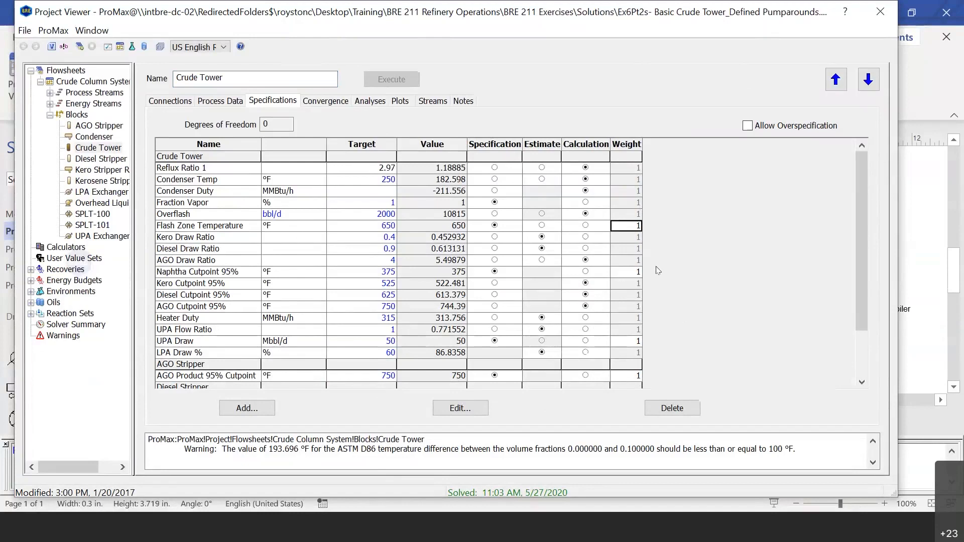
pyautogui.click(628, 214)
# Switch to the Excel worksheet in ProMaxBook1 and load the saved LPA scenario in the ProMax Scenario Tool
pyautogui.click(427, 521)
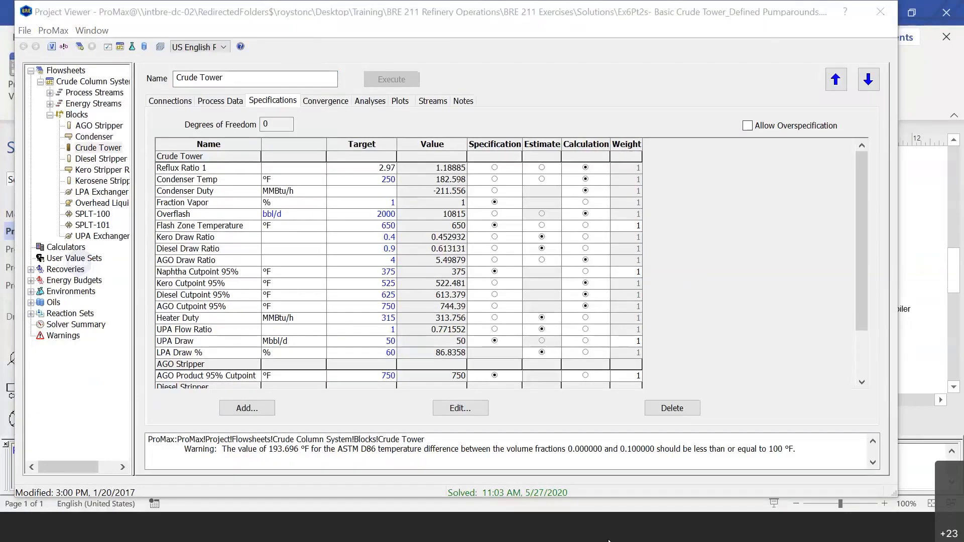
pyautogui.click(692, 472)
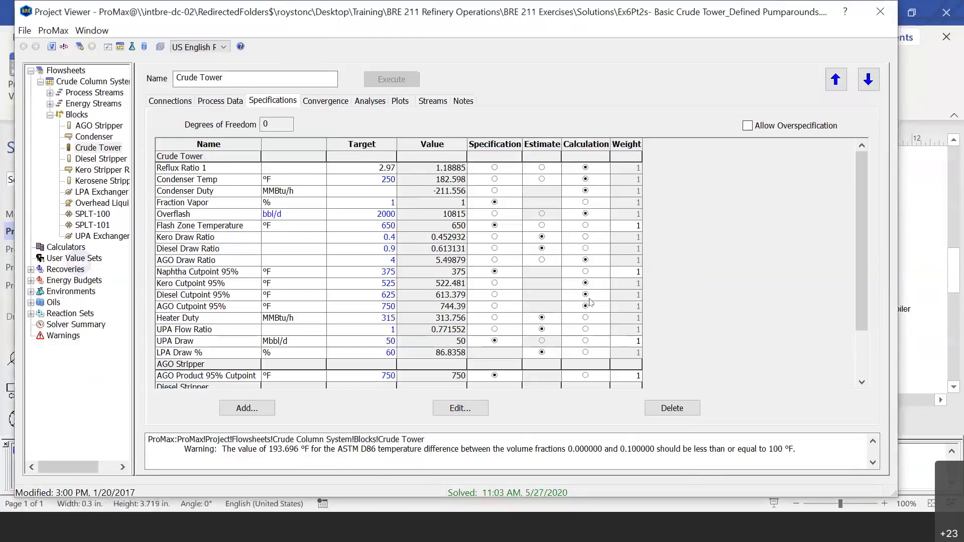
pyautogui.click(506, 530)
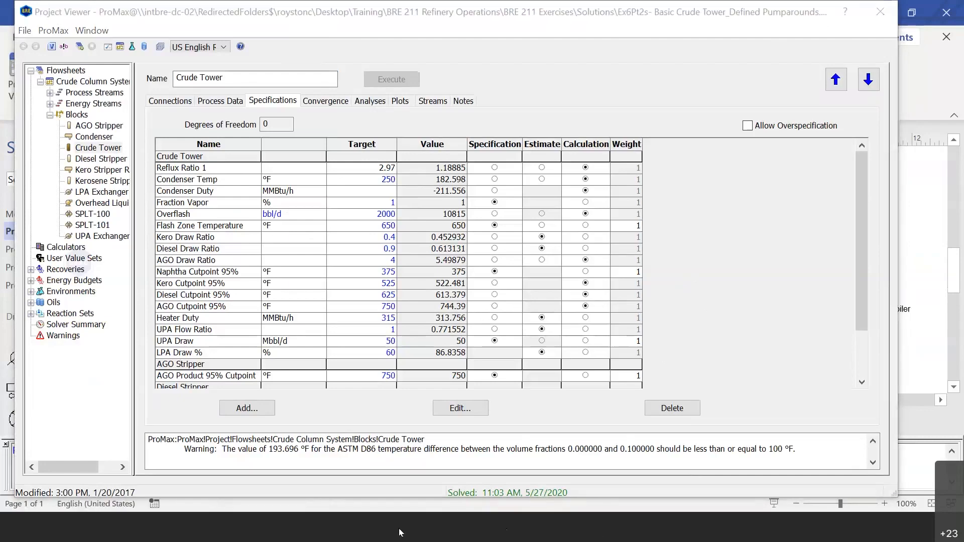
pyautogui.click(399, 530)
pyautogui.click(321, 478)
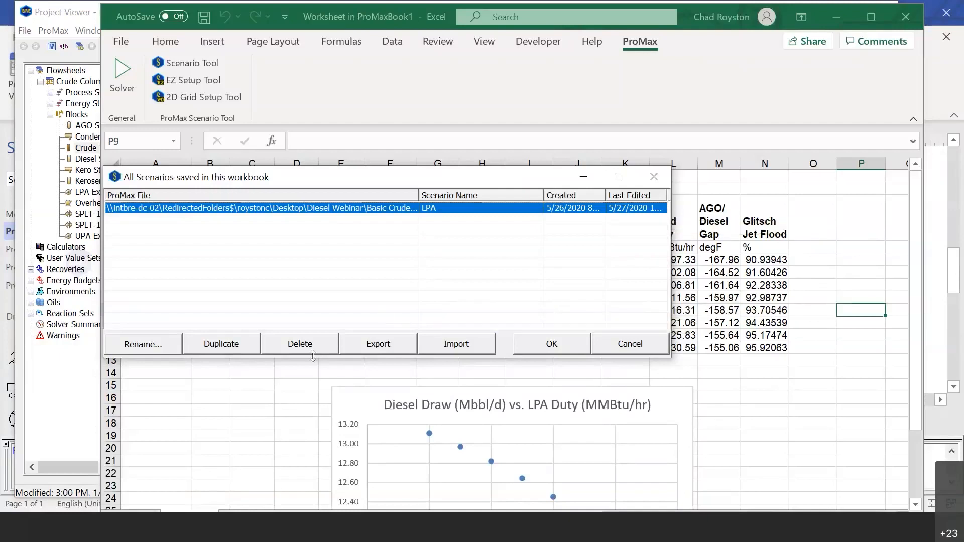
pyautogui.click(403, 347)
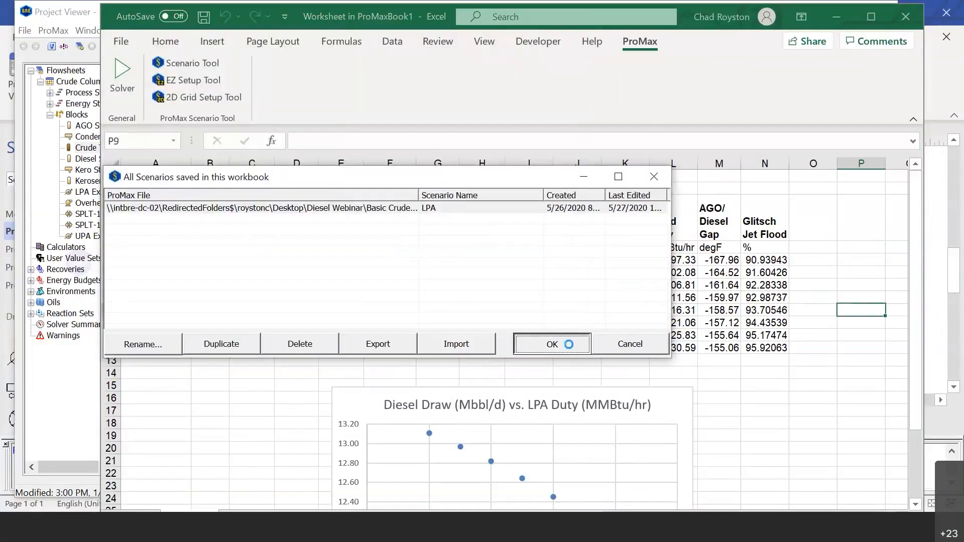
pyautogui.click(552, 344)
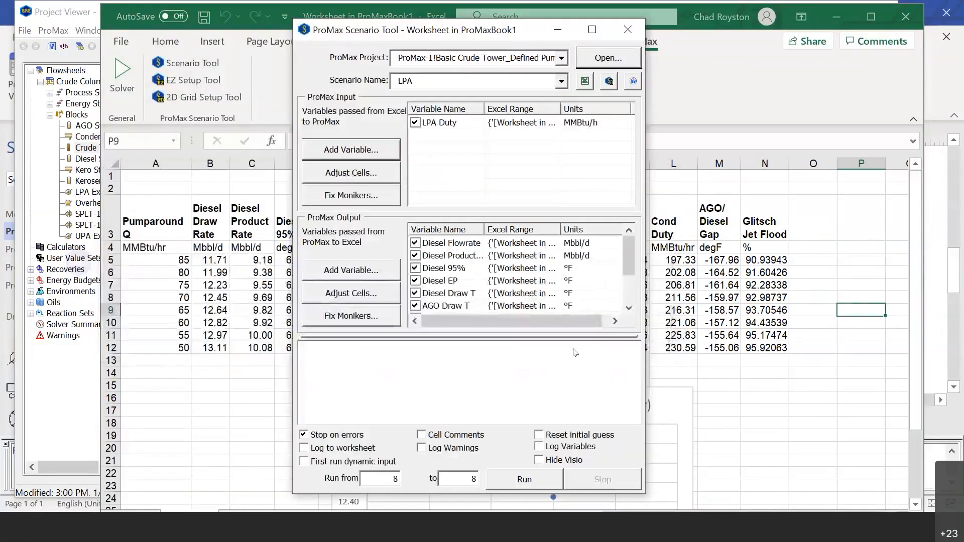
# Switch to the Visio flowsheet and add a new Excel workbook to the ProMax project
pyautogui.click(600, 534)
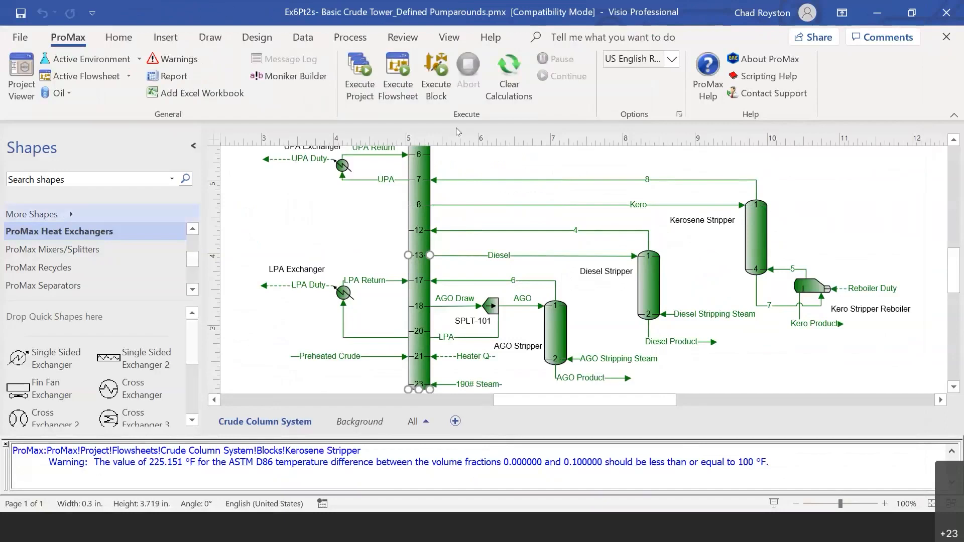
pyautogui.click(252, 202)
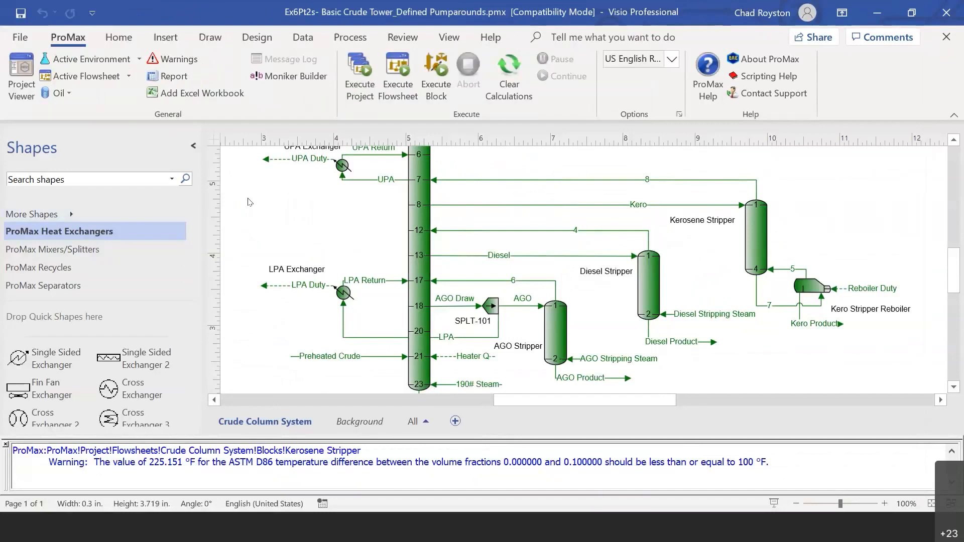
pyautogui.click(202, 94)
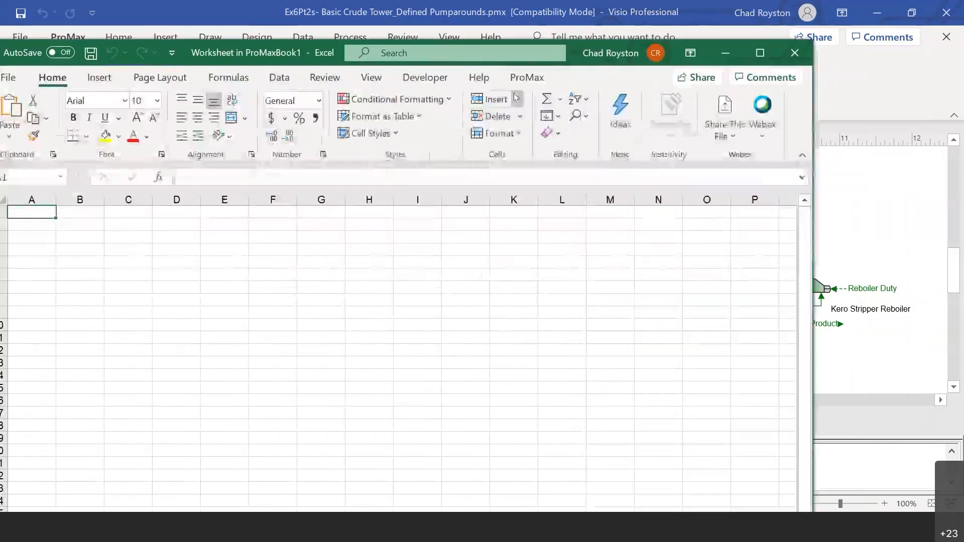
pyautogui.click(527, 77)
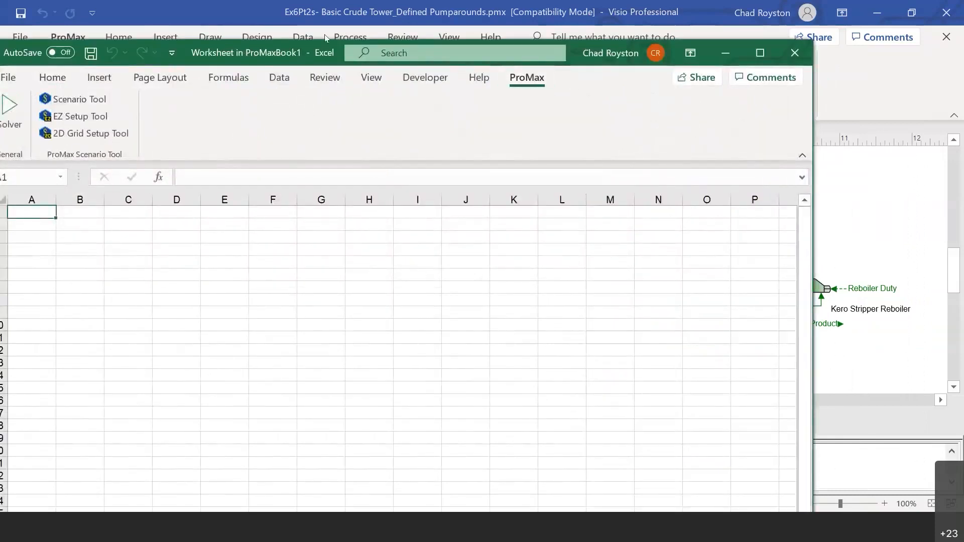
pyautogui.moveTo(248, 55); pyautogui.dragTo(327, 38)
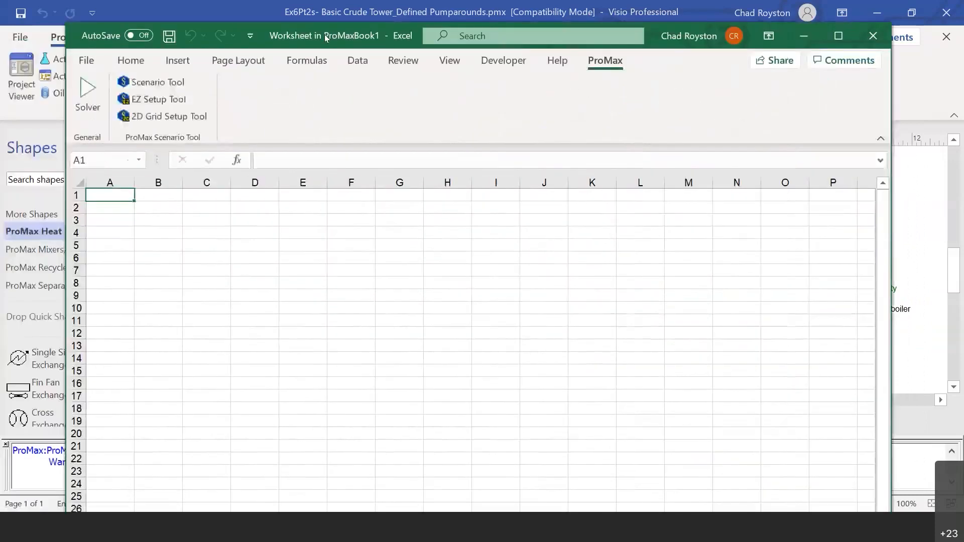
# Load the saved LPA scenario in the ProMax Scenario Tool for the blank worksheet, and minimize the tool
pyautogui.click(170, 88)
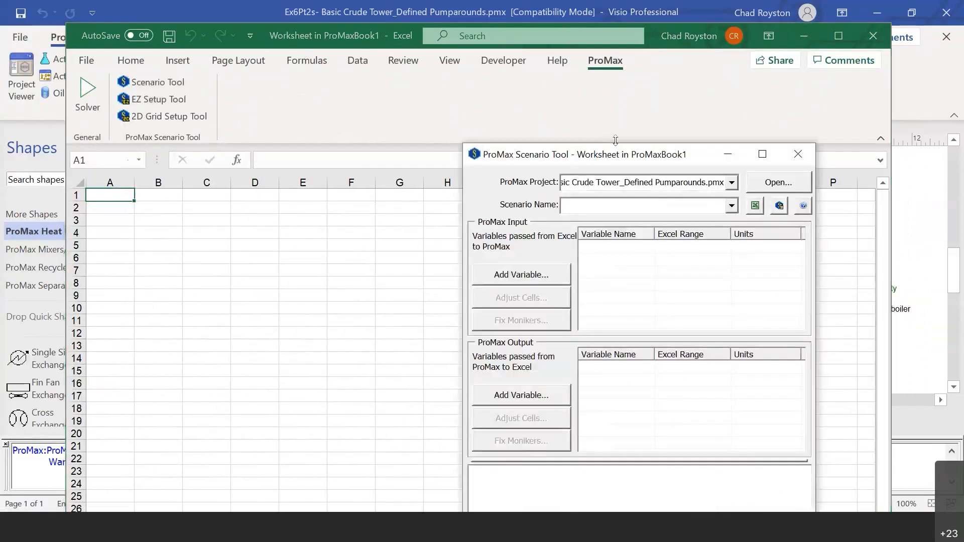
pyautogui.moveTo(561, 161); pyautogui.dragTo(390, 39)
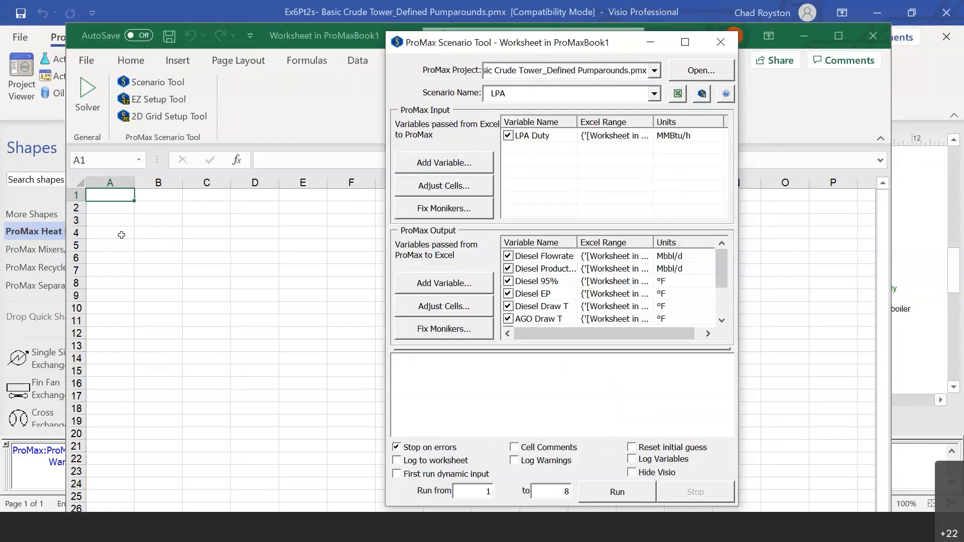
pyautogui.click(653, 44)
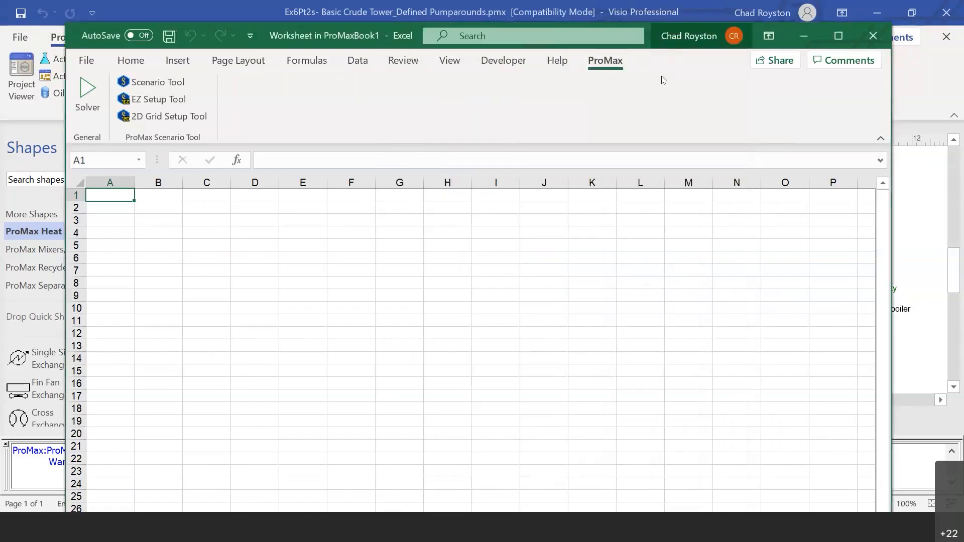
# Return to the Visio flowsheet and open the LPA Duty energy stream's data to check its duty
pyautogui.moveTo(676, 42); pyautogui.dragTo(527, 60)
pyautogui.click(655, 54)
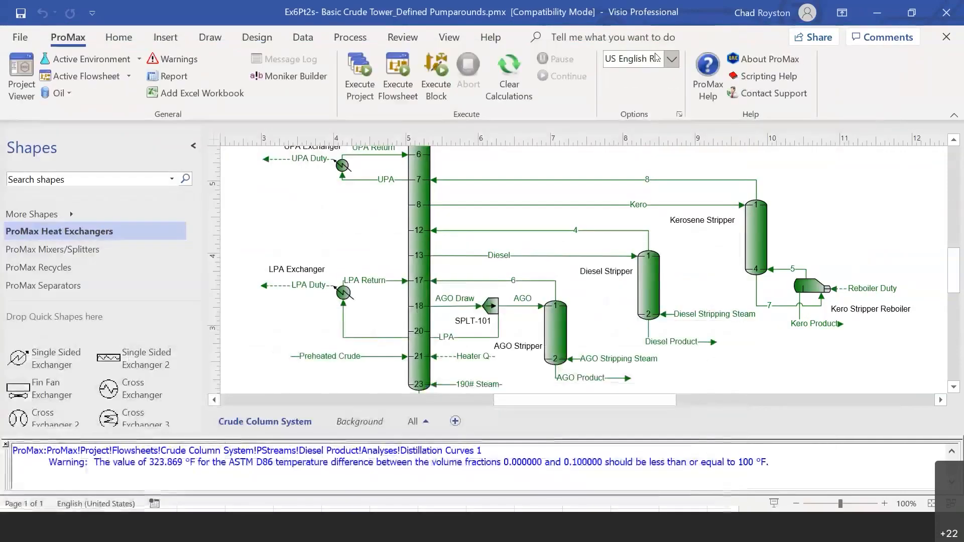
pyautogui.doubleClick(296, 289)
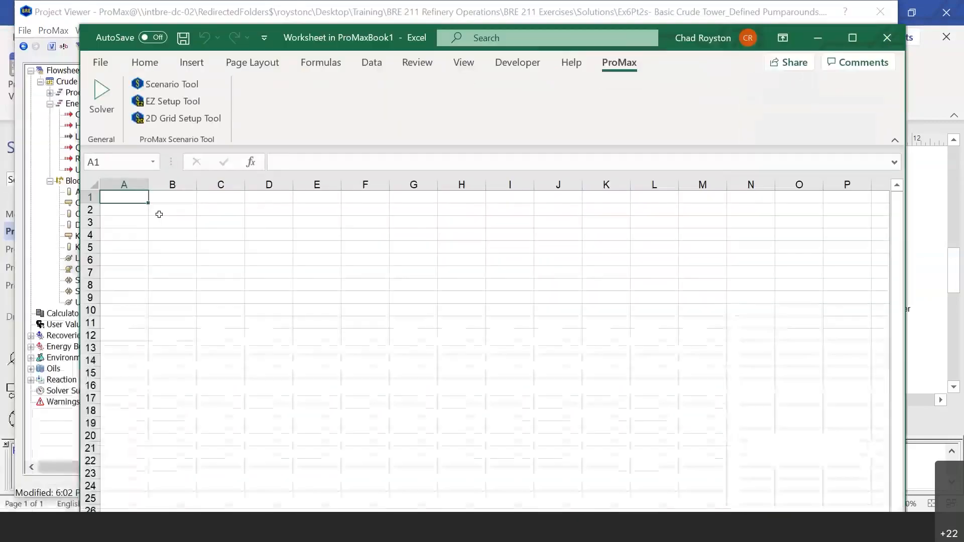
# In the blank Excel worksheet, enter 70 in cell A3 beneath the heading LPA Pumparound in A2
pyautogui.click(135, 223)
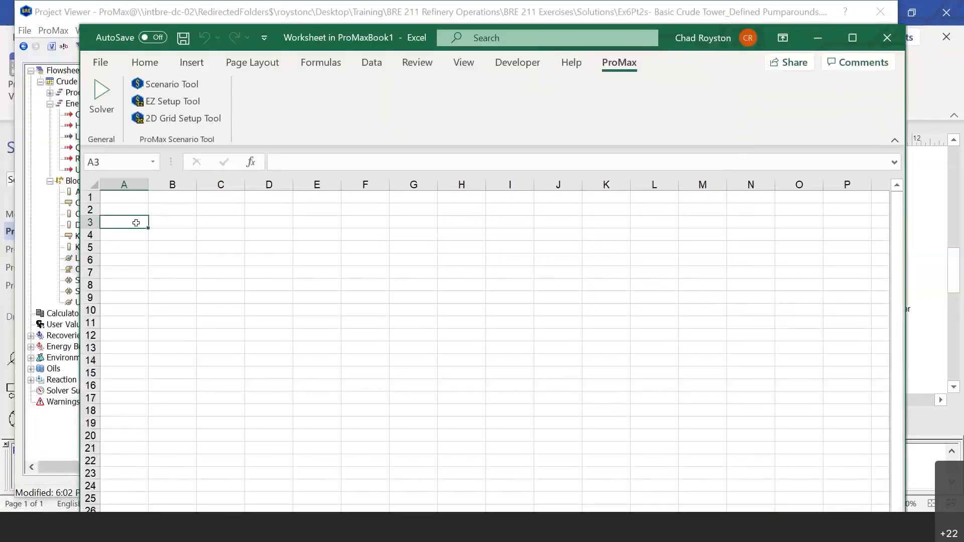
pyautogui.write('70')
pyautogui.press('Return')
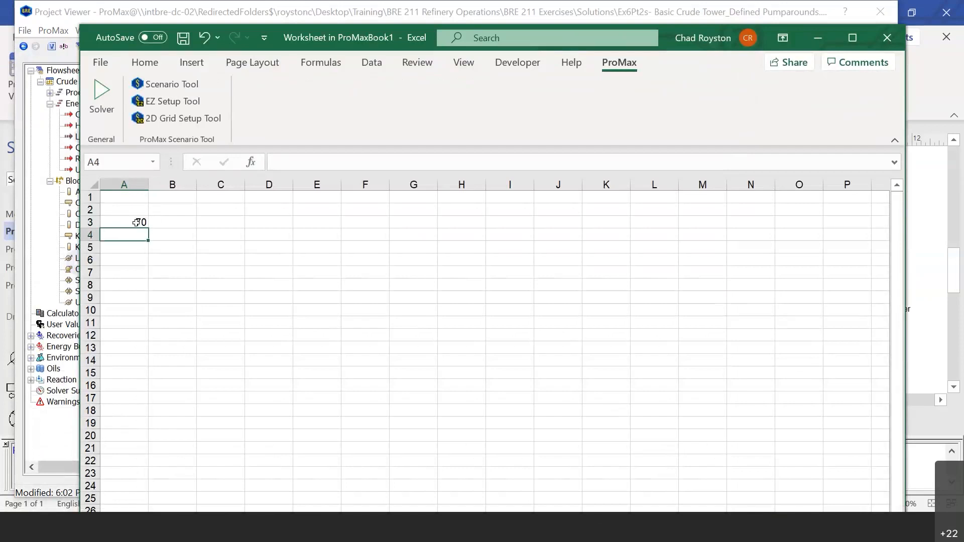
pyautogui.click(136, 206)
pyautogui.write('LPA Pumparound')
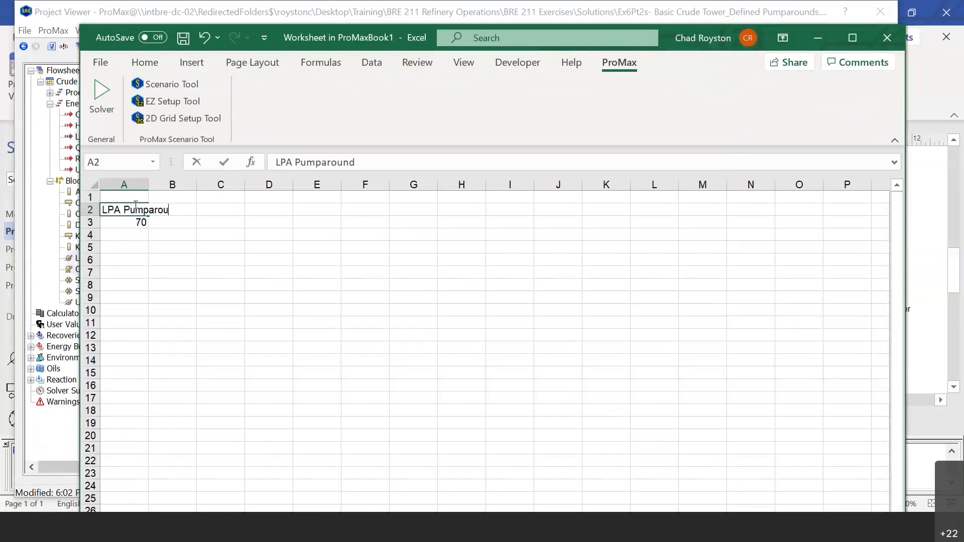
pyautogui.press('Return')
# Continue the pumparound duty series with 65, 60 and 55 in cells A4 to A6
pyautogui.click(144, 234)
pyautogui.write('65')
pyautogui.press('Return')
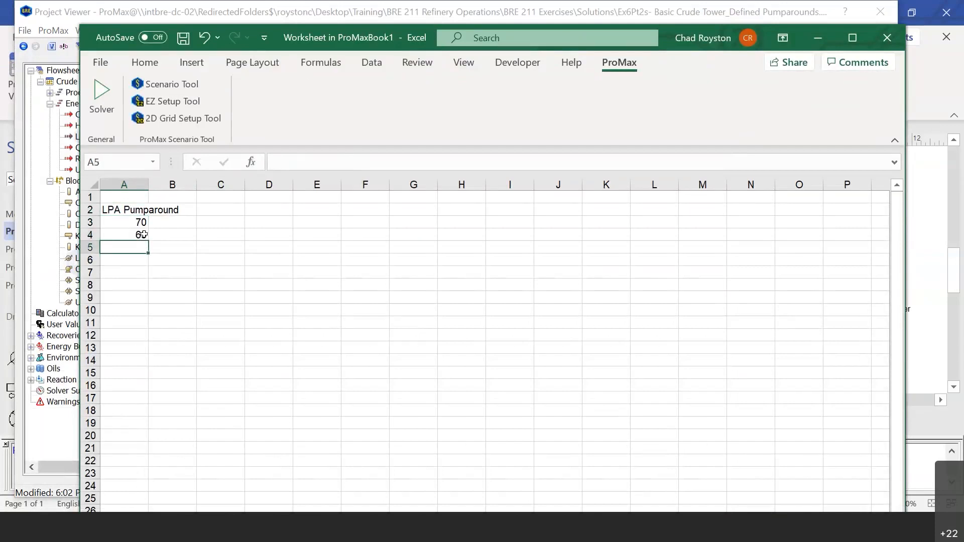
pyautogui.write('60')
pyautogui.press('Return')
pyautogui.write('55')
pyautogui.press('Return')
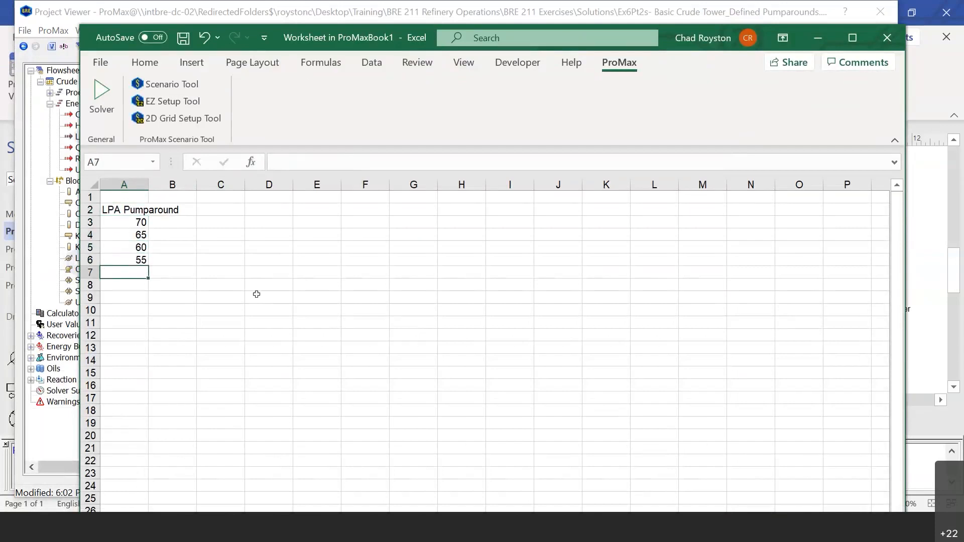
# Insert a row between the LPA Pumparound heading and its values, and enter the unit label MMBtu/hr in A3
pyautogui.click(90, 221)
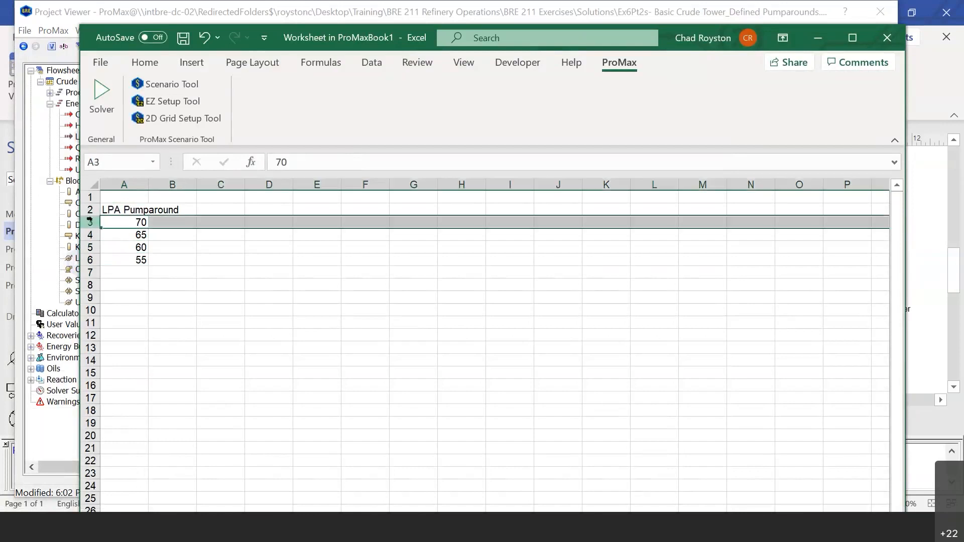
pyautogui.rightClick(90, 222)
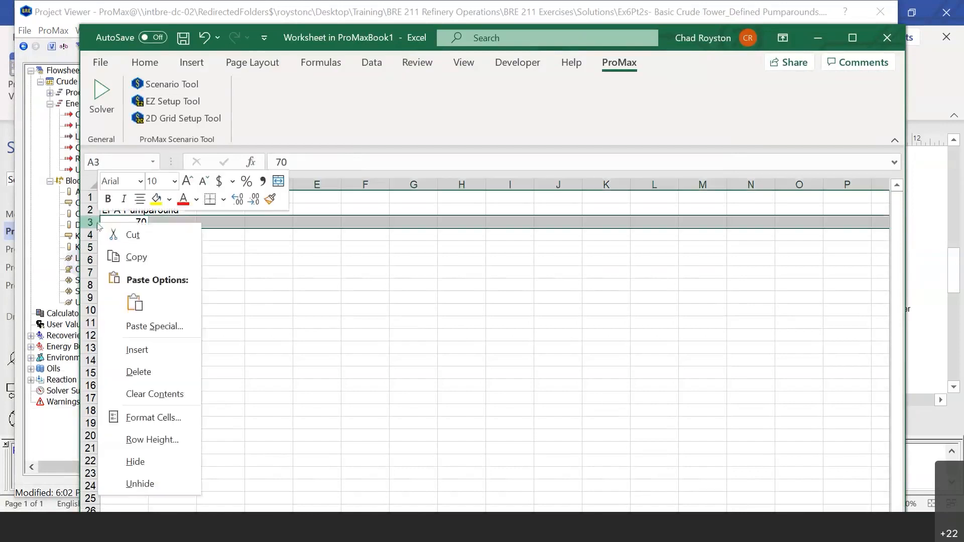
pyautogui.click(154, 350)
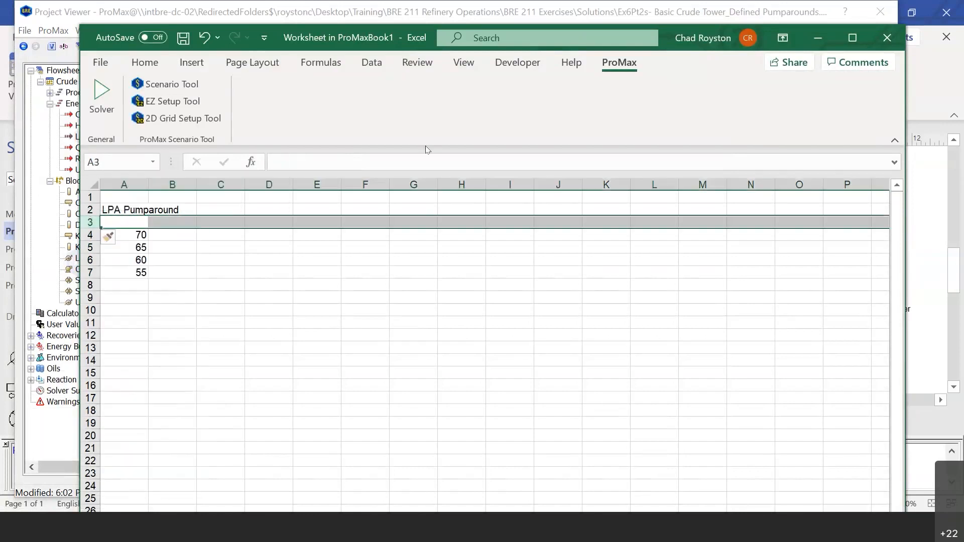
pyautogui.click(138, 223)
pyautogui.write('MMBtu')
pyautogui.press('Return')
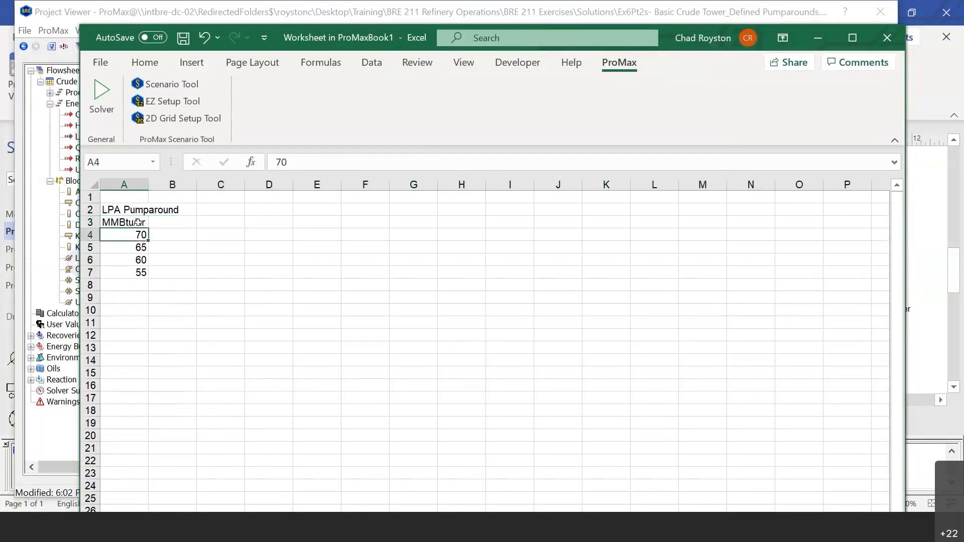
# Widen column A so the LPA Pumparound heading fits
pyautogui.moveTo(148, 184); pyautogui.dragTo(188, 185)
pyautogui.click(260, 335)
pyautogui.click(158, 361)
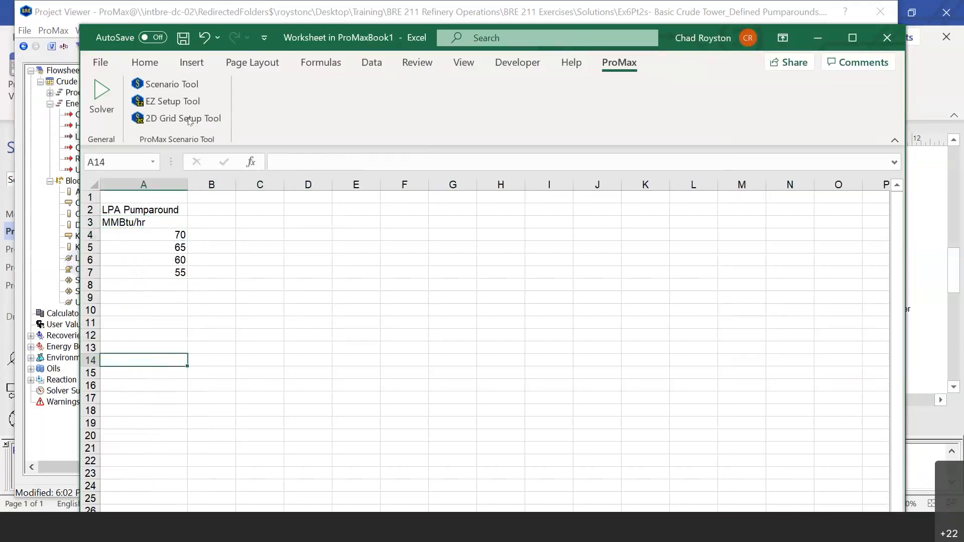
# Reopen the Scenario Tool and set the LPA Duty input variable's cell address to A4:A7
pyautogui.click(193, 89)
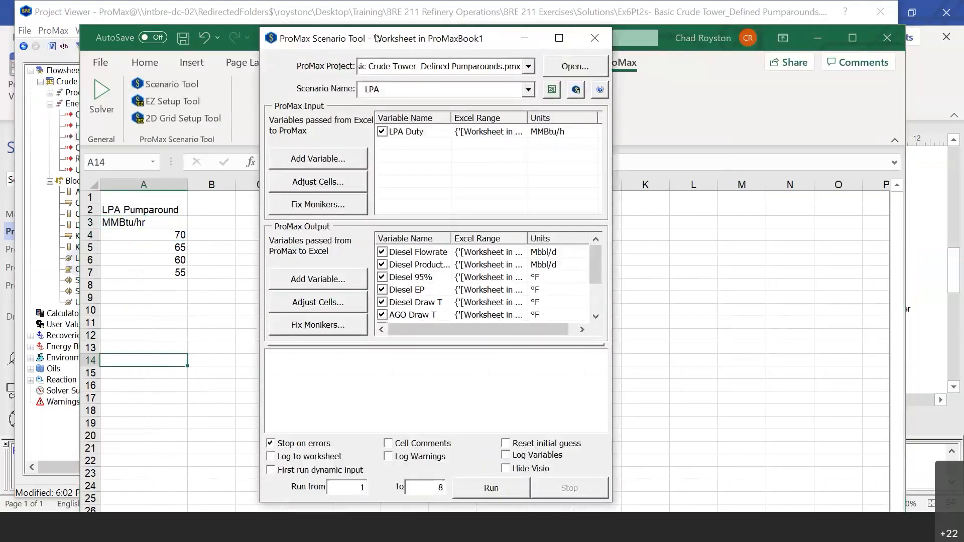
pyautogui.moveTo(470, 34); pyautogui.dragTo(563, 28)
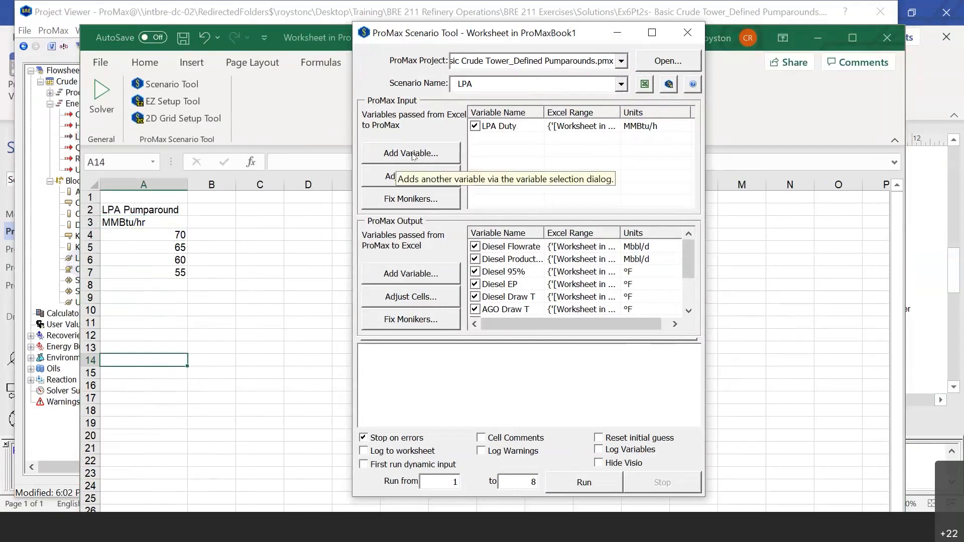
pyautogui.doubleClick(523, 131)
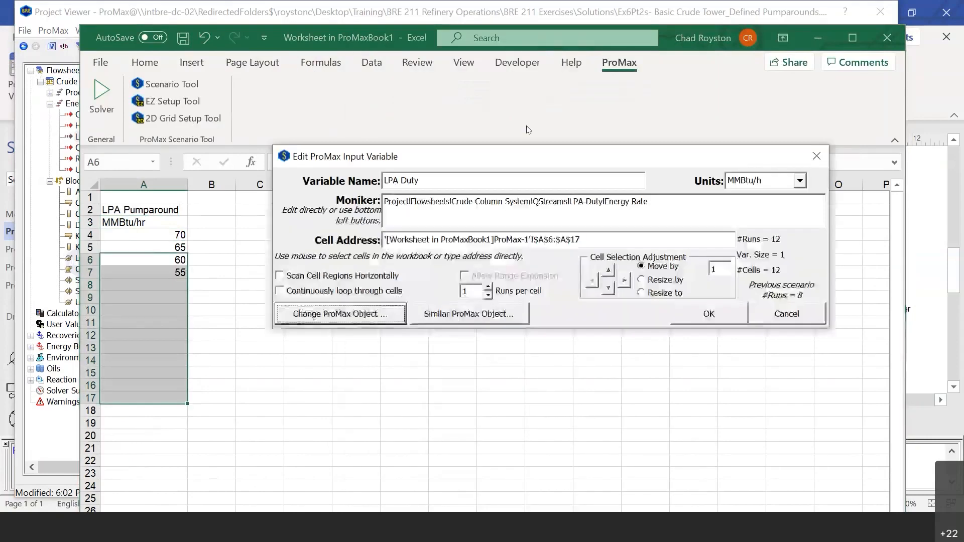
pyautogui.moveTo(536, 161); pyautogui.dragTo(539, 92)
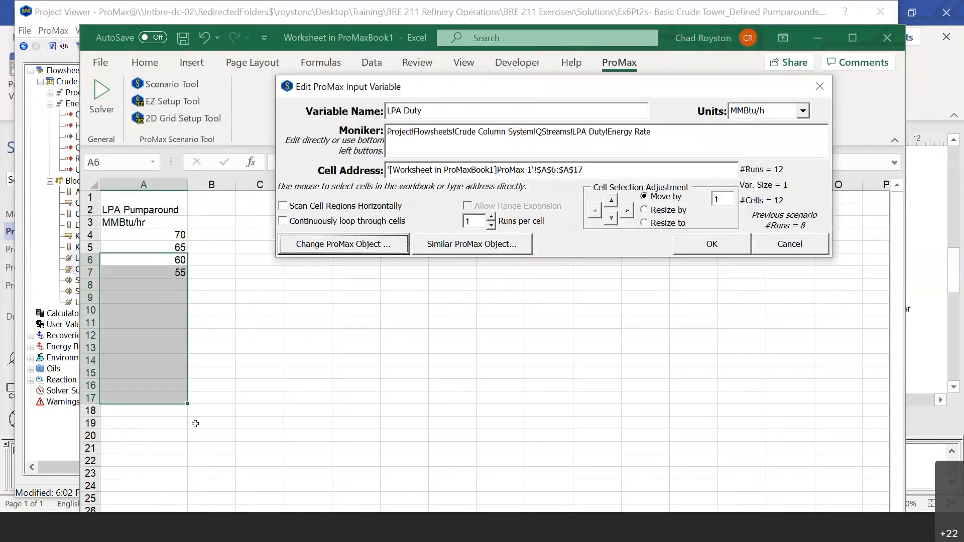
pyautogui.moveTo(172, 234); pyautogui.dragTo(173, 275)
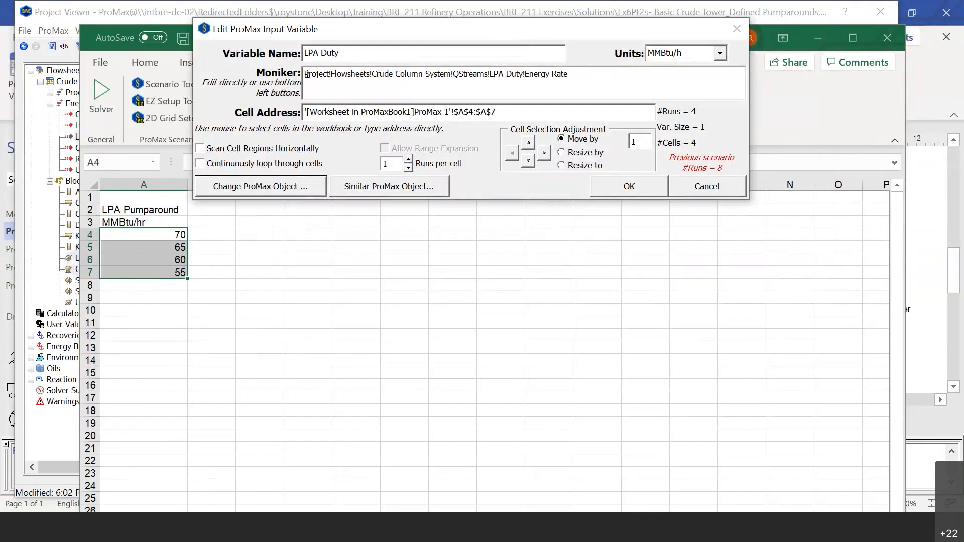
# Review the LPA Duty variable's Energy Rate moniker and MMBtu/h units, and accept the edited input variable
pyautogui.moveTo(306, 74); pyautogui.dragTo(496, 67)
pyautogui.moveTo(565, 72); pyautogui.dragTo(568, 73)
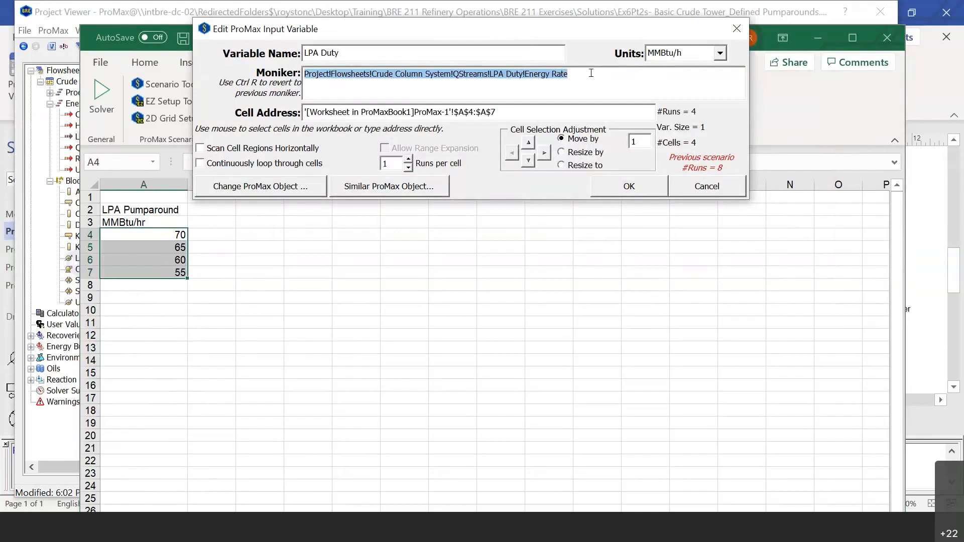
pyautogui.click(589, 73)
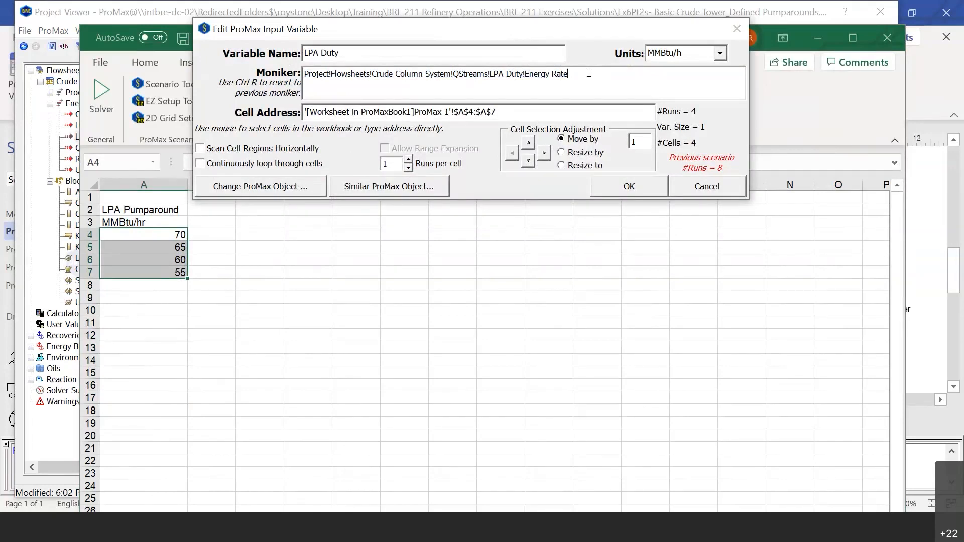
pyautogui.click(693, 49)
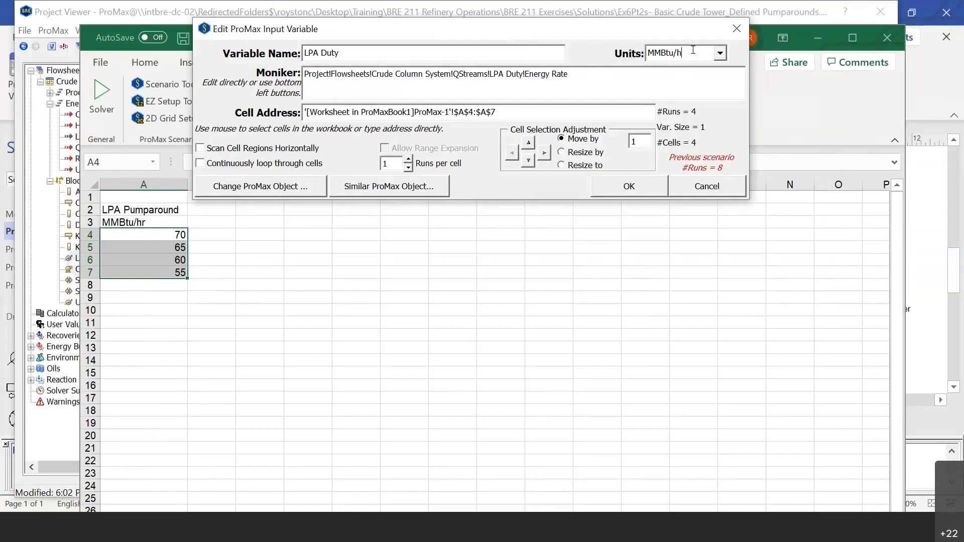
pyautogui.click(634, 187)
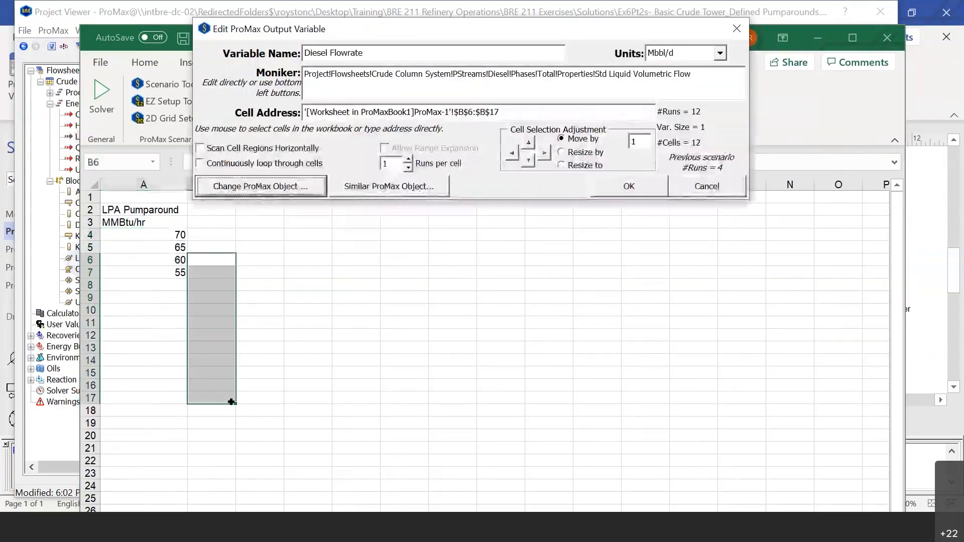
# Assign cells B4:B7 to the Diesel Flowrate output variable and C4:C7 to Diesel Product Rate
pyautogui.moveTo(222, 231); pyautogui.dragTo(217, 272)
pyautogui.click(643, 187)
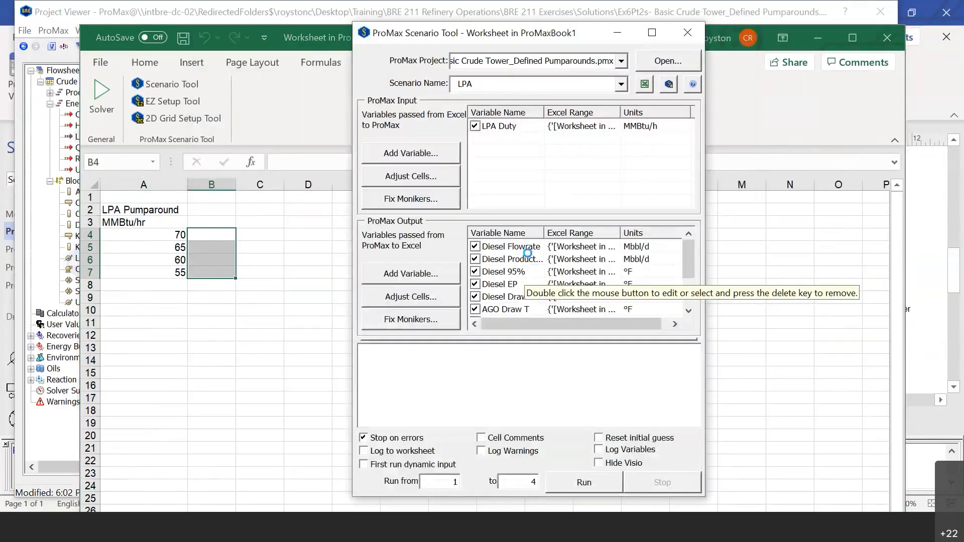
pyautogui.doubleClick(534, 260)
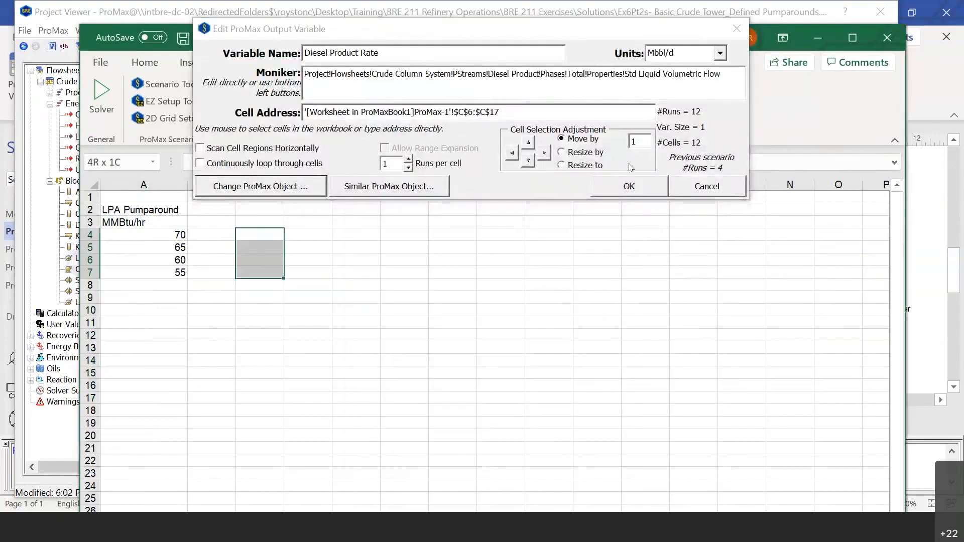
pyautogui.click(629, 186)
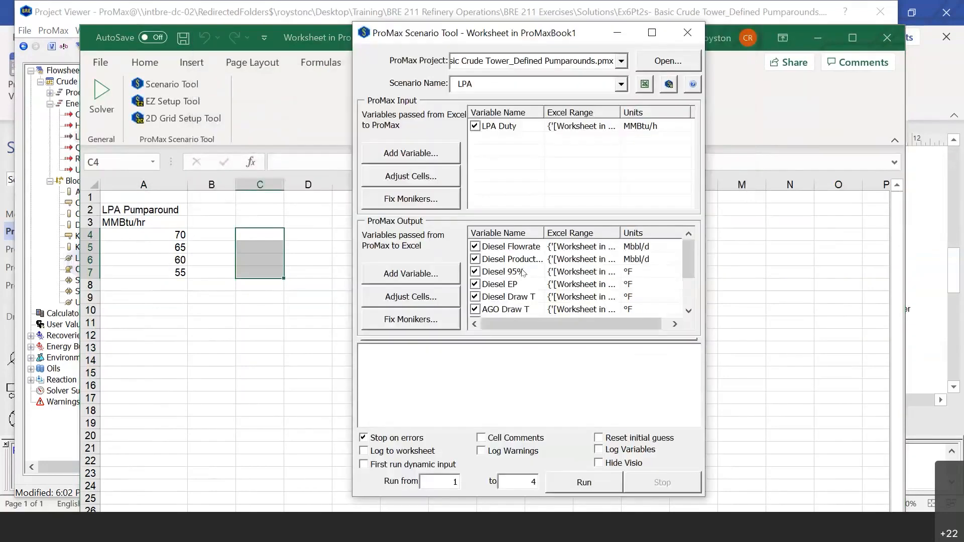
# Assign cells D4:D7 to the Diesel 95% output variable and E4:E7 to Diesel EP
pyautogui.doubleClick(524, 271)
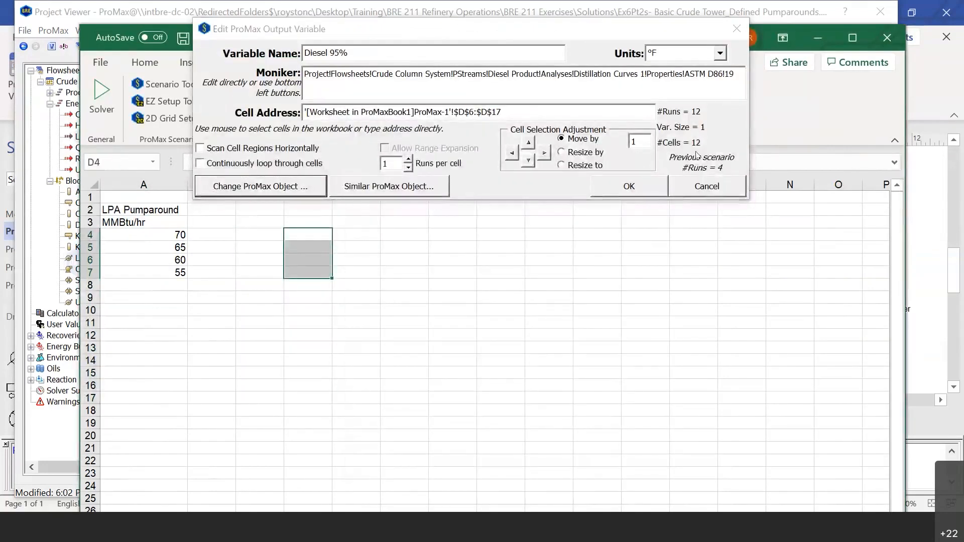
pyautogui.click(629, 187)
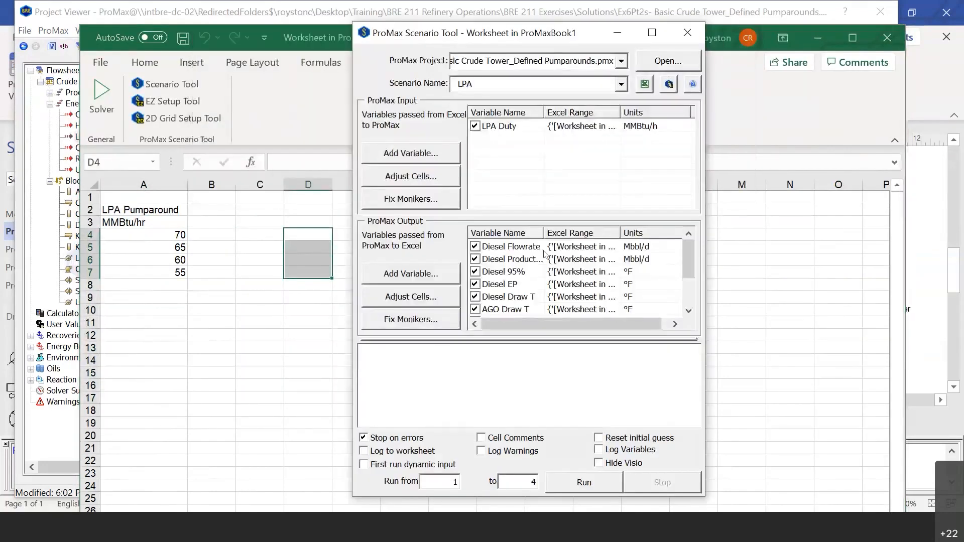
pyautogui.doubleClick(529, 284)
pyautogui.moveTo(355, 233); pyautogui.dragTo(375, 274)
pyautogui.click(630, 186)
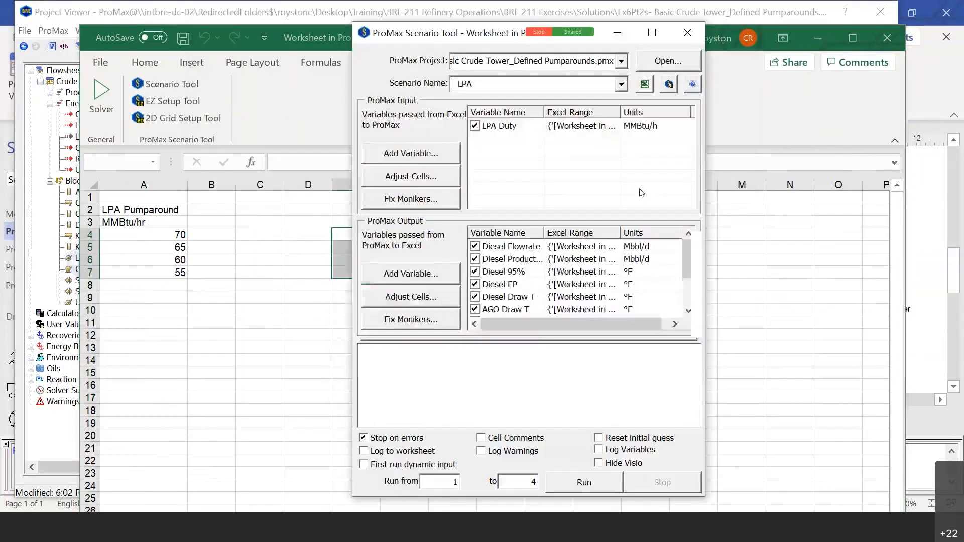
# Enter the column heading "Diesel Flowrate" in cell B2
pyautogui.click(227, 211)
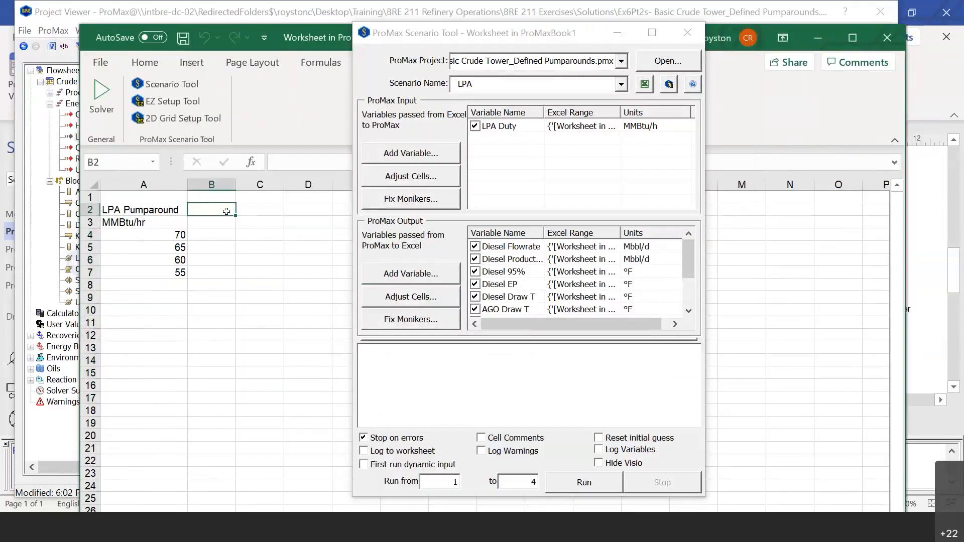
pyautogui.press('Return')
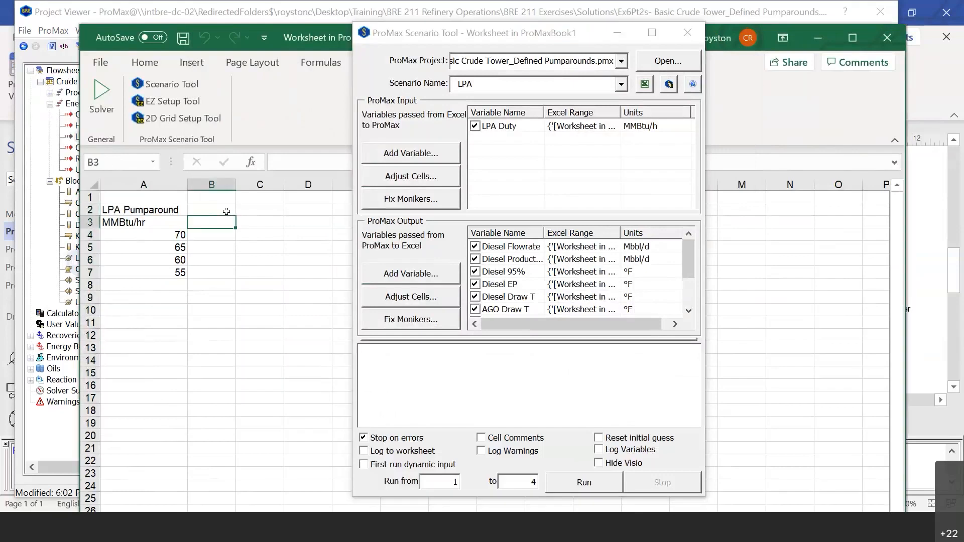
pyautogui.click(227, 211)
pyautogui.write('D')
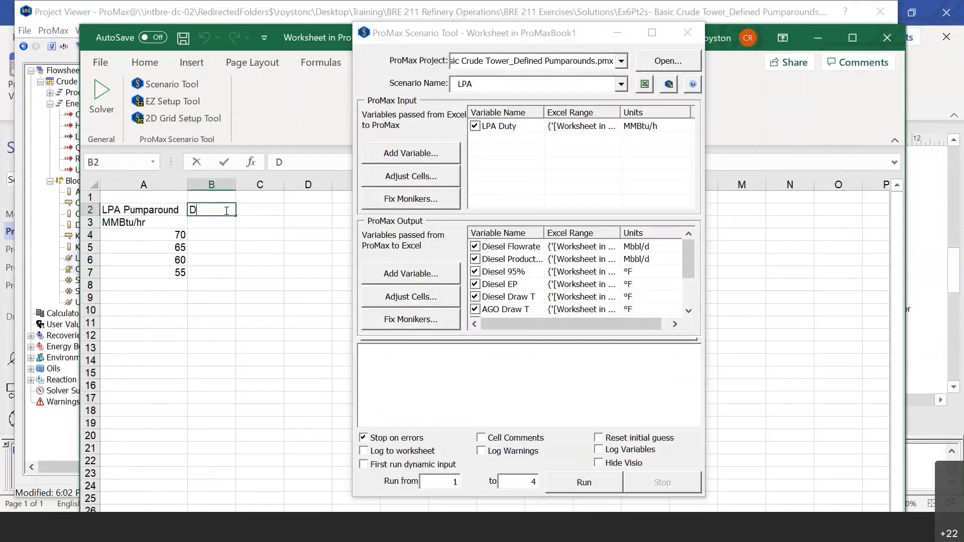
pyautogui.write('iesel Flowrate')
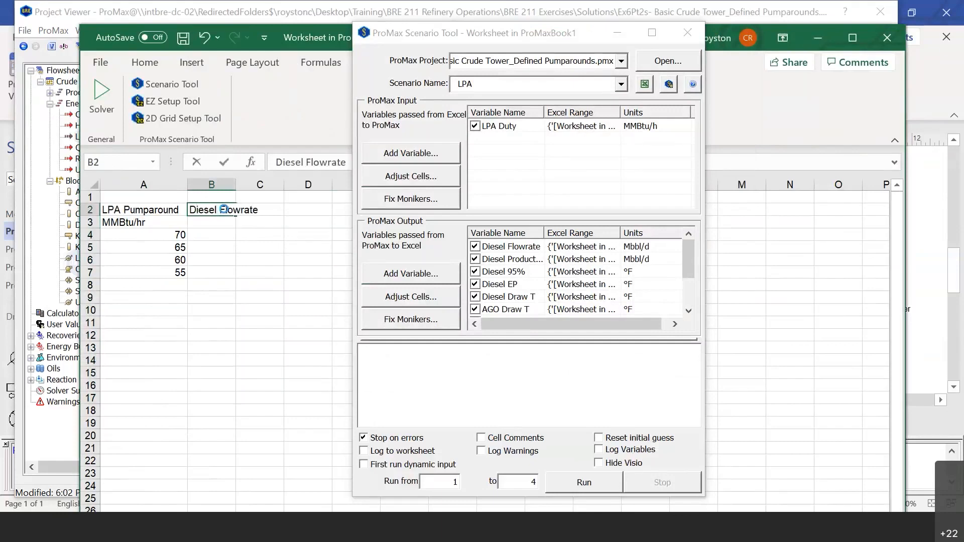
pyautogui.press('Return')
# Enter the column heading "Diesel Product Rate" in cell C2
pyautogui.click(271, 205)
pyautogui.write('Diesel Product')
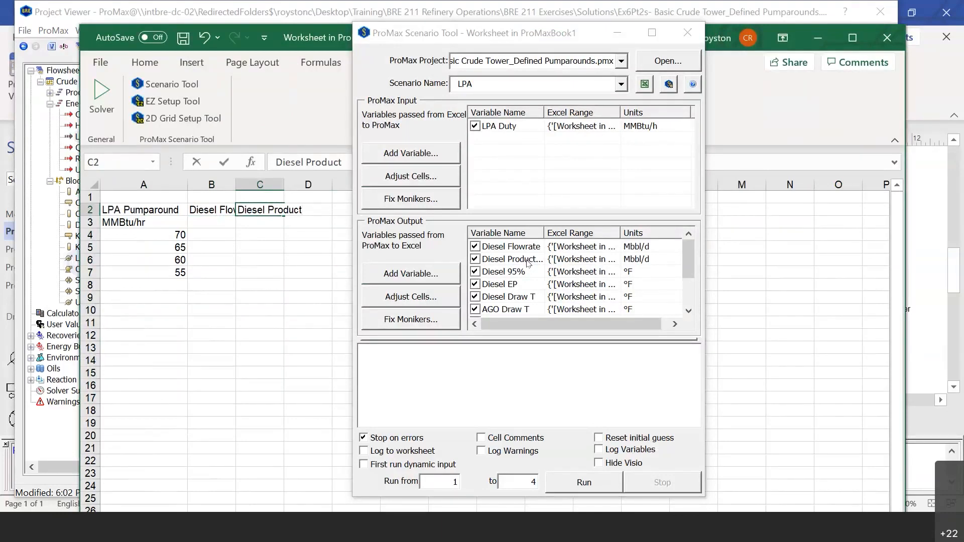
pyautogui.click(308, 248)
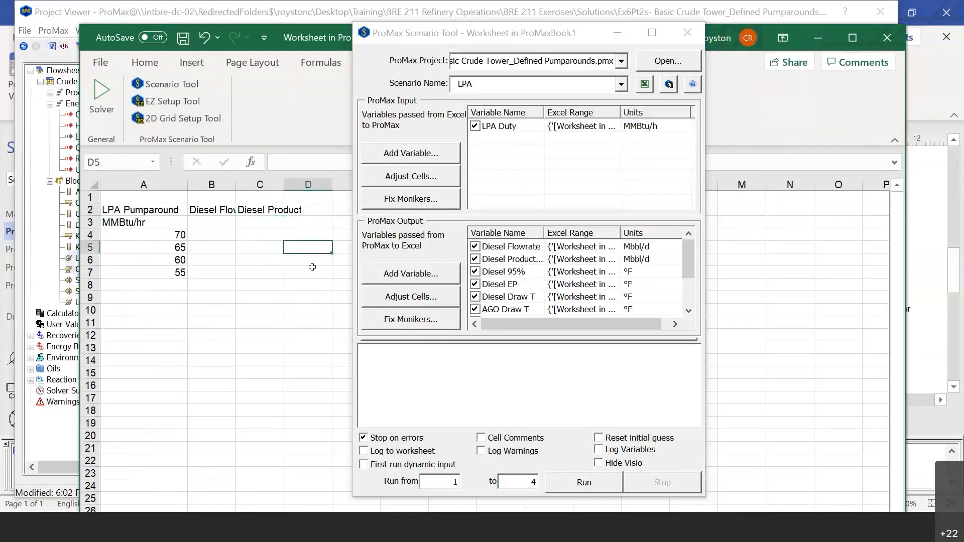
pyautogui.doubleClick(527, 259)
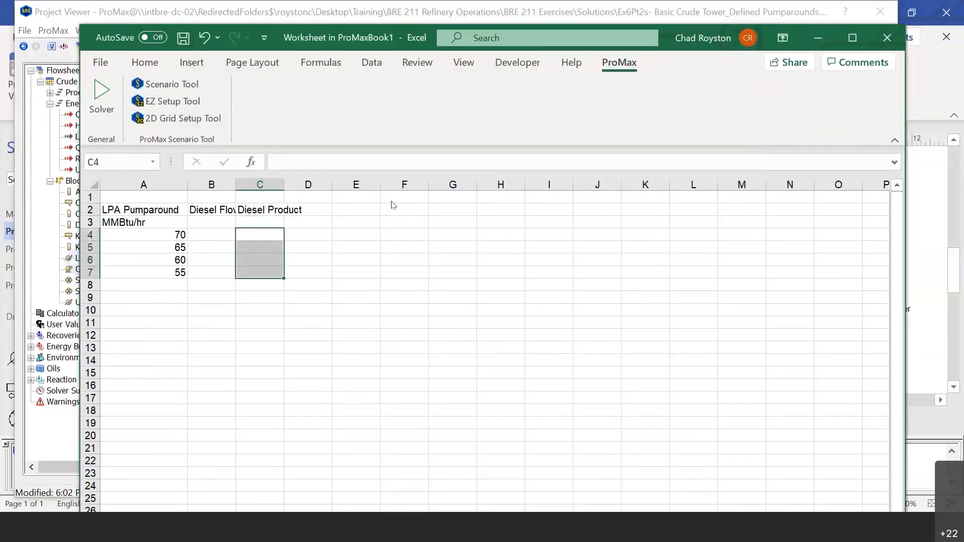
pyautogui.click(279, 206)
pyautogui.click(339, 161)
pyautogui.write('Rate')
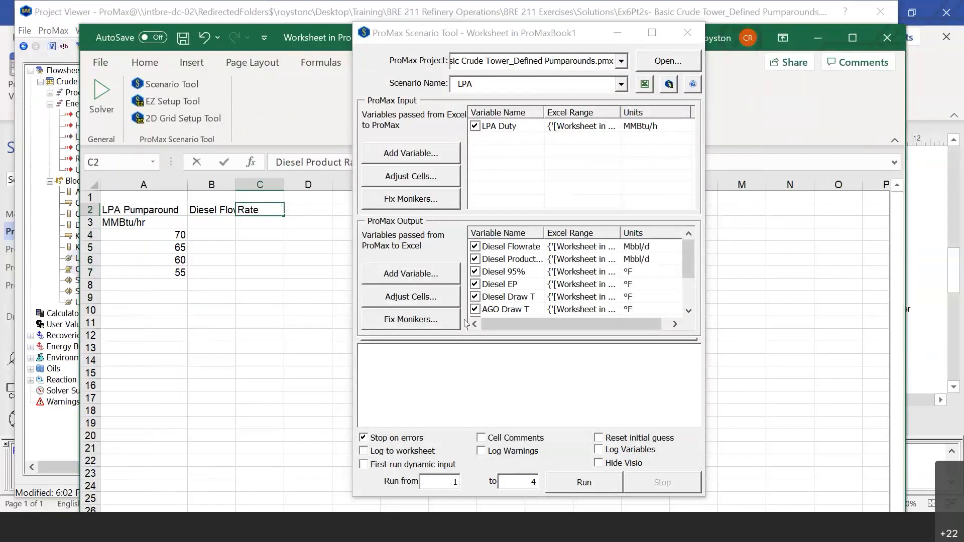
pyautogui.click(288, 281)
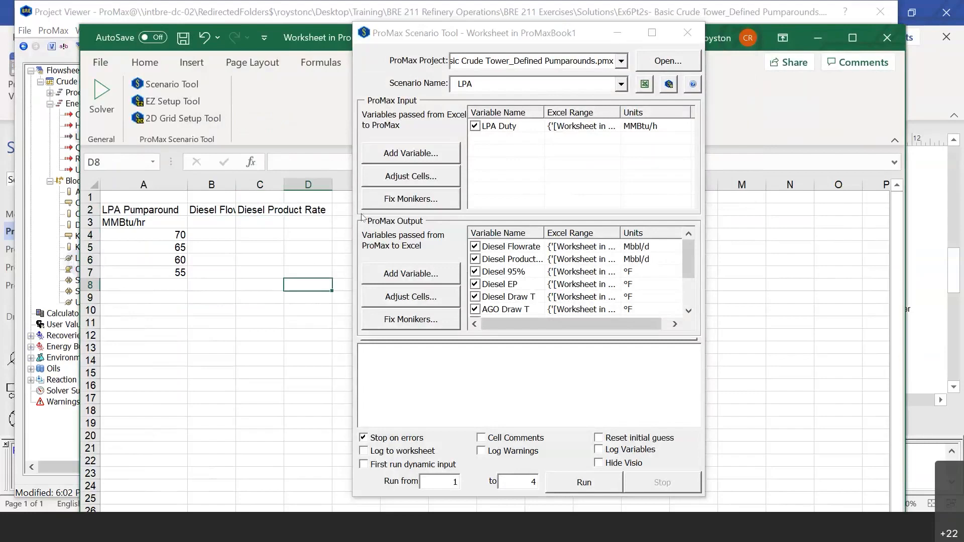
# Enter the column heading "Diesel 95%" in cell D2
pyautogui.click(320, 210)
pyautogui.write('Dies')
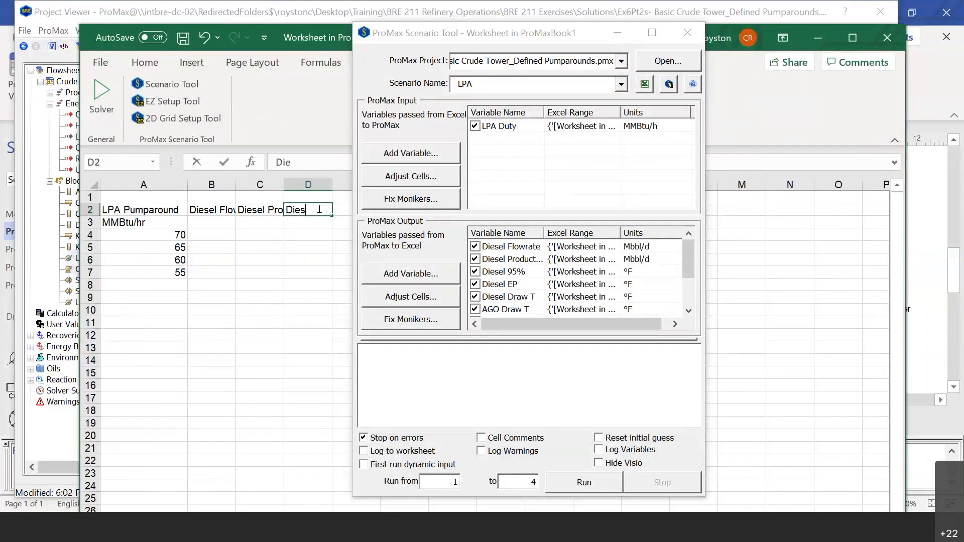
pyautogui.write('el 955')
pyautogui.press('BackSpace')
pyautogui.write('%')
pyautogui.hotkey('ctrl', 'Return')
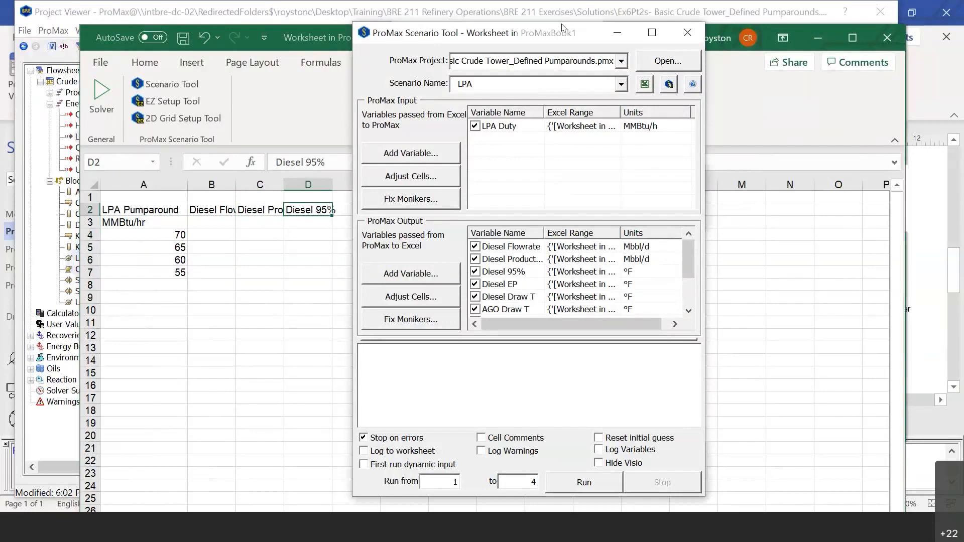
# Move the Scenario Tool window away from the heading cells and enter "Diesel EP" in cell E2
pyautogui.moveTo(436, 34); pyautogui.dragTo(587, 28)
pyautogui.click(369, 209)
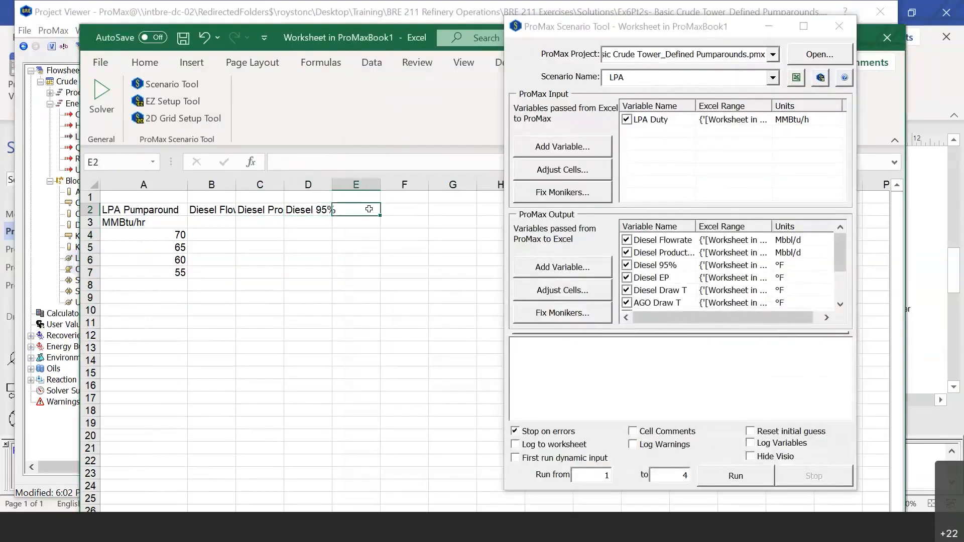
pyautogui.write('Diesel EP')
pyautogui.press('Return')
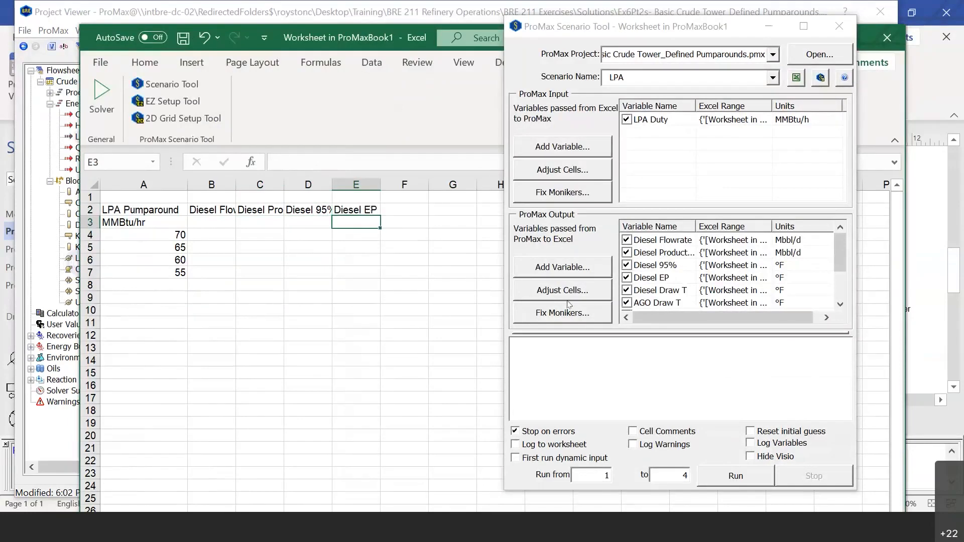
# Assign cells F3:F7 to the Diesel Draw T output variable
pyautogui.doubleClick(643, 292)
pyautogui.moveTo(408, 222); pyautogui.dragTo(405, 272)
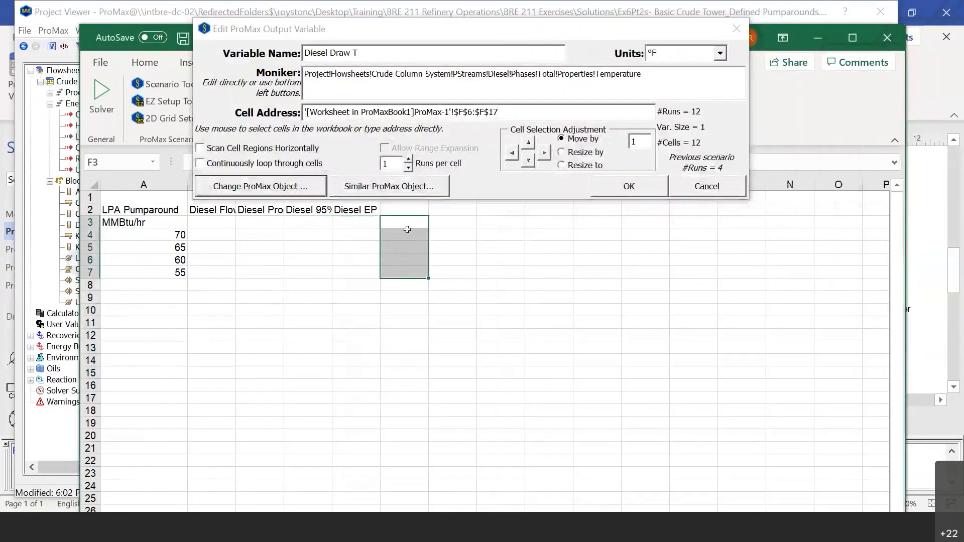
pyautogui.click(629, 186)
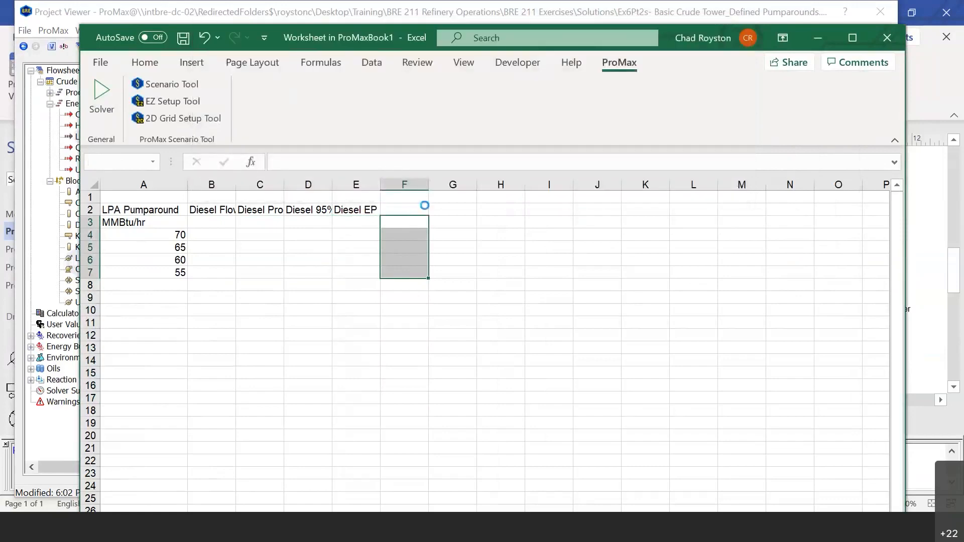
# Enter the column heading "Diesel Draw T" in cell F2
pyautogui.click(418, 206)
pyautogui.write('Diesel Draw')
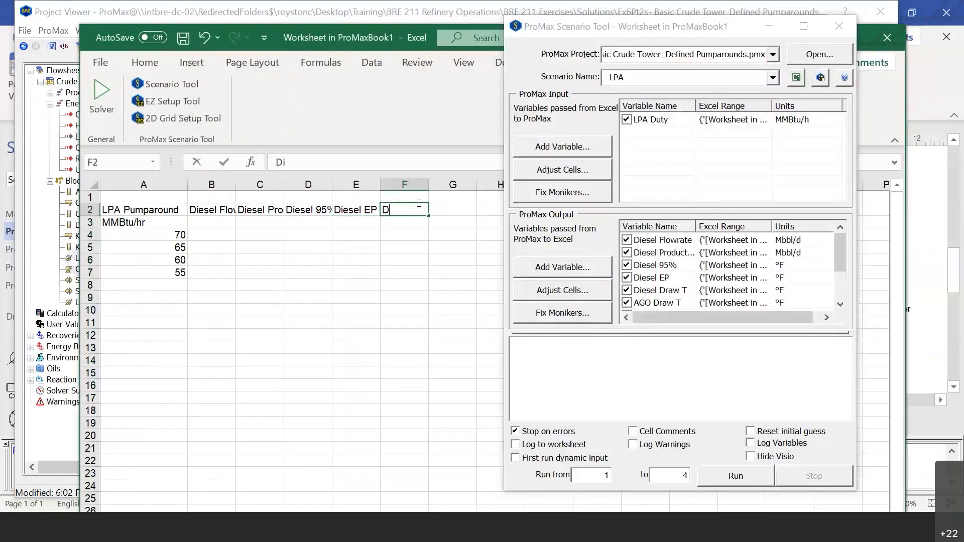
pyautogui.write(' T')
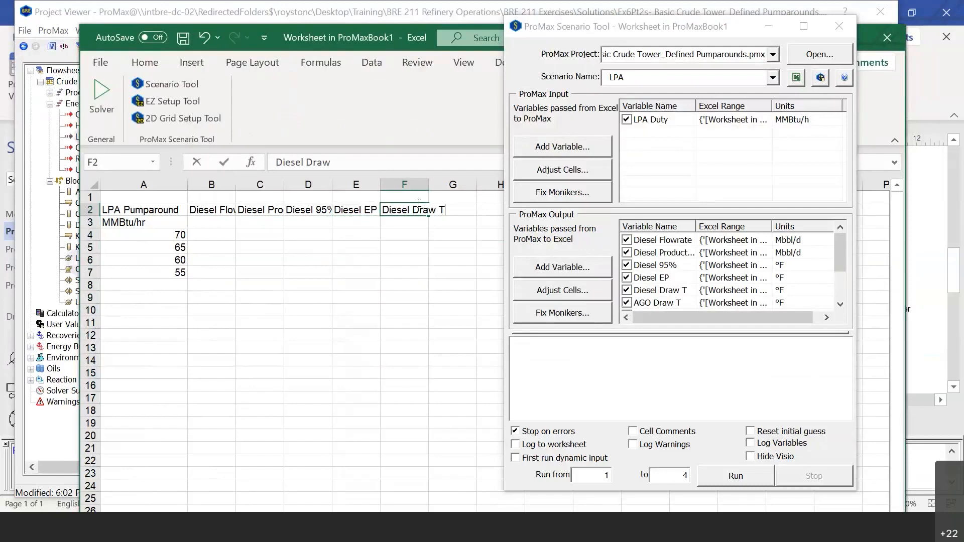
pyautogui.press('Return')
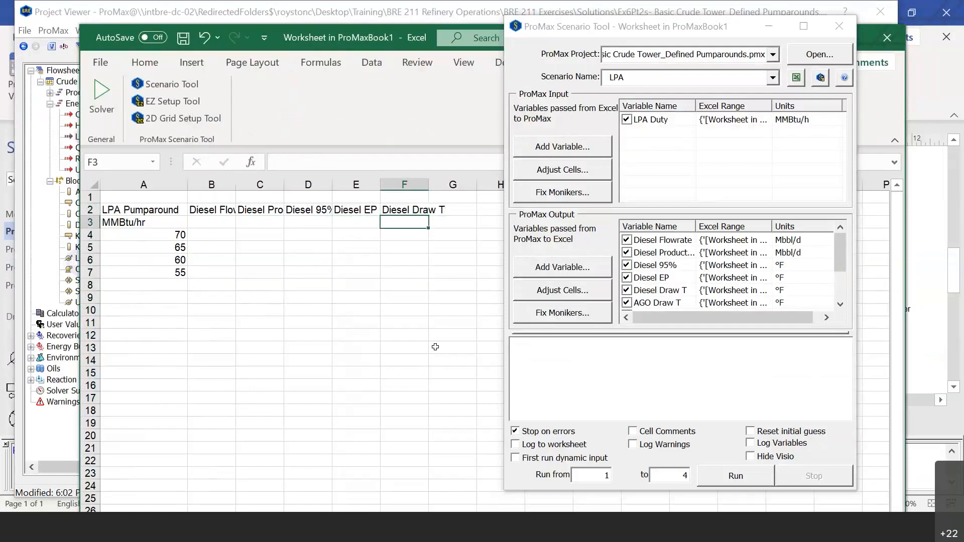
pyautogui.click(433, 347)
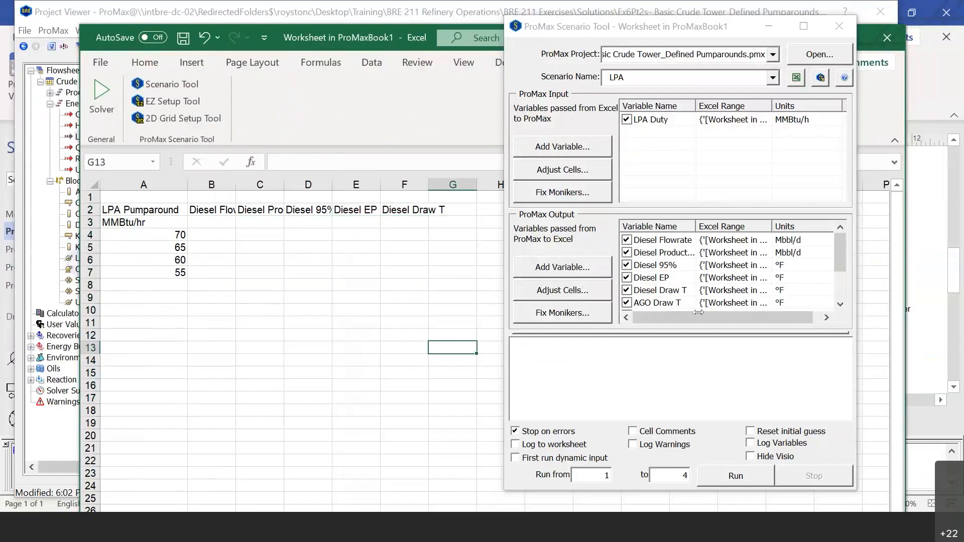
# Exclude AGO Draw T, Kero Draw T, Condenser Duty and Glitsch Flood from the scenario's output variables
pyautogui.scroll(-1, 635, 307)
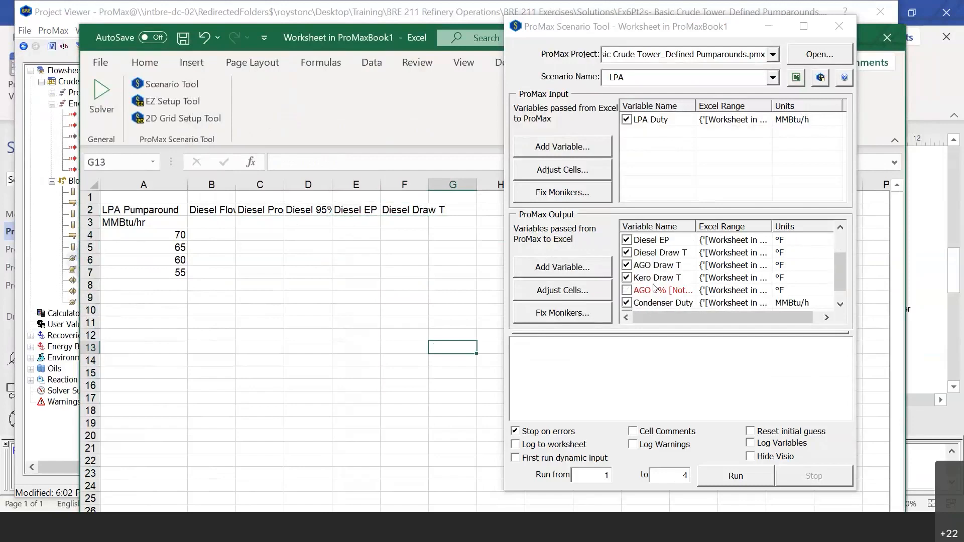
pyautogui.click(626, 265)
pyautogui.click(626, 278)
pyautogui.click(627, 302)
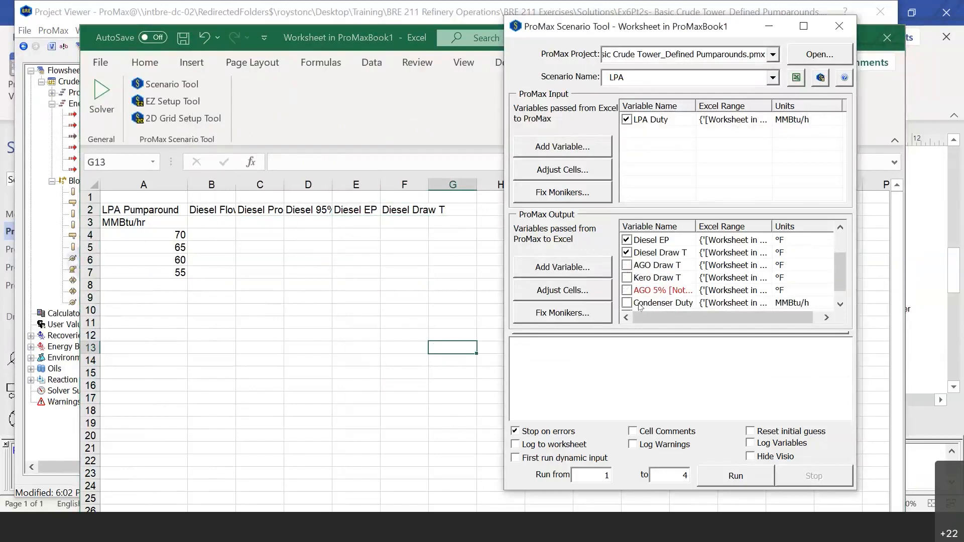
pyautogui.scroll(-1, 660, 285)
pyautogui.click(627, 303)
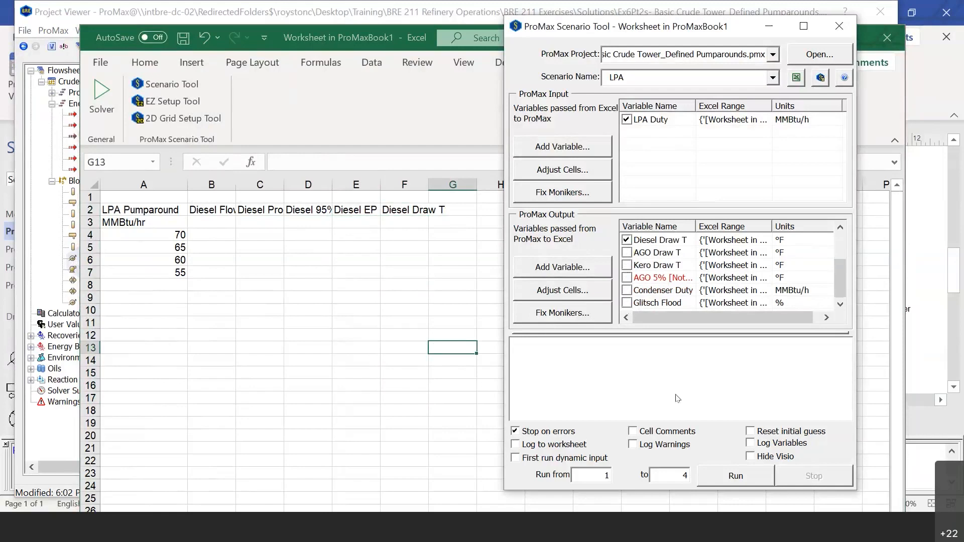
# Start LPA scenario runs 1 to 4 and stop them during the second run
pyautogui.click(763, 481)
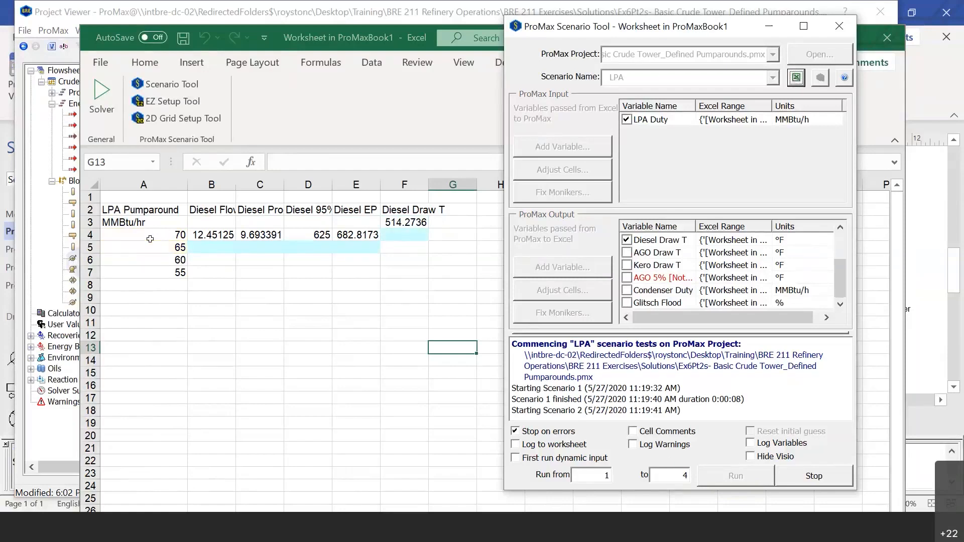
pyautogui.click(834, 482)
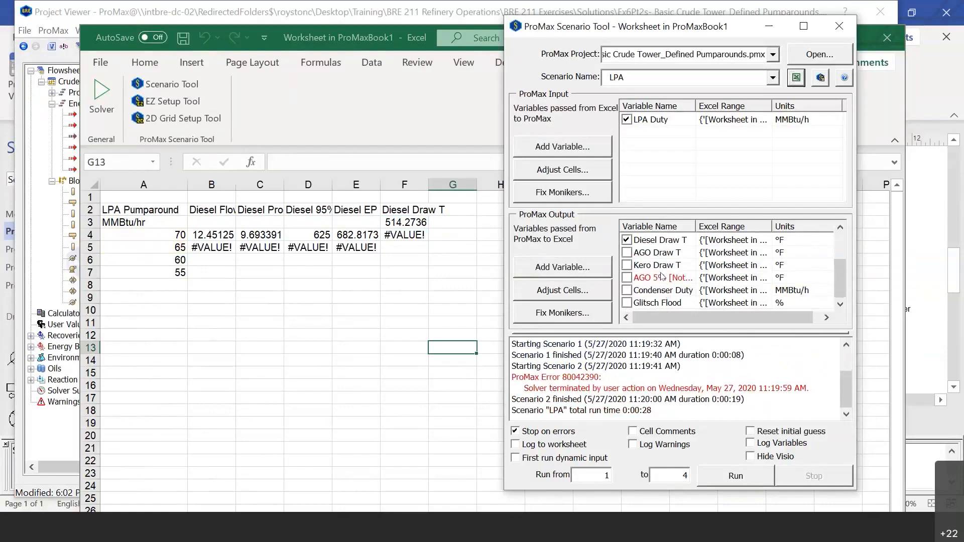
# Assign cells F4:F7 to the Diesel Draw T output variable and run LPA scenarios 1 to 4
pyautogui.click(676, 240)
pyautogui.doubleClick(677, 240)
pyautogui.moveTo(406, 235); pyautogui.dragTo(417, 273)
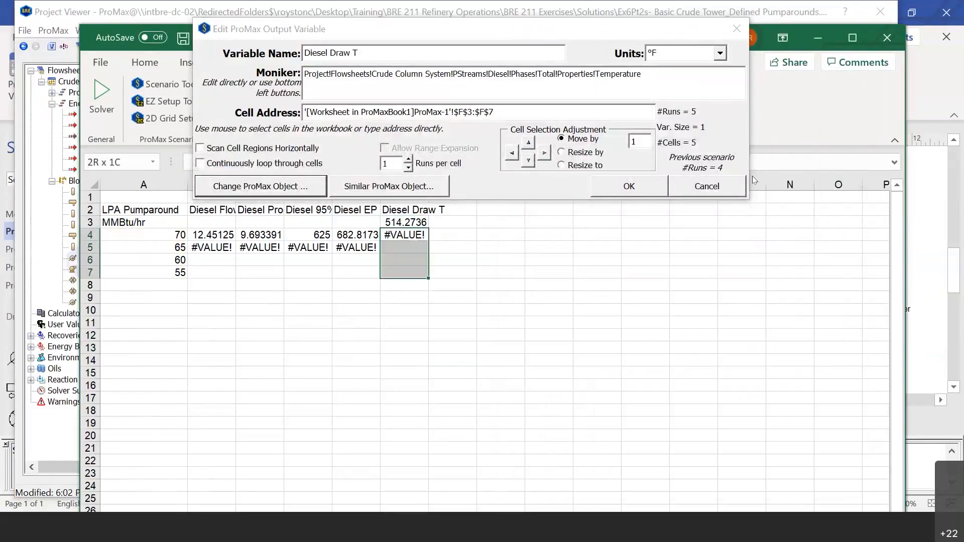
pyautogui.click(655, 185)
pyautogui.click(763, 472)
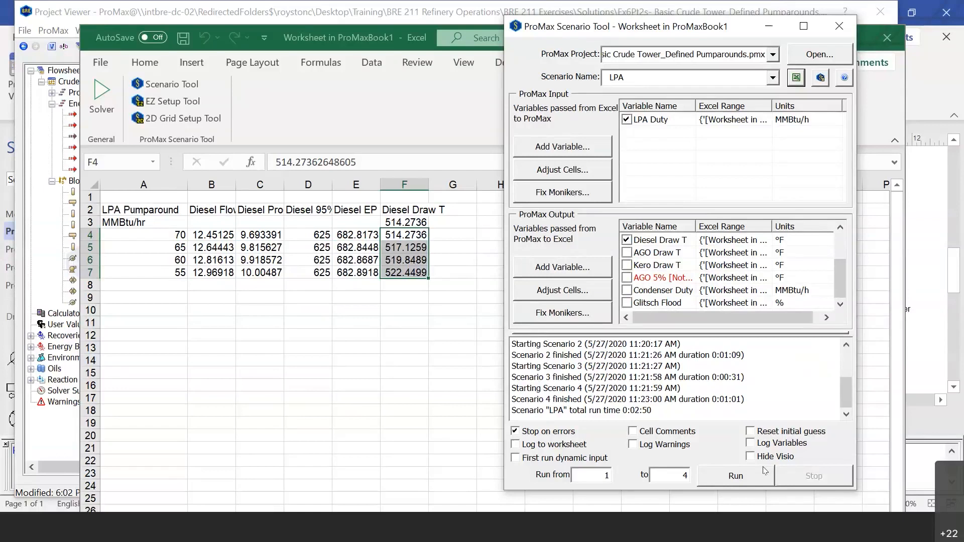
# Examine the calculated diesel flowrates in B4:B7 against the LPA pumparound duties in A4:A7
pyautogui.click(392, 423)
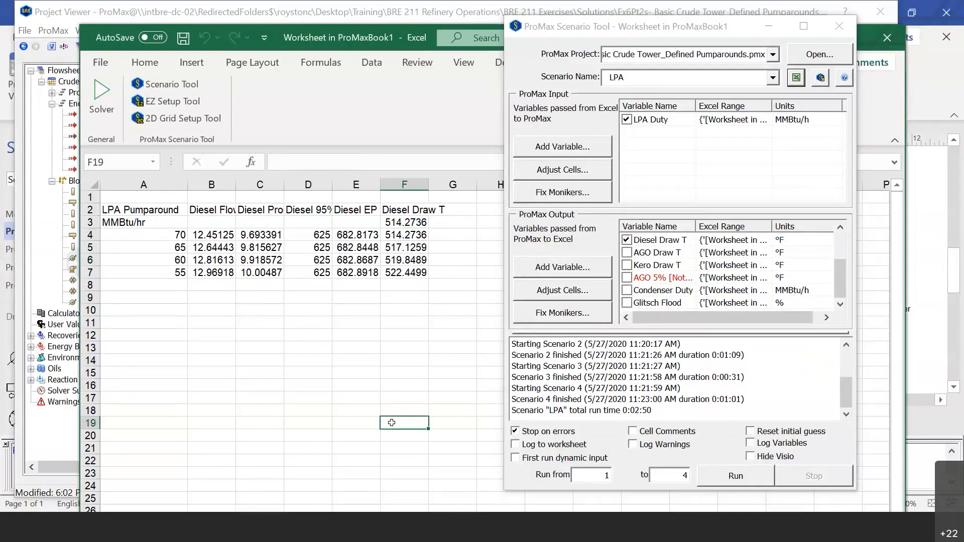
pyautogui.moveTo(223, 235); pyautogui.dragTo(227, 270)
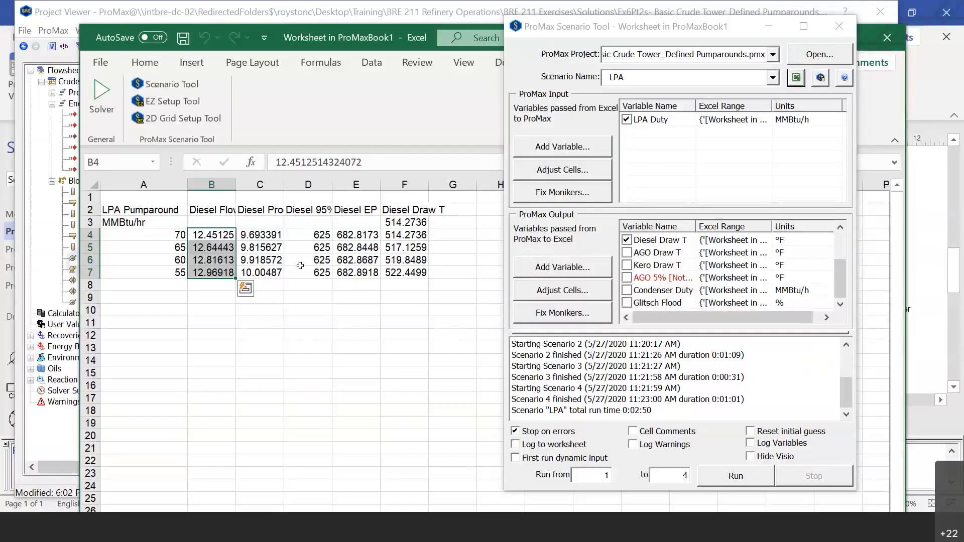
pyautogui.moveTo(160, 236); pyautogui.dragTo(168, 273)
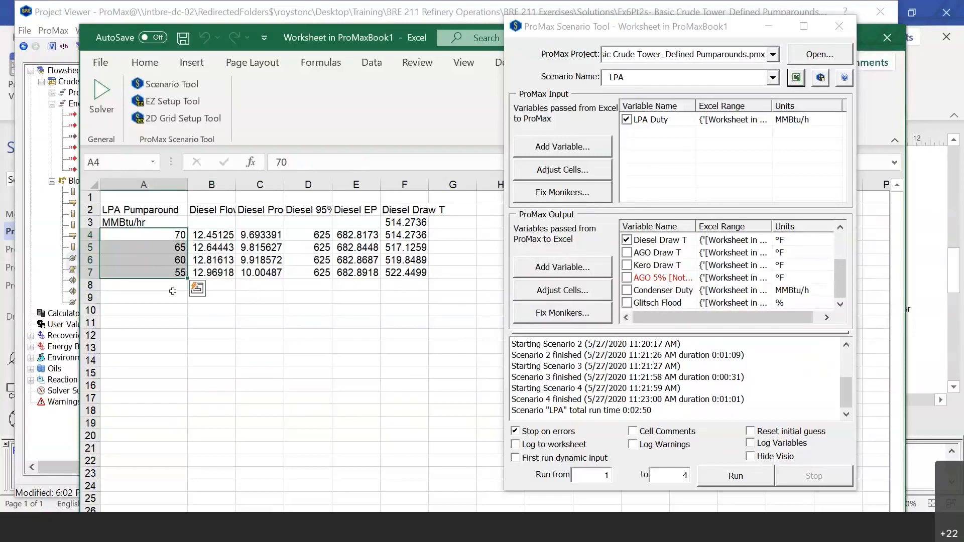
pyautogui.moveTo(623, 26); pyautogui.dragTo(733, 19)
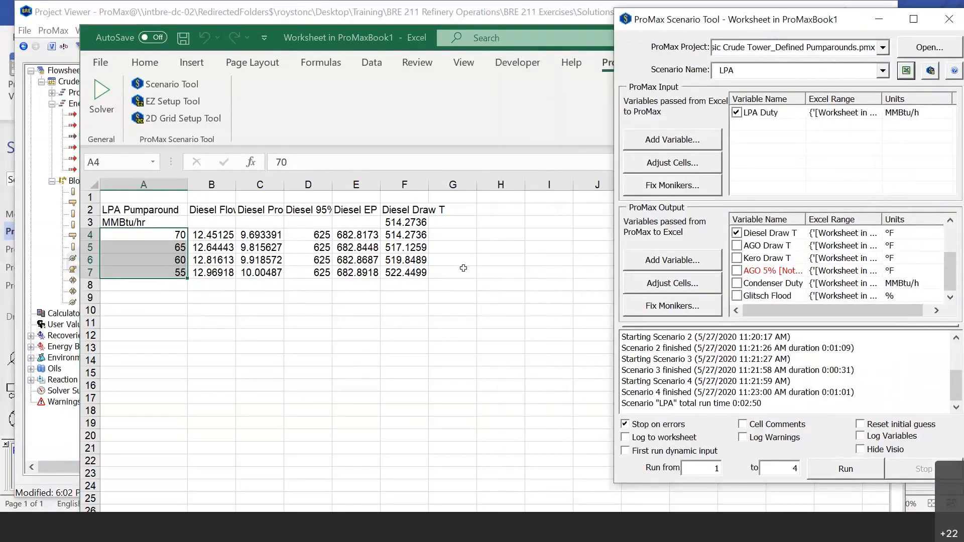
pyautogui.moveTo(684, 22); pyautogui.dragTo(527, 20)
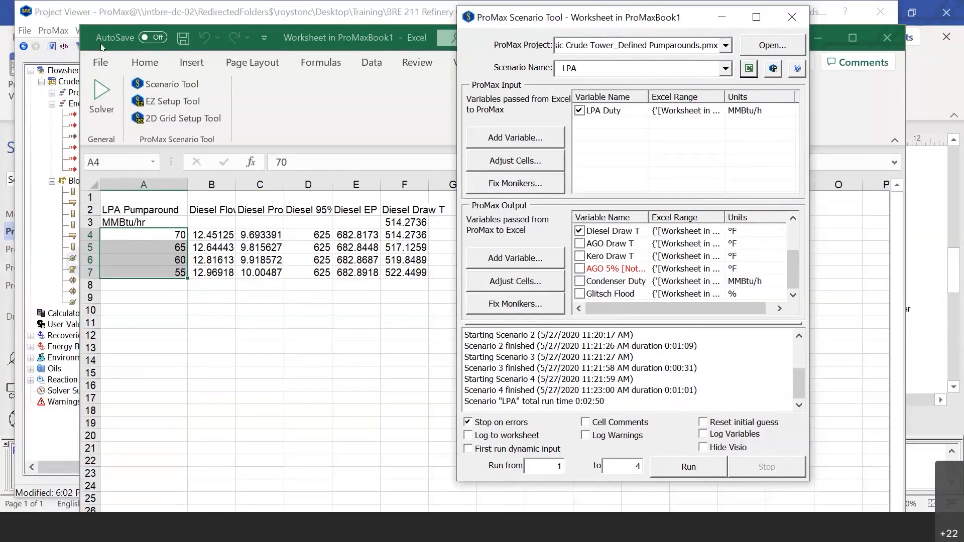
pyautogui.click(756, 17)
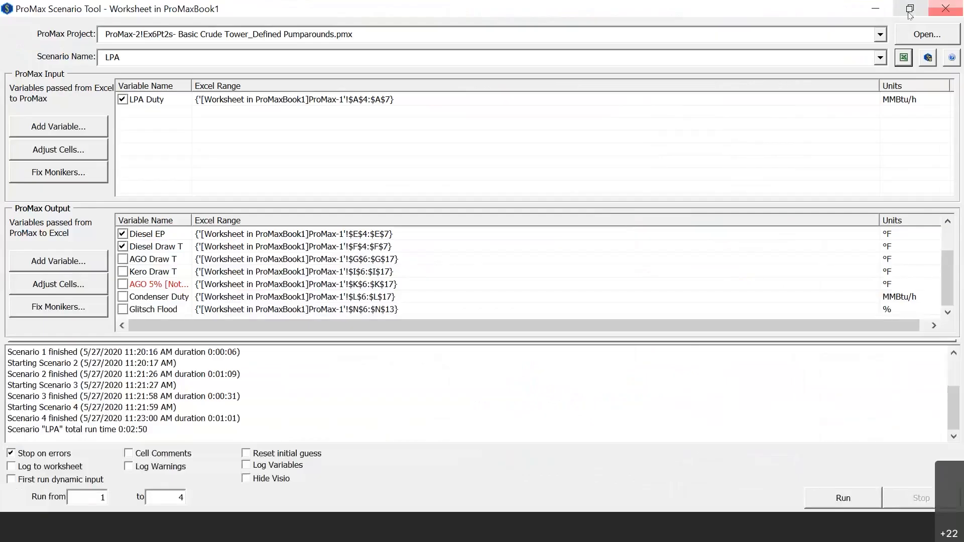
pyautogui.click(910, 10)
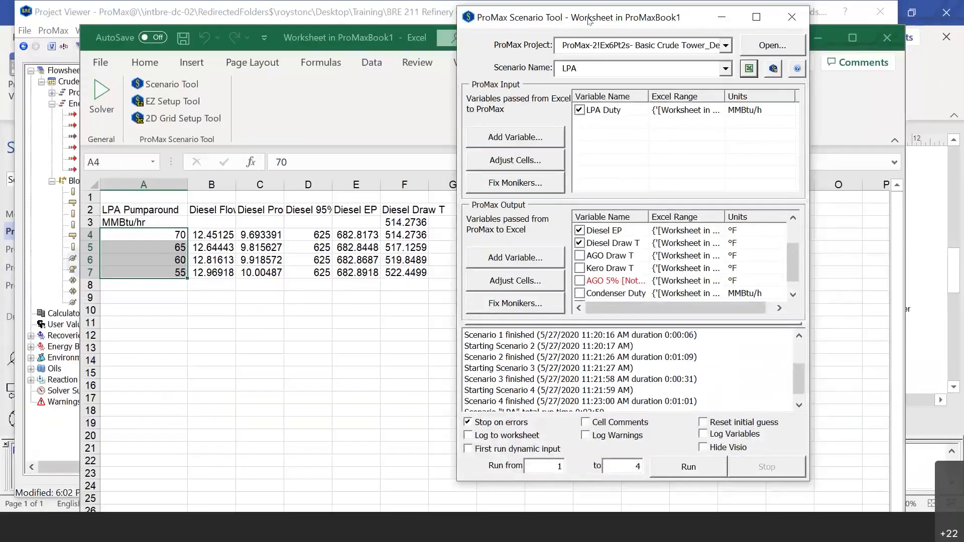
pyautogui.moveTo(703, 19); pyautogui.dragTo(831, 30)
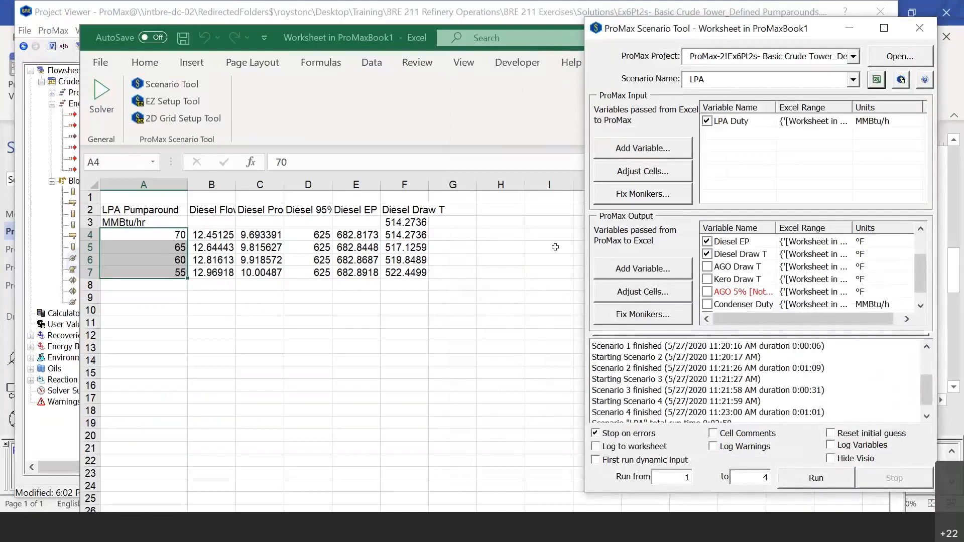
# Begin a new scenario output variable named AGO 5 with its cell address set to G4:G7
pyautogui.click(662, 271)
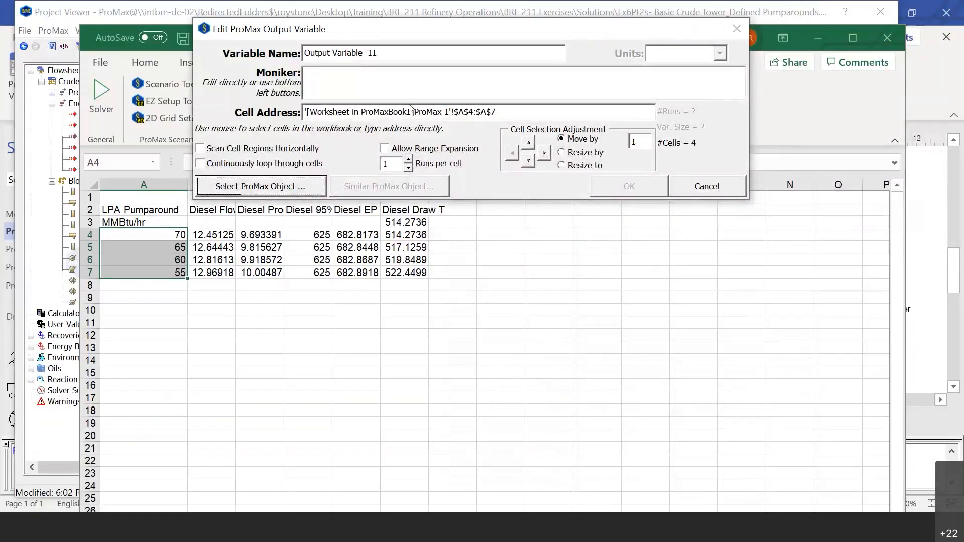
pyautogui.hotkey('ctrl', 'a')
pyautogui.write('AGO')
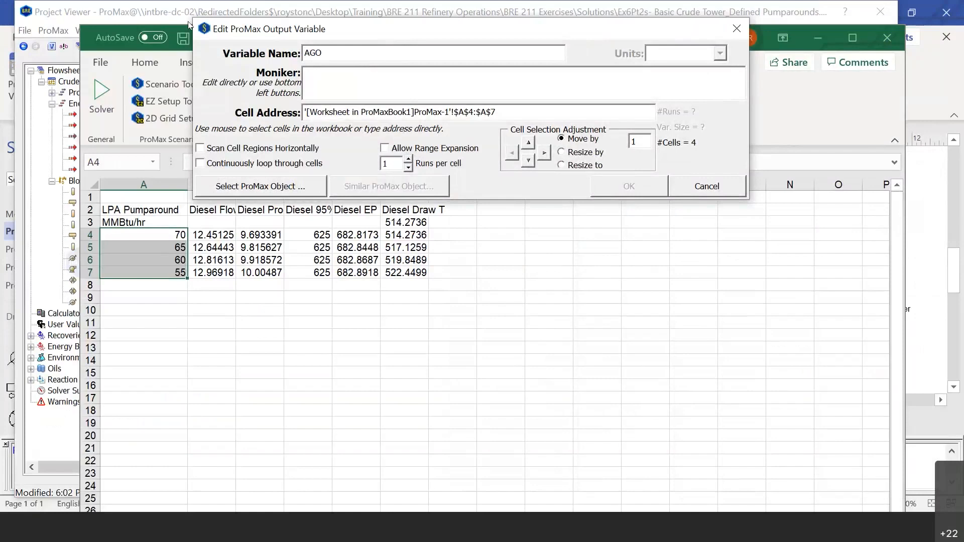
pyautogui.write(' 5')
pyautogui.click(544, 154)
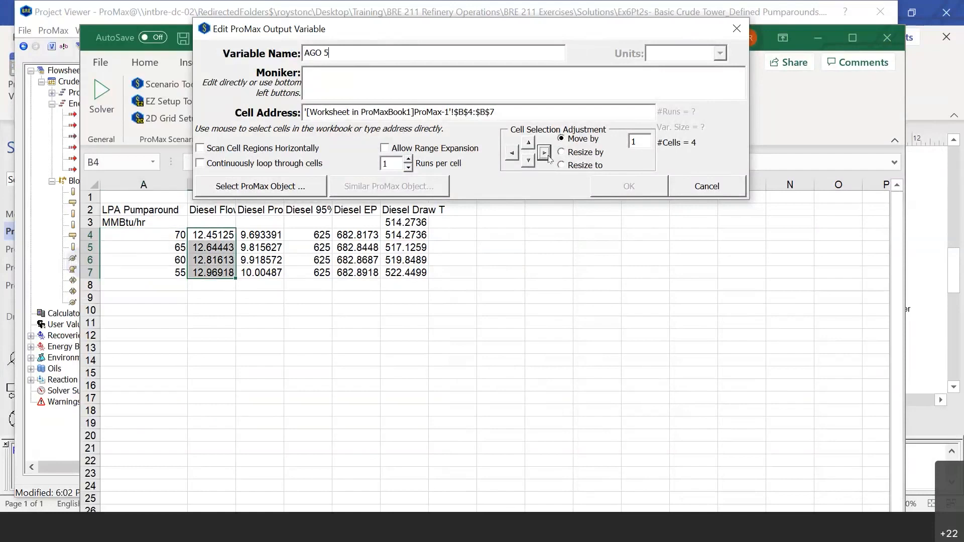
pyautogui.click(544, 153)
pyautogui.click(544, 153)
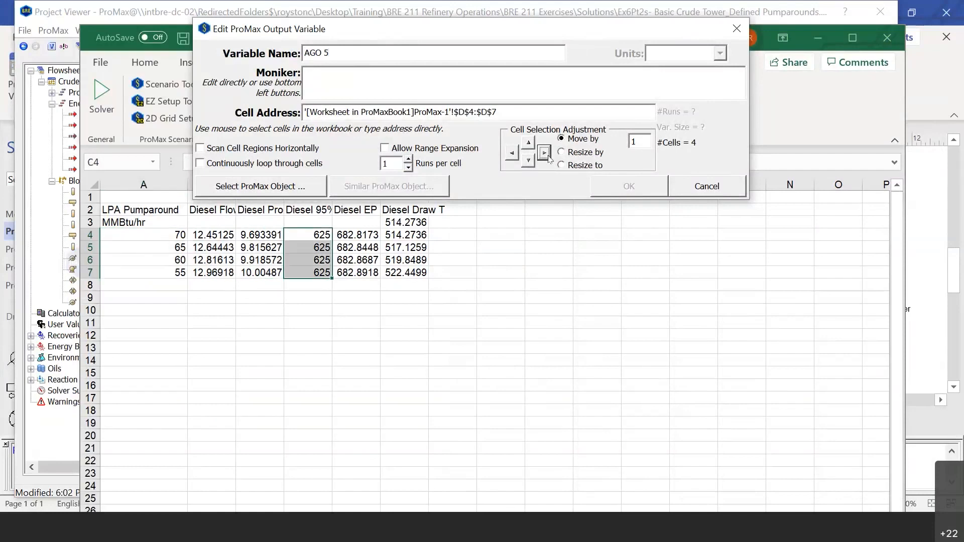
pyautogui.click(544, 153)
pyautogui.click(544, 153)
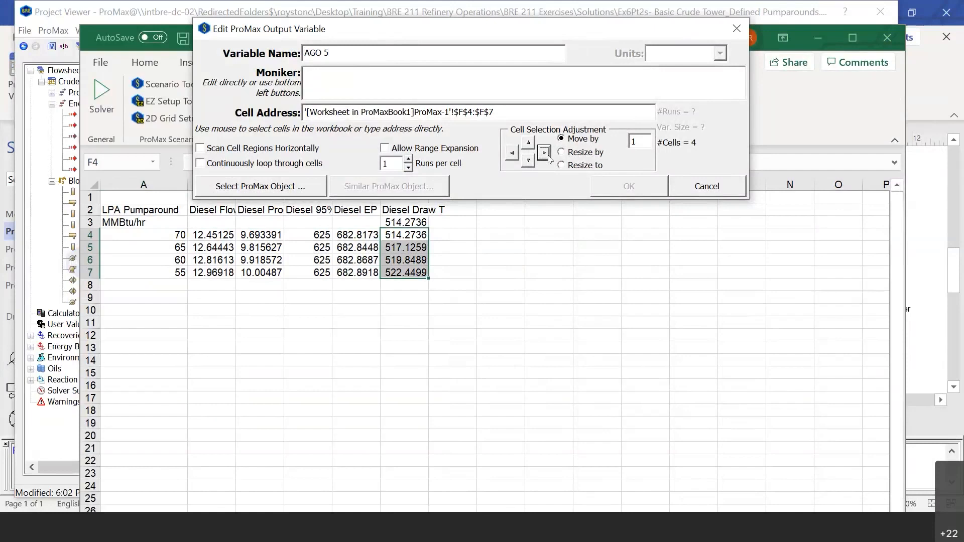
pyautogui.click(544, 153)
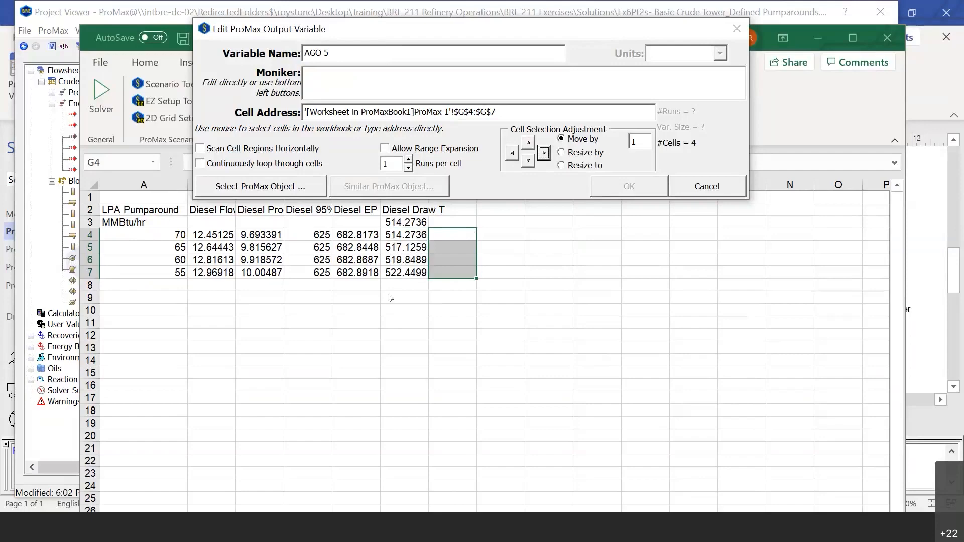
pyautogui.moveTo(421, 24); pyautogui.dragTo(485, 18)
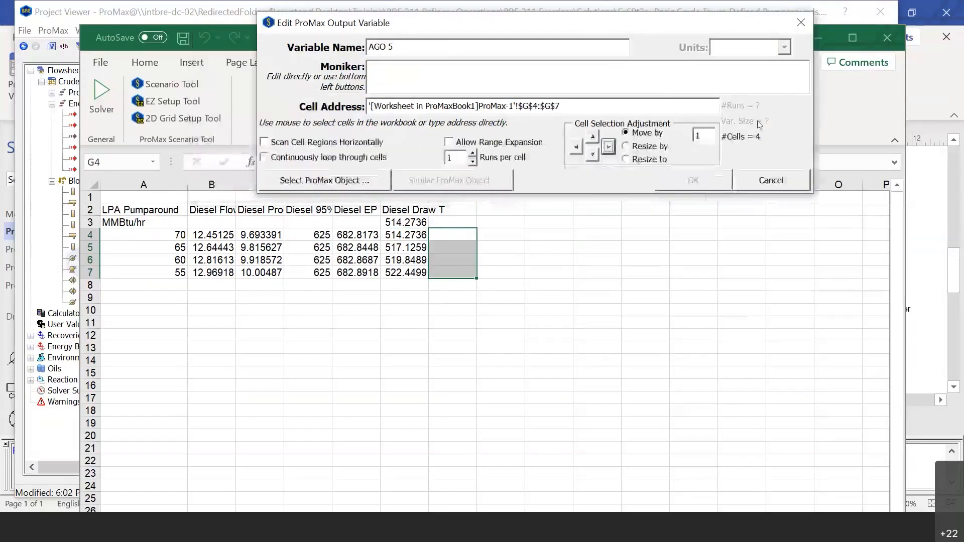
# Look for a distillation analysis under the AGO Product stream's selectable variables, and discard the new output variable
pyautogui.click(369, 186)
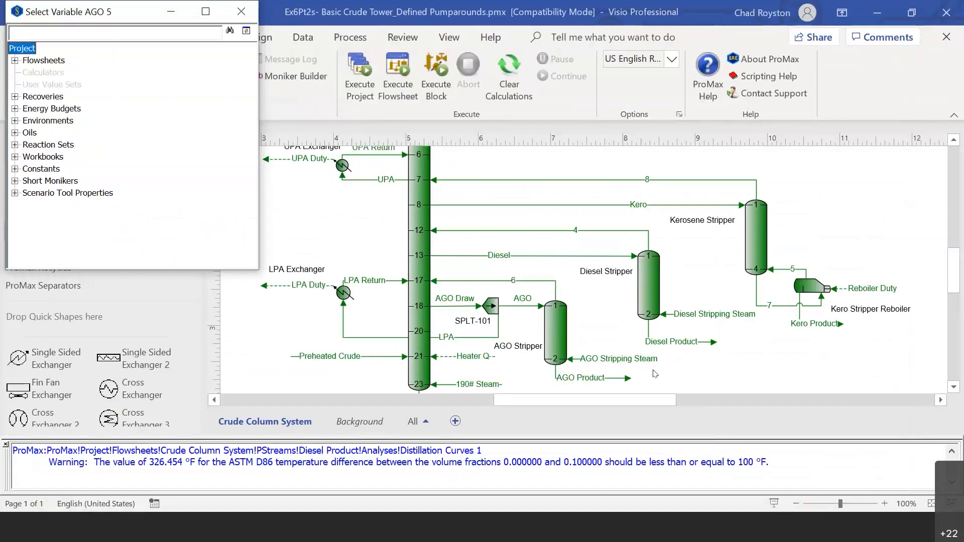
pyautogui.scroll(-1, 648, 377)
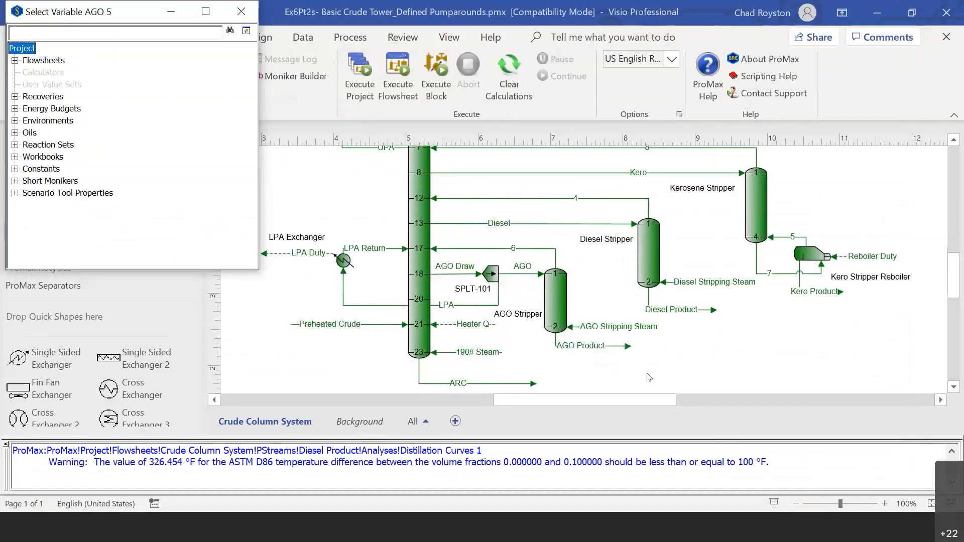
pyautogui.scroll(-1, 627, 347)
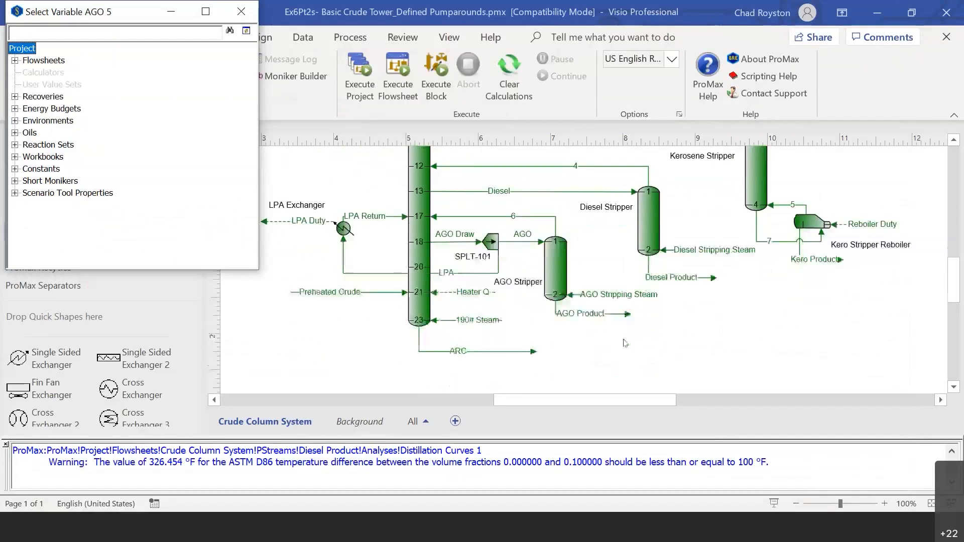
pyautogui.click(605, 314)
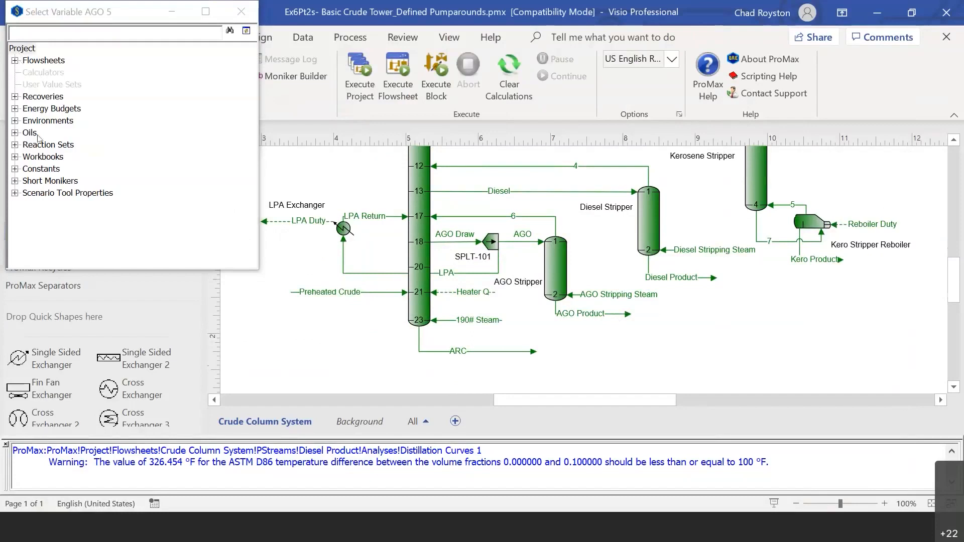
pyautogui.click(621, 314)
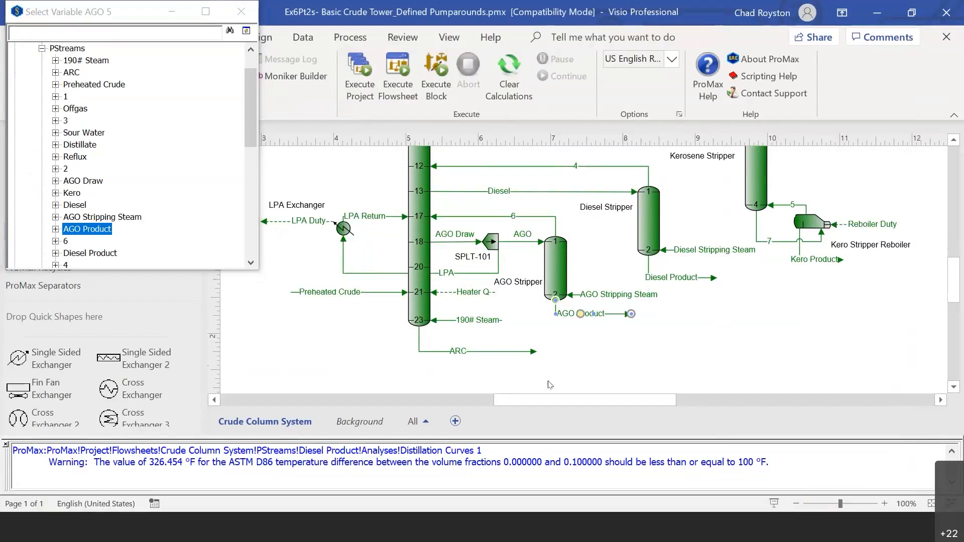
pyautogui.moveTo(254, 144); pyautogui.dragTo(242, 75)
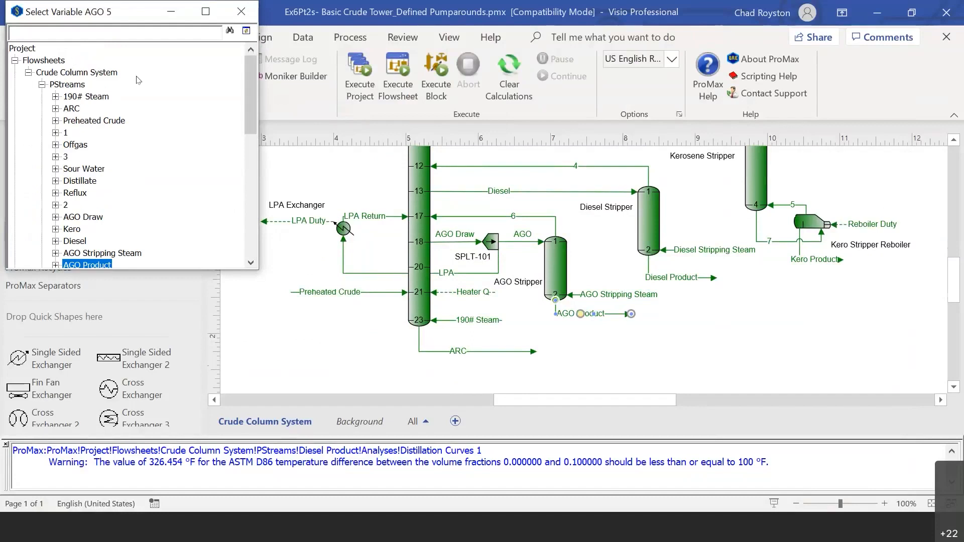
pyautogui.moveTo(251, 110); pyautogui.dragTo(252, 190)
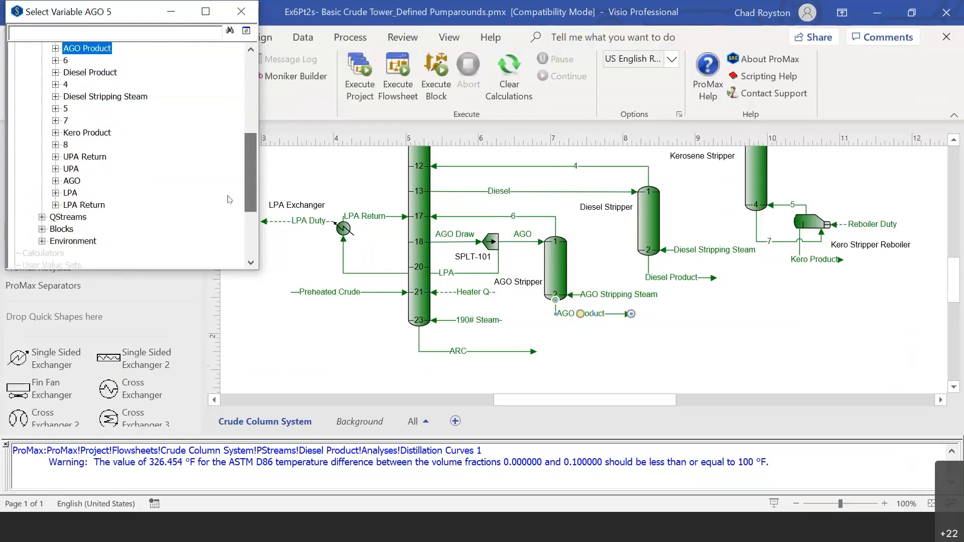
pyautogui.click(56, 48)
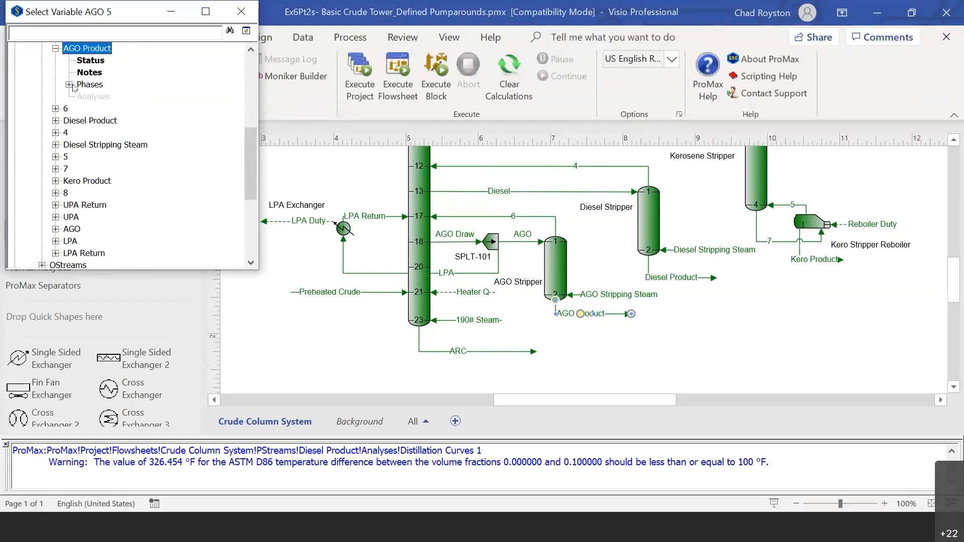
pyautogui.click(249, 22)
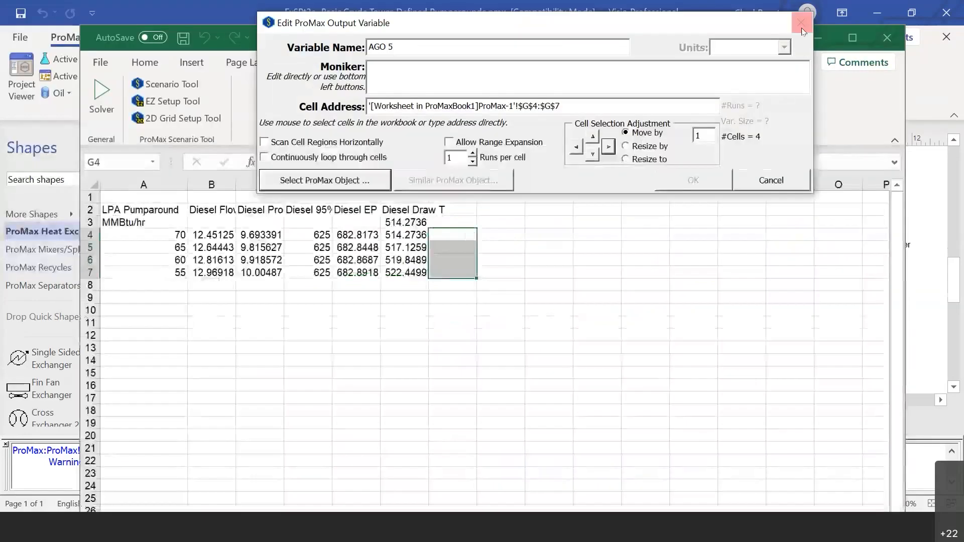
pyautogui.click(785, 183)
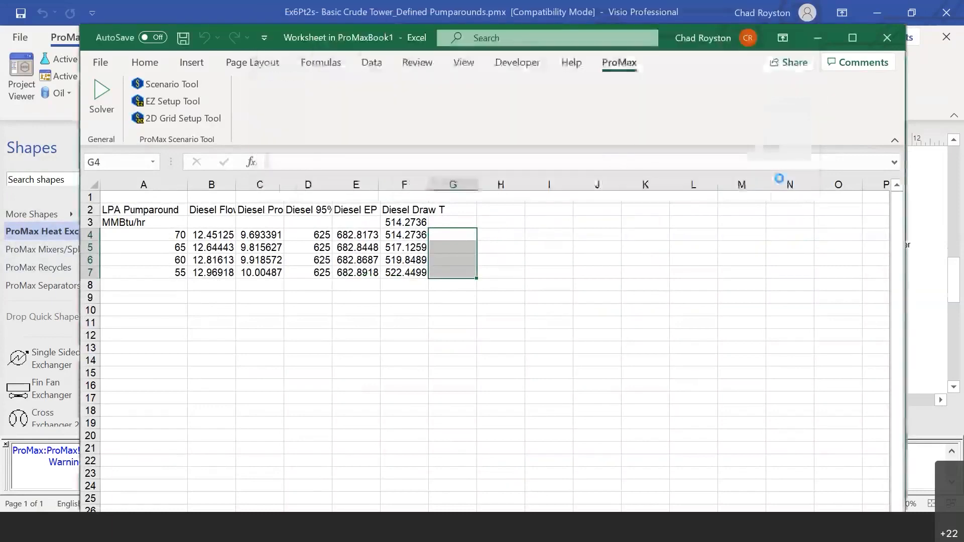
# Switch to the Visio flowsheet and add a Distillation Curves analysis to the AGO Product stream
pyautogui.click(607, 528)
pyautogui.click(463, 460)
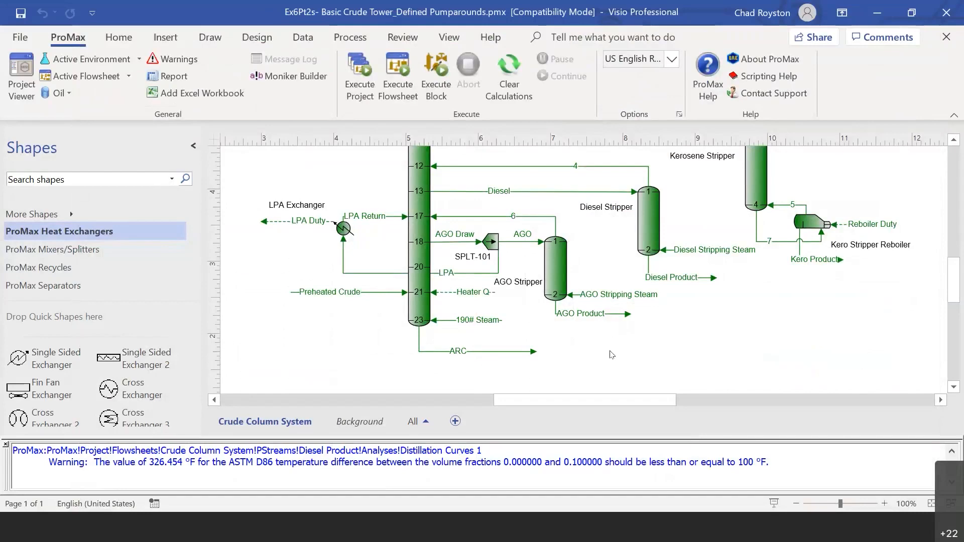
pyautogui.doubleClick(623, 314)
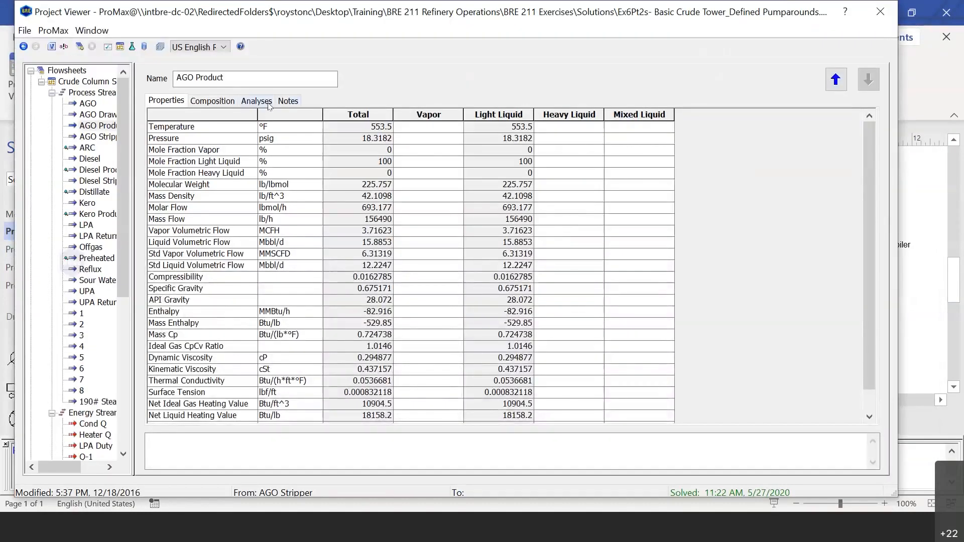
pyautogui.click(269, 104)
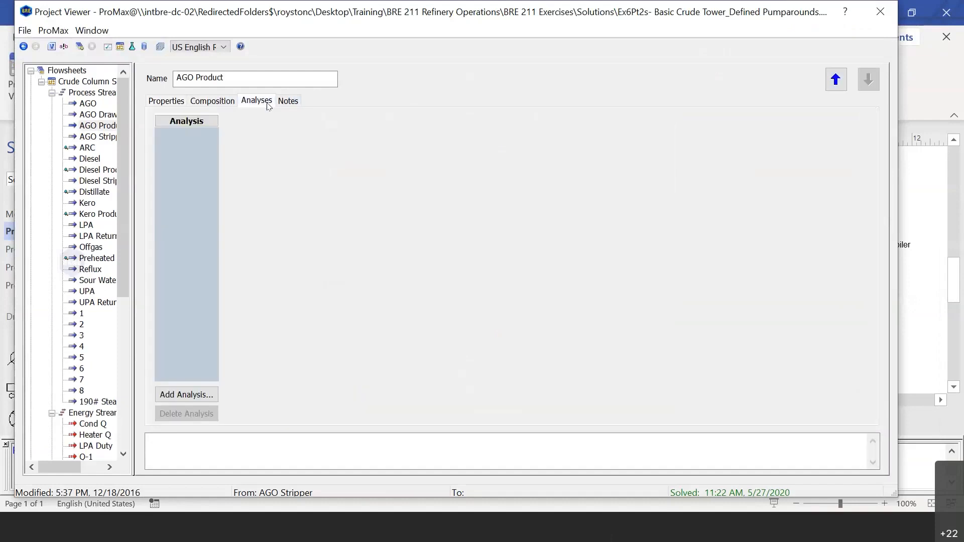
pyautogui.click(201, 396)
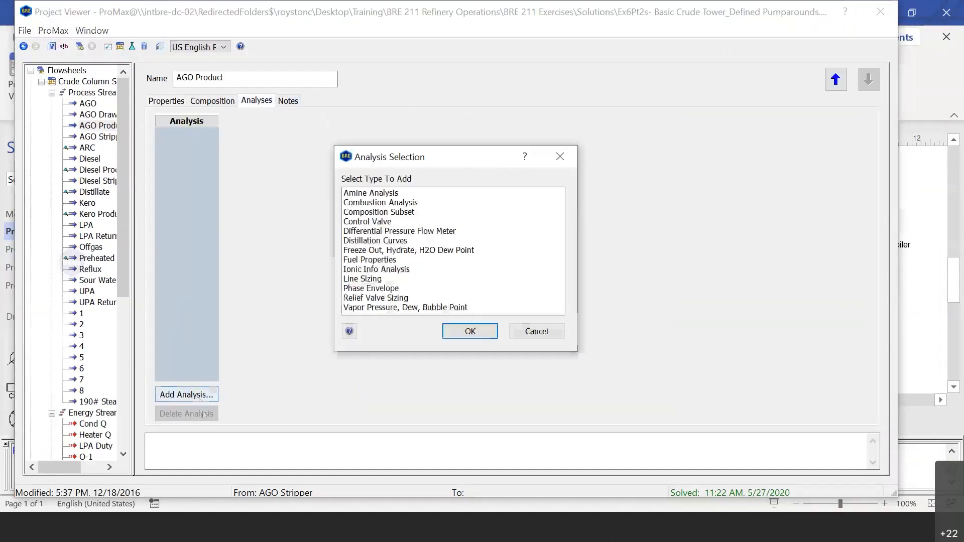
pyautogui.click(397, 242)
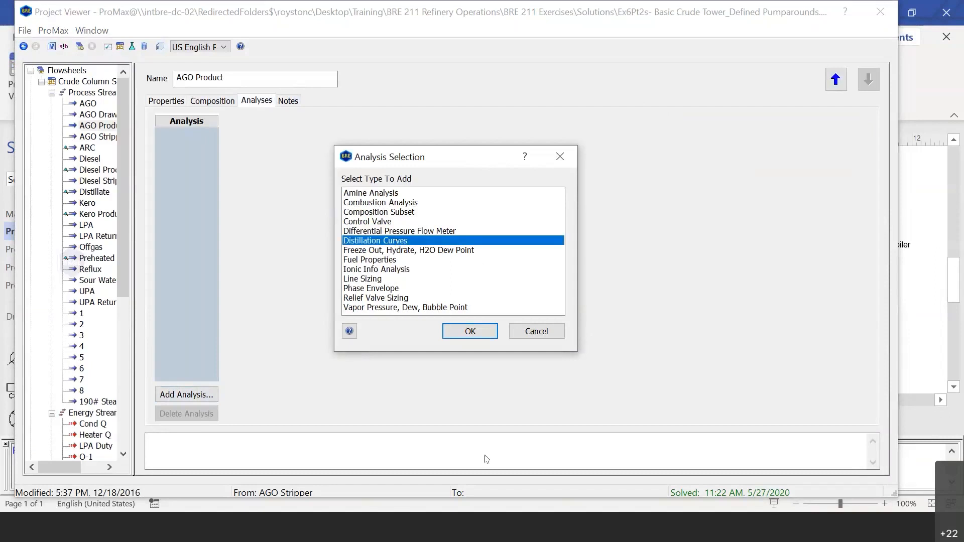
pyautogui.click(469, 334)
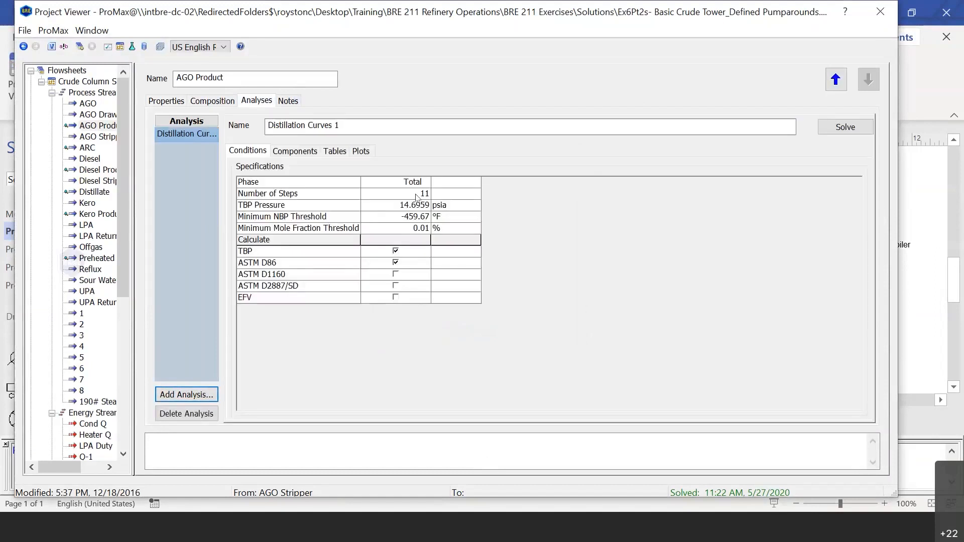
# Set the AGO Product distillation analysis to 21 steps and solve it
pyautogui.click(408, 198)
pyautogui.write('21')
pyautogui.moveTo(650, 12); pyautogui.dragTo(615, 33)
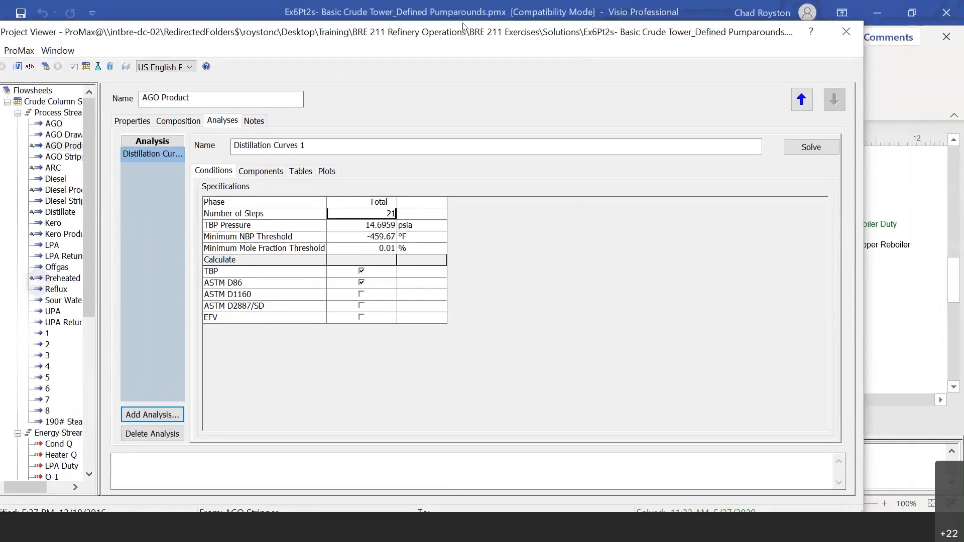
pyautogui.moveTo(455, 42); pyautogui.dragTo(339, 33)
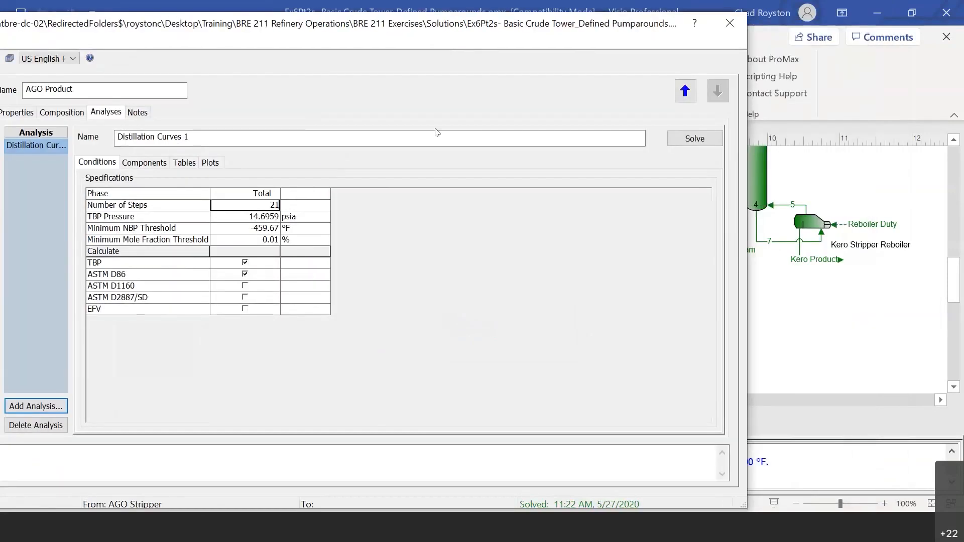
pyautogui.click(694, 143)
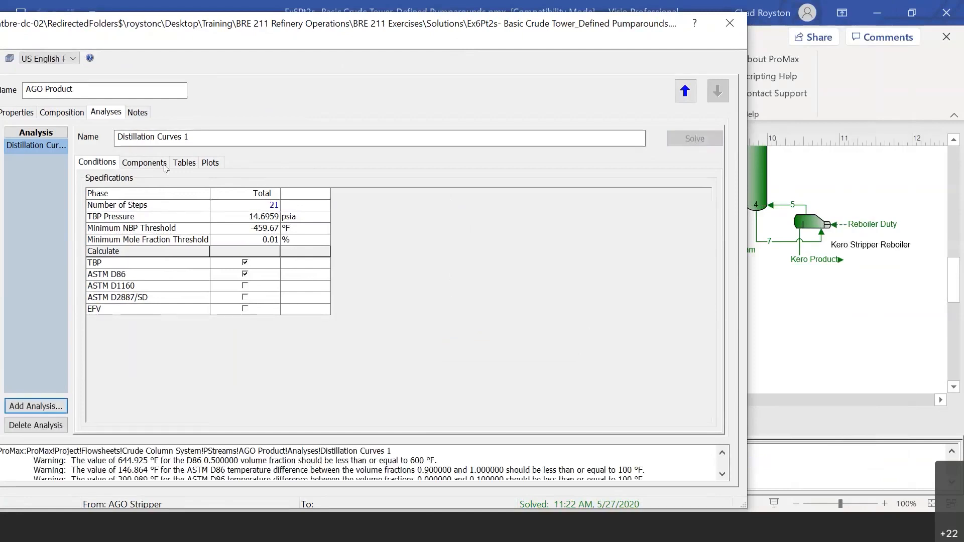
# Examine the AGO Product ASTM D86 results in the distillation table and curve plot, and close the stream's viewer
pyautogui.click(185, 163)
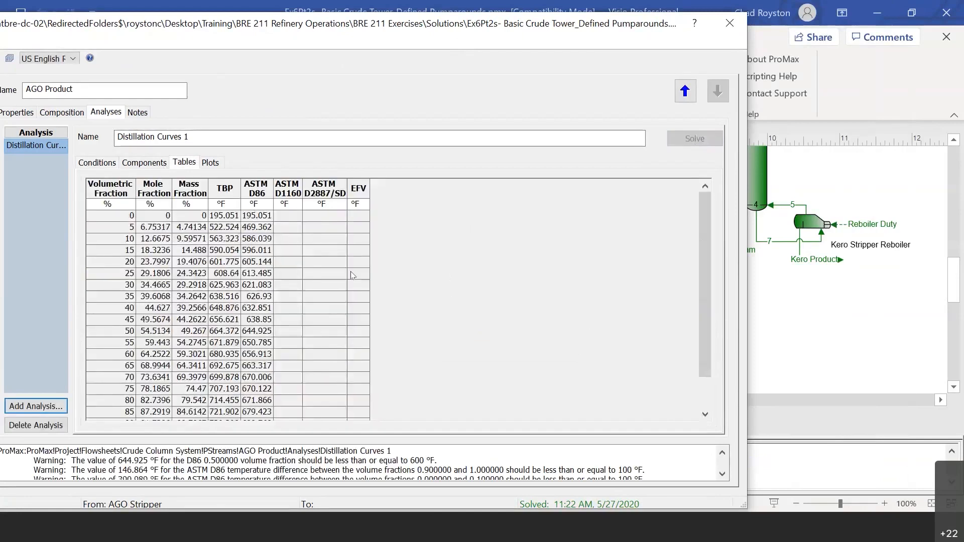
pyautogui.click(263, 217)
pyautogui.scroll(-1, 303, 354)
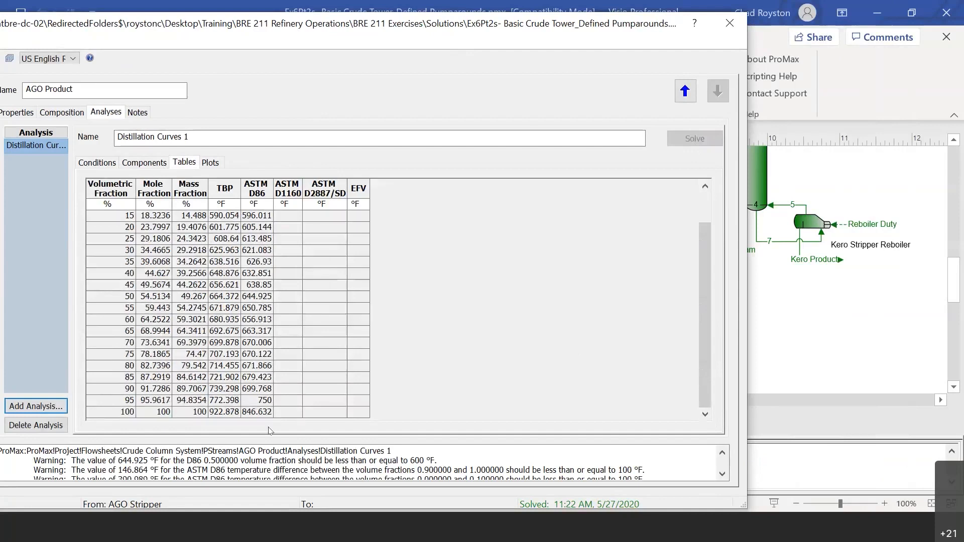
pyautogui.click(210, 162)
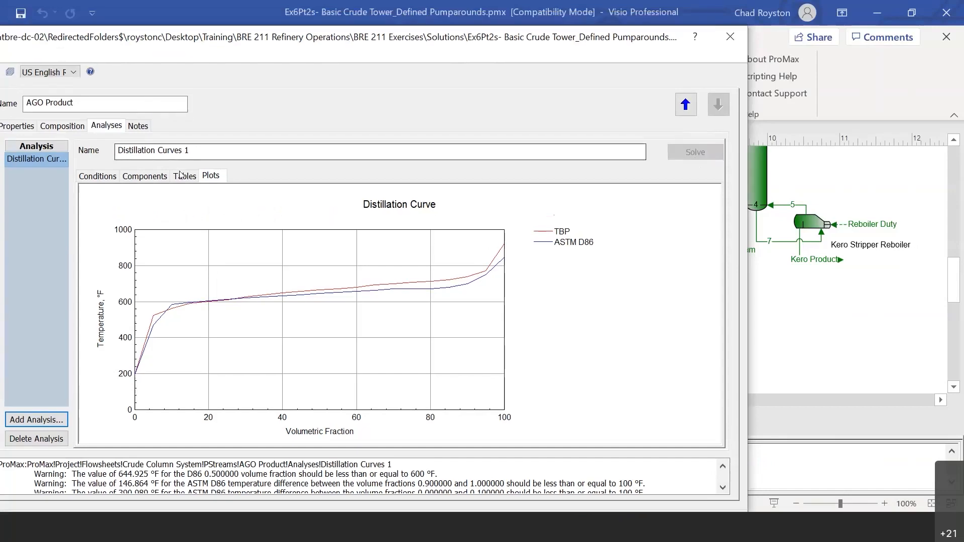
pyautogui.moveTo(383, 44); pyautogui.dragTo(297, 58)
pyautogui.click(643, 51)
pyautogui.click(616, 342)
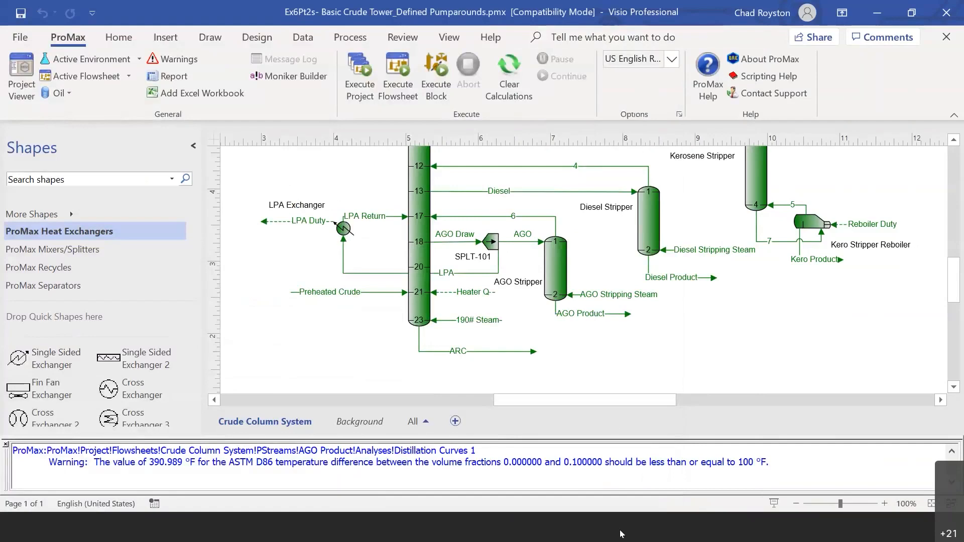
# Return to the Excel workbook and assign the existing AGO 5% output variable to cells G4:G7
pyautogui.click(647, 466)
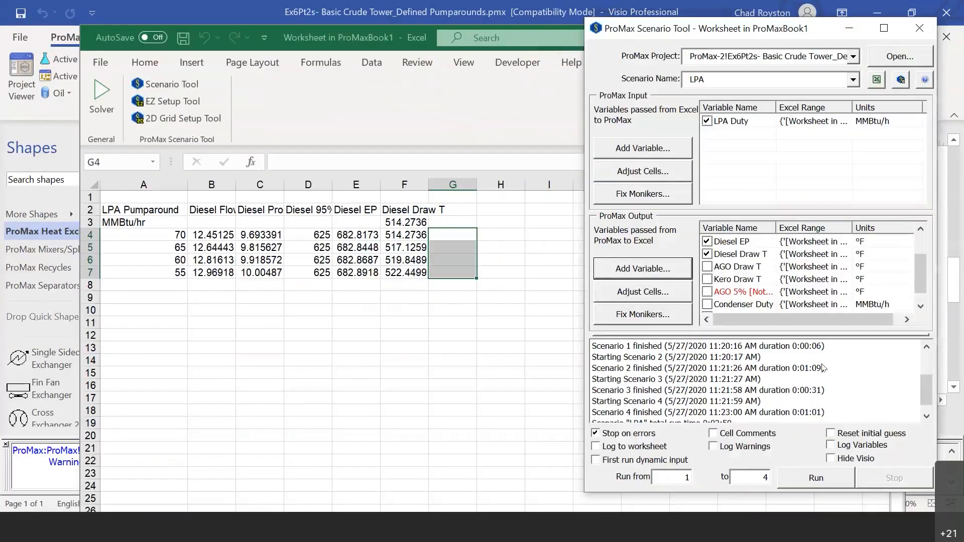
pyautogui.doubleClick(742, 288)
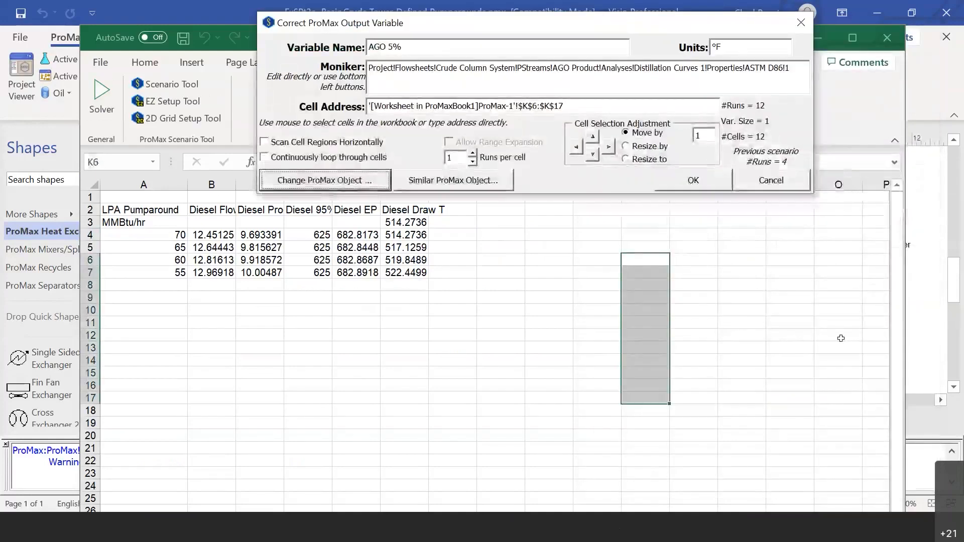
pyautogui.click(458, 221)
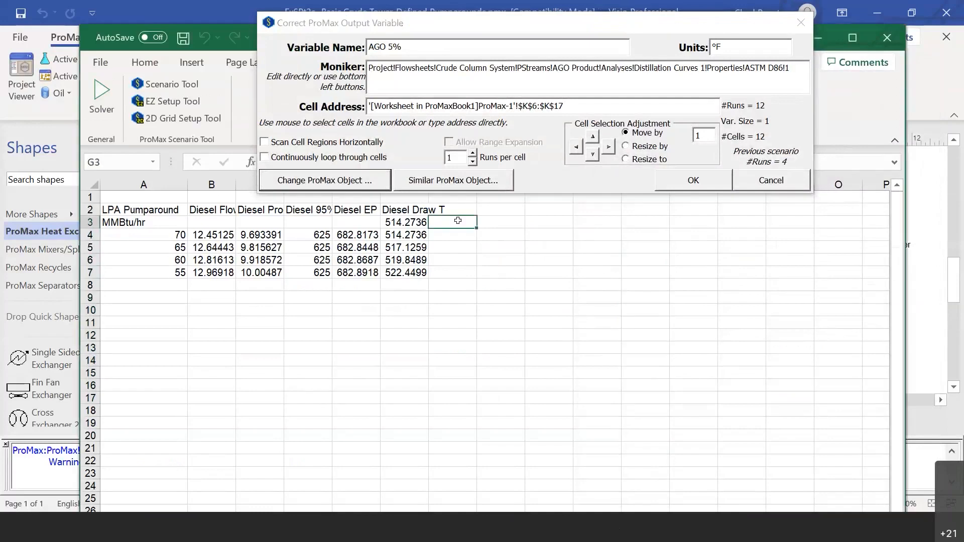
pyautogui.moveTo(452, 230); pyautogui.dragTo(444, 270)
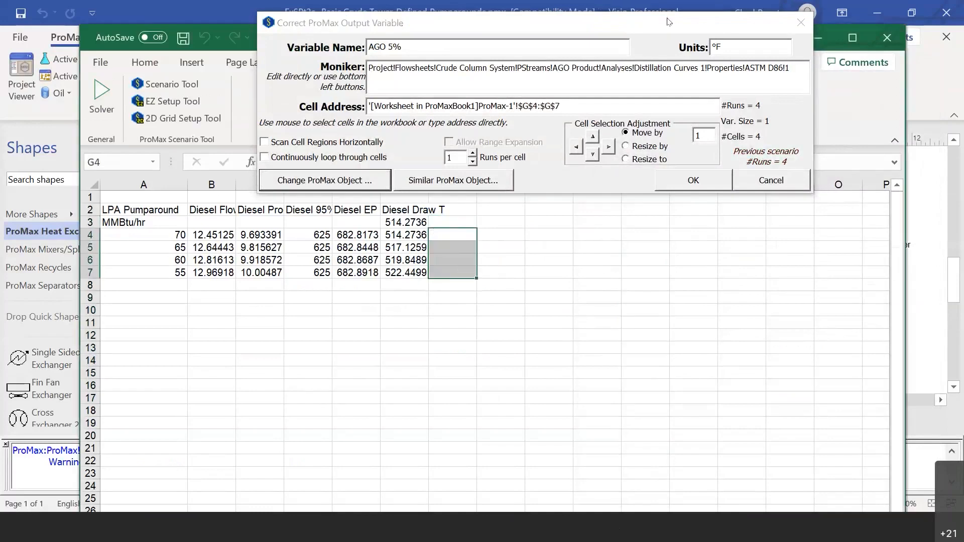
pyautogui.moveTo(608, 23); pyautogui.dragTo(549, 41)
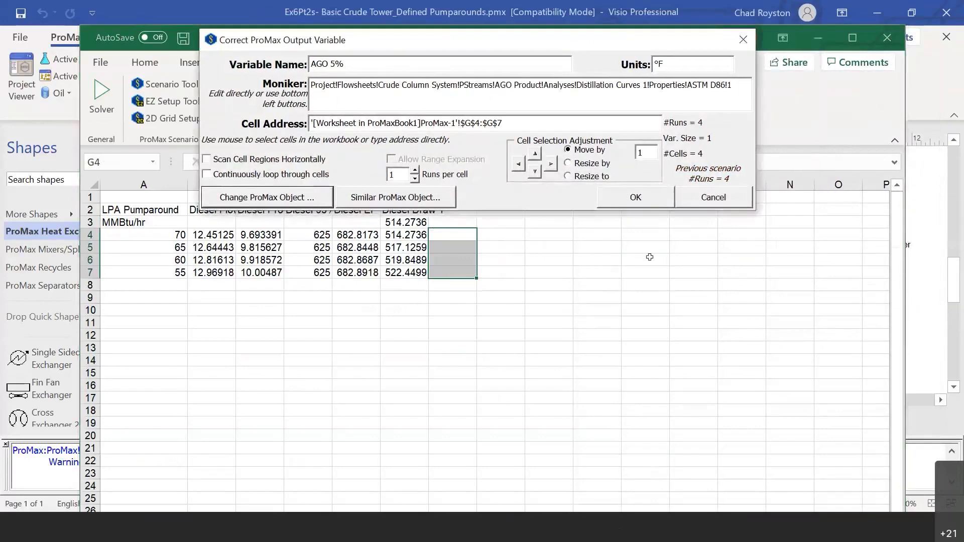
pyautogui.click(635, 197)
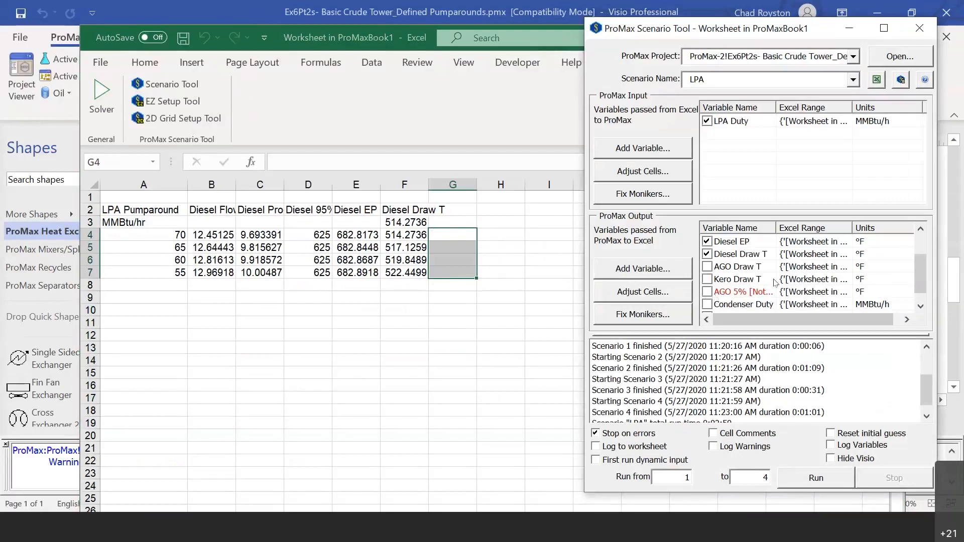
# Try to add a new output variable named AGO 5% from the AGO Product stream's distillation analysis
pyautogui.scroll(-1, 779, 284)
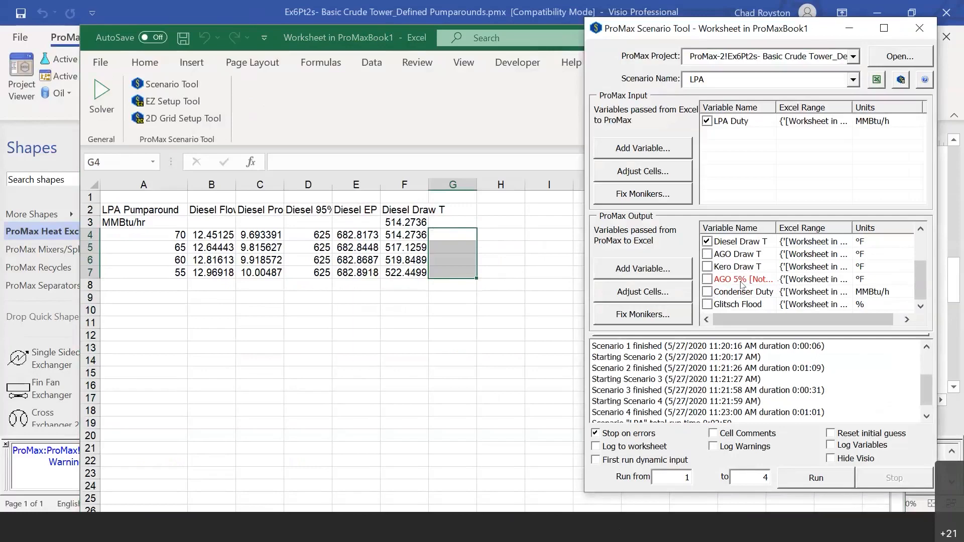
pyautogui.click(673, 272)
pyautogui.click(429, 56)
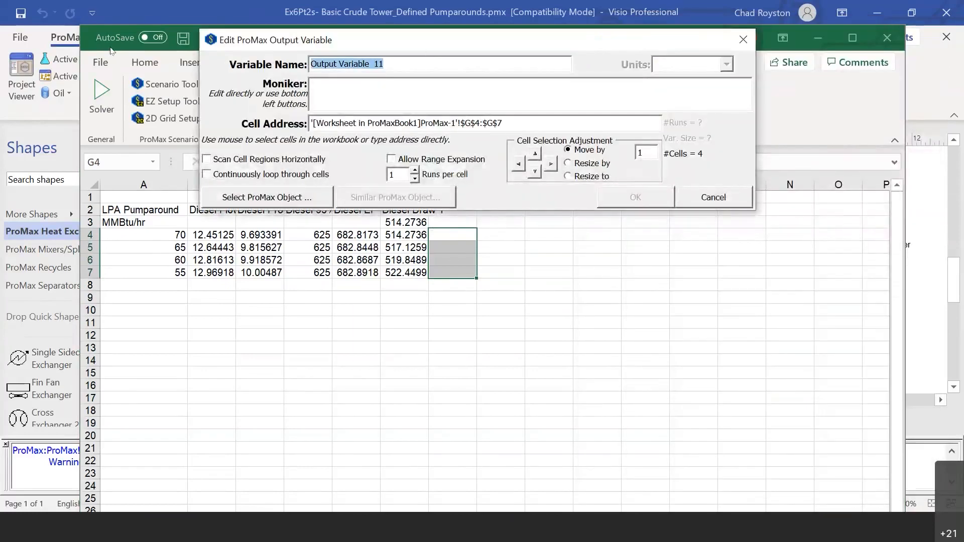
pyautogui.write('AGO 5%')
pyautogui.click(302, 197)
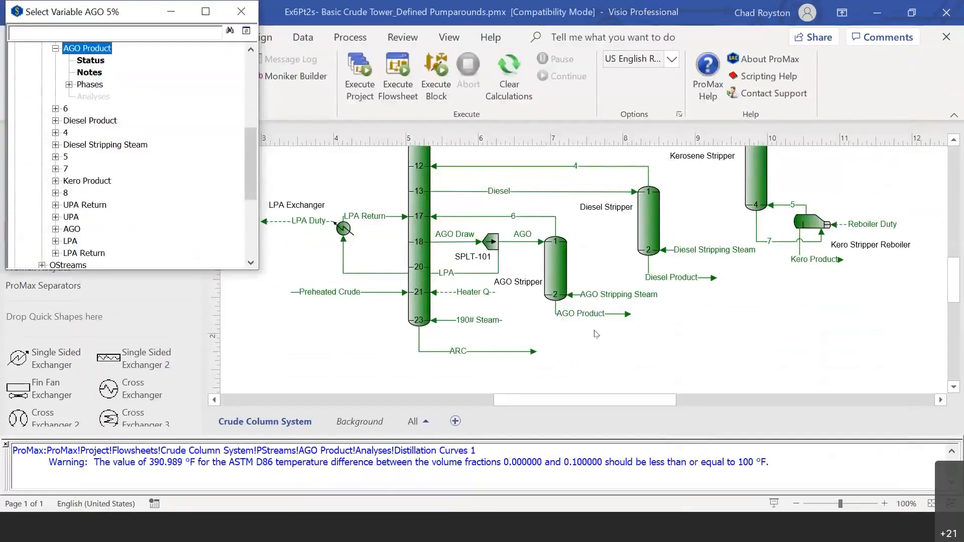
pyautogui.click(619, 312)
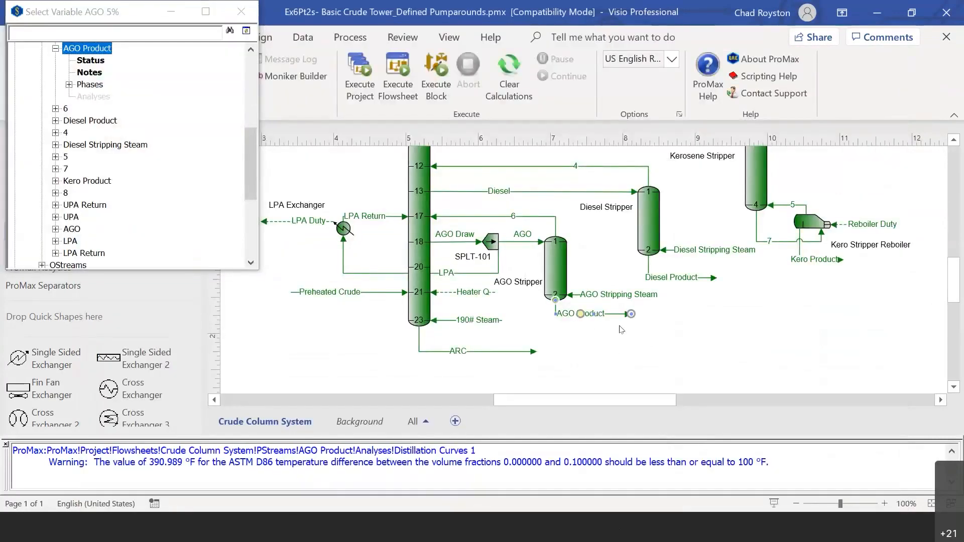
pyautogui.click(69, 85)
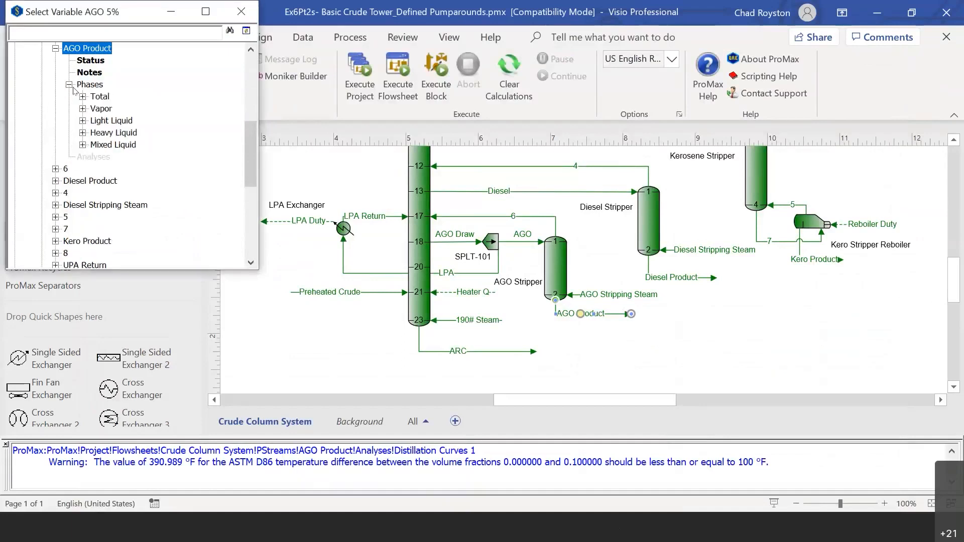
# Minimize the variable selection window, clear all calculations and execute the flowsheet again
pyautogui.click(181, 19)
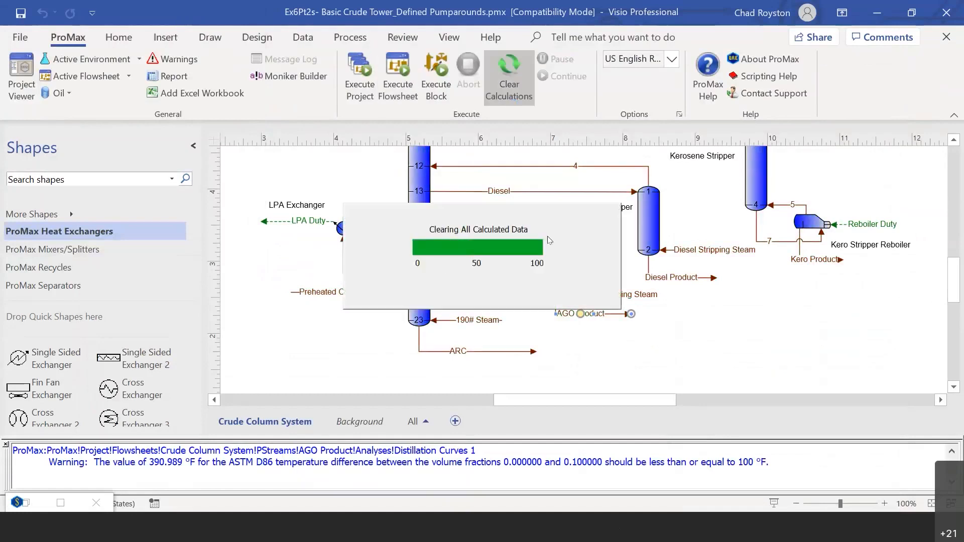
pyautogui.click(407, 98)
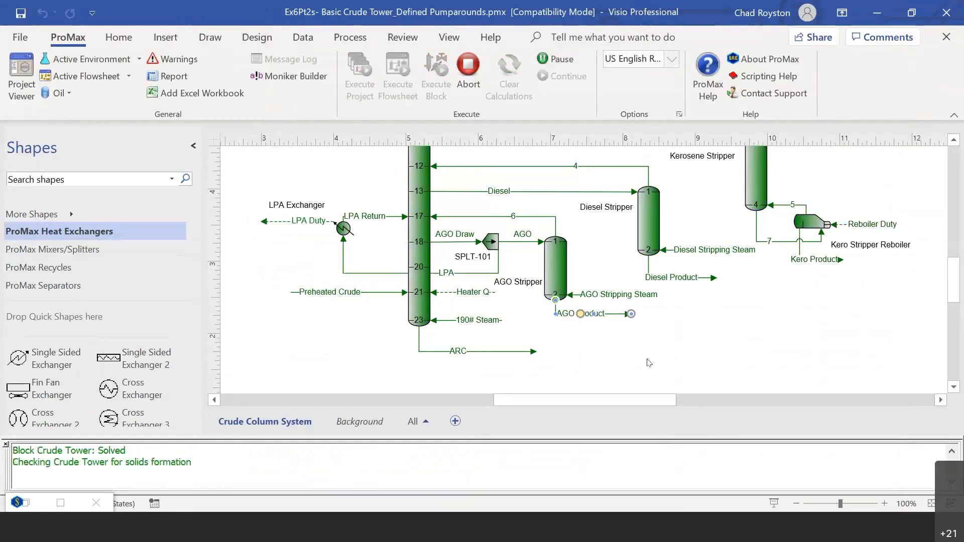
# Switch to the completed pumparound workbook and try to add an output variable named AGO 5 to its LPA scenario
pyautogui.click(611, 531)
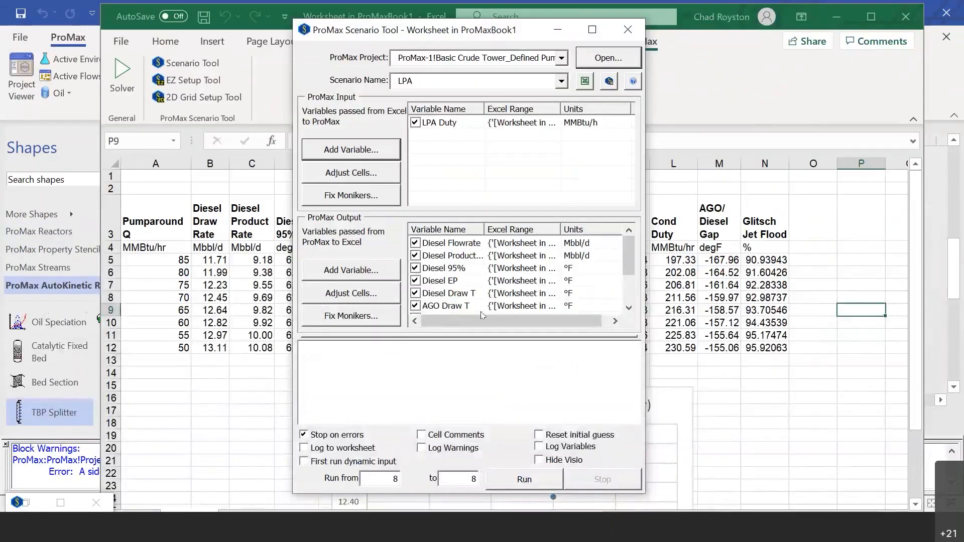
pyautogui.scroll(-2, 482, 312)
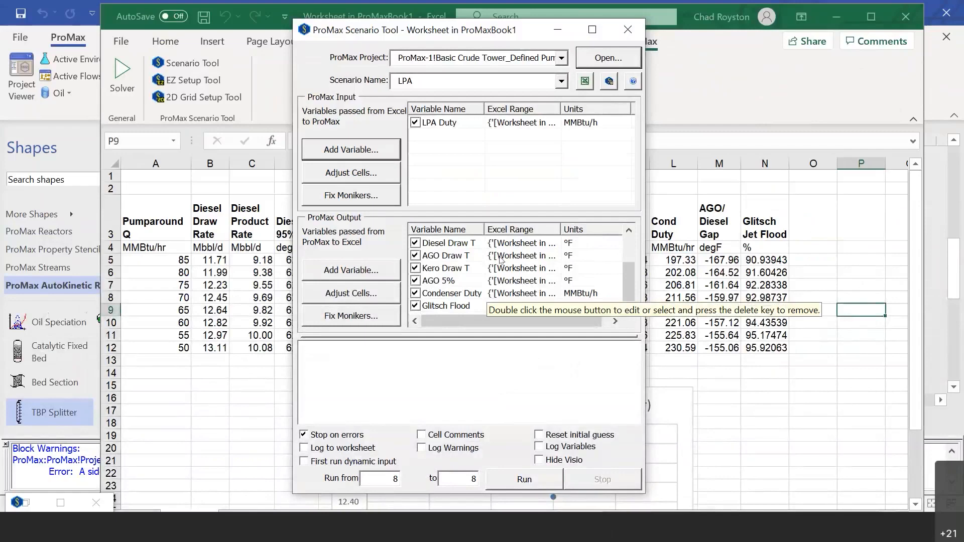
pyautogui.click(386, 272)
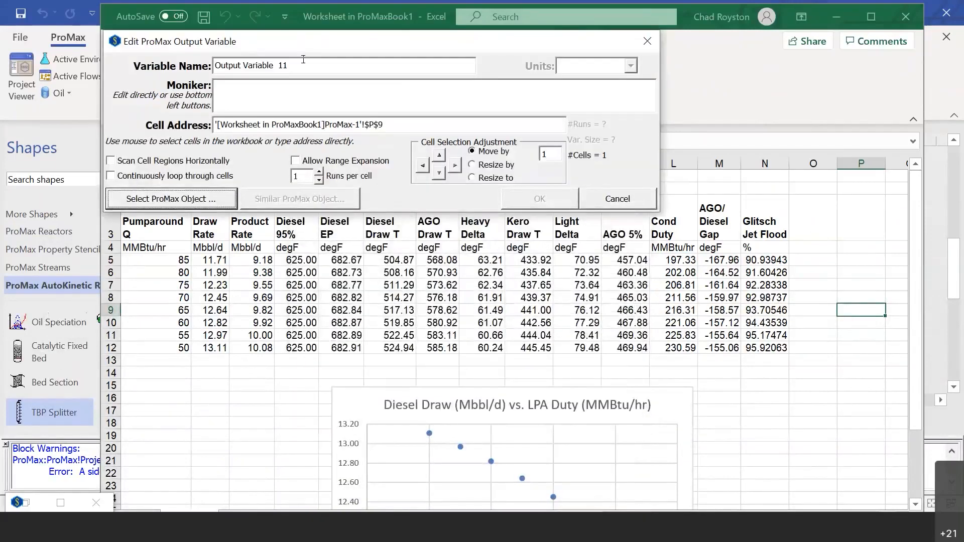
pyautogui.write('AGO 5')
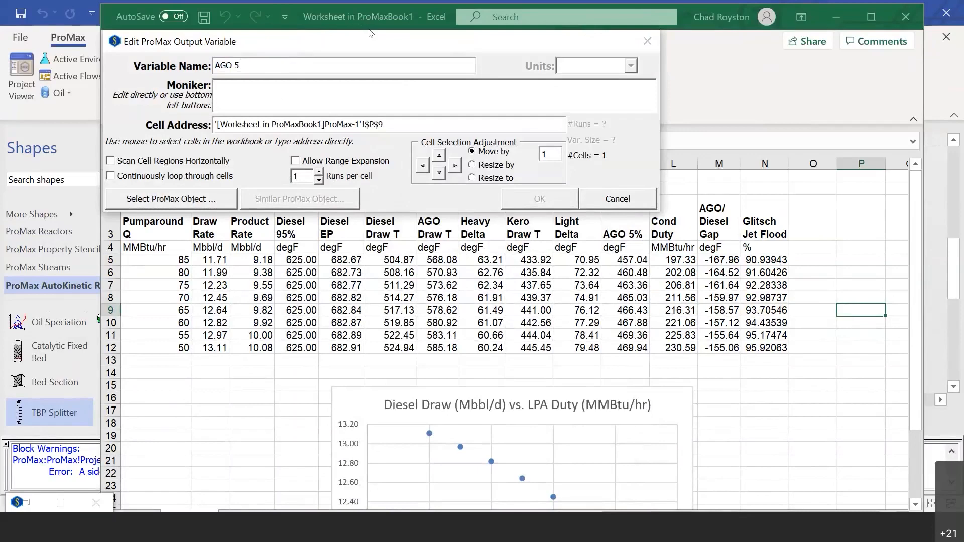
pyautogui.click(233, 201)
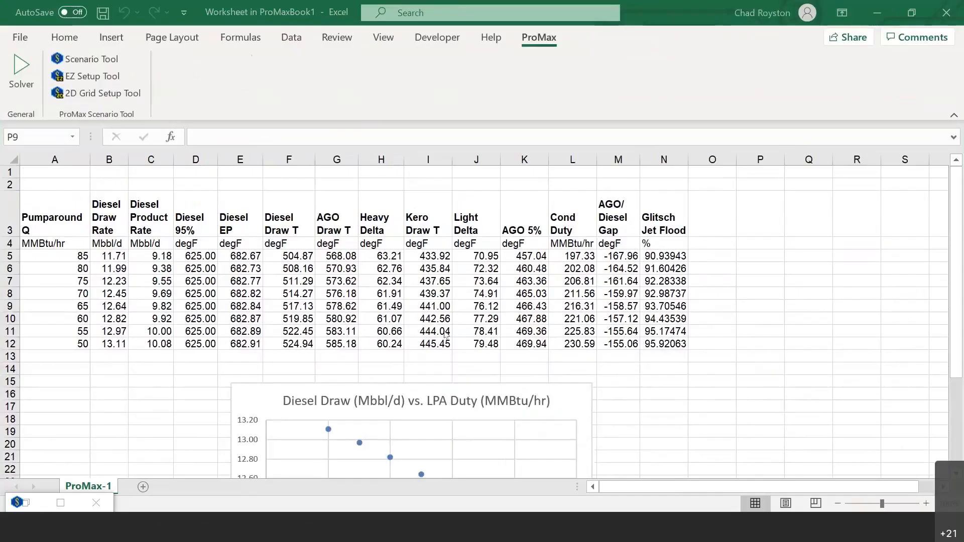
# Examine the AGO 5% temperatures across the scenarios alongside the Diesel 95% and AGO/Diesel Gap columns
pyautogui.click(531, 268)
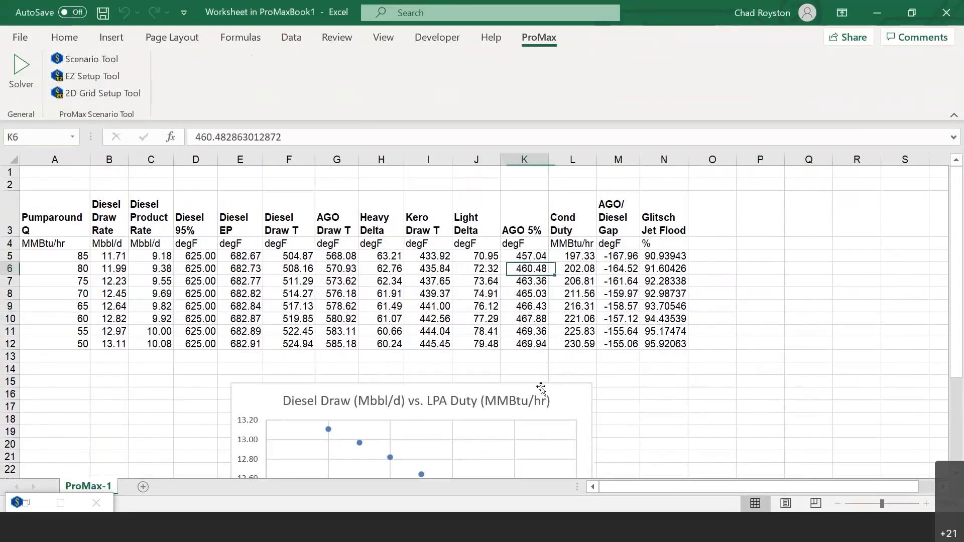
pyautogui.click(532, 344)
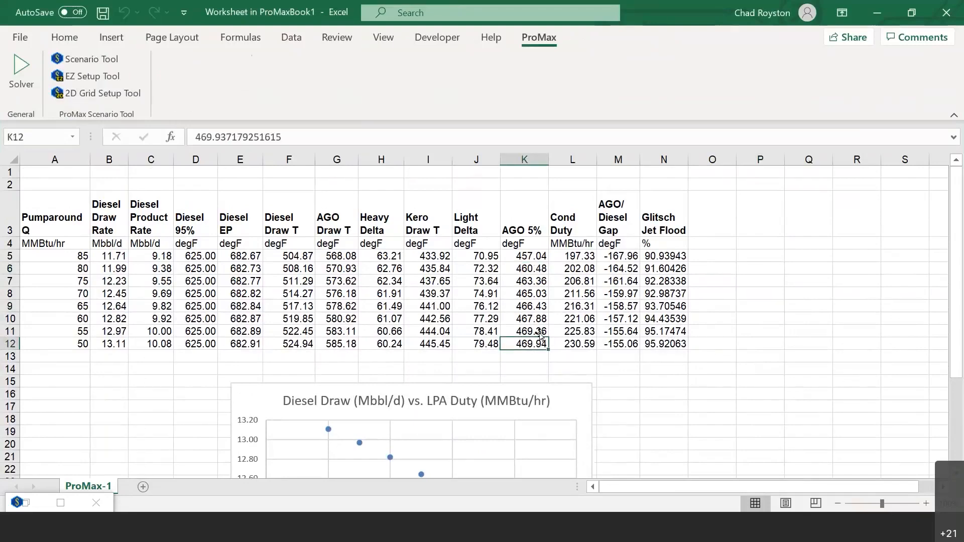
pyautogui.click(625, 232)
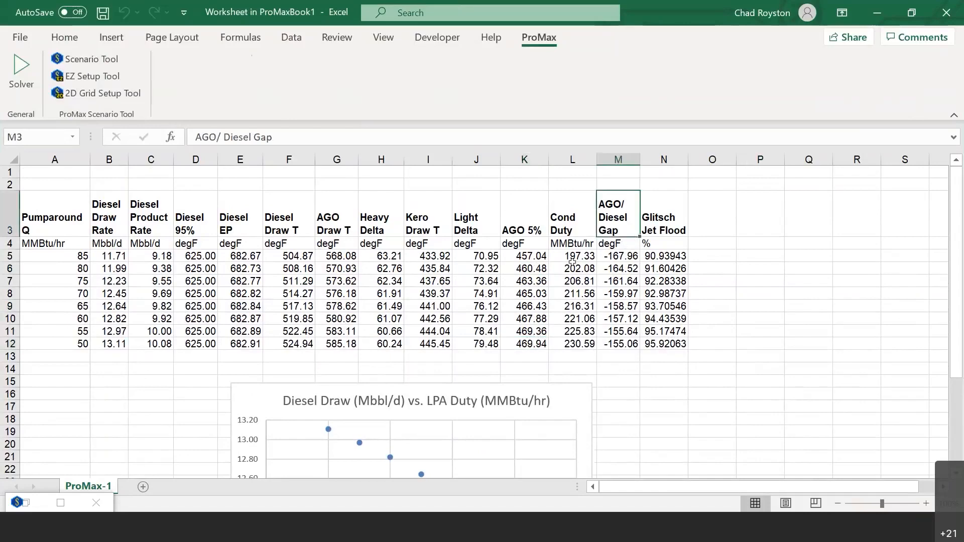
pyautogui.click(541, 254)
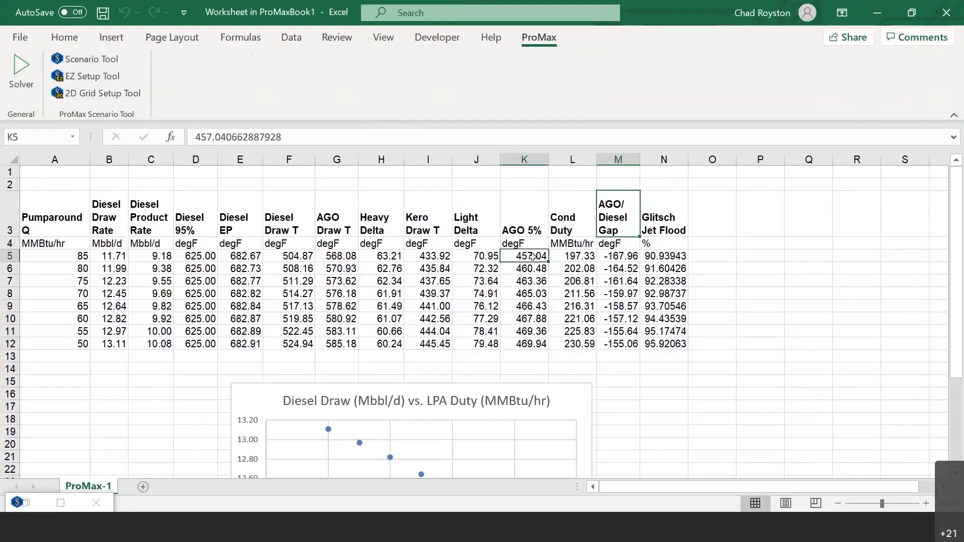
pyautogui.click(211, 259)
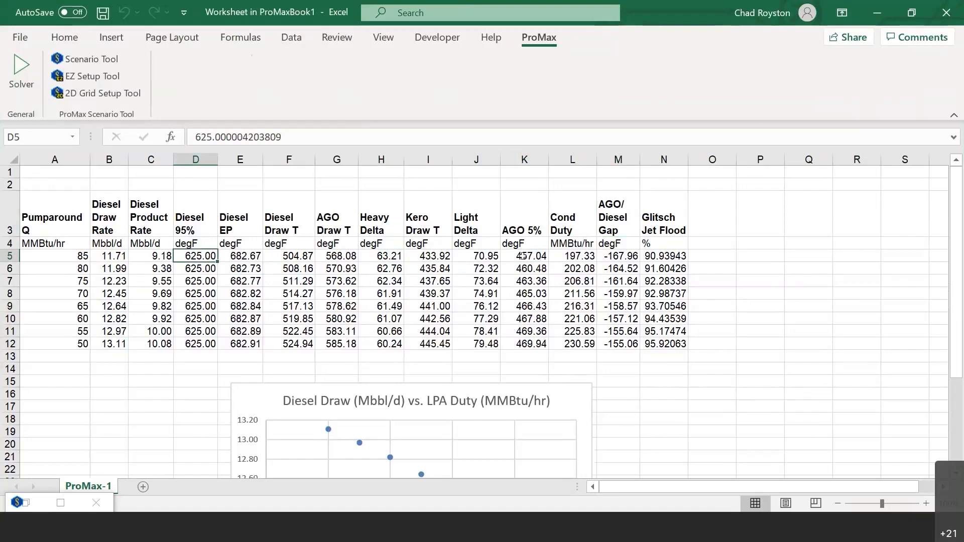
pyautogui.moveTo(535, 256); pyautogui.dragTo(525, 348)
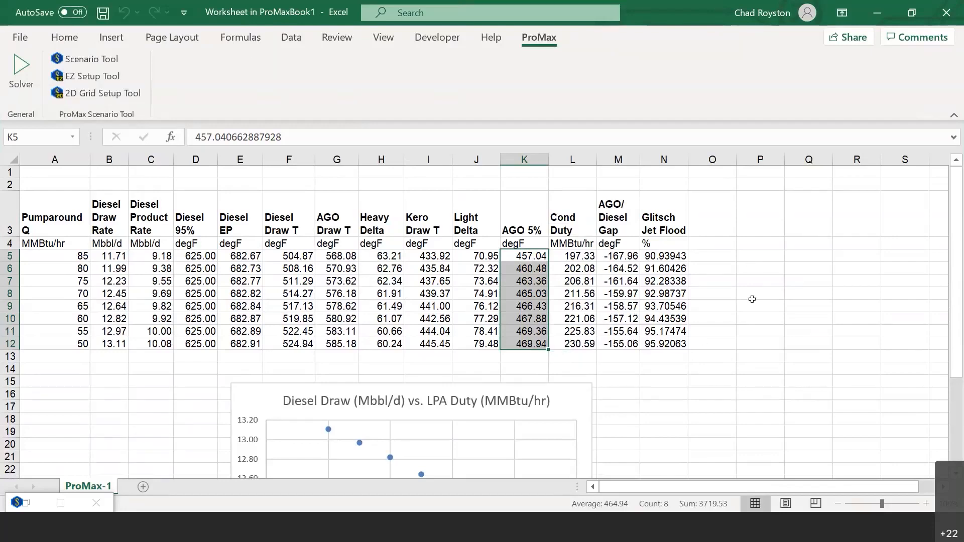
# Compare the pumparound duties with the Diesel Draw vs. LPA Duty chart and the AGO/Diesel Gap values
pyautogui.moveTo(60, 256); pyautogui.dragTo(60, 337)
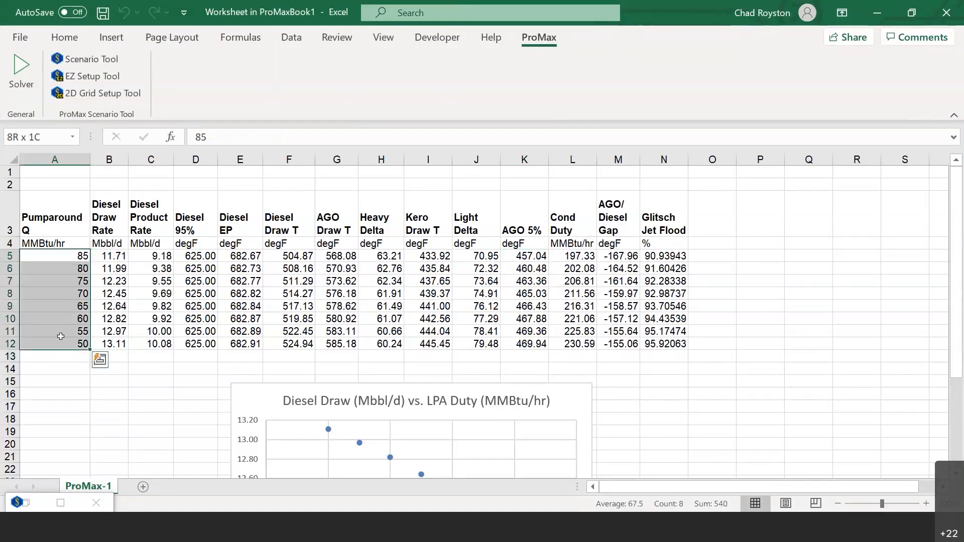
pyautogui.scroll(-2, 794, 299)
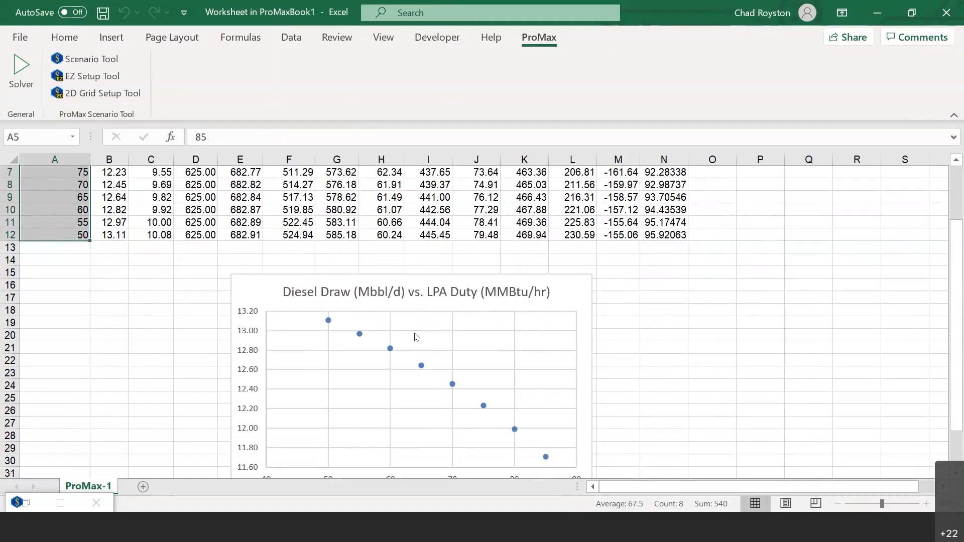
pyautogui.scroll(-1, 416, 336)
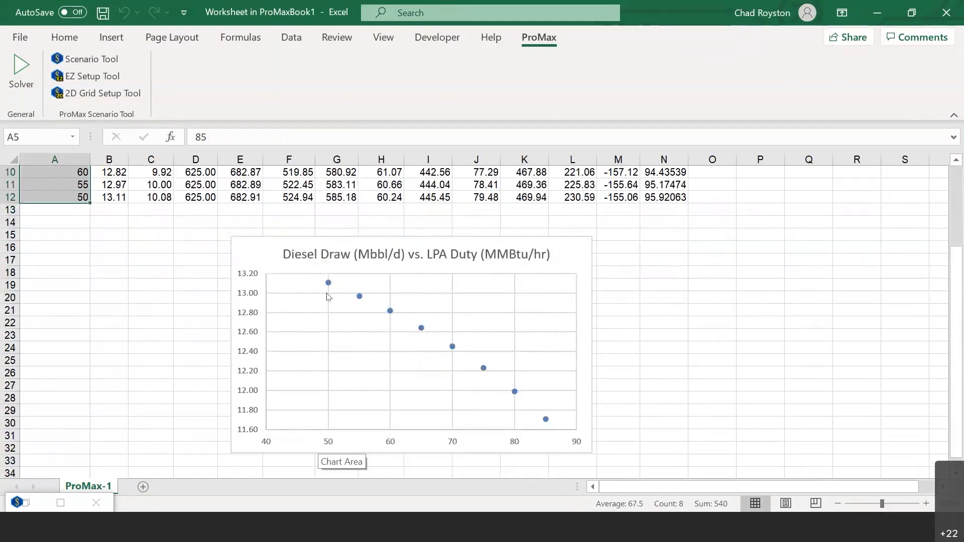
pyautogui.scroll(3, 743, 288)
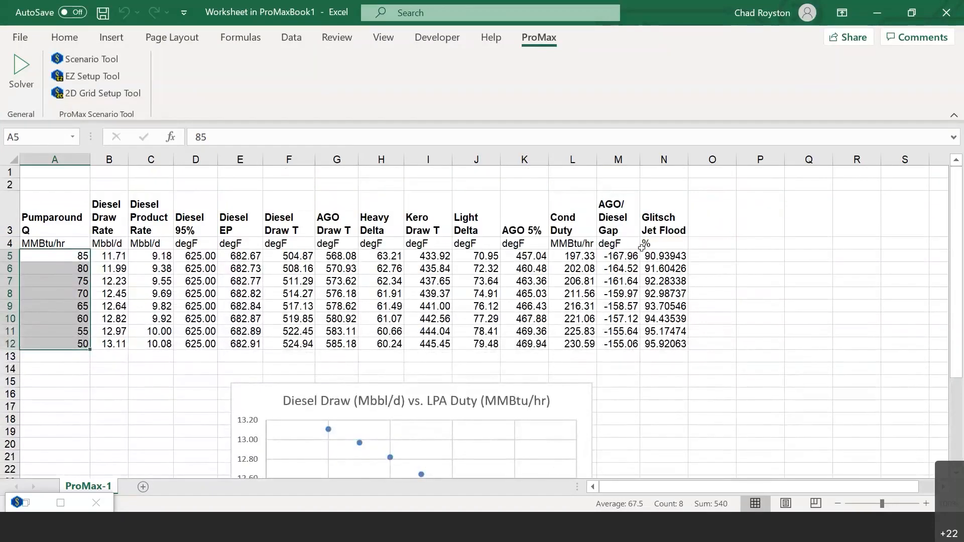
pyautogui.moveTo(617, 253); pyautogui.dragTo(615, 343)
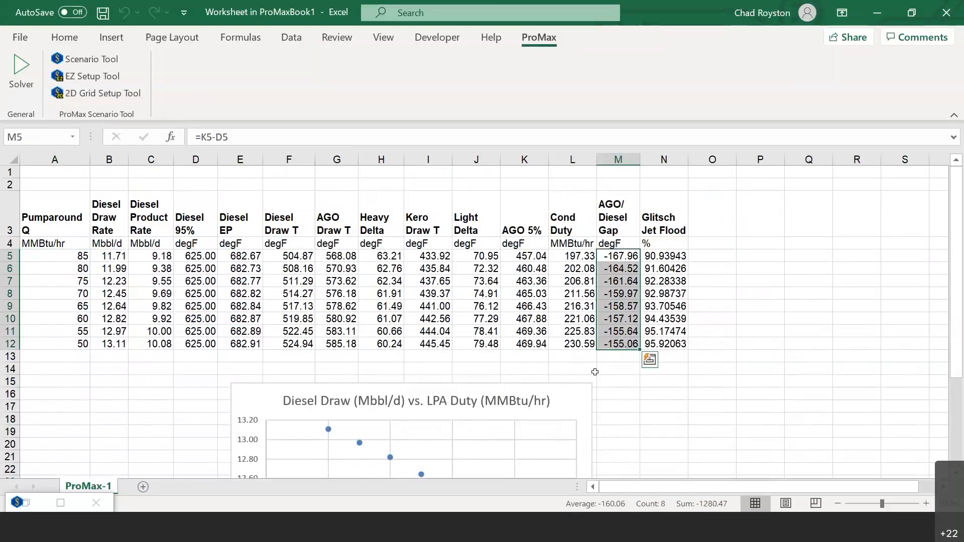
pyautogui.moveTo(627, 257); pyautogui.dragTo(616, 350)
# Review the diesel, kerosene and AGO draw temperatures across the pumparound duties, including the 50 MMBtu/hr case
pyautogui.click(284, 156)
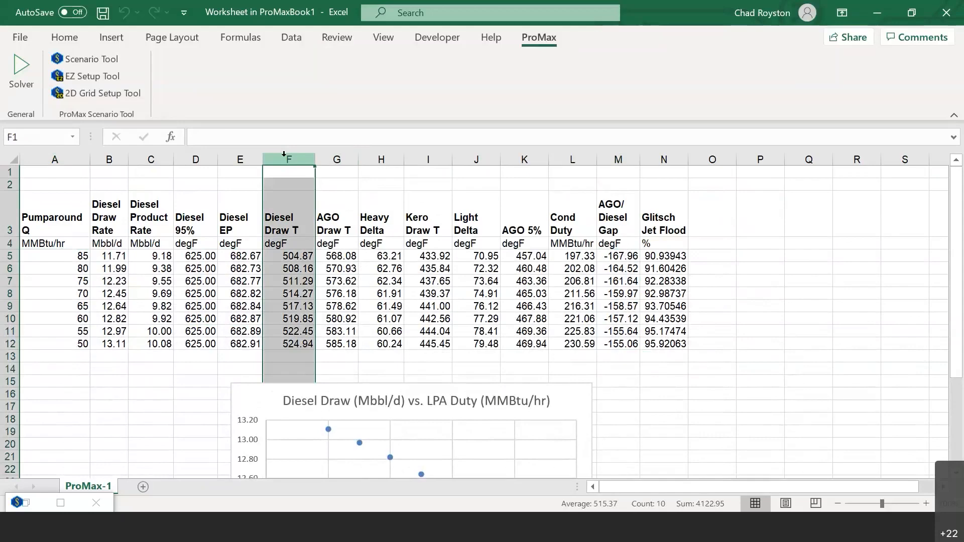
pyautogui.moveTo(297, 253); pyautogui.dragTo(304, 346)
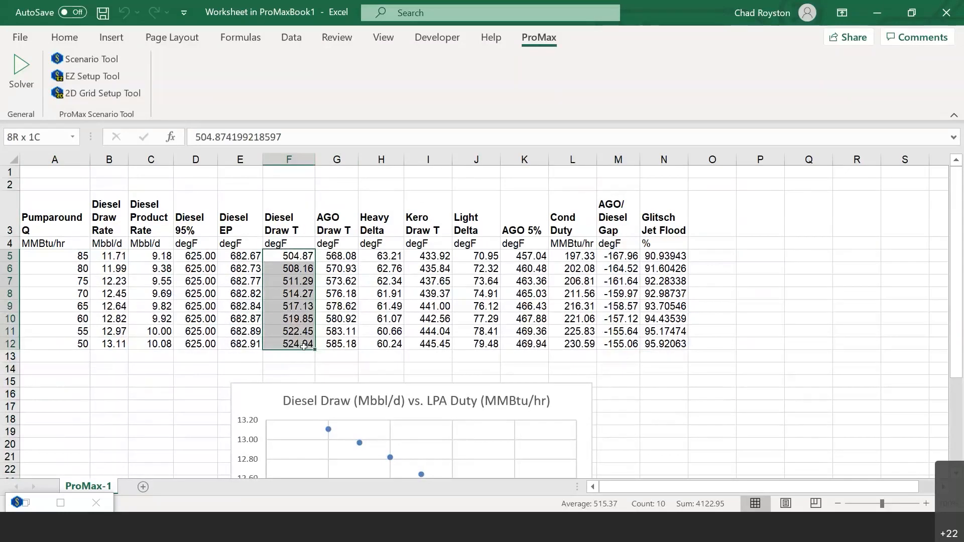
pyautogui.moveTo(8, 344); pyautogui.dragTo(8, 344)
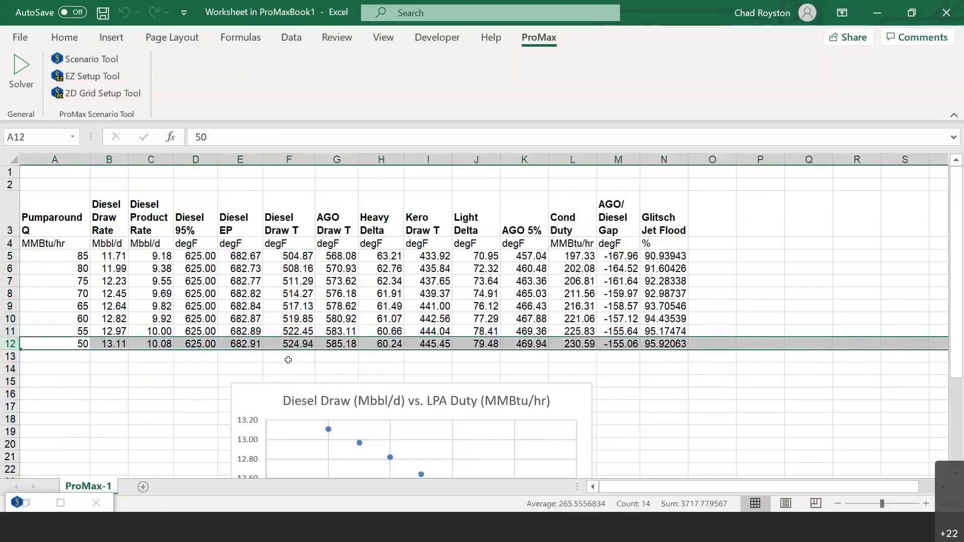
pyautogui.click(297, 341)
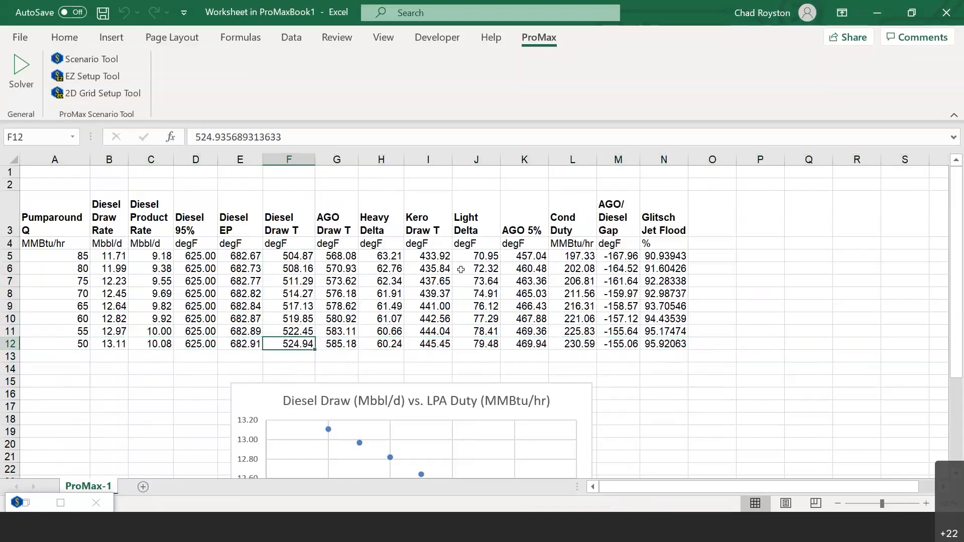
pyautogui.moveTo(437, 253); pyautogui.dragTo(437, 344)
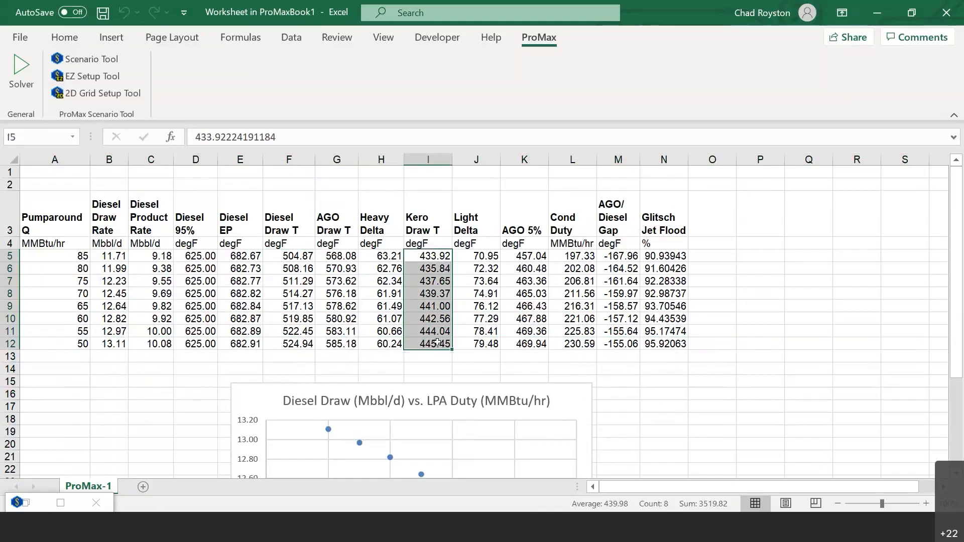
pyautogui.moveTo(338, 256); pyautogui.dragTo(350, 356)
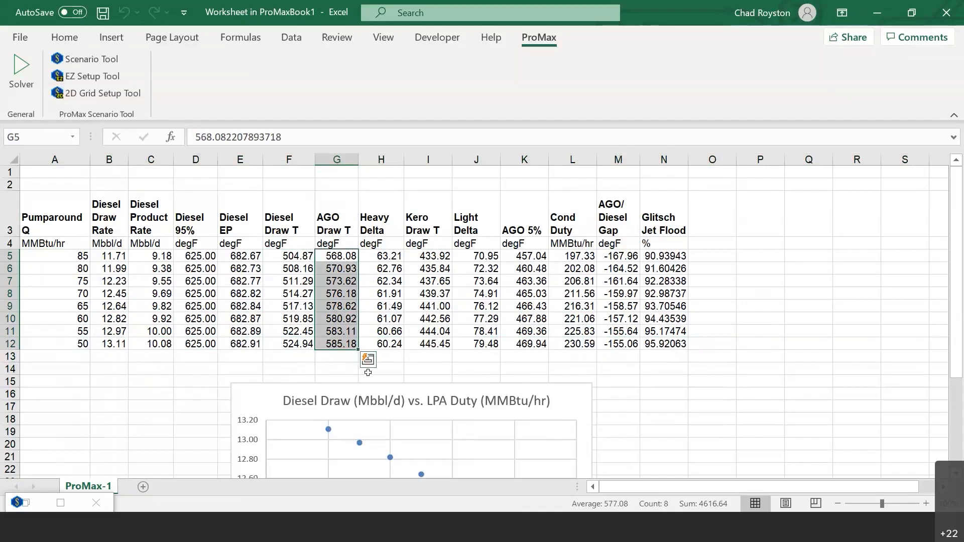
# Review the Heavy Delta and Light Delta temperature differences across all the pumparound duty cases
pyautogui.moveTo(384, 259); pyautogui.dragTo(397, 341)
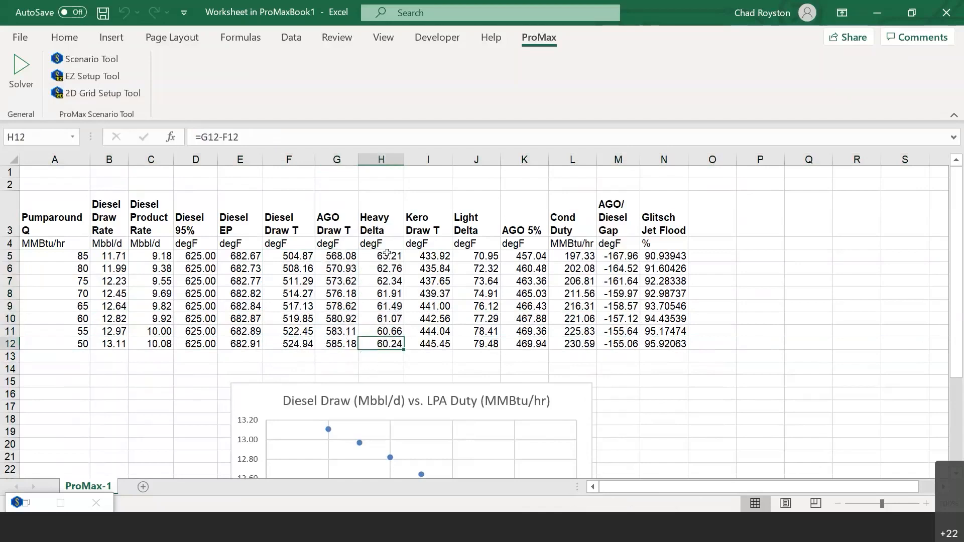
pyautogui.moveTo(385, 256); pyautogui.dragTo(391, 345)
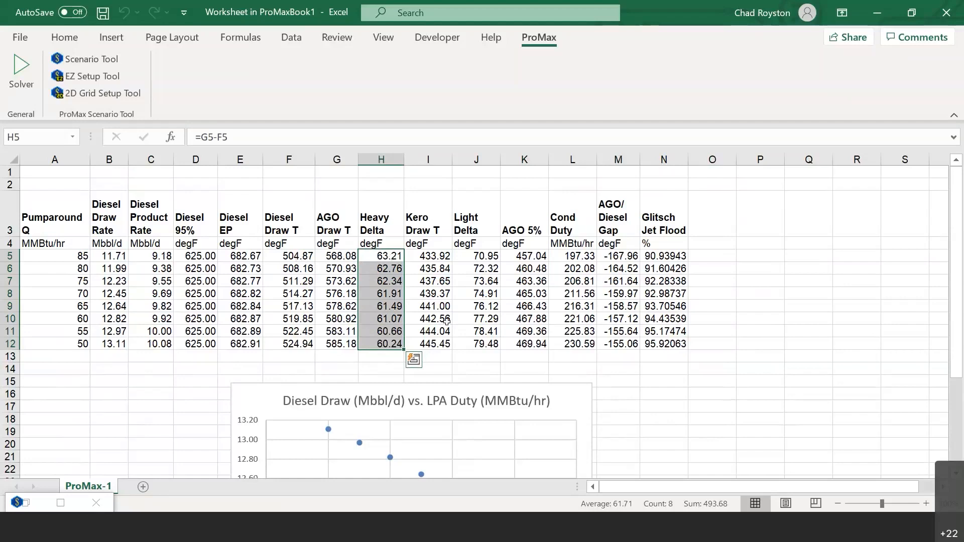
pyautogui.click(472, 254)
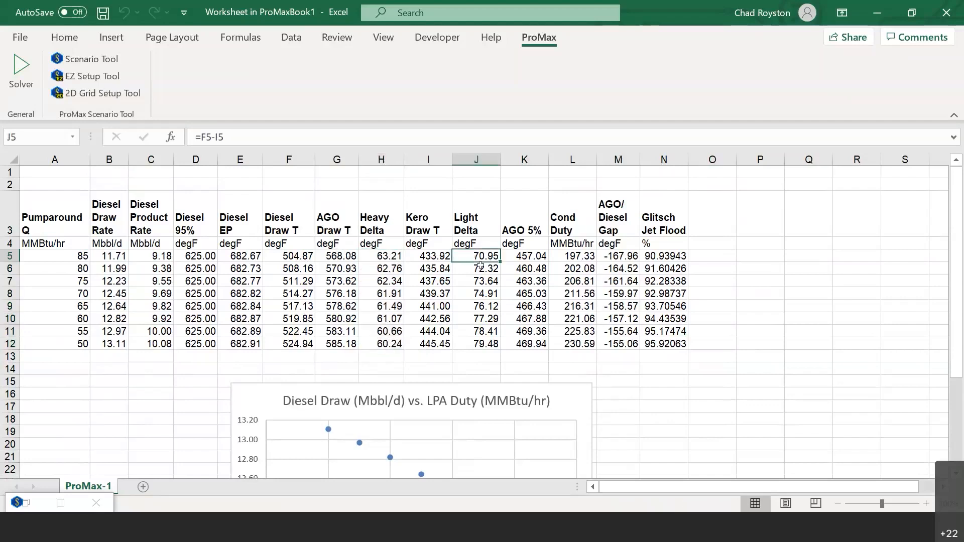
pyautogui.moveTo(464, 254); pyautogui.dragTo(478, 342)
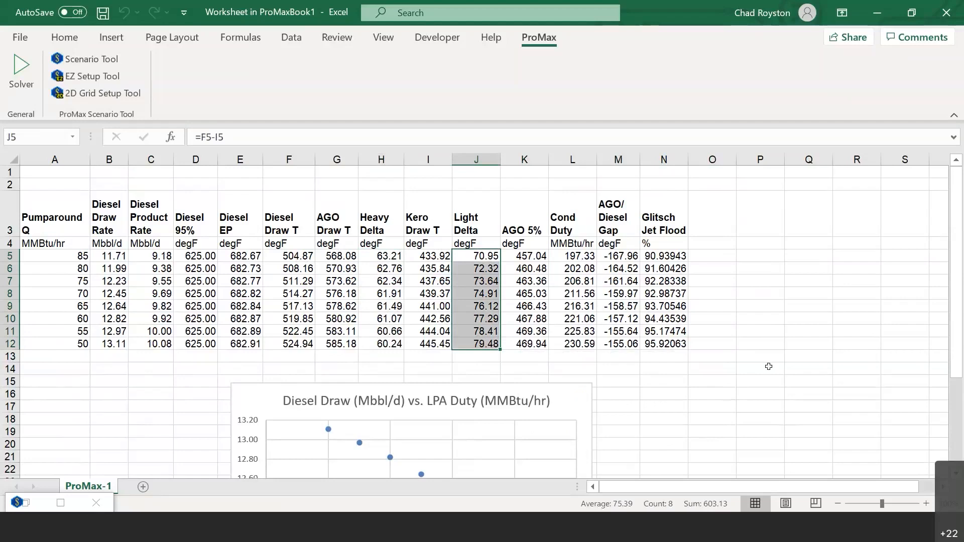
pyautogui.hotkey('alt', 'Tab')
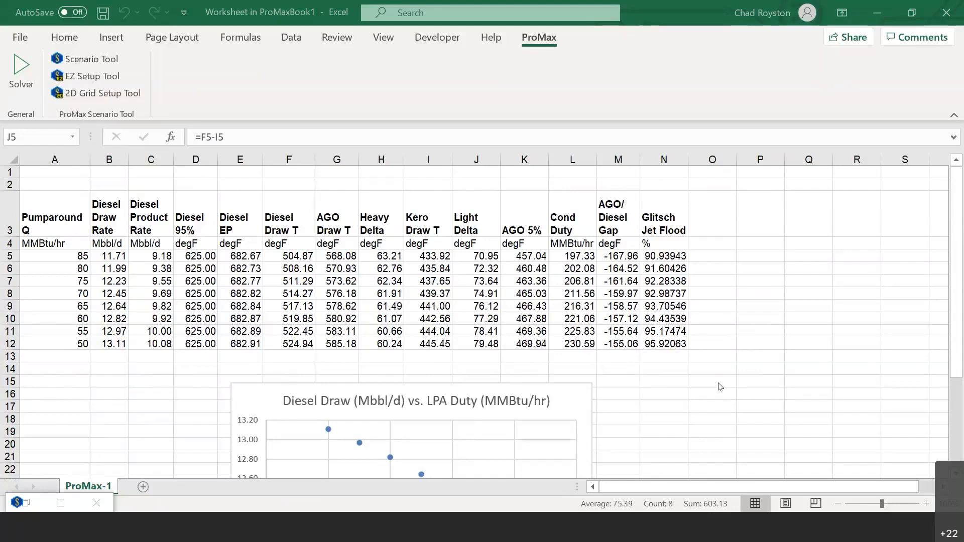
# Add "Stage 17" to the start of the Glitsch Jet Flood column header
pyautogui.click(660, 209)
pyautogui.doubleClick(660, 210)
pyautogui.write('Stage 17')
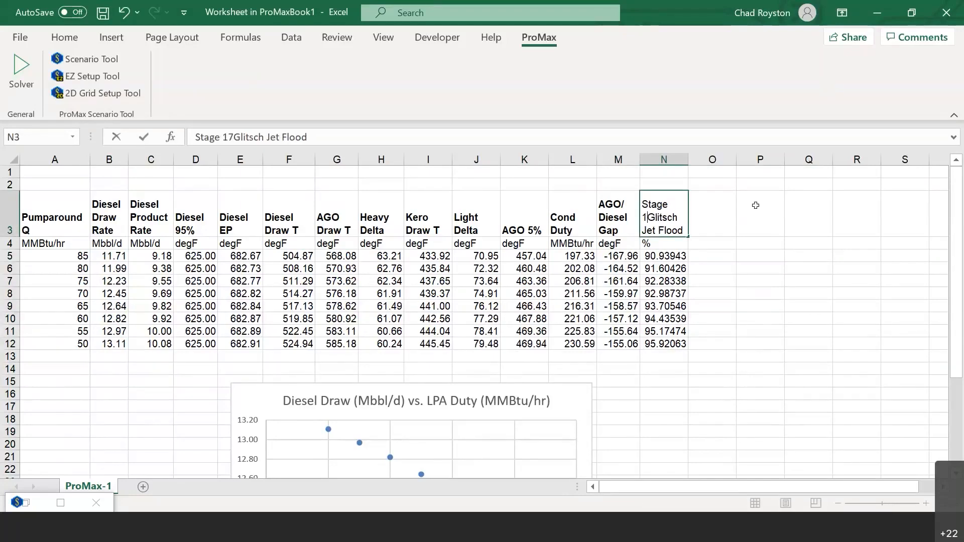
pyautogui.press('Return')
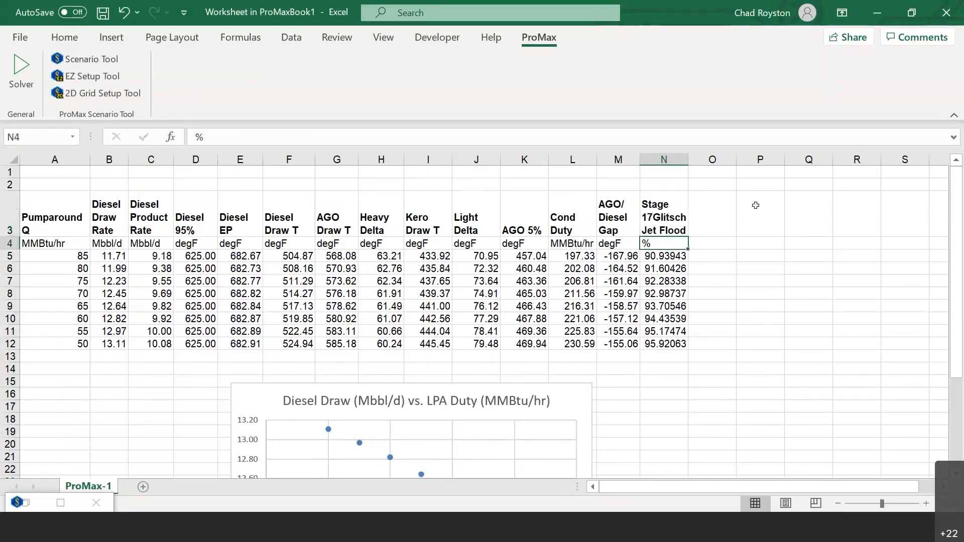
pyautogui.click(693, 371)
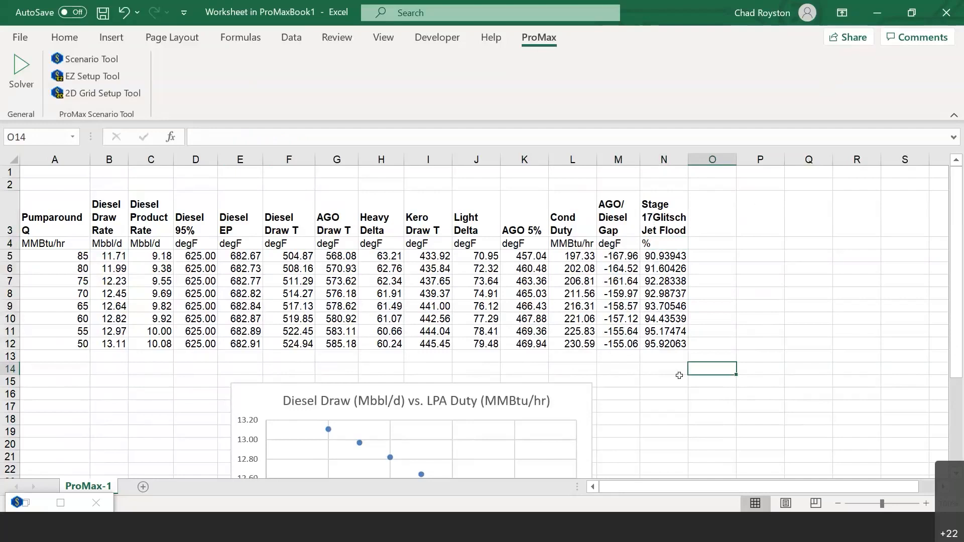
# Compare the scenario results table, including the jet flood percentages, with the Diesel Draw vs. LPA Duty chart
pyautogui.scroll(-2, 705, 334)
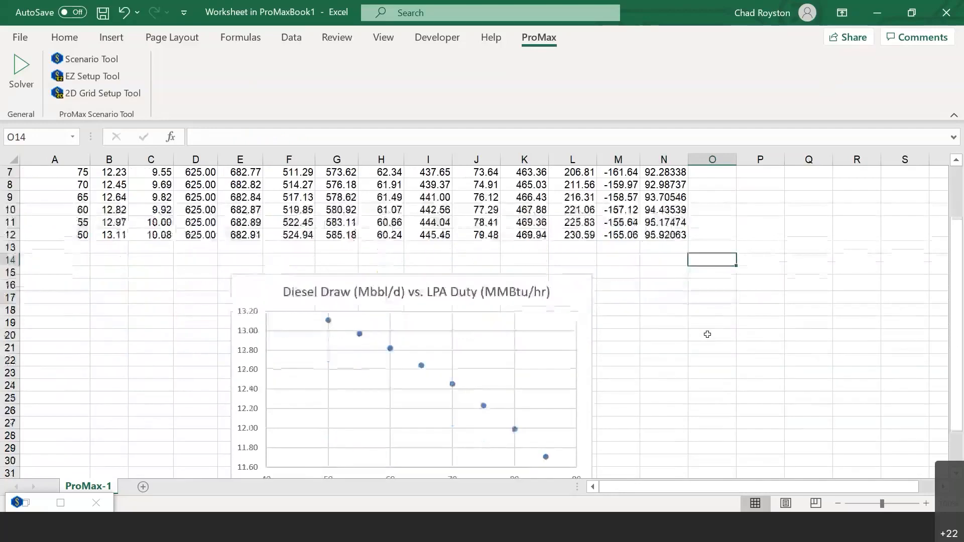
pyautogui.scroll(1, 706, 334)
pyautogui.scroll(1, 707, 334)
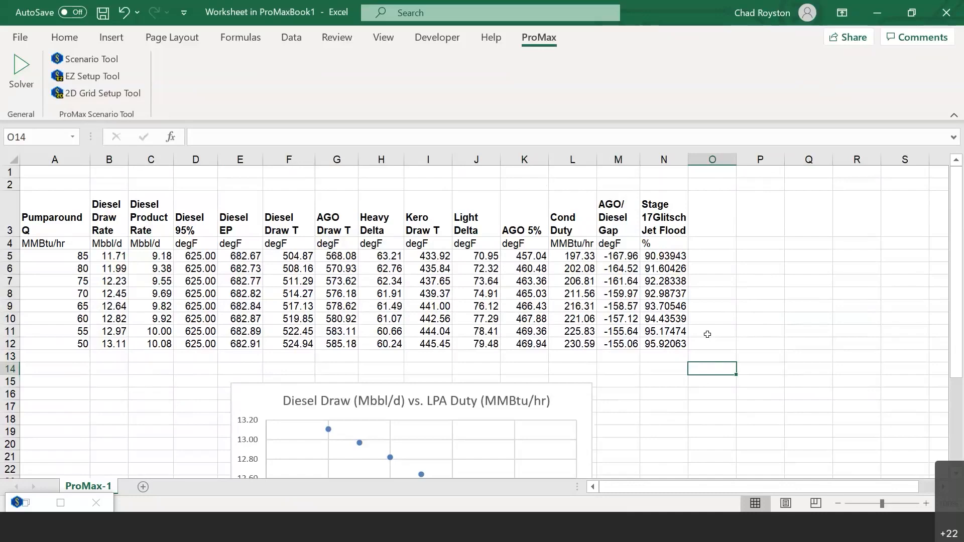
pyautogui.scroll(-2, 820, 428)
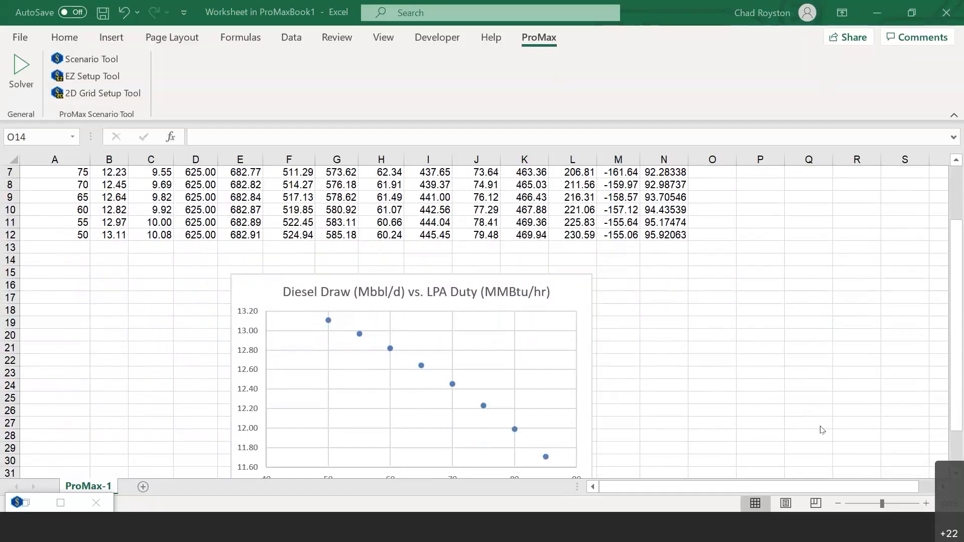
pyautogui.scroll(-1, 671, 355)
pyautogui.scroll(2, 673, 360)
pyautogui.scroll(1, 672, 361)
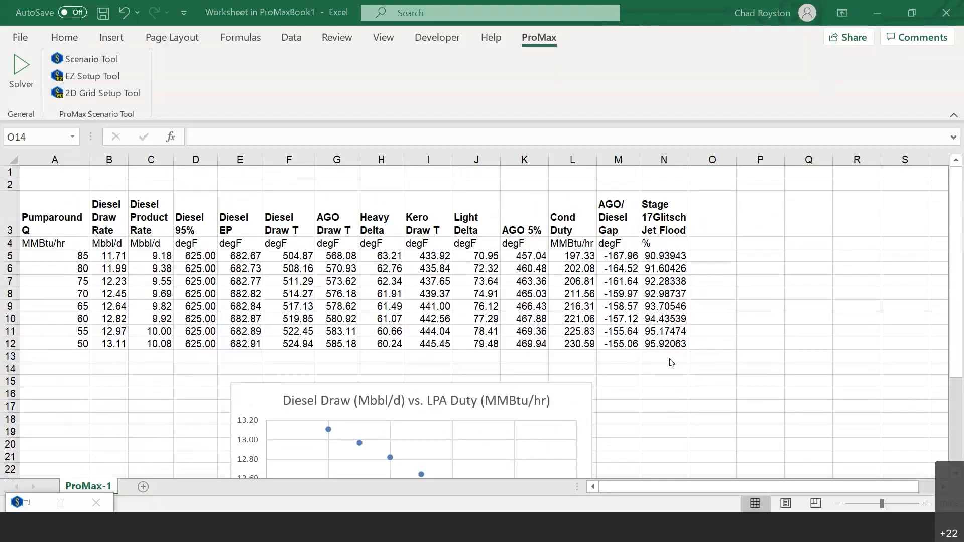
# Switch to the Visio crude tower flowsheet and examine the LPA pumparound and AGO draw around stages 17 to 20
pyautogui.click(621, 525)
pyautogui.scroll(1, 681, 375)
pyautogui.scroll(-1, 681, 374)
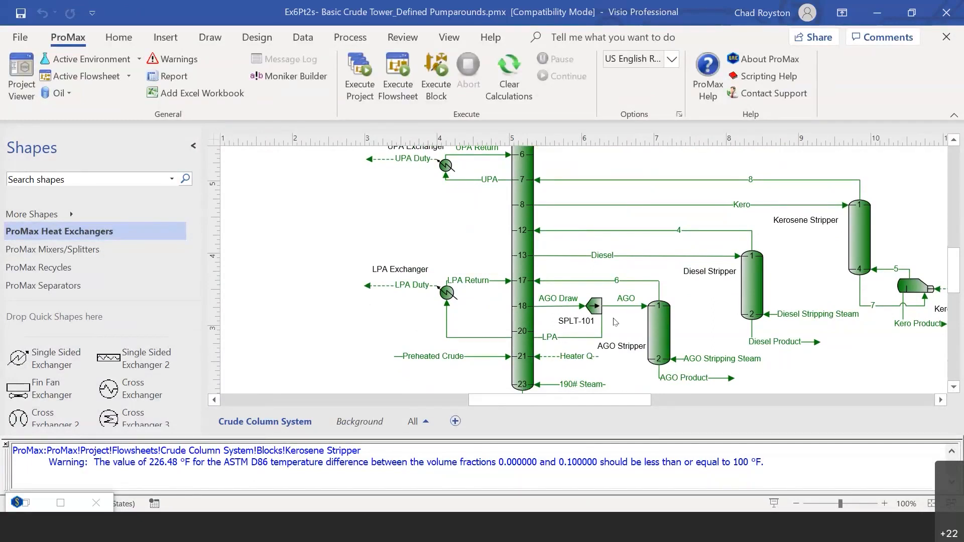
pyautogui.scroll(-1, 615, 322)
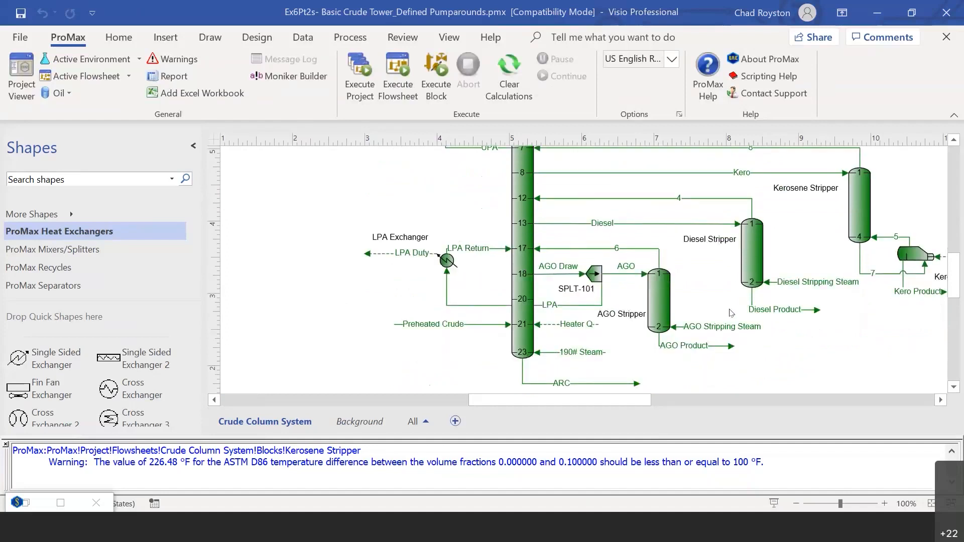
pyautogui.scroll(1, 730, 309)
pyautogui.scroll(1, 728, 311)
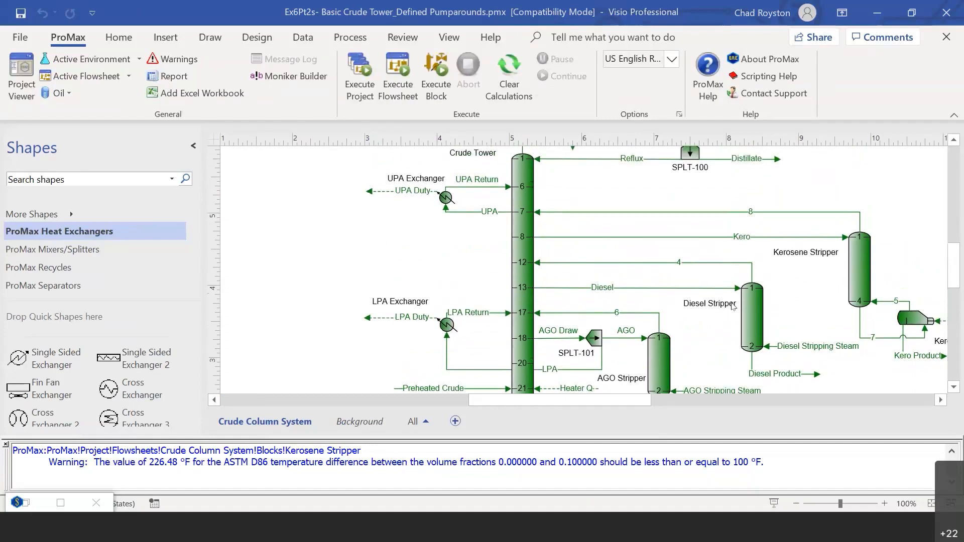
pyautogui.scroll(-1, 653, 324)
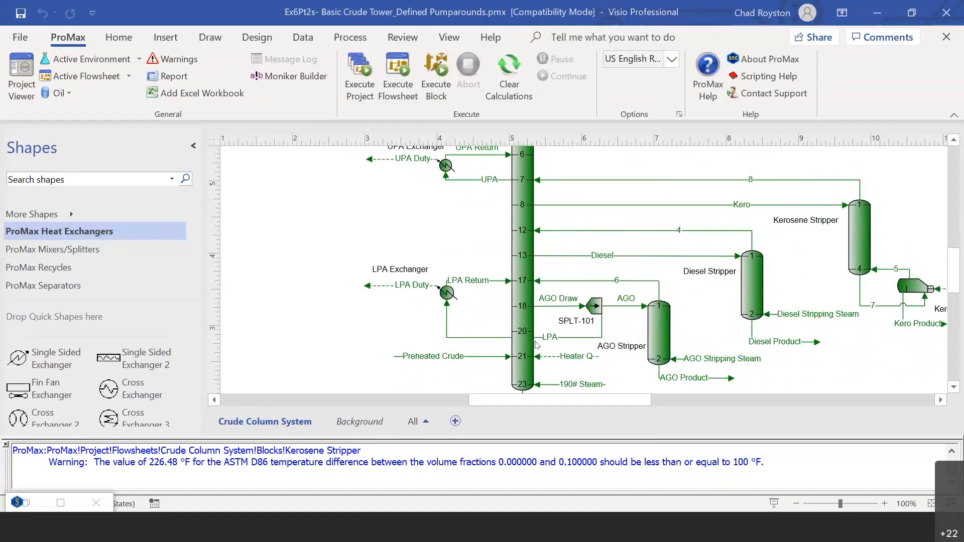
pyautogui.moveTo(537, 345)
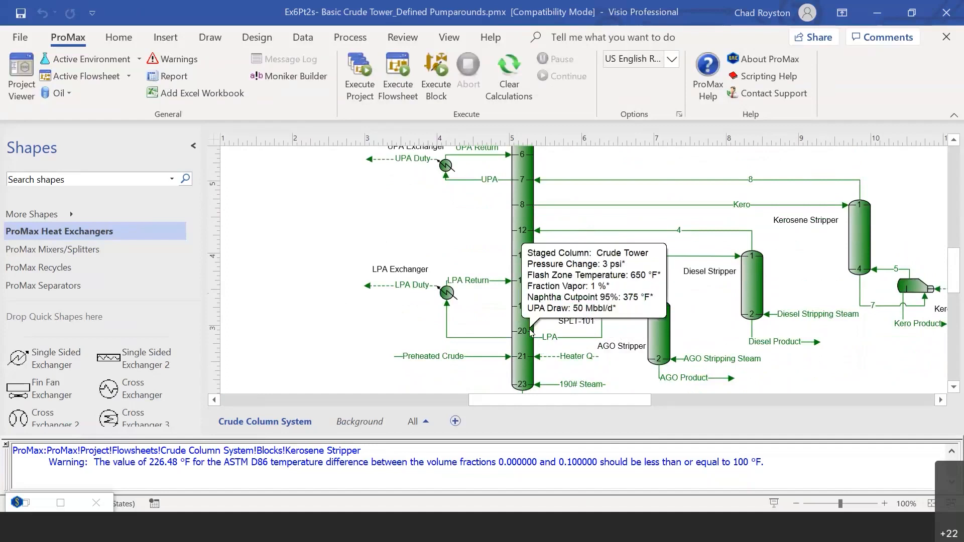
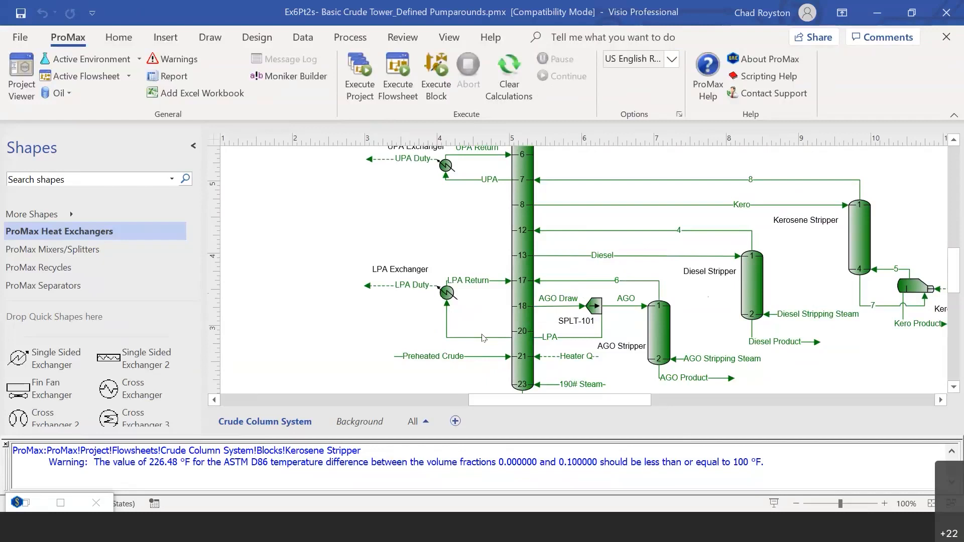
# Examine the Crude Tower from the overhead condenser to stage 17, checking the properties of stripper return stream 6
pyautogui.scroll(3, 723, 331)
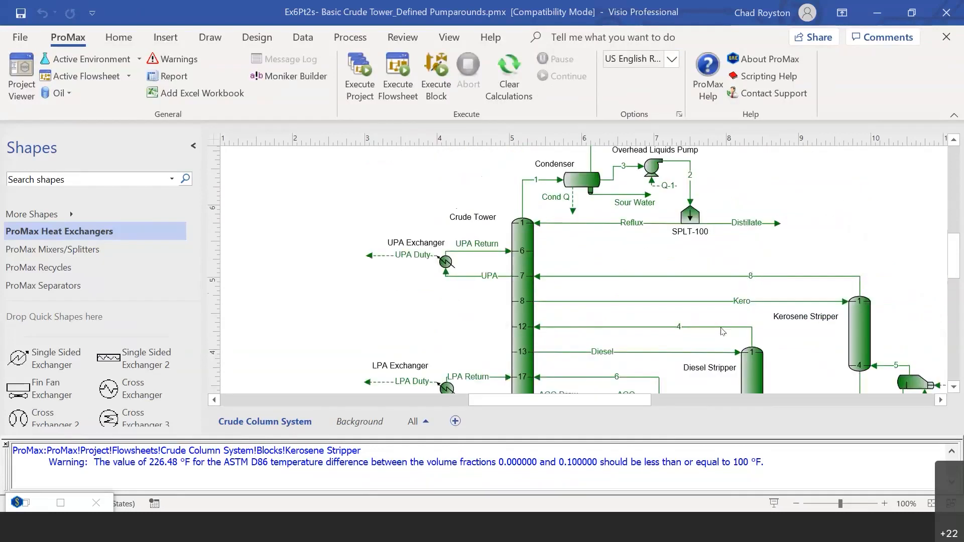
pyautogui.scroll(1, 723, 328)
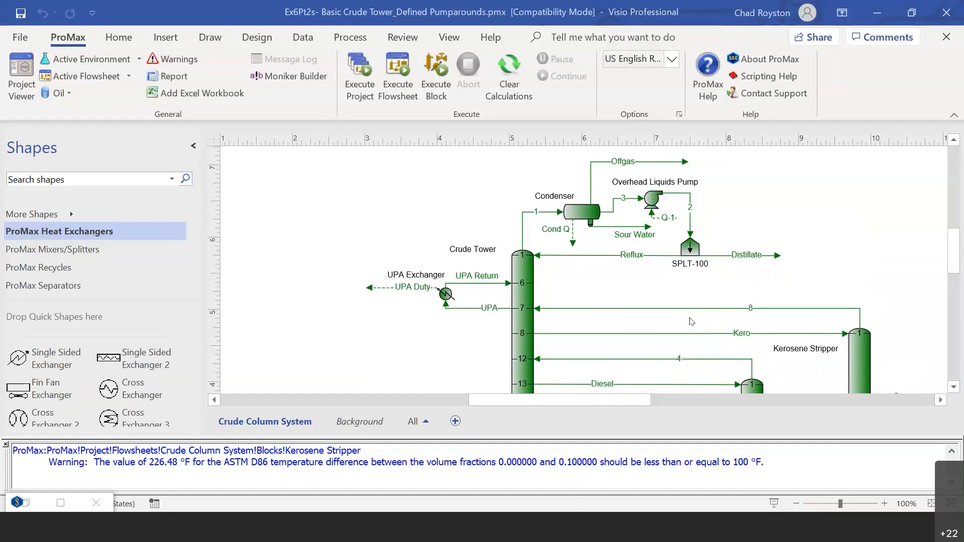
pyautogui.scroll(-5, 689, 323)
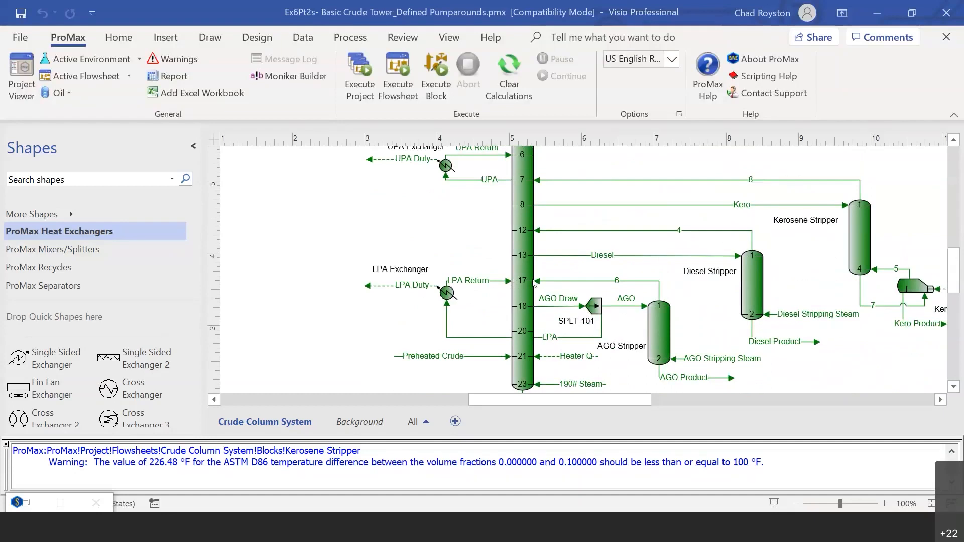
pyautogui.moveTo(534, 283)
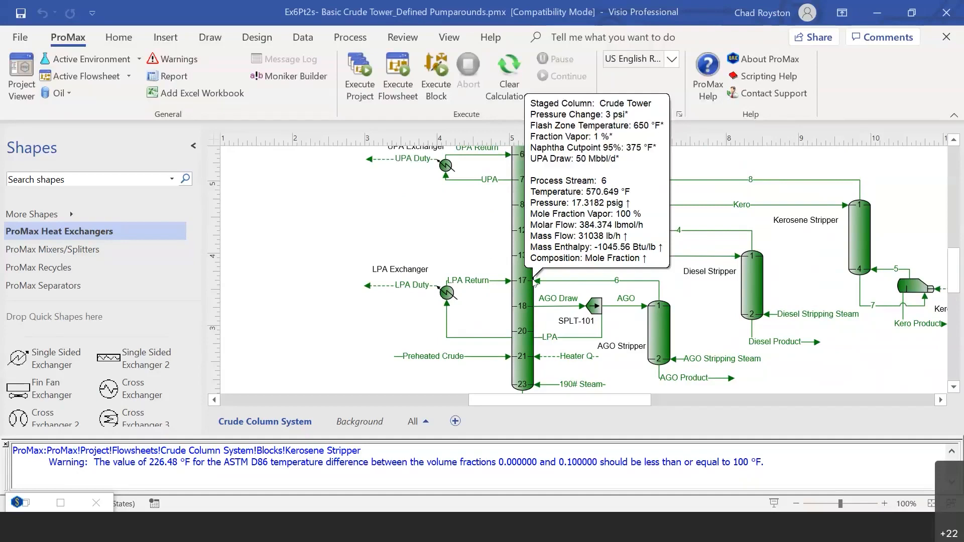
pyautogui.scroll(1, 528, 223)
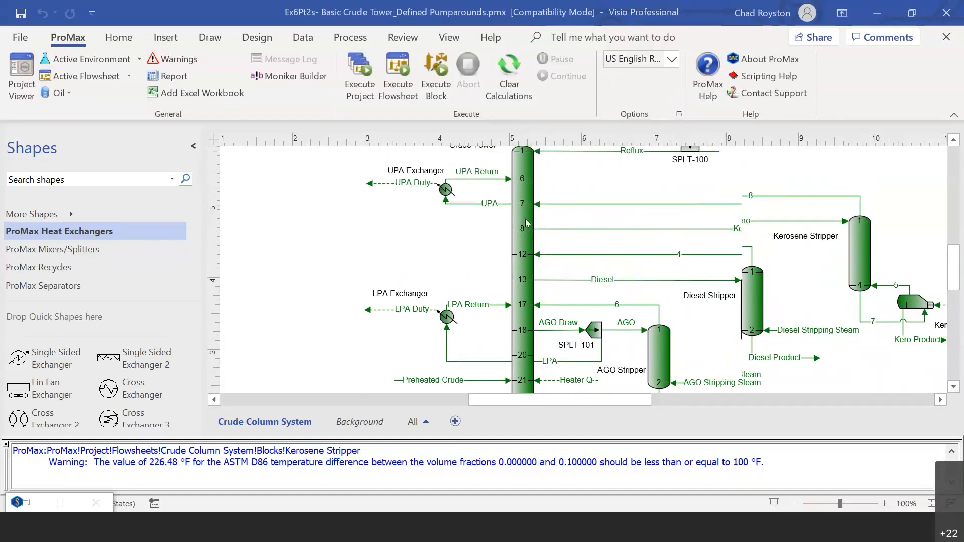
pyautogui.scroll(3, 528, 223)
pyautogui.moveTo(517, 339)
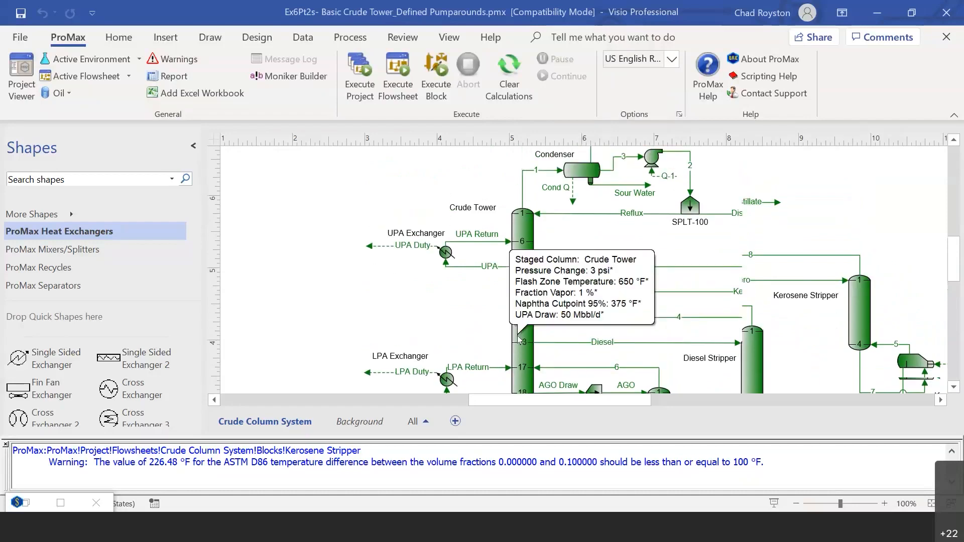
# Inspect the overhead reflux section and the properties of stripper return streams 8 and 4 to the Crude Tower
pyautogui.scroll(3, 517, 339)
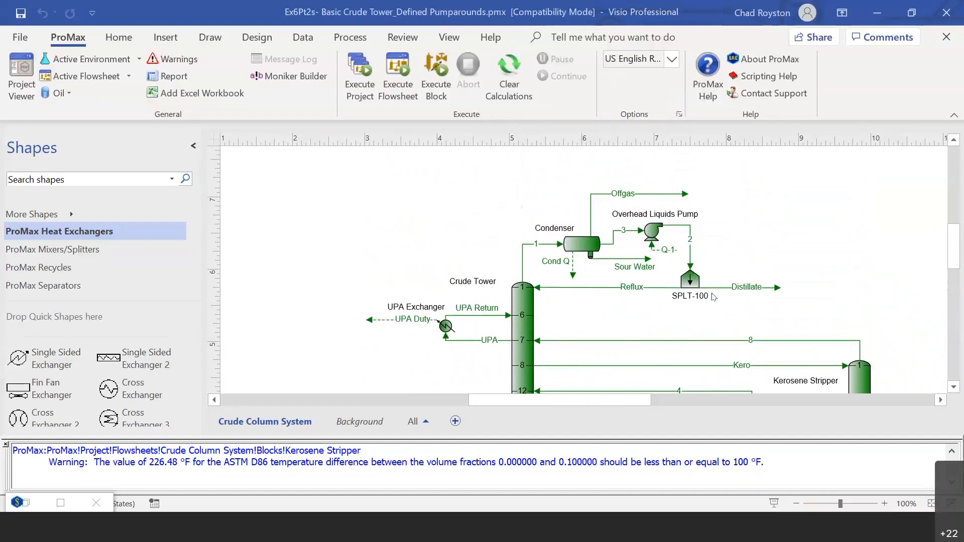
pyautogui.scroll(-1, 693, 309)
pyautogui.moveTo(693, 310)
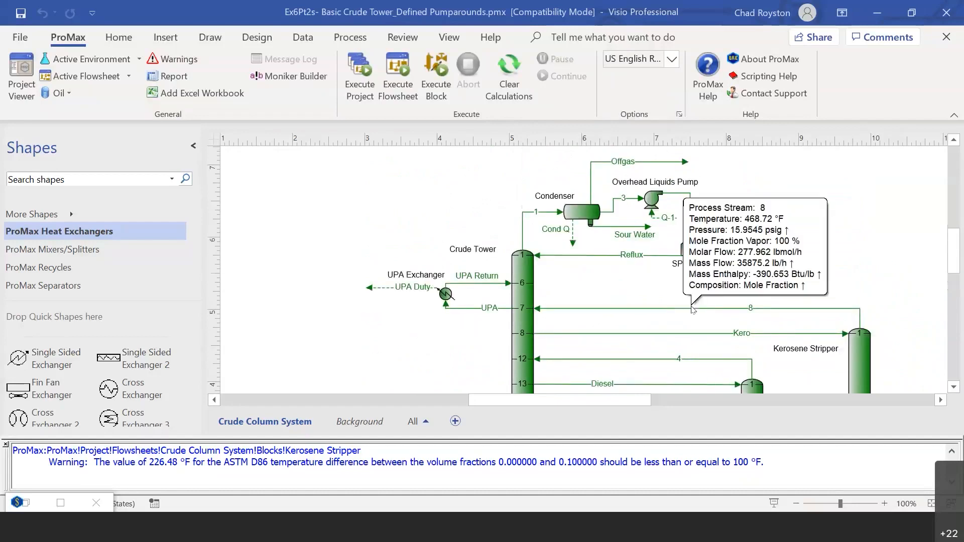
pyautogui.scroll(1, 693, 310)
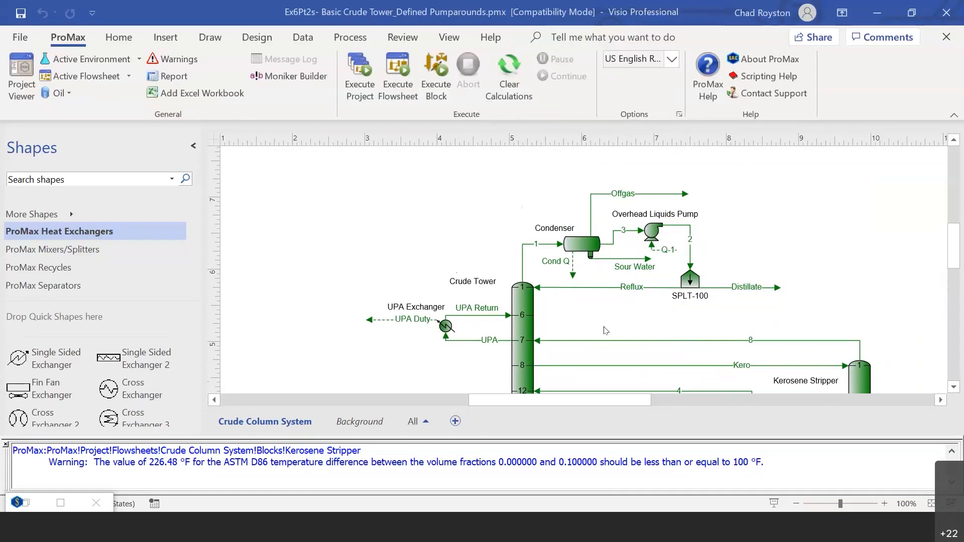
pyautogui.scroll(-3, 622, 321)
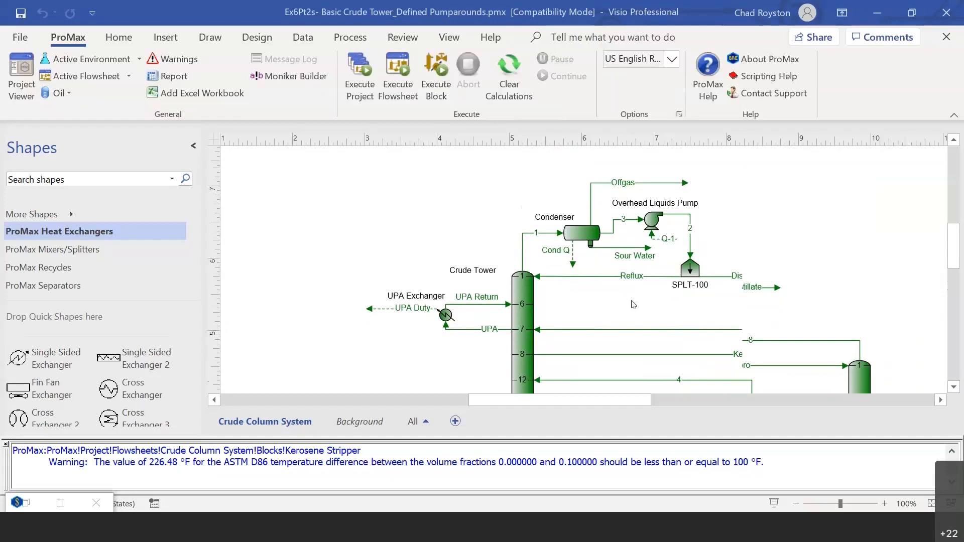
pyautogui.scroll(-2, 632, 302)
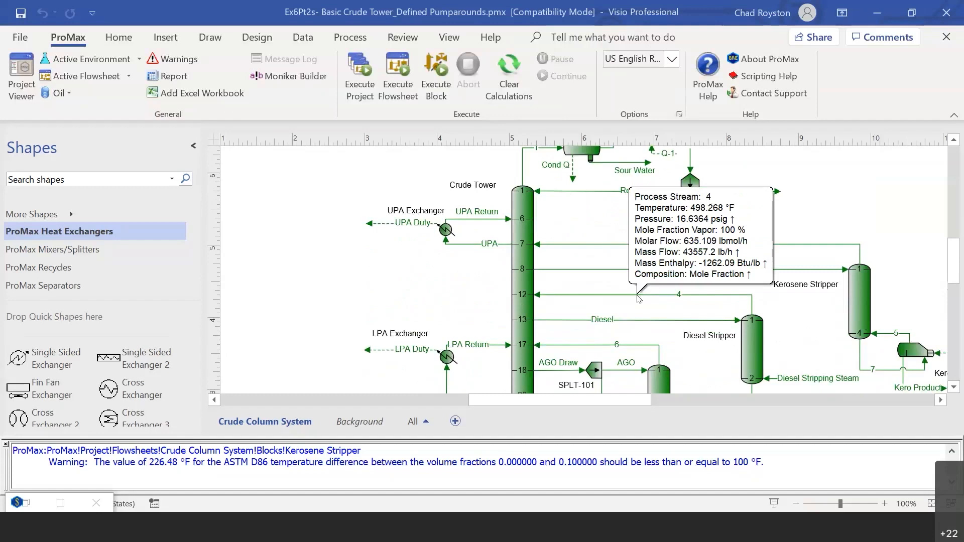
# Trace the kerosene, diesel and AGO side draws from the Crude Tower to their strippers and the Kero Stripper Reboiler
pyautogui.scroll(4, 693, 284)
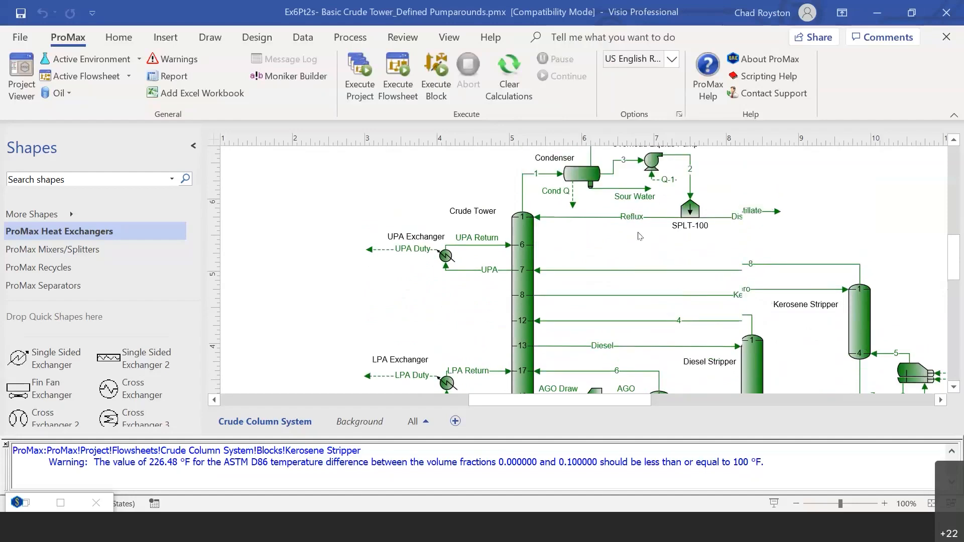
pyautogui.scroll(-3, 603, 346)
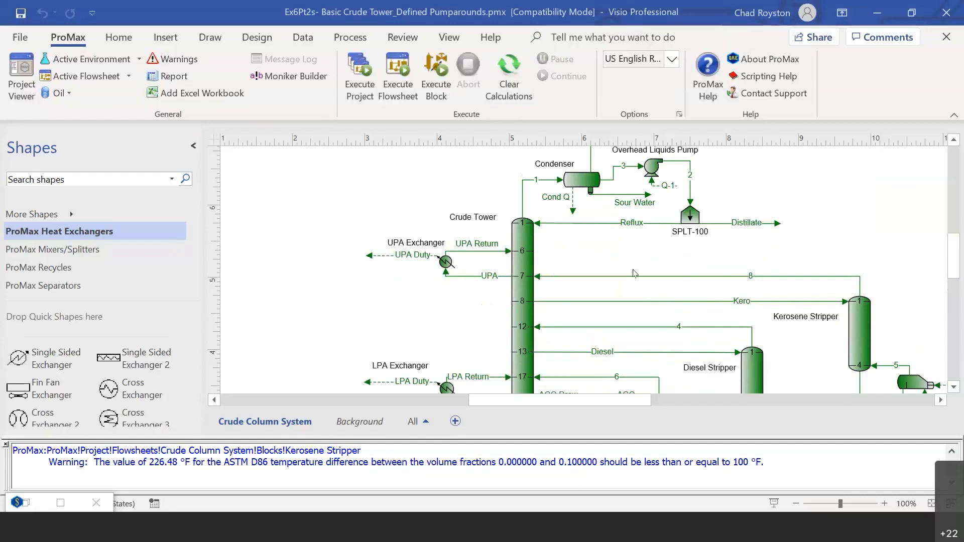
pyautogui.scroll(-1, 647, 247)
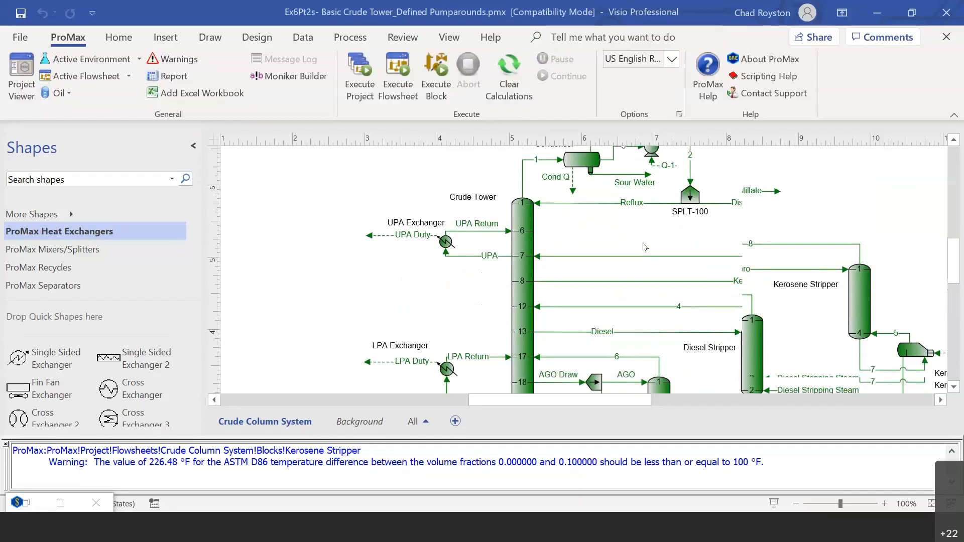
pyautogui.scroll(1, 646, 247)
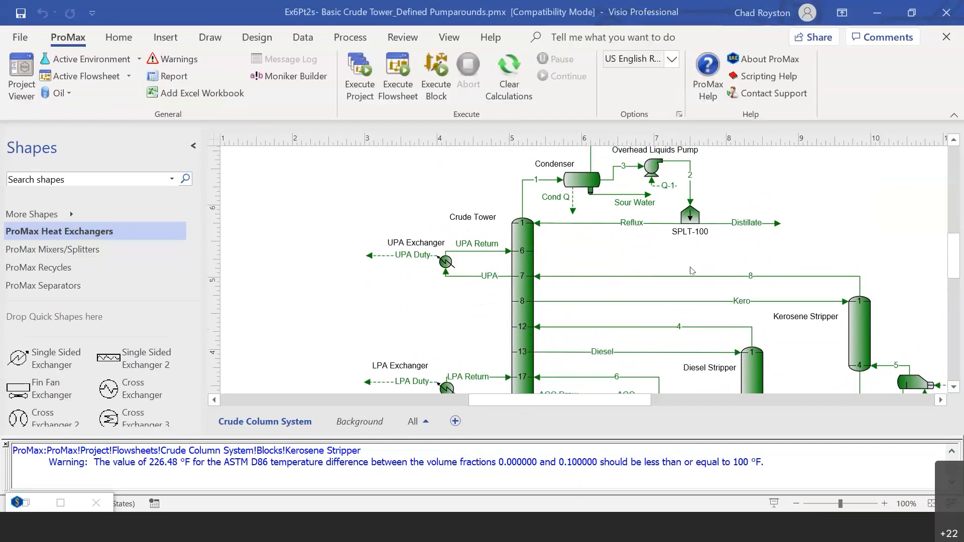
pyautogui.scroll(-3, 693, 271)
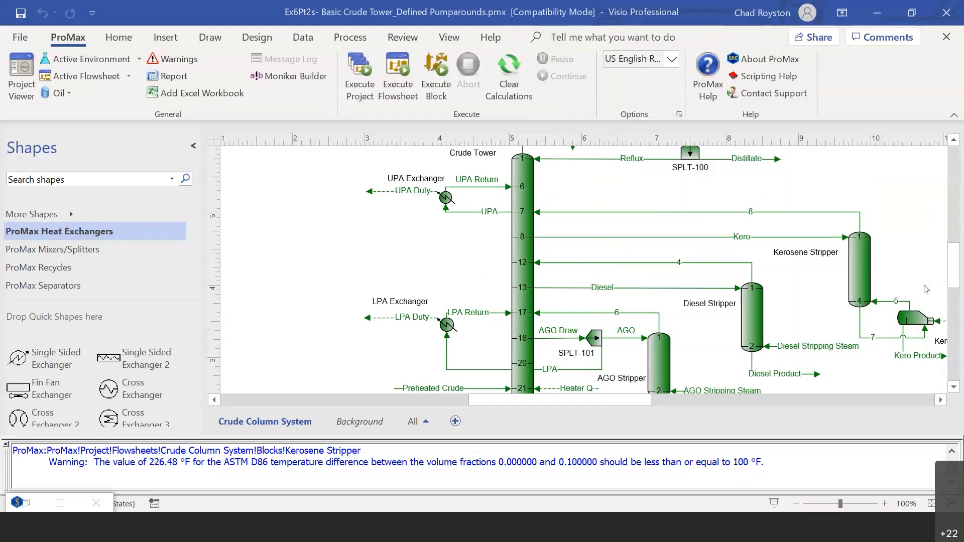
pyautogui.click(664, 404)
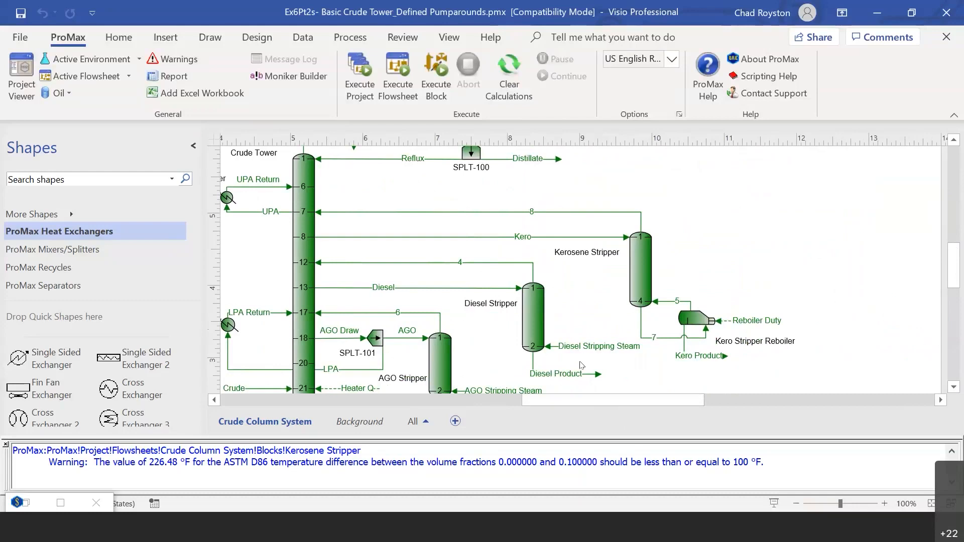
# Add a new flowsheet to the project and create an environment for it with the predefined SRK property package
pyautogui.scroll(-2, 589, 317)
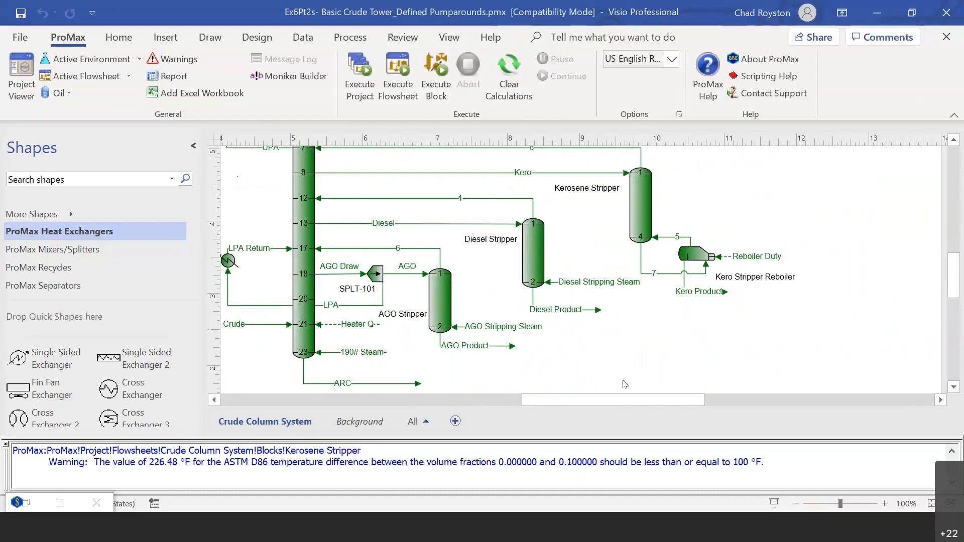
pyautogui.rightClick(289, 426)
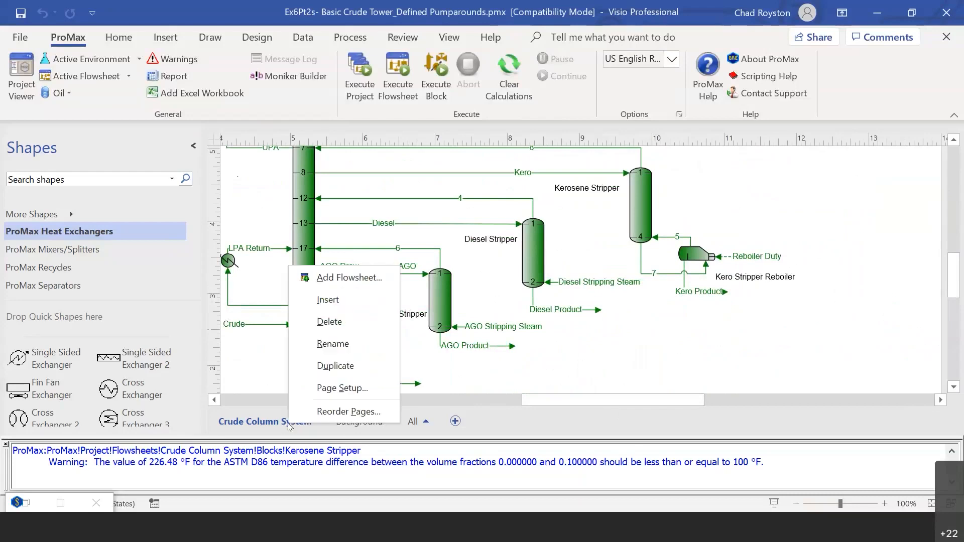
pyautogui.click(341, 280)
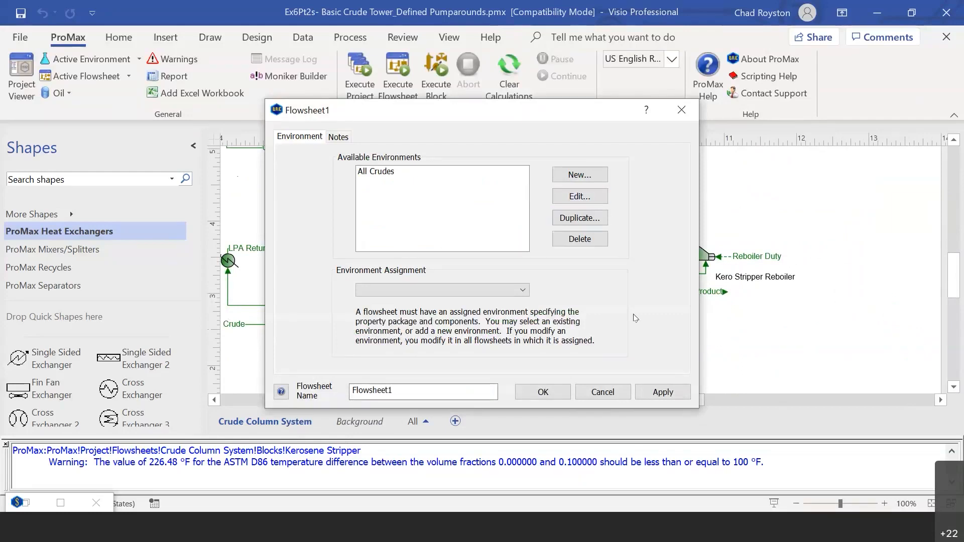
pyautogui.click(591, 177)
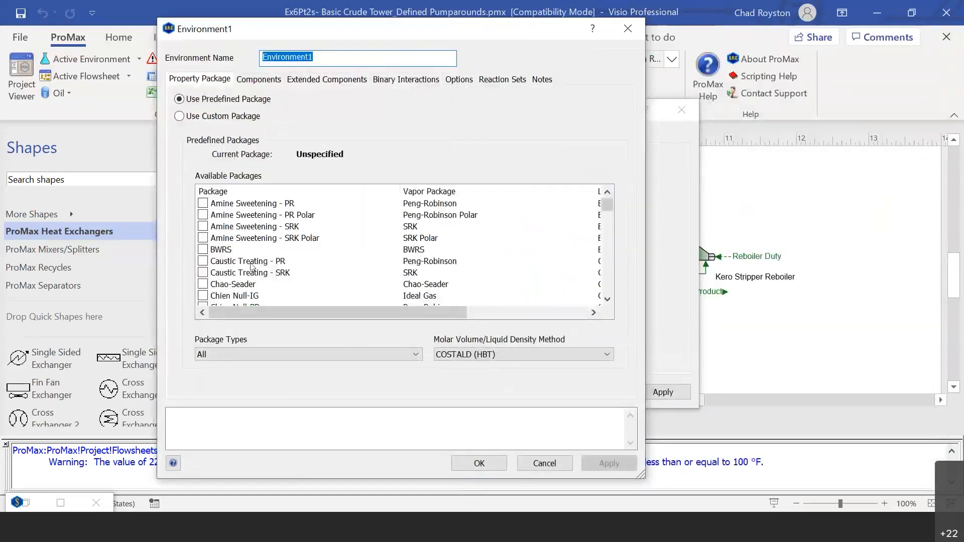
pyautogui.click(254, 261)
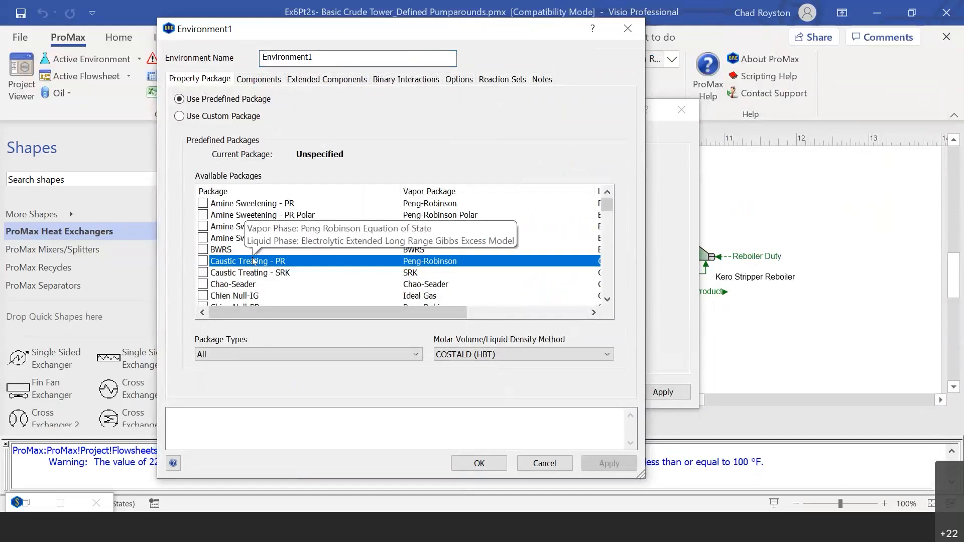
pyautogui.press('s')
pyautogui.click(248, 251)
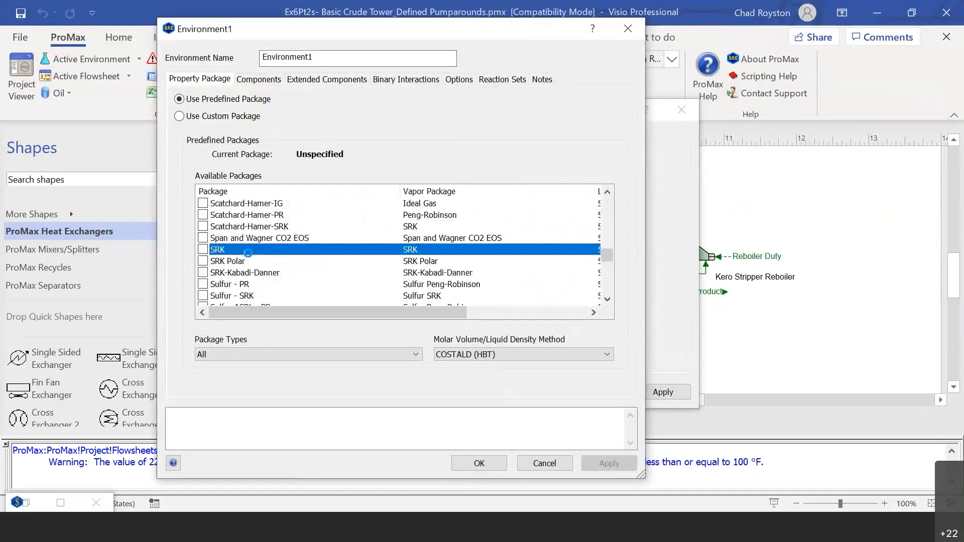
pyautogui.click(205, 250)
# Name the new environment Oil Speciation
pyautogui.click(267, 83)
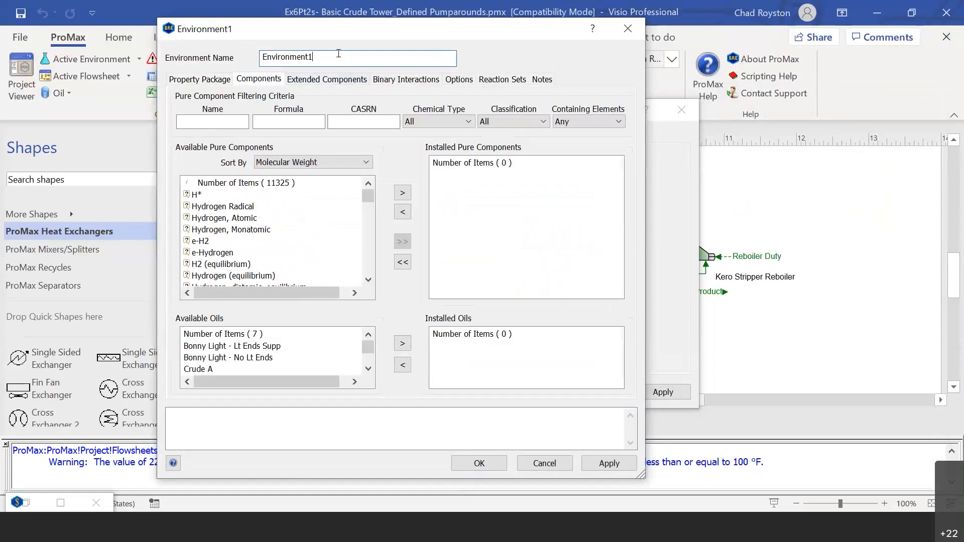
pyautogui.doubleClick(338, 57)
pyautogui.write('Oil Speciation')
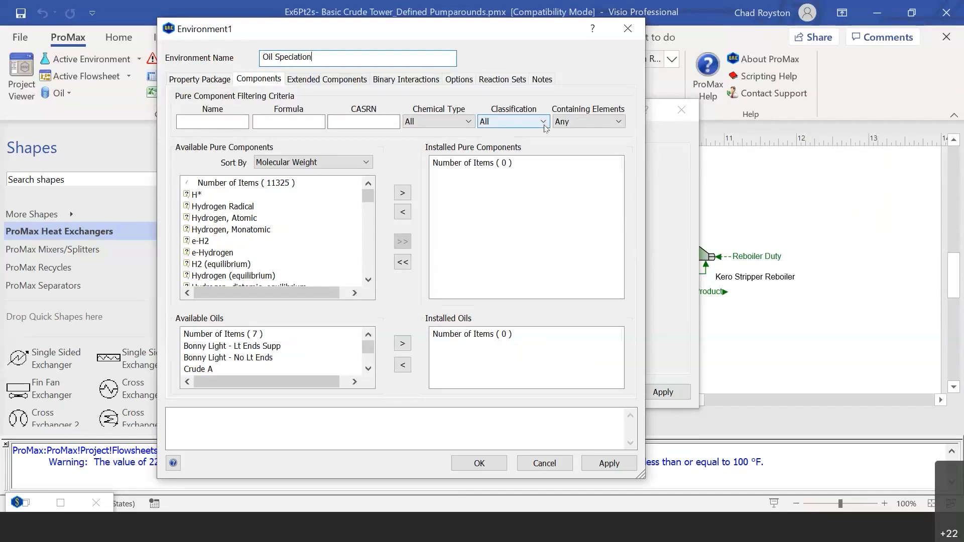
# Install all pure components of the Diesel Hydrotreating classification in the Oil Speciation environment and accept it
pyautogui.moveTo(369, 346)
pyautogui.mouseDown()
pyautogui.moveTo(373, 374)
pyautogui.moveTo(374, 344)
pyautogui.mouseUp()
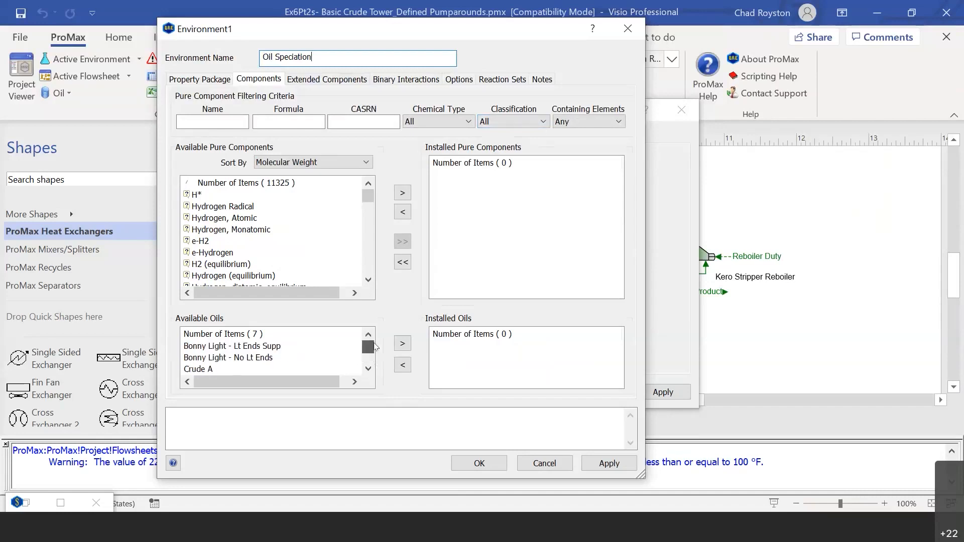
pyautogui.click(544, 121)
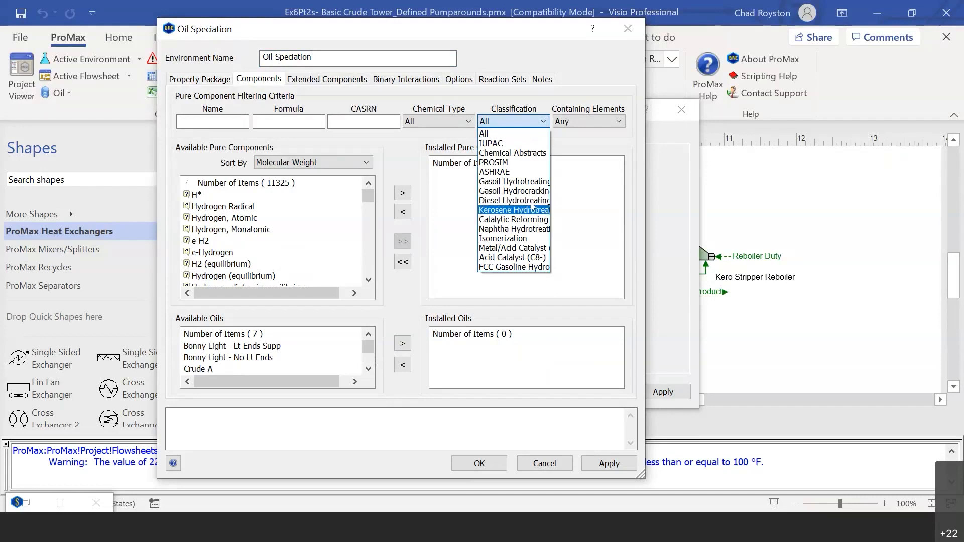
pyautogui.click(509, 202)
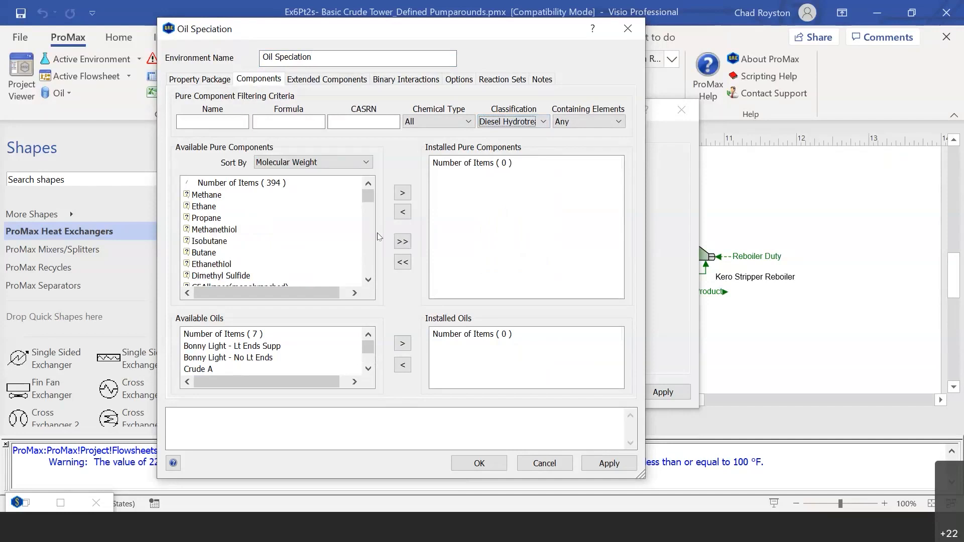
pyautogui.click(403, 242)
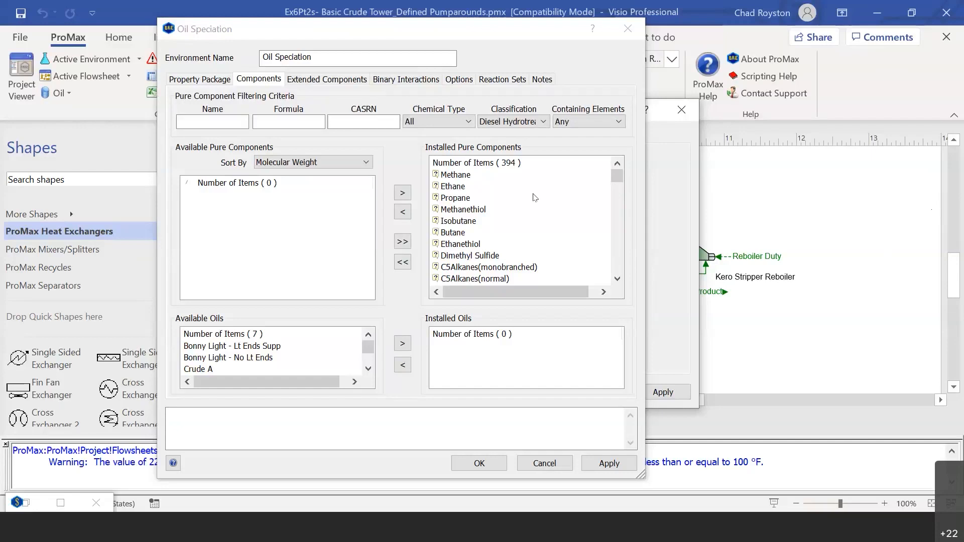
pyautogui.click(190, 81)
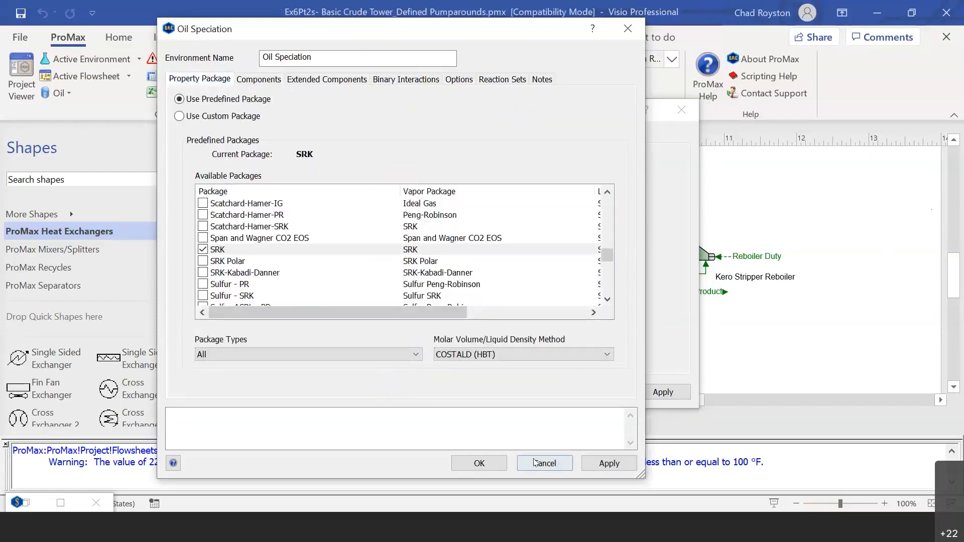
pyautogui.click(275, 83)
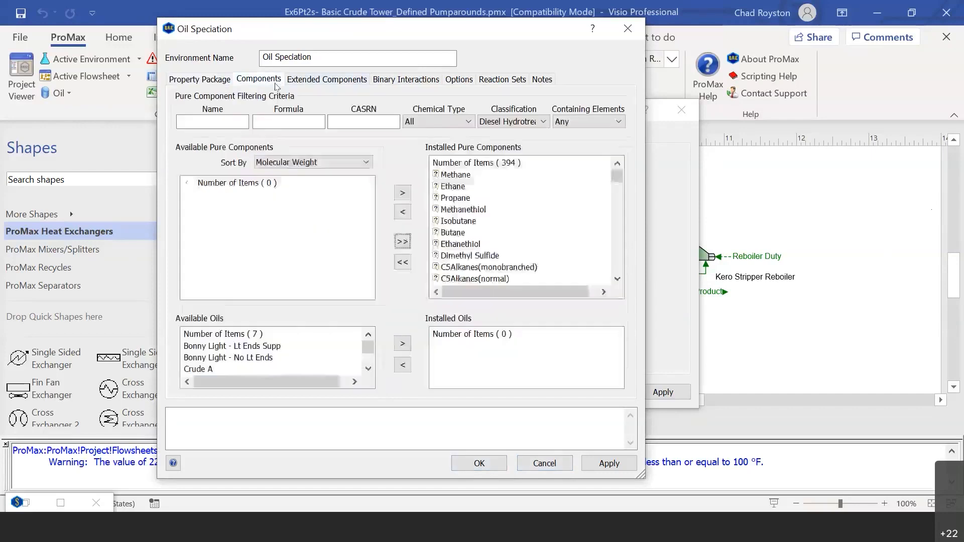
pyautogui.click(491, 458)
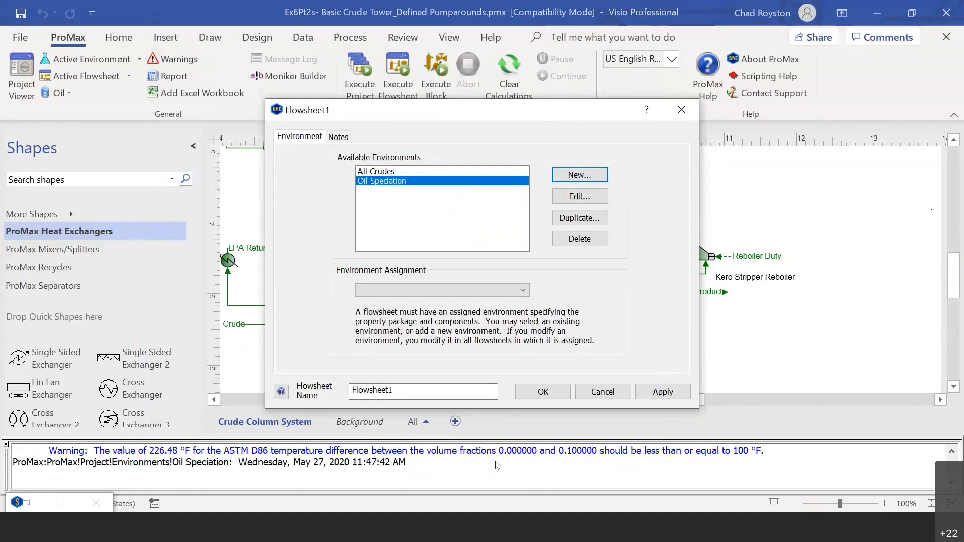
# Assign the Oil Speciation environment to the new flowsheet, name the flowsheet Oil Speciation and create it
pyautogui.click(520, 290)
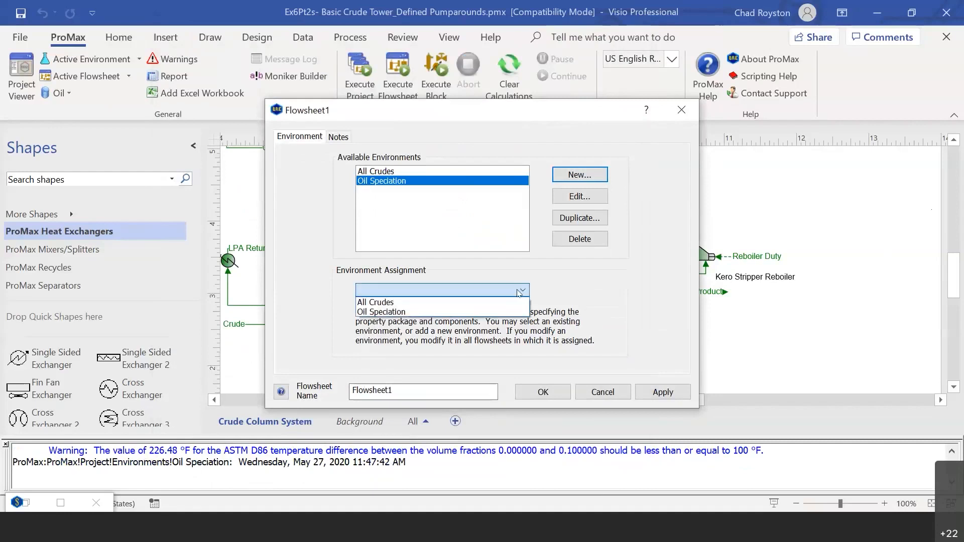
pyautogui.click(411, 313)
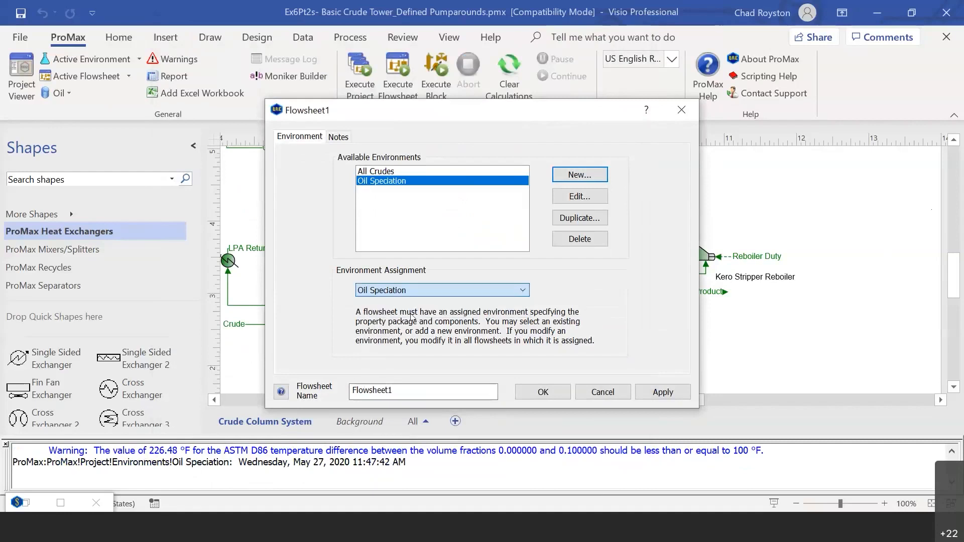
pyautogui.moveTo(419, 393); pyautogui.dragTo(237, 363)
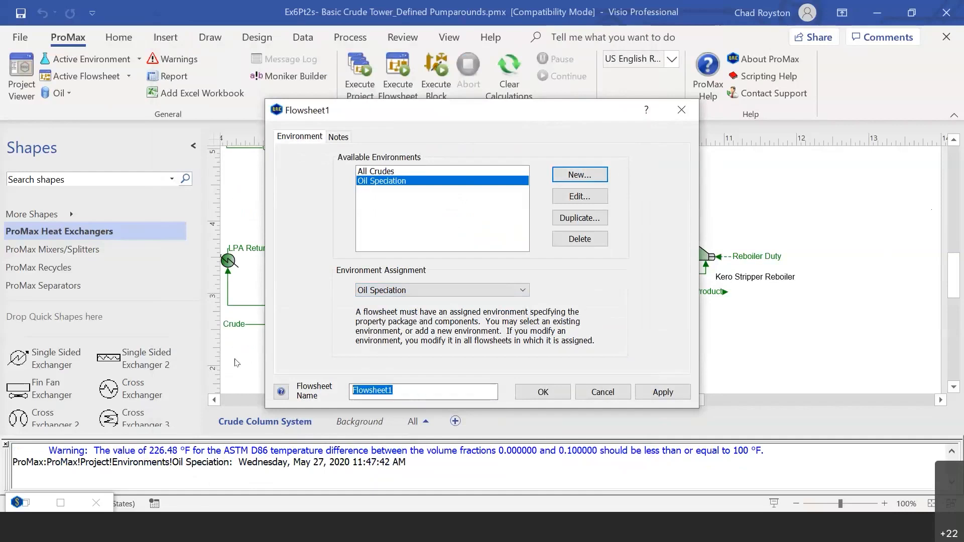
pyautogui.write('Oil Speciation')
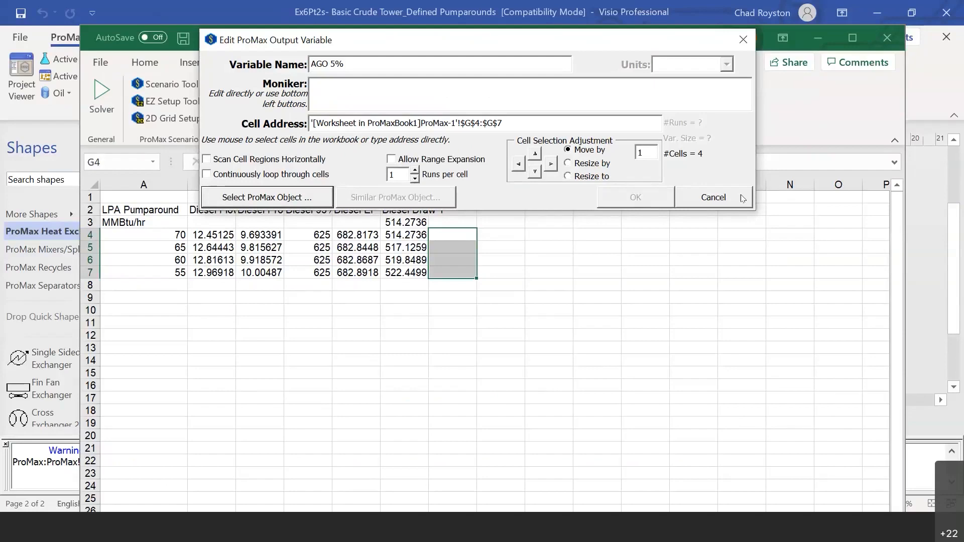
# Cancel the open AGO 5% output variable edit and minimize the Excel workbook to return to the Visio flowsheet
pyautogui.click(713, 198)
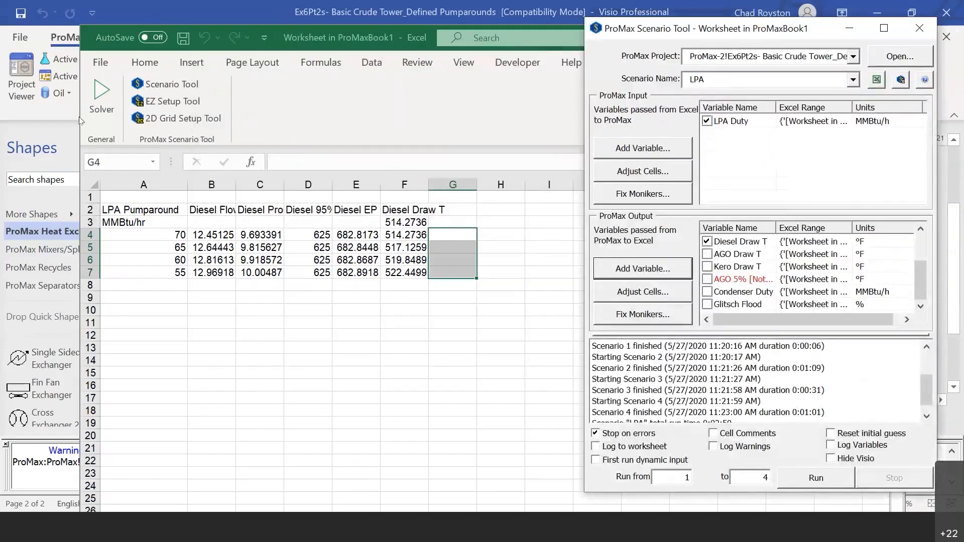
pyautogui.moveTo(405, 38); pyautogui.dragTo(79, 117)
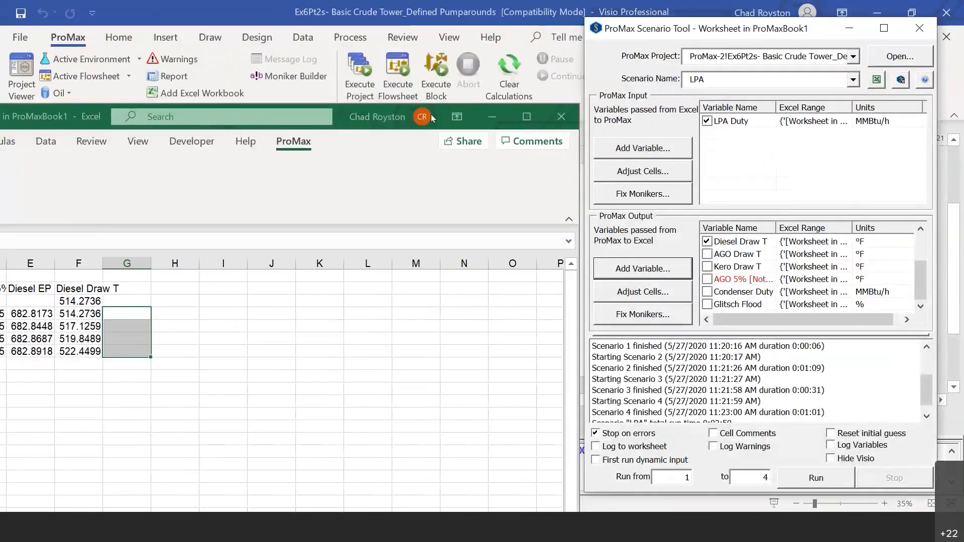
pyautogui.click(491, 117)
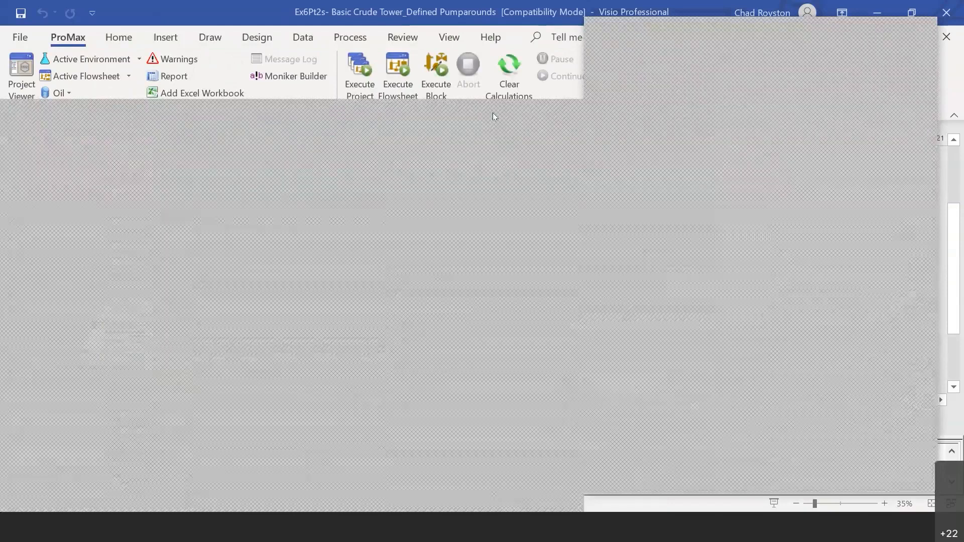
pyautogui.keyDown('ctrl'); pyautogui.scroll(2, 719, 240); pyautogui.keyUp('ctrl')
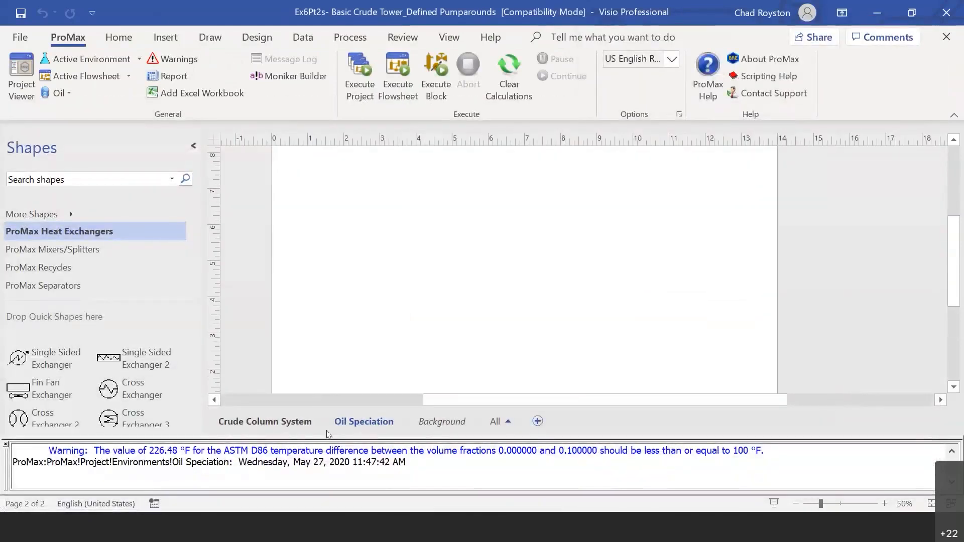
# Open the Diesel Product stream in the Crude Column System flowsheet and solve its Distillation Curves 1 analysis
pyautogui.click(239, 422)
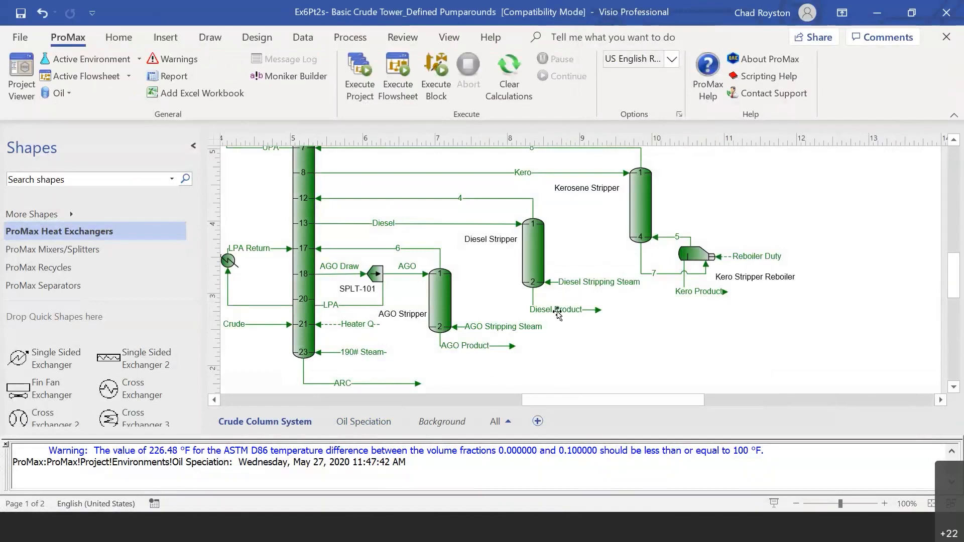
pyautogui.click(578, 310)
pyautogui.doubleClick(578, 310)
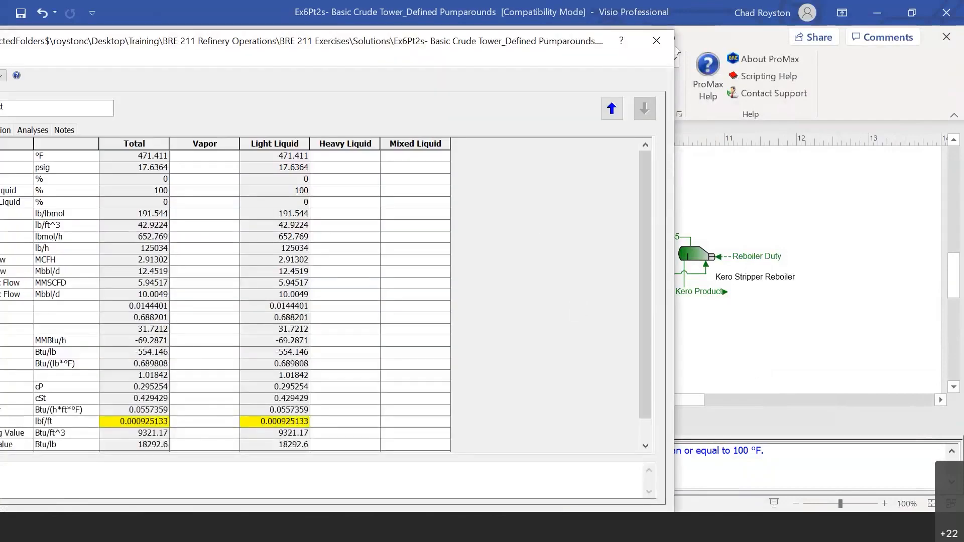
pyautogui.moveTo(304, 41); pyautogui.dragTo(526, 36)
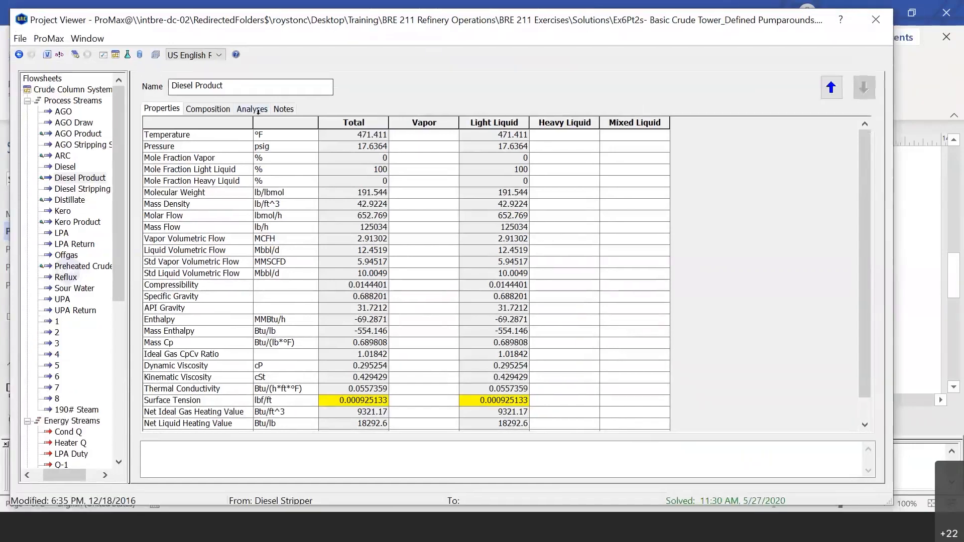
pyautogui.click(261, 113)
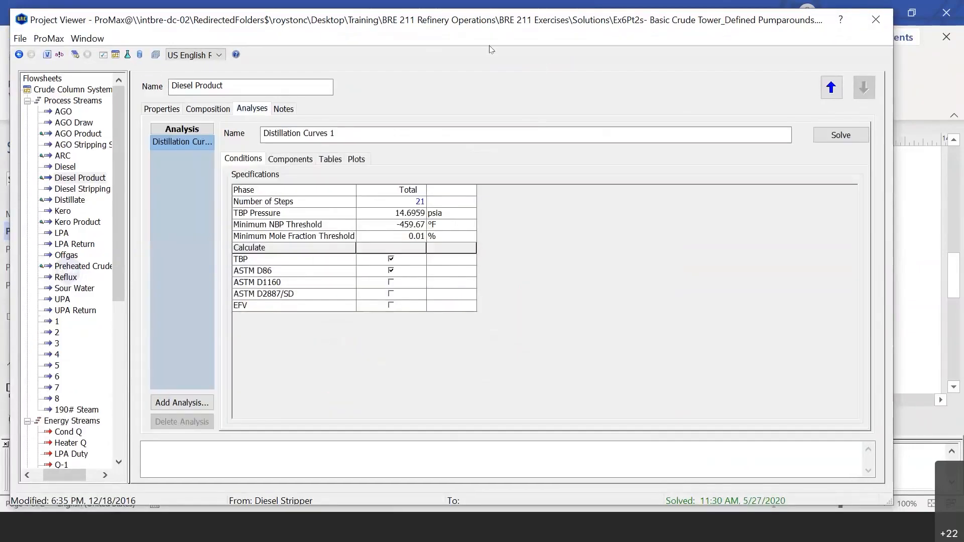
pyautogui.moveTo(803, 21); pyautogui.dragTo(650, 51)
pyautogui.click(688, 165)
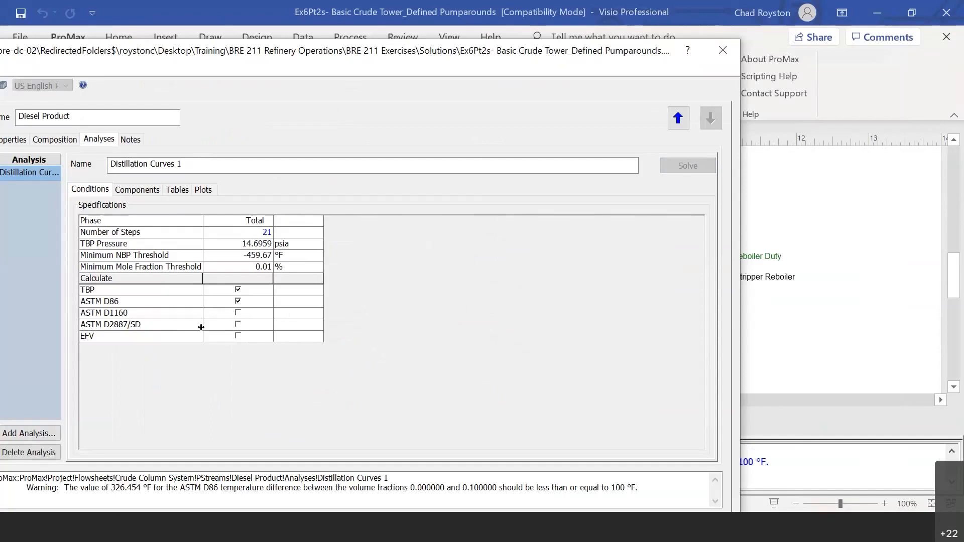
# Examine the Diesel Product's TBP and ASTM D86 distillation table, and return to the Oil Speciation flowsheet
pyautogui.click(178, 190)
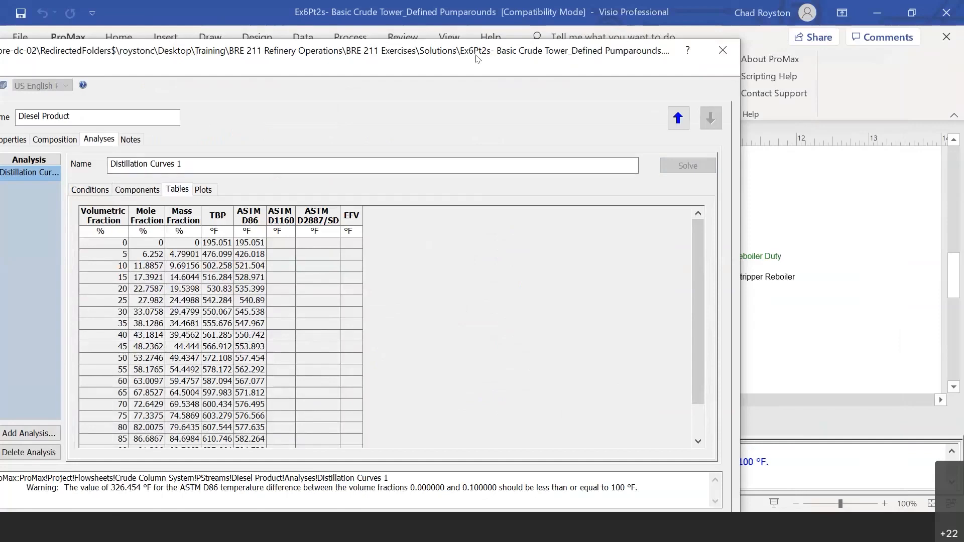
pyautogui.moveTo(561, 50); pyautogui.dragTo(645, 42)
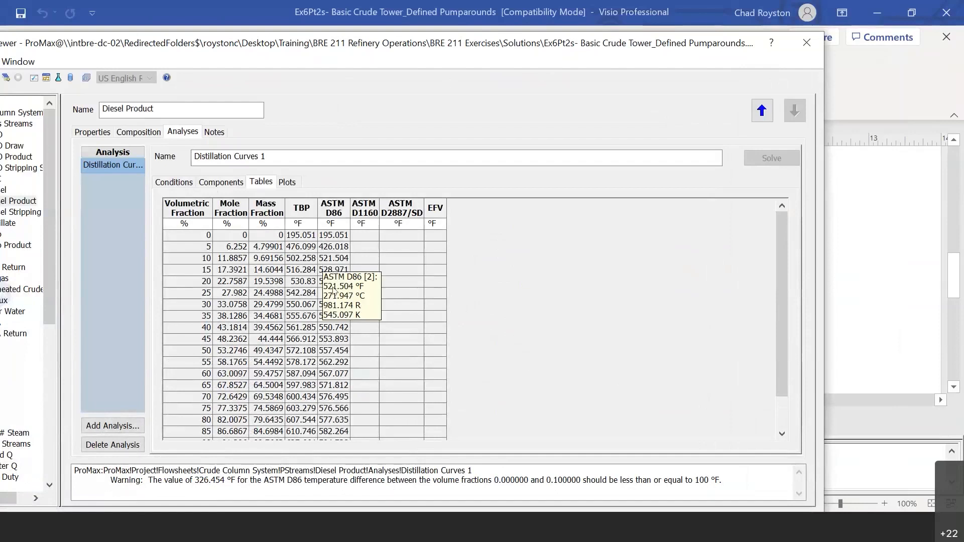
pyautogui.moveTo(335, 290)
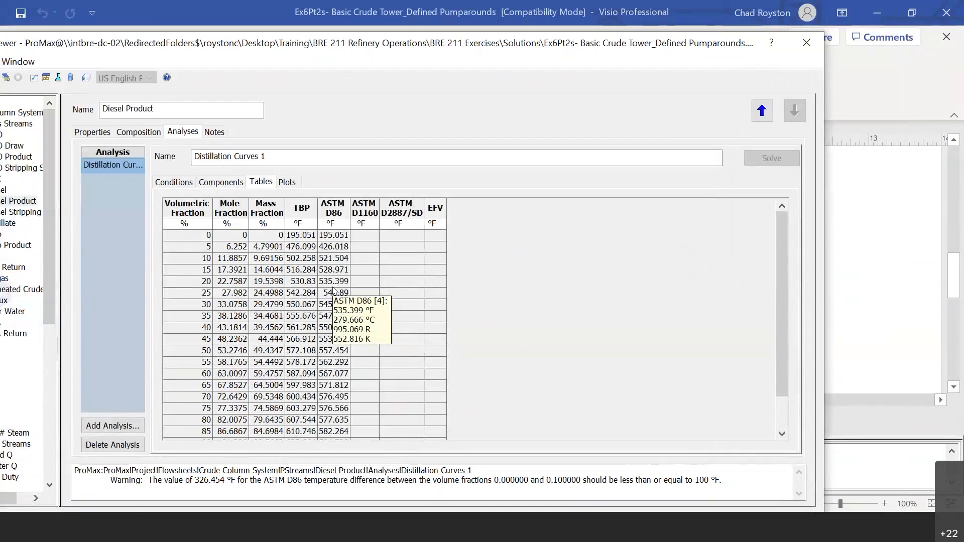
pyautogui.click(346, 305)
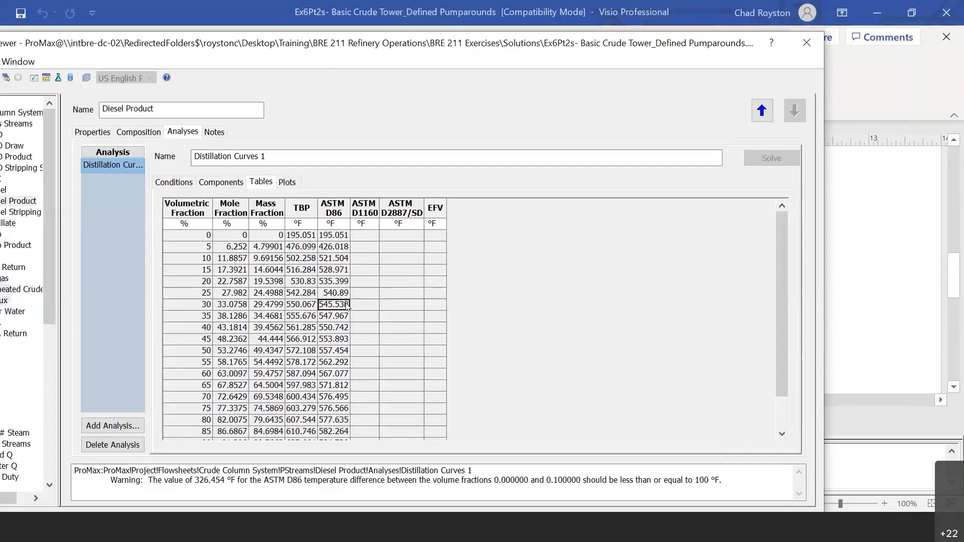
pyautogui.scroll(-1, 347, 304)
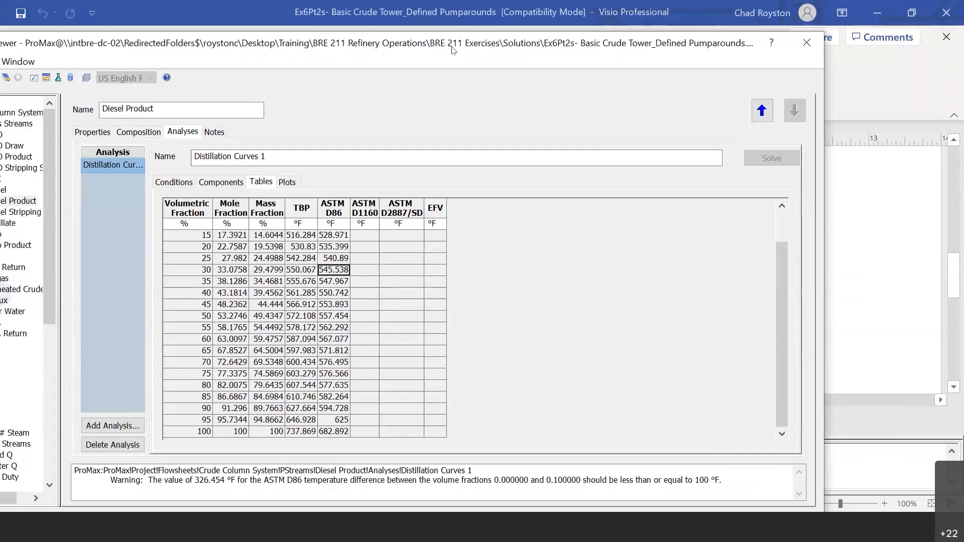
pyautogui.moveTo(380, 55); pyautogui.dragTo(269, 59)
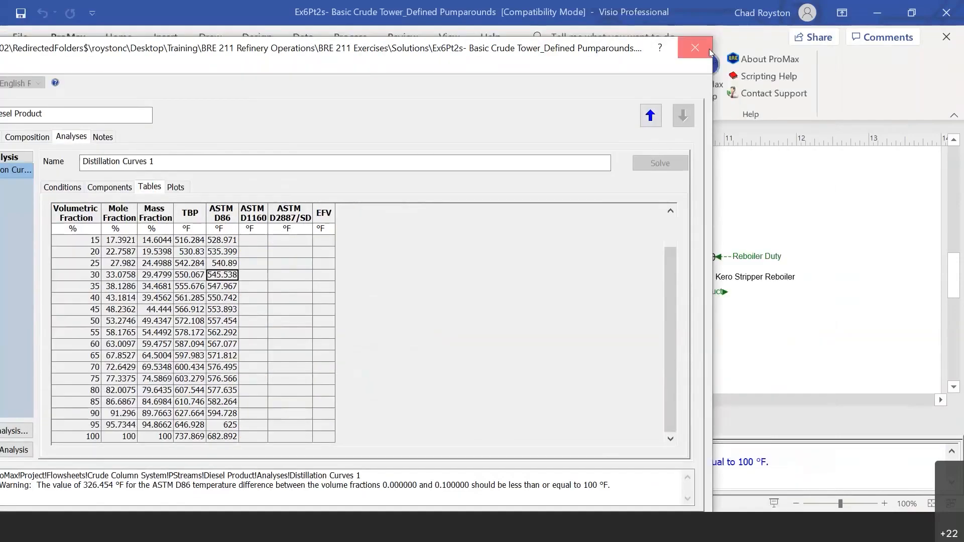
pyautogui.click(695, 47)
pyautogui.click(364, 422)
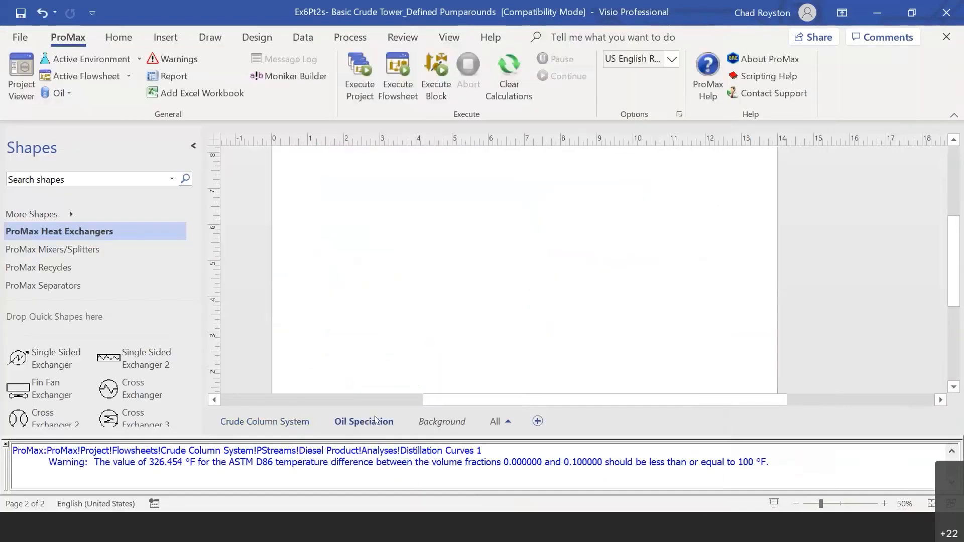
# Load the AutoKinetic Reactors stencil and place an Oil Speciation block on the Oil Speciation flowsheet
pyautogui.scroll(2, 101, 256)
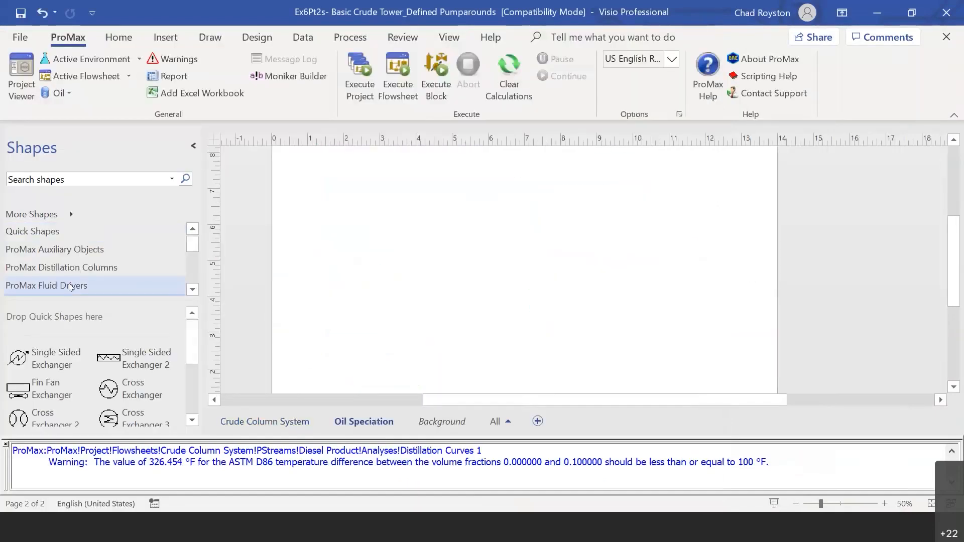
pyautogui.scroll(-8, 102, 245)
pyautogui.scroll(7, 93, 283)
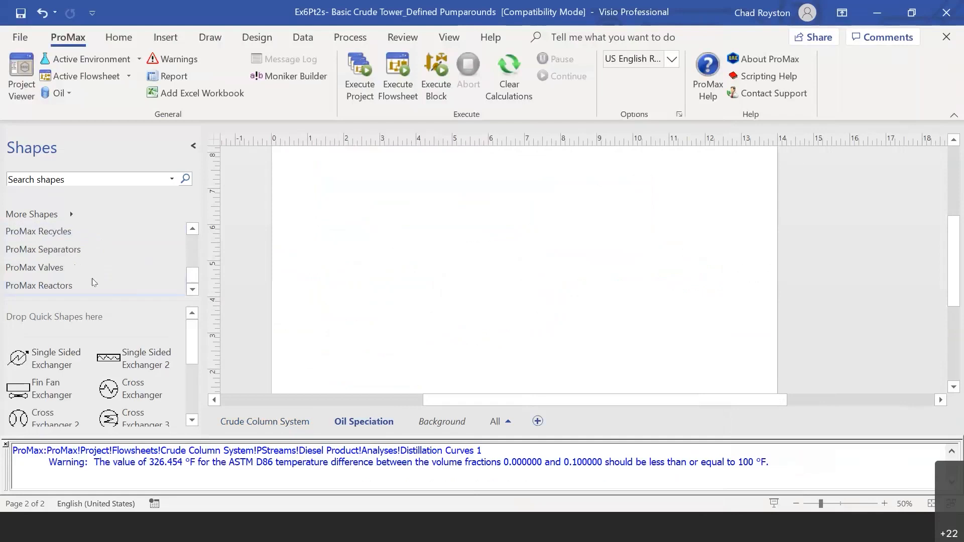
pyautogui.click(71, 214)
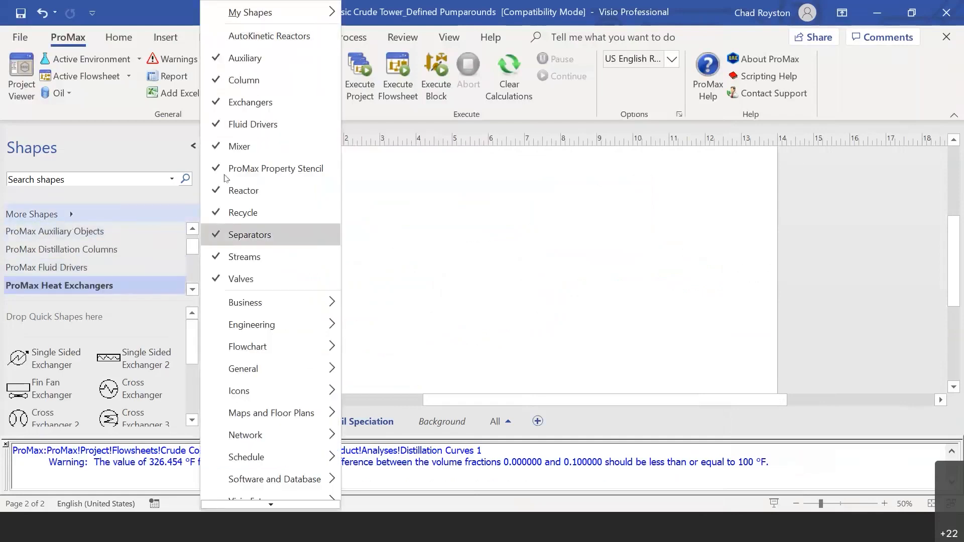
pyautogui.click(217, 44)
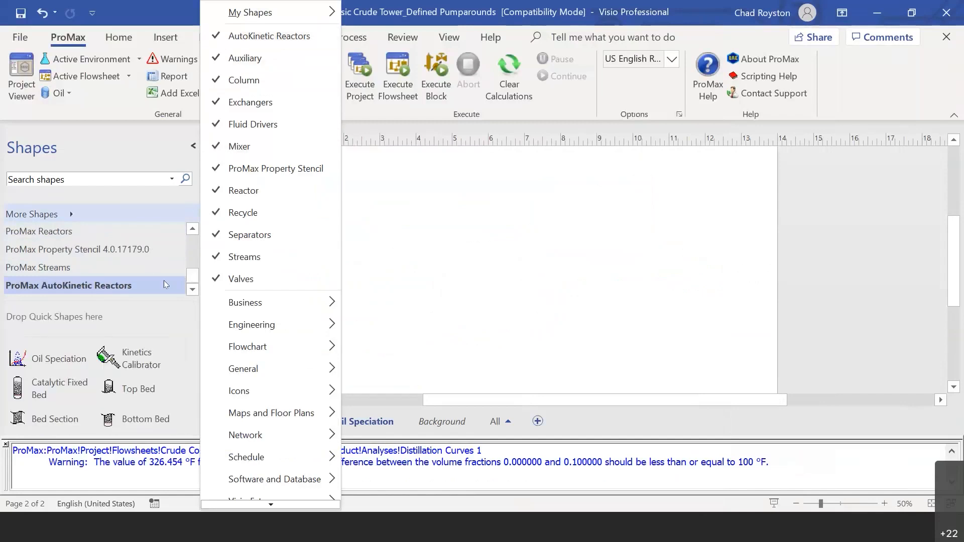
pyautogui.click(43, 357)
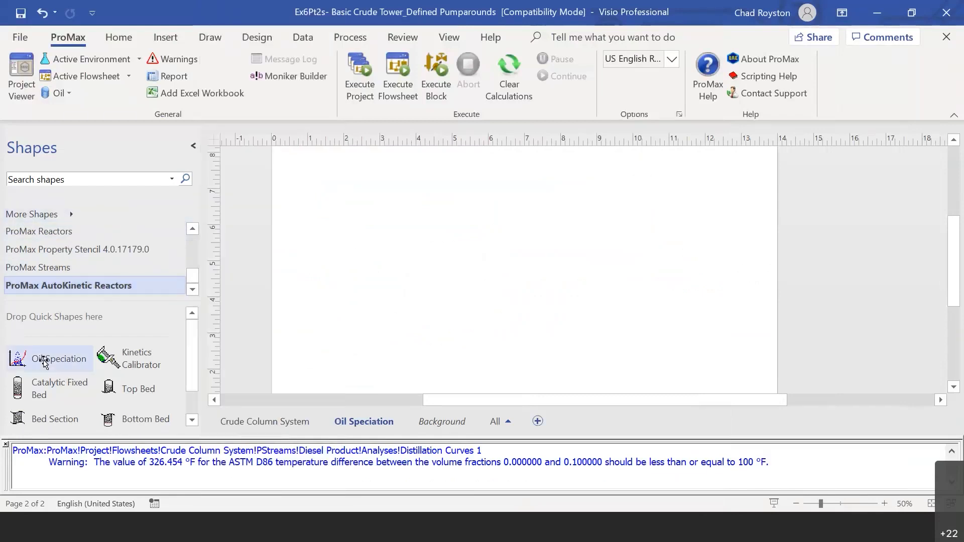
pyautogui.moveTo(43, 361); pyautogui.dragTo(343, 234)
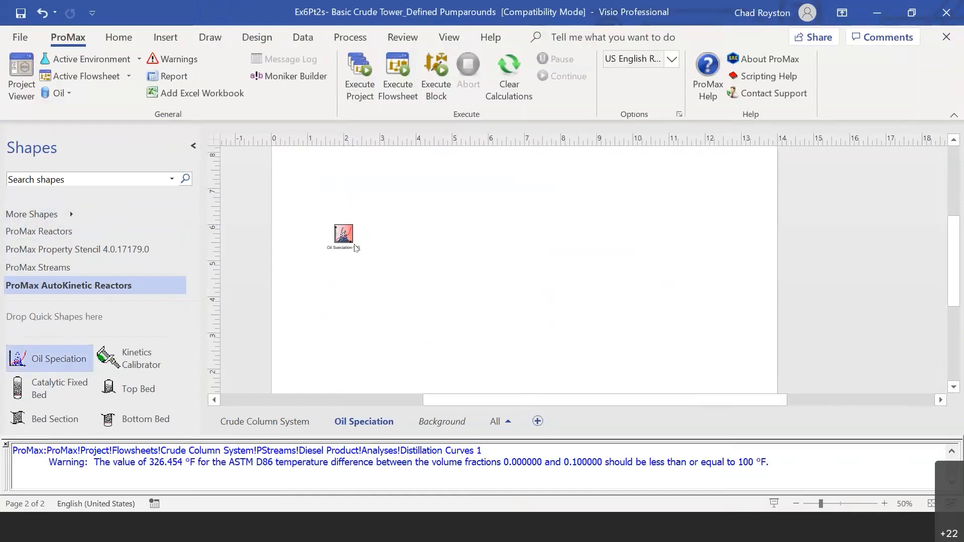
# Add a process stream to the flowsheet and connect it to the outlet of the Oil Speciation block
pyautogui.click(108, 268)
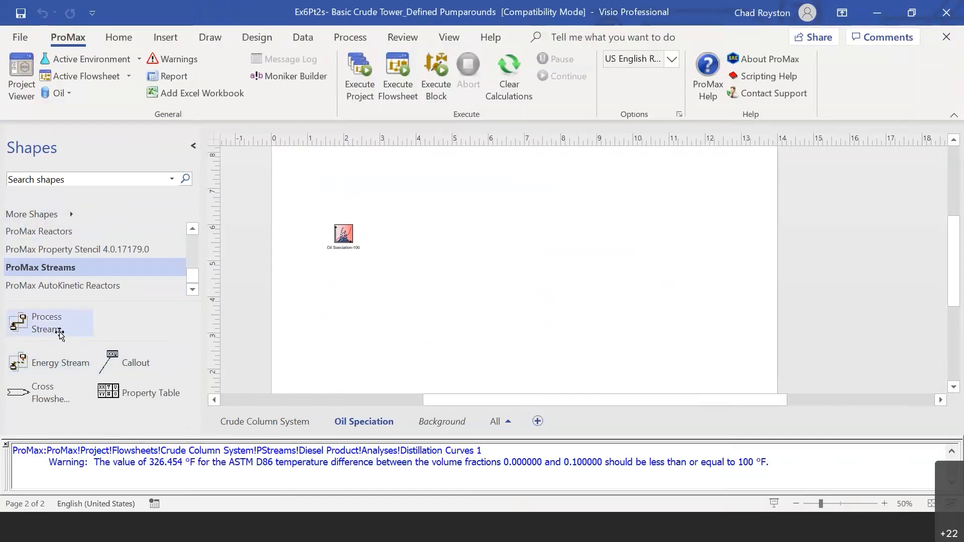
pyautogui.moveTo(61, 333); pyautogui.dragTo(404, 258)
pyautogui.moveTo(404, 220); pyautogui.dragTo(396, 229)
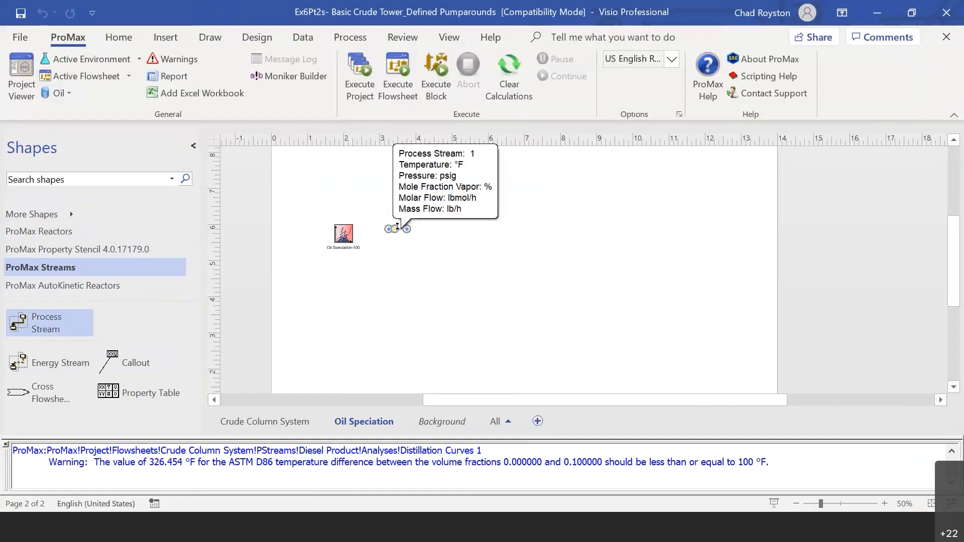
pyautogui.click(426, 267)
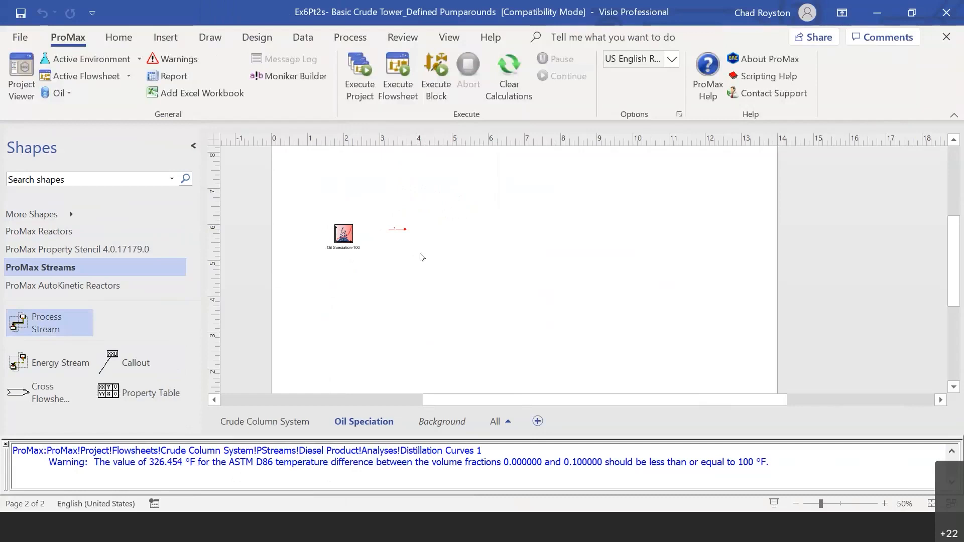
pyautogui.moveTo(398, 229); pyautogui.dragTo(362, 234)
pyautogui.scroll(3, 330, 235)
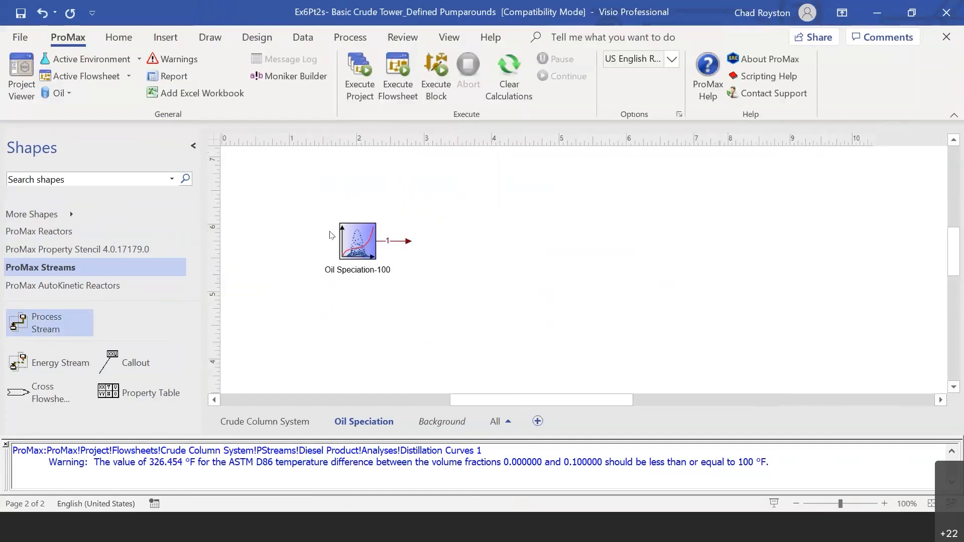
# Open the Oil Speciation block's process data and set the temperature to 100 °F and the pressure to 10 psig
pyautogui.doubleClick(331, 235)
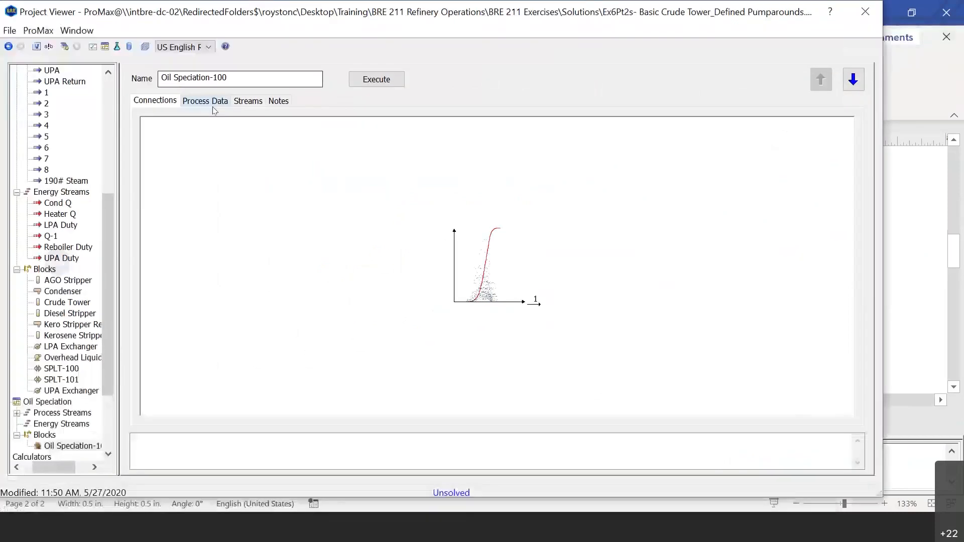
pyautogui.click(210, 102)
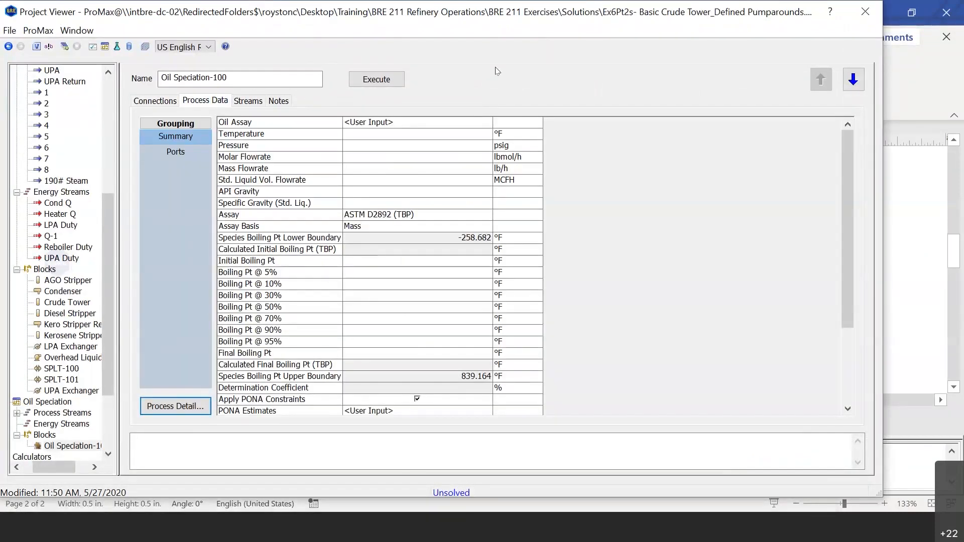
pyautogui.click(462, 136)
pyautogui.write('100')
pyautogui.press('Return')
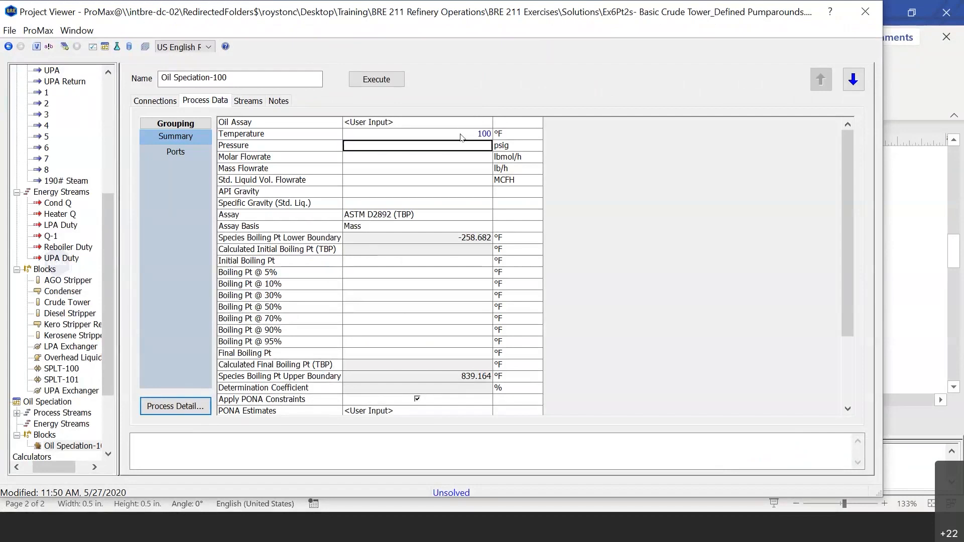
pyautogui.write('10')
pyautogui.press('Return')
# Set the Oil Speciation block's standard liquid volumetric flowrate to 100 Mbbl/d
pyautogui.press('Return')
pyautogui.press('Return')
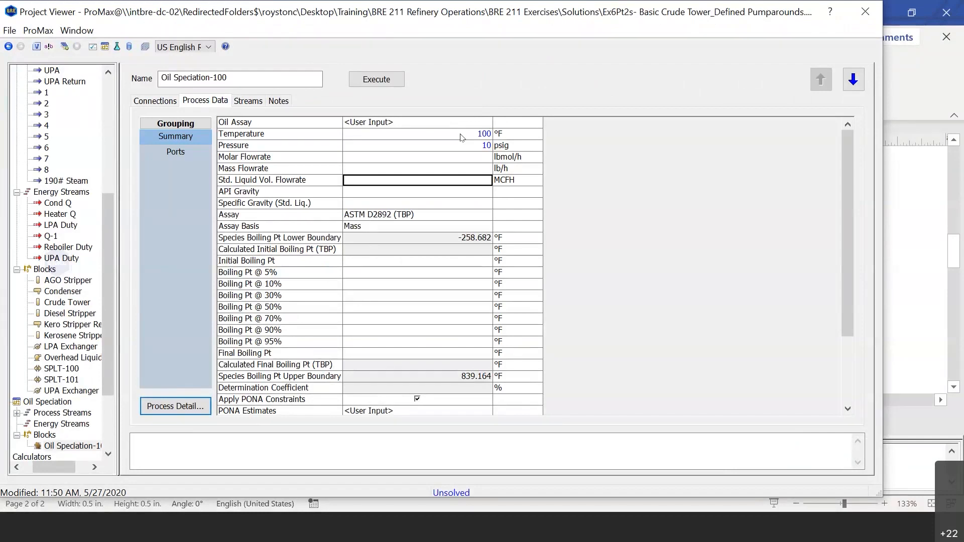
pyautogui.write('100Mbll')
pyautogui.press('BackSpace')
pyautogui.press('BackSpace')
pyautogui.write('bl')
pyautogui.press('Return')
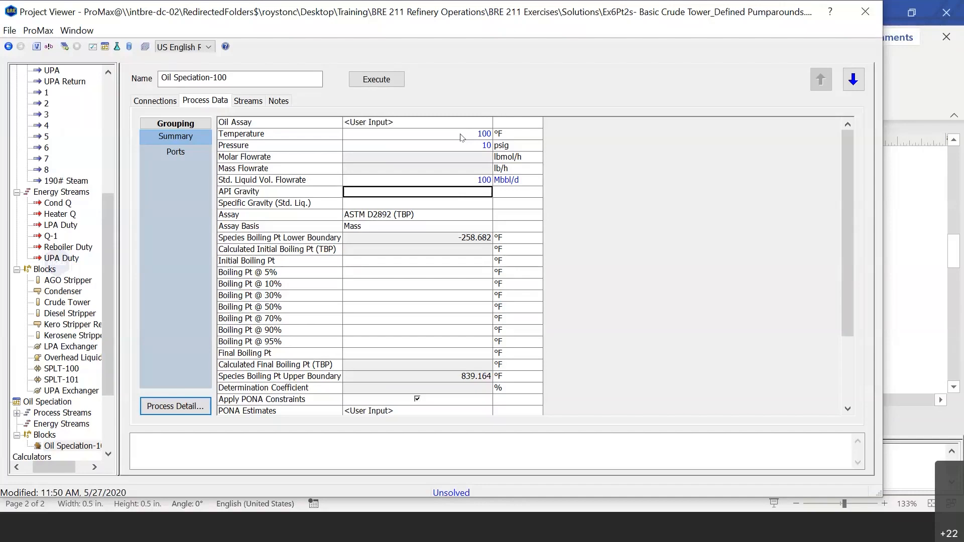
# Set the initial boiling point to 195 °F, the 5% point to 426 °F and the 10% point to 521 °F
pyautogui.click(460, 259)
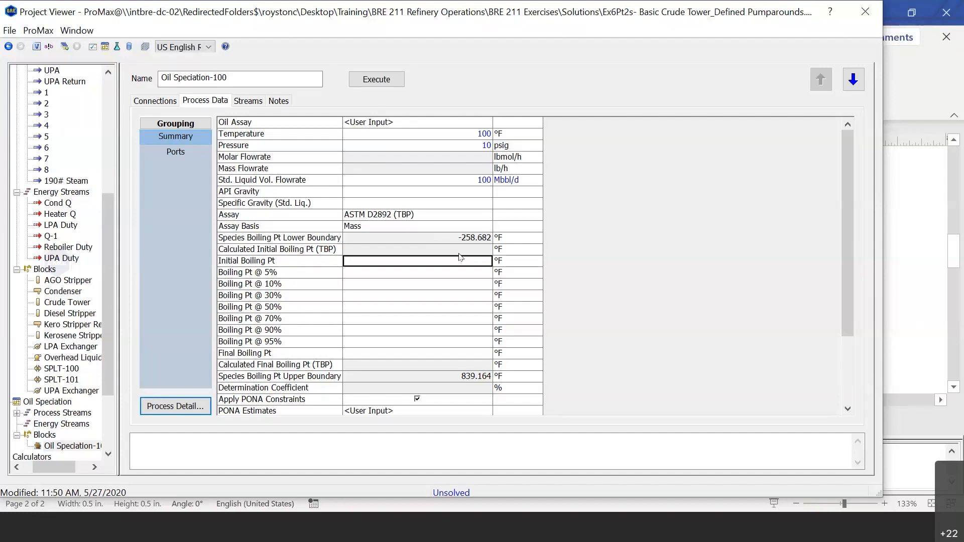
pyautogui.write('195')
pyautogui.press('Return')
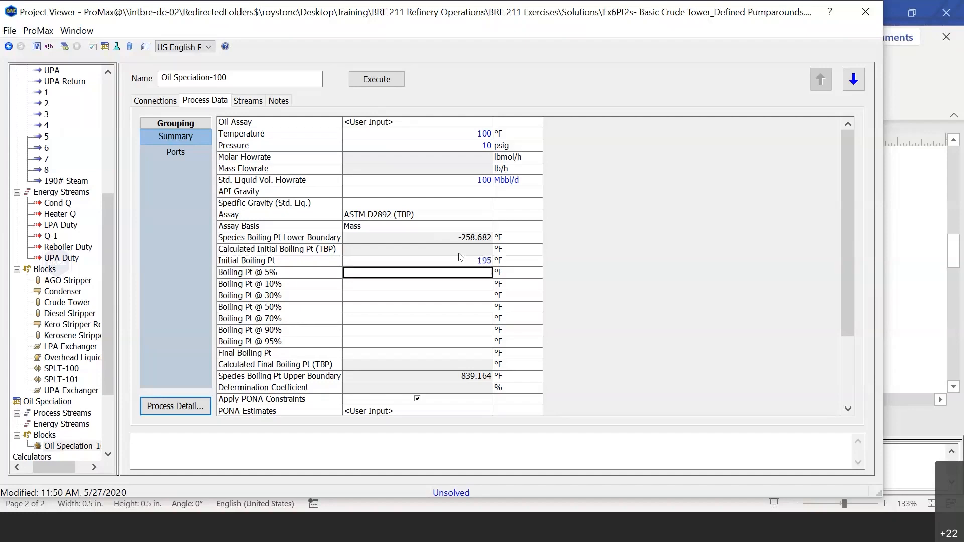
pyautogui.write('426')
pyautogui.press('Return')
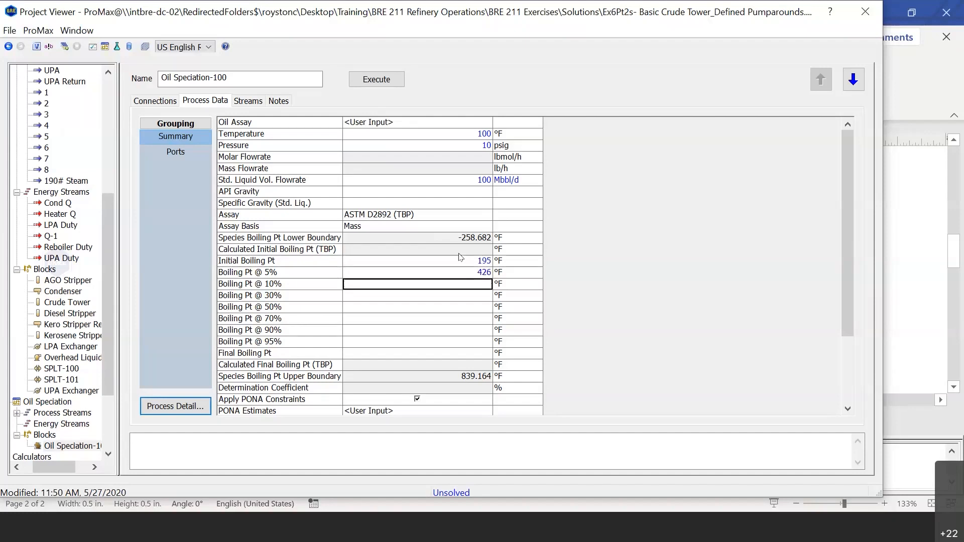
pyautogui.write('521')
pyautogui.press('Return')
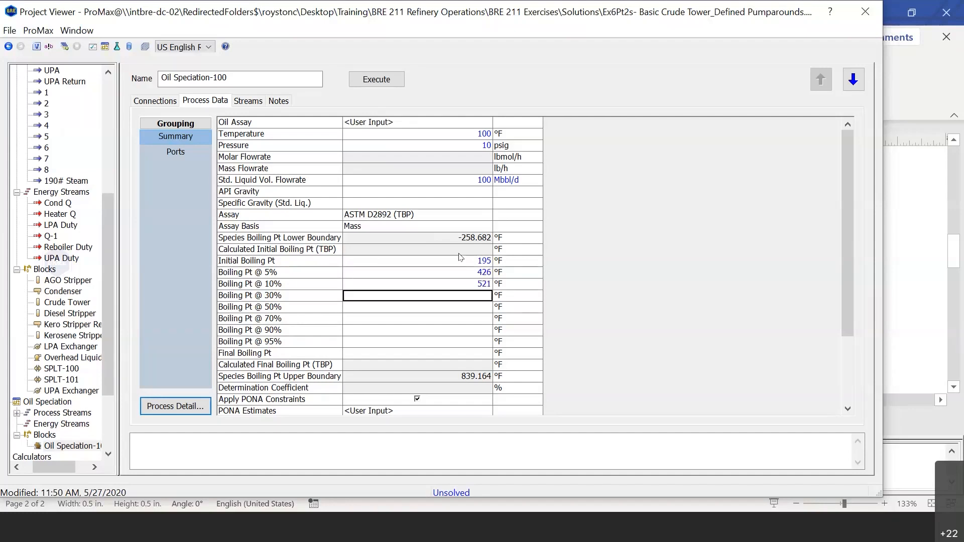
# Set the boiling point at 30% to 545 °F and at 50% to 557 °F
pyautogui.write('54')
pyautogui.press('Return')
pyautogui.write('5')
pyautogui.press('Up')
pyautogui.write('545')
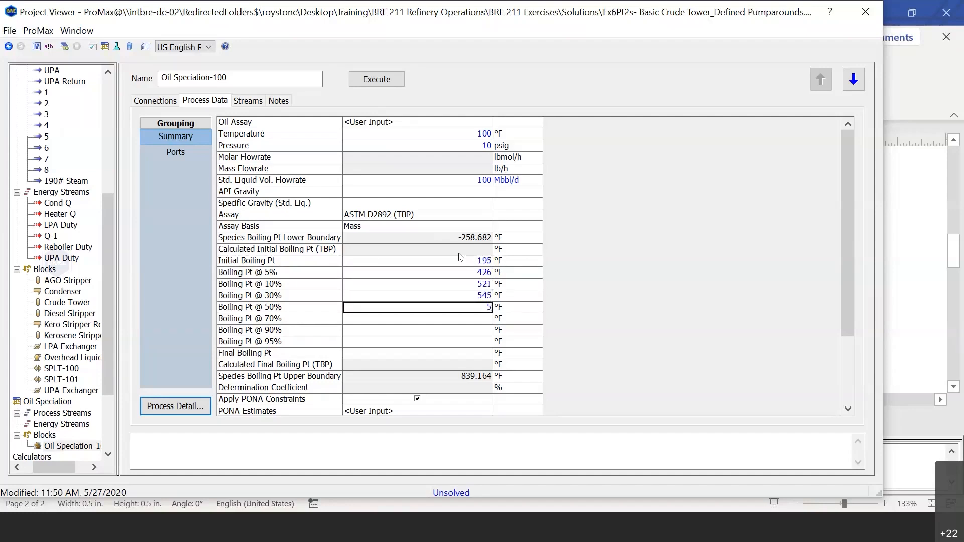
pyautogui.write('57')
pyautogui.press('Return')
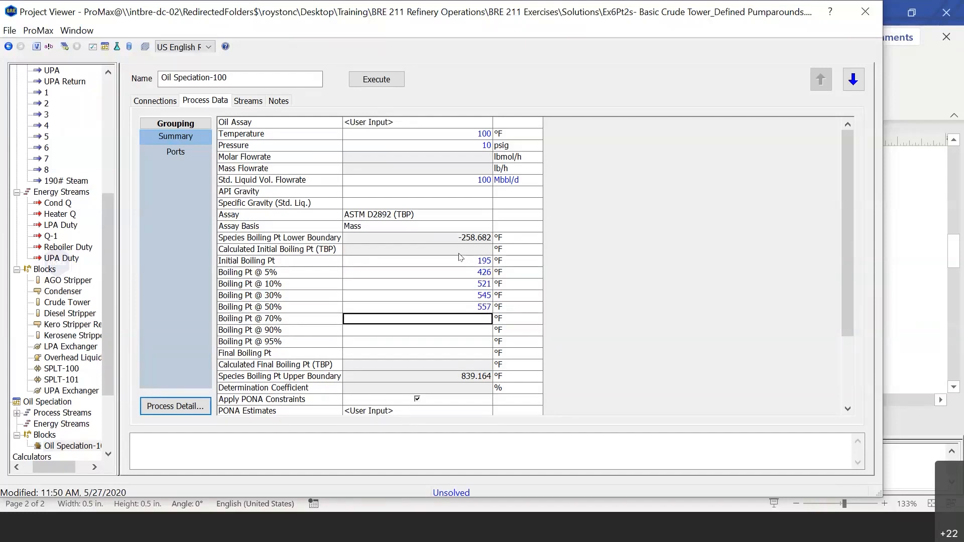
# Set the 70%, 90% and 95% boiling points to 576, 594 and 625 °F and the final boiling point to 682 °F
pyautogui.write('576')
pyautogui.press('Return')
pyautogui.write('594')
pyautogui.press('Return')
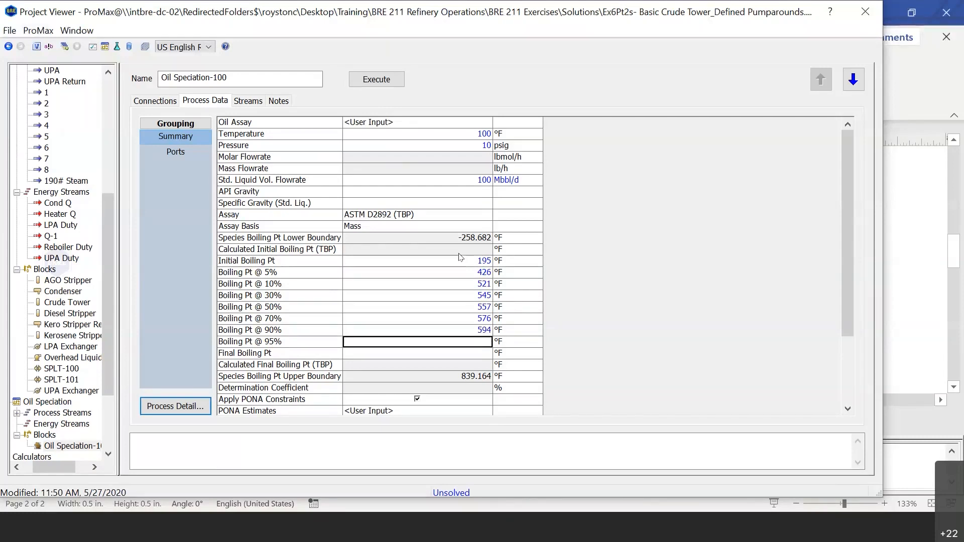
pyautogui.write('625')
pyautogui.press('Return')
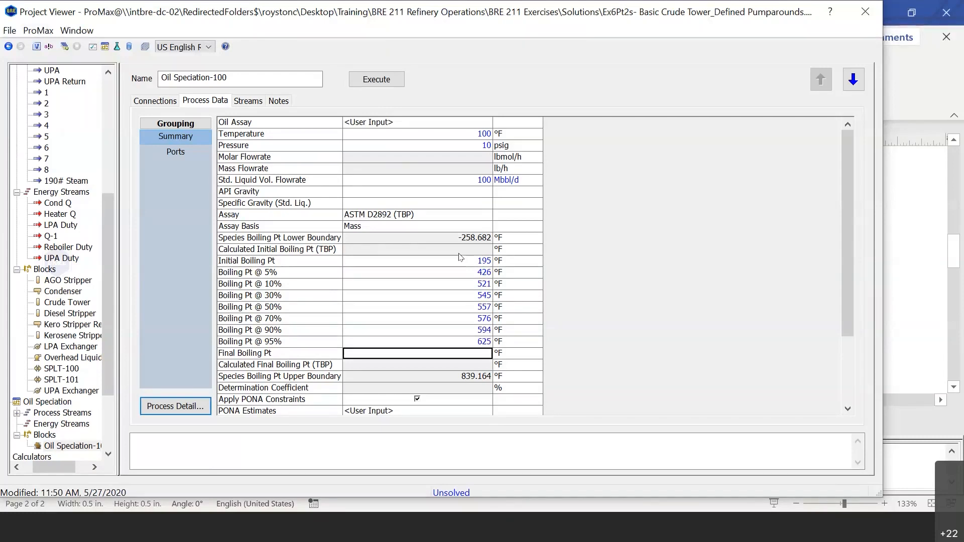
pyautogui.write('682')
pyautogui.press('Return')
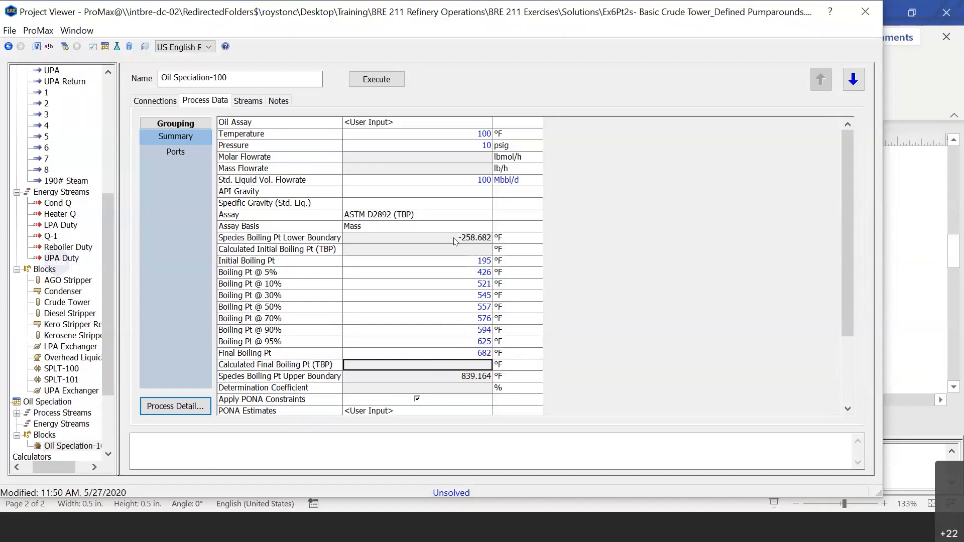
# Change the Oil Speciation block's assay type to ASTM D86
pyautogui.moveTo(455, 242)
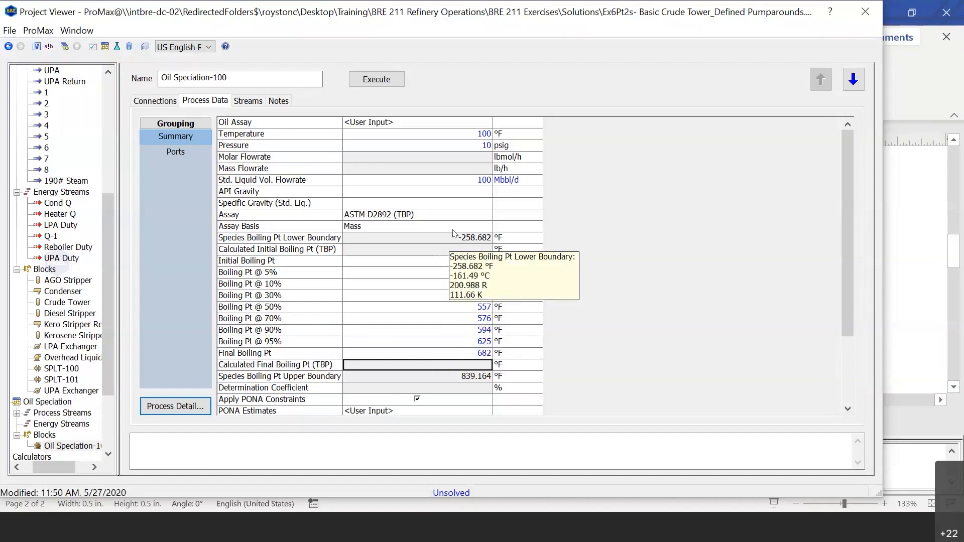
pyautogui.click(428, 241)
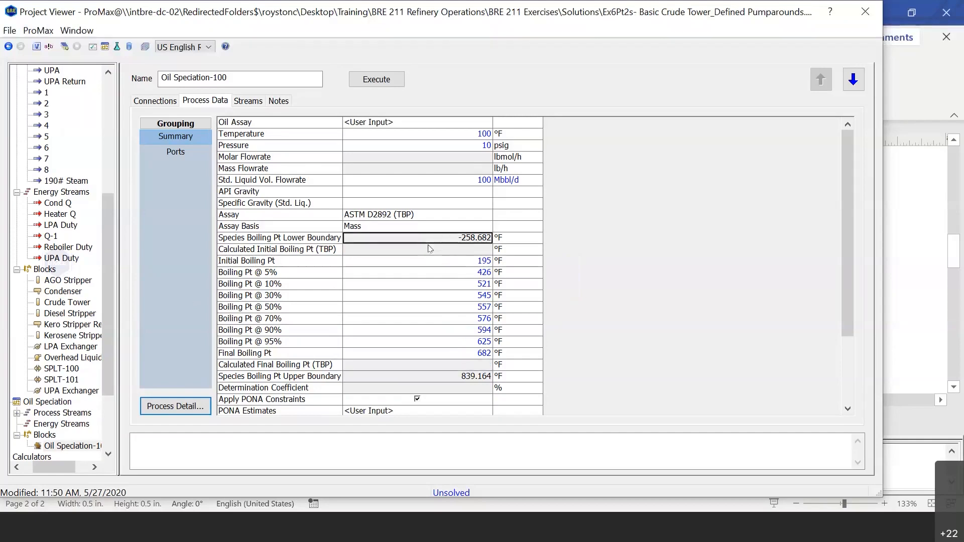
pyautogui.moveTo(438, 244)
pyautogui.click(482, 219)
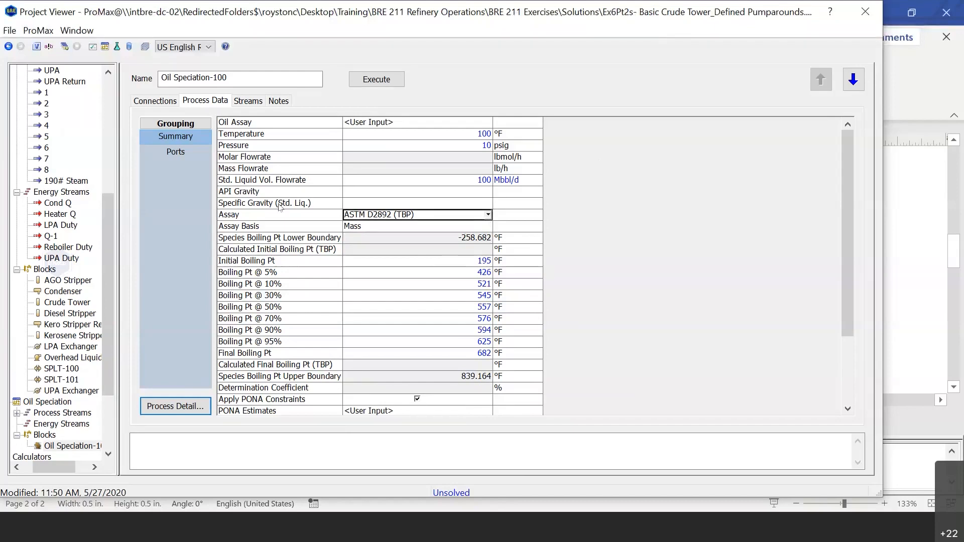
pyautogui.click(488, 215)
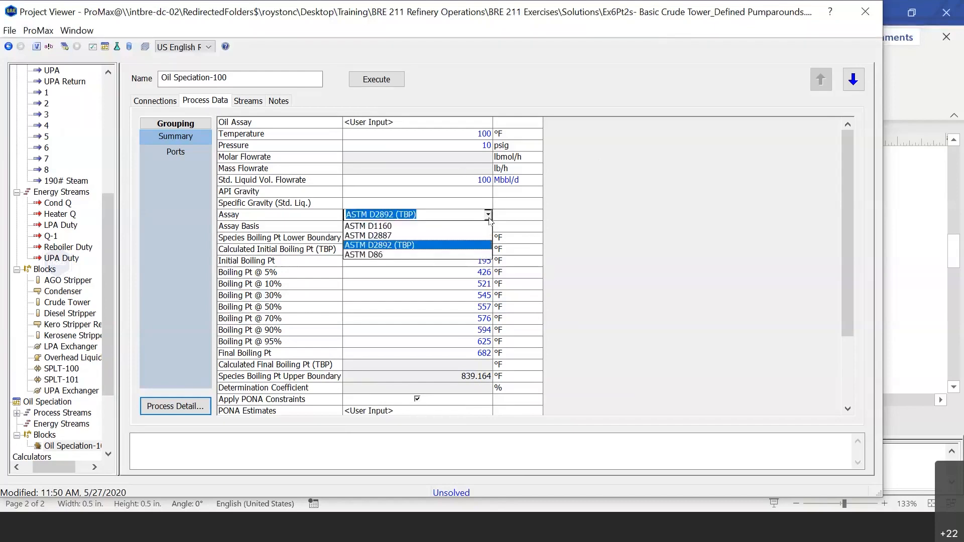
pyautogui.click(400, 254)
pyautogui.click(446, 226)
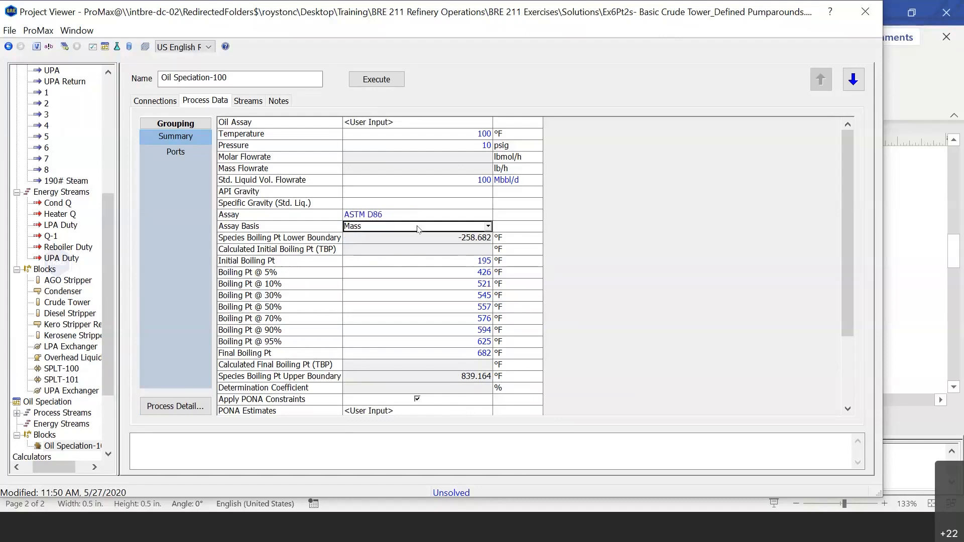
# Check the API gravity of the Diesel Product stream in the Crude Column System flowsheet
pyautogui.click(865, 14)
pyautogui.click(281, 421)
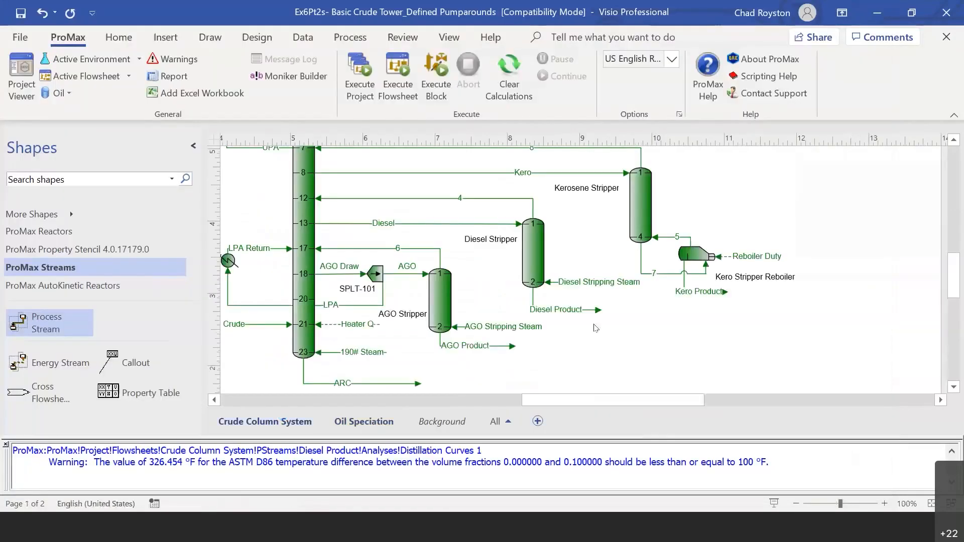
pyautogui.click(591, 309)
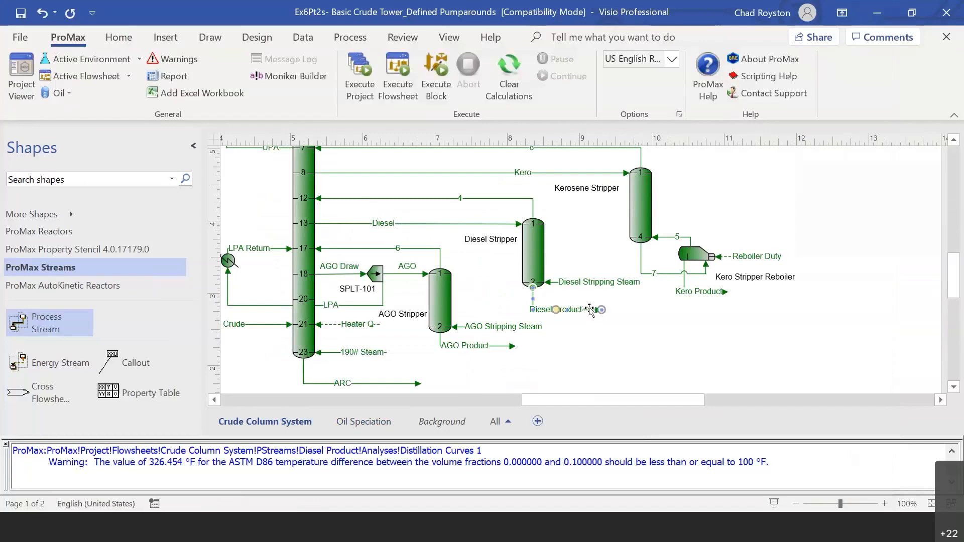
pyautogui.doubleClick(591, 309)
pyautogui.click(232, 150)
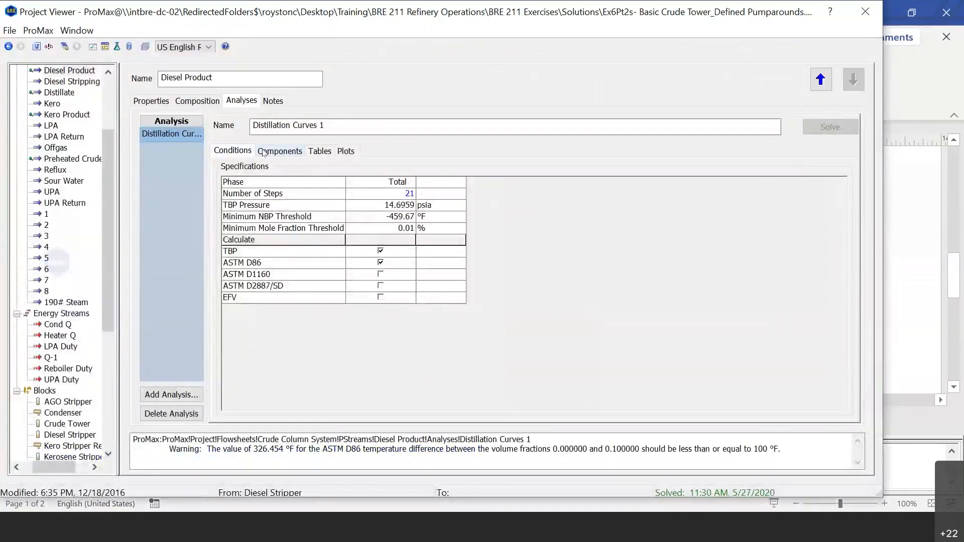
pyautogui.click(191, 102)
pyautogui.click(158, 100)
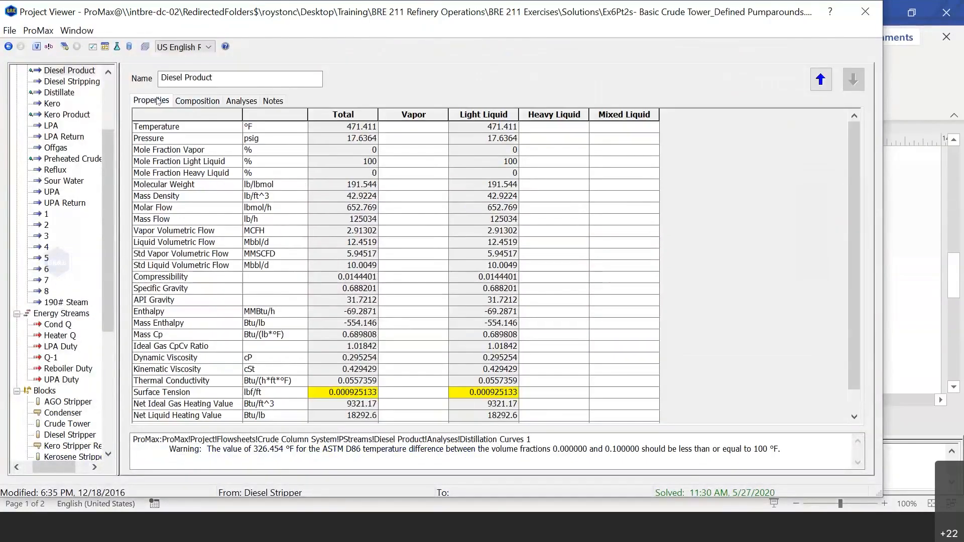
pyautogui.click(366, 299)
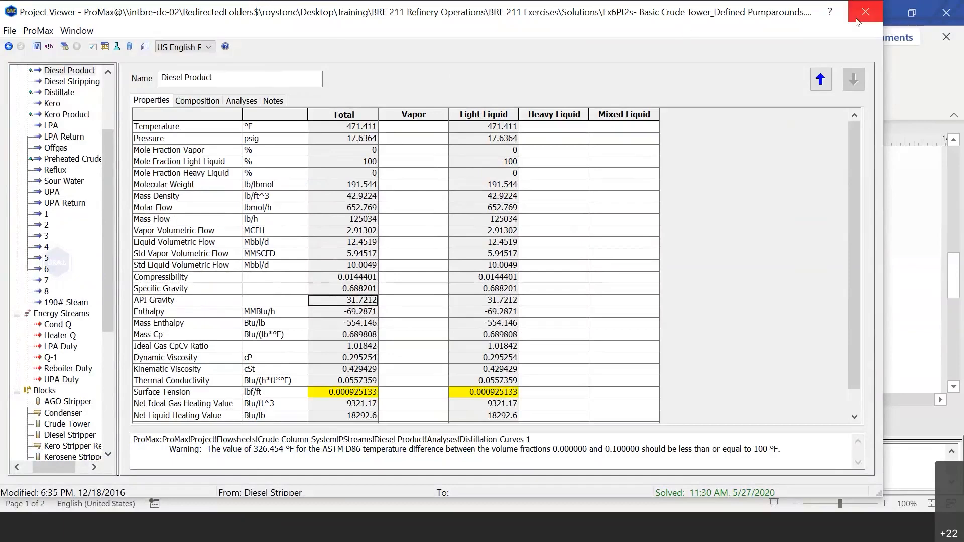
pyautogui.click(609, 537)
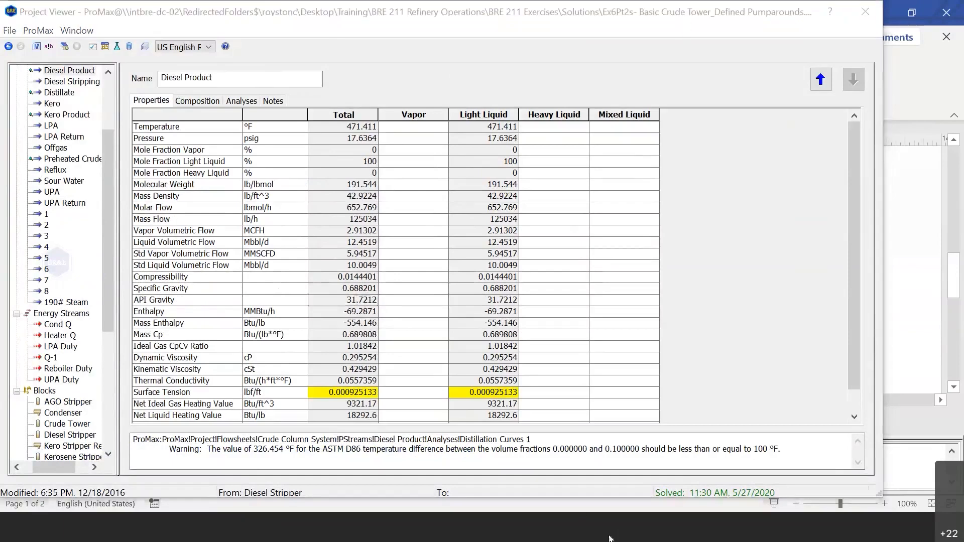
# Set the API gravity of the Oil Speciation block to 31.7 in the Oil Speciation flowsheet
pyautogui.click(908, 337)
pyautogui.click(364, 421)
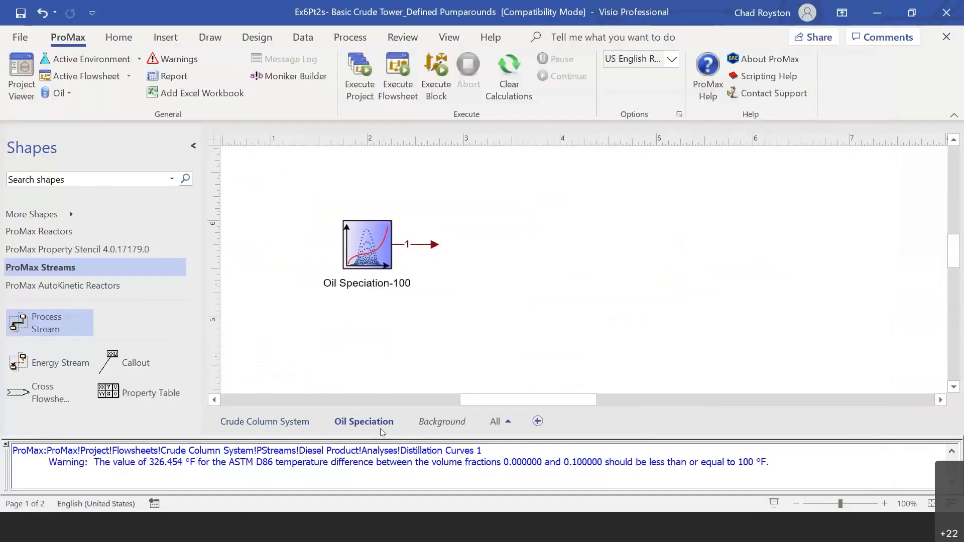
pyautogui.doubleClick(372, 251)
pyautogui.click(432, 194)
pyautogui.write('31.7')
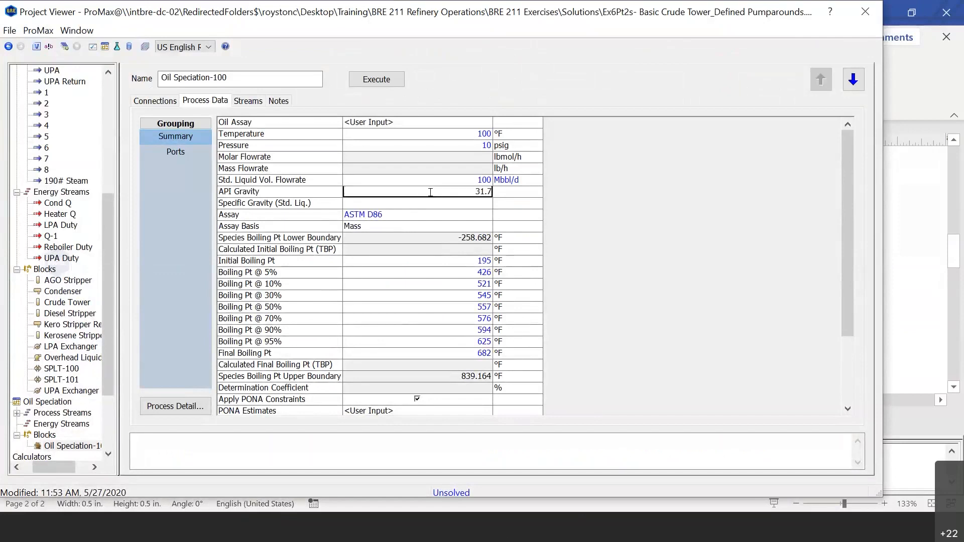
pyautogui.press('Return')
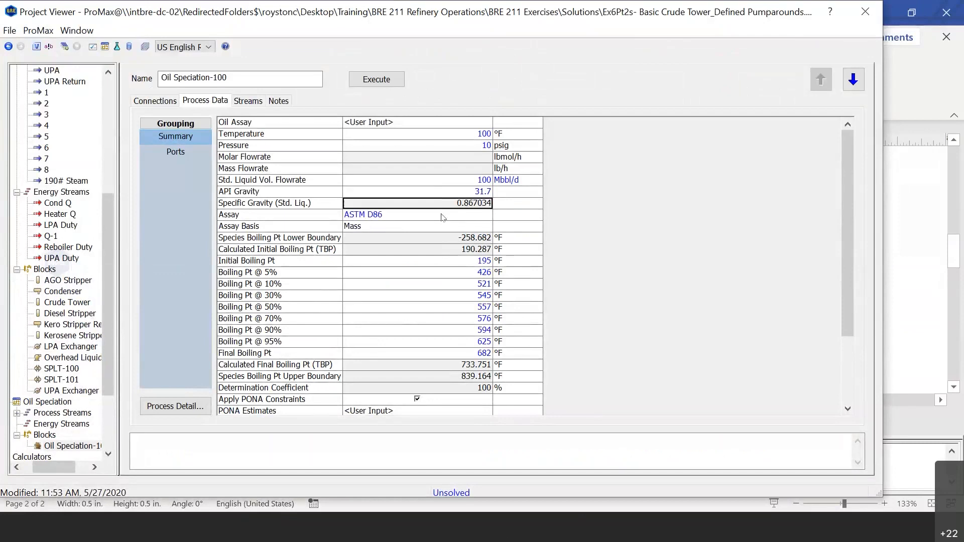
pyautogui.click(443, 215)
pyautogui.click(445, 207)
# Set the block's PONA estimates method to Riazi-Daubert (API-82)
pyautogui.moveTo(420, 335)
pyautogui.scroll(-2, 420, 335)
pyautogui.scroll(-1, 419, 350)
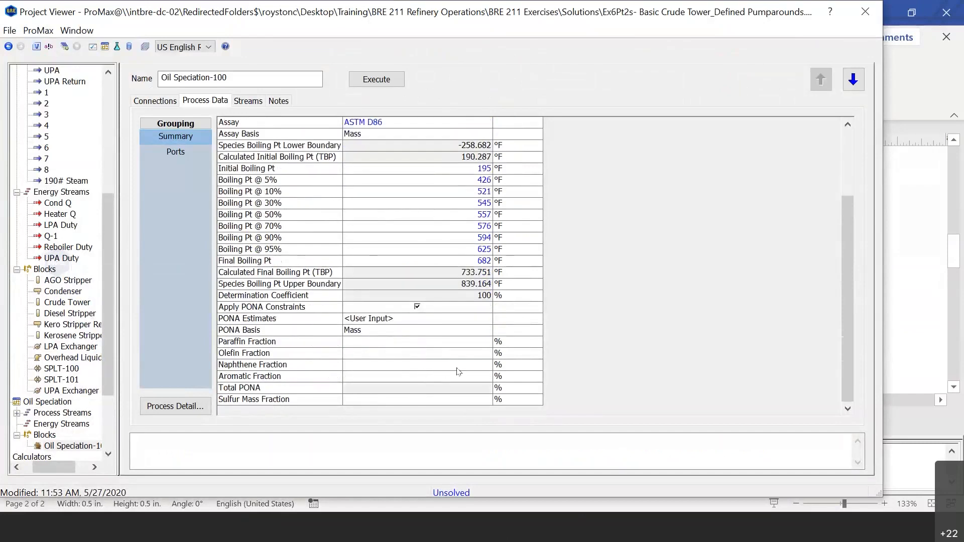
pyautogui.click(471, 331)
pyautogui.click(487, 320)
pyautogui.click(489, 320)
pyautogui.click(471, 340)
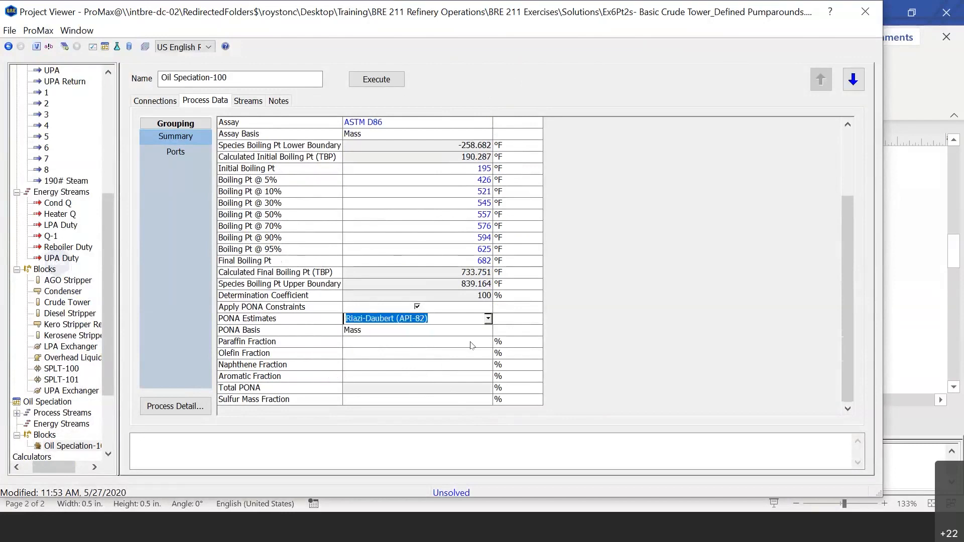
pyautogui.click(528, 378)
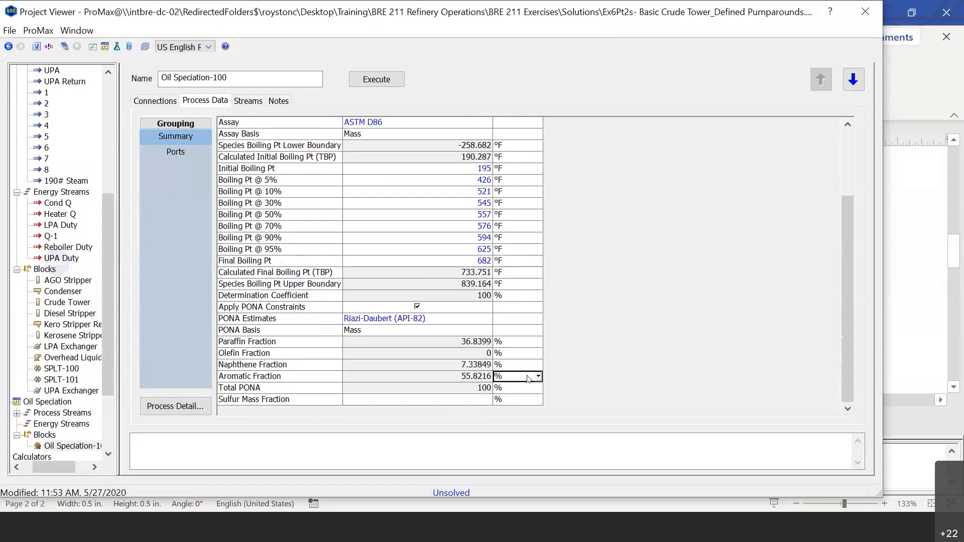
# Set the sulfur mass fraction of the Oil Speciation block to 1.2 %
pyautogui.click(467, 399)
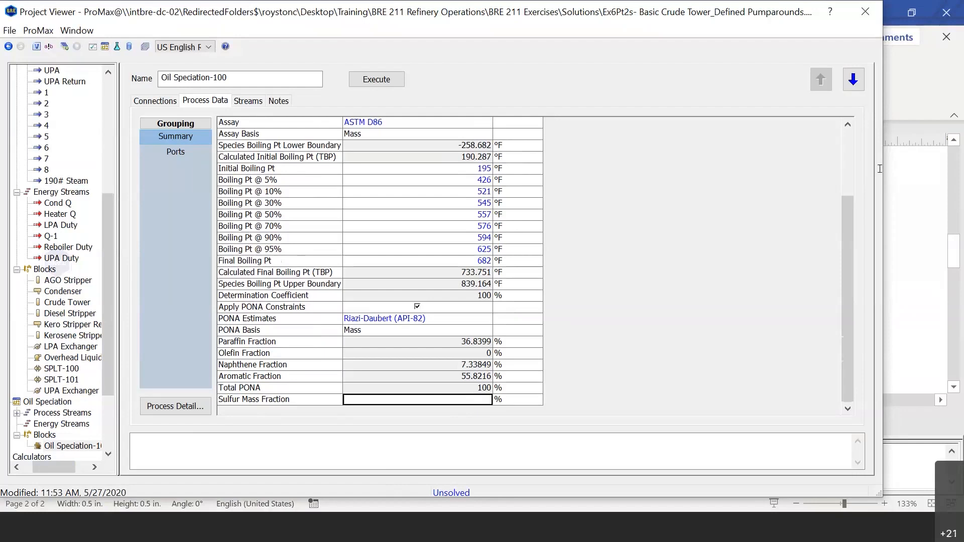
pyautogui.write('1.2')
pyautogui.click(500, 322)
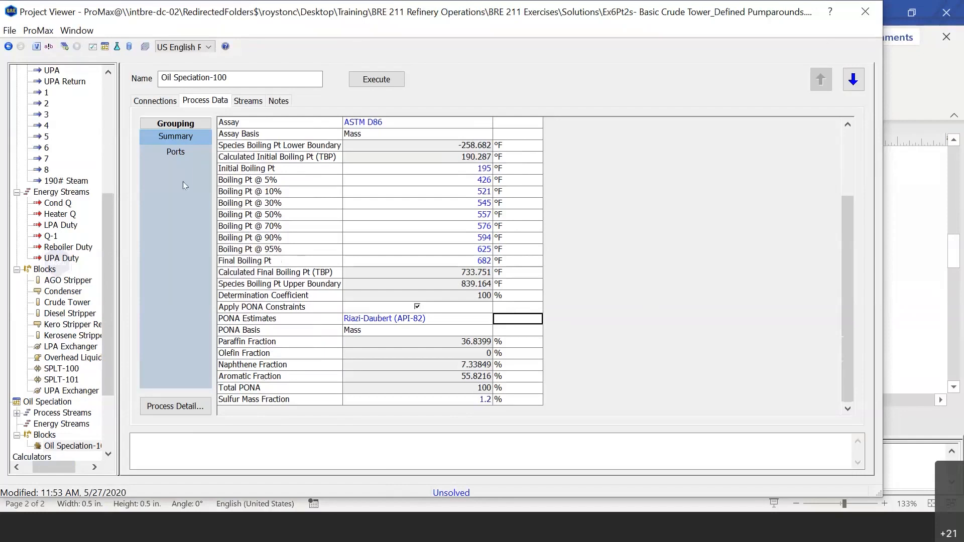
# Set the Sulfur Distribution Scale to 2 in the Oil Speciation block's detailed process settings
pyautogui.click(196, 408)
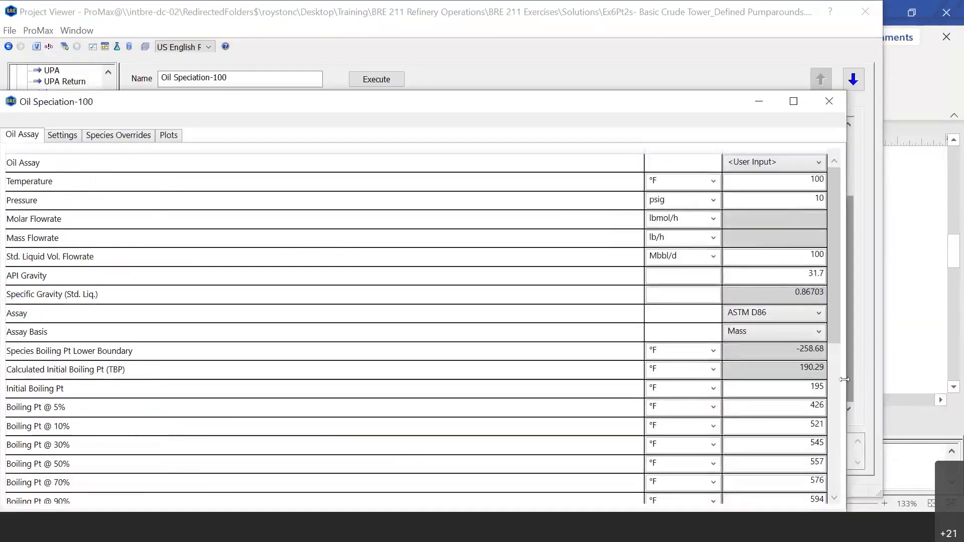
pyautogui.moveTo(846, 391); pyautogui.dragTo(610, 386)
pyautogui.moveTo(151, 101); pyautogui.dragTo(211, 30)
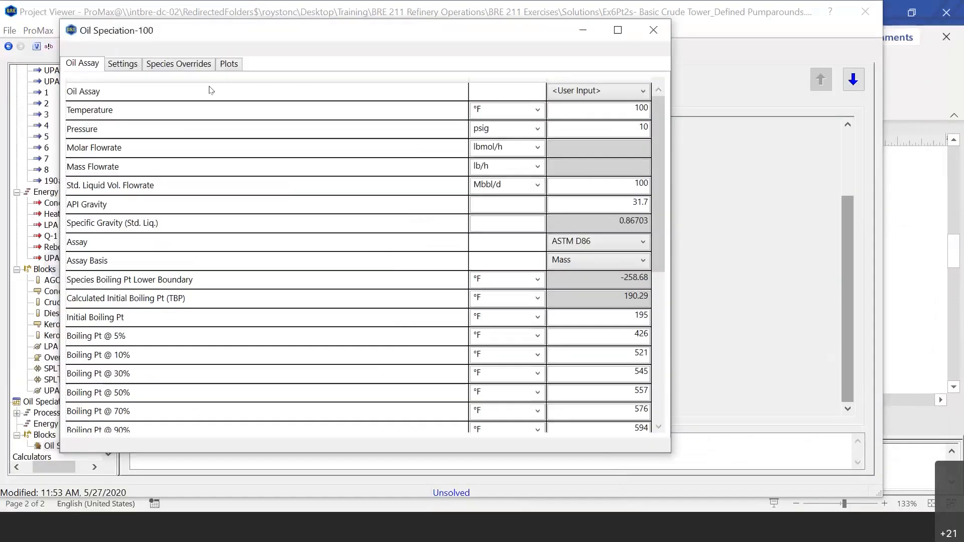
pyautogui.click(128, 64)
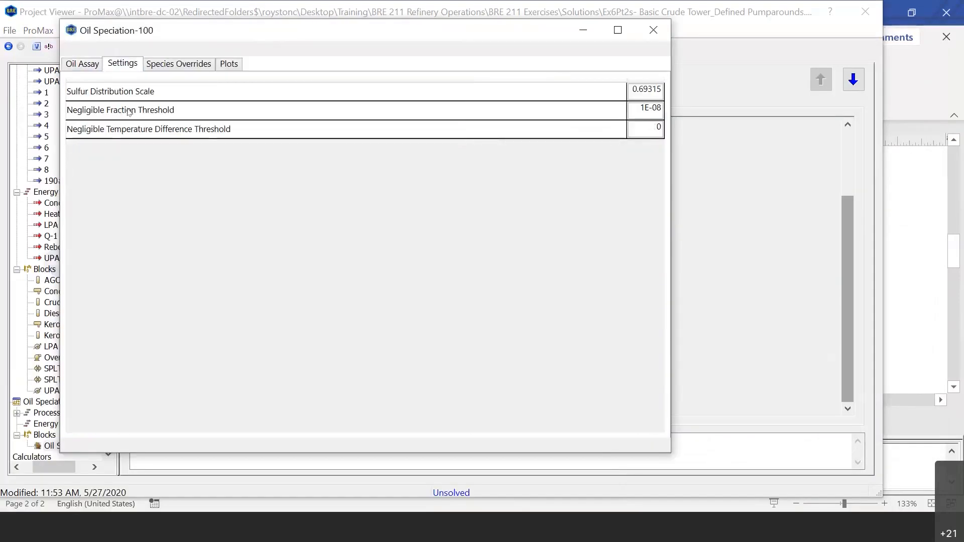
pyautogui.moveTo(631, 92); pyautogui.dragTo(651, 91)
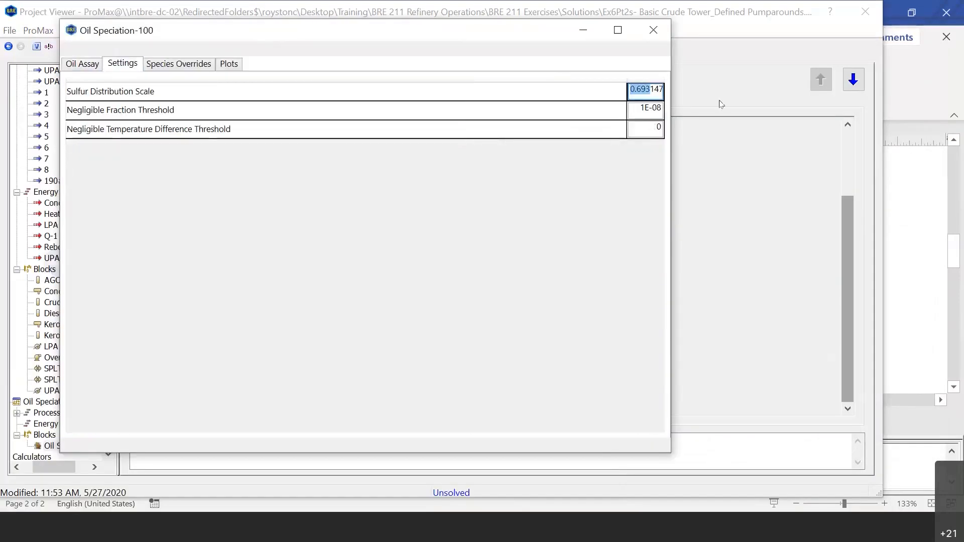
pyautogui.moveTo(720, 100); pyautogui.dragTo(720, 100)
pyautogui.write('2')
pyautogui.click(636, 106)
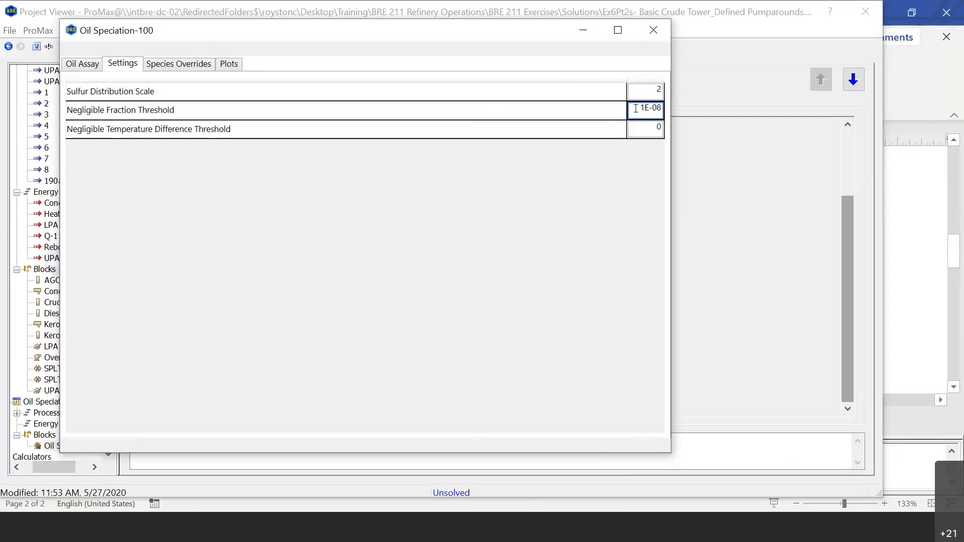
# Check the block's Species Overrides options, and close its detail window and the Project Viewer
pyautogui.click(210, 69)
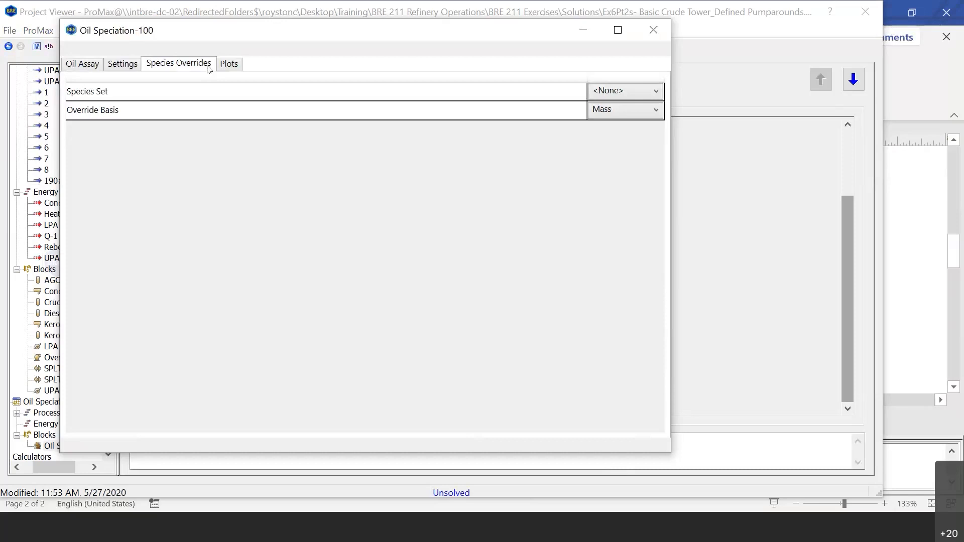
pyautogui.click(653, 30)
pyautogui.press('Escape')
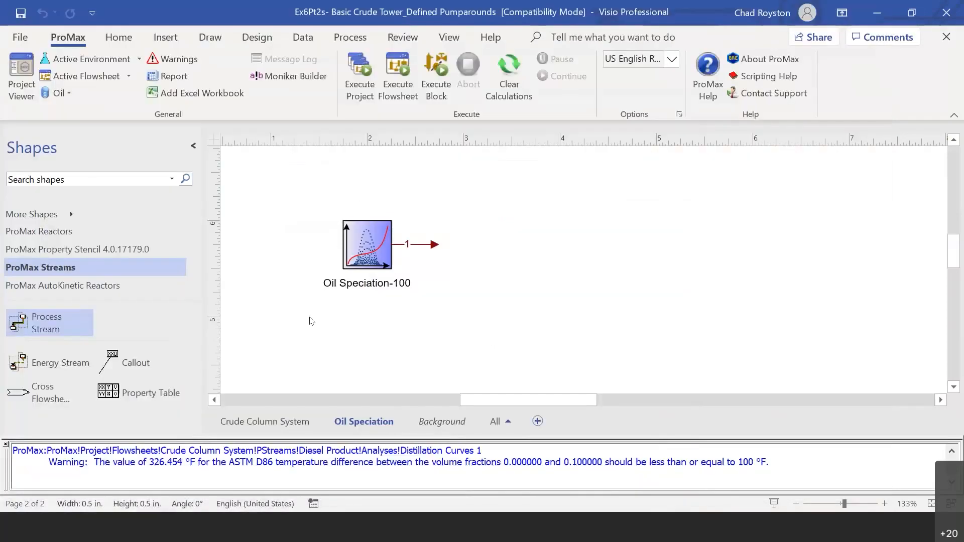
# Execute only the Oil Speciation block on the flowsheet
pyautogui.click(437, 260)
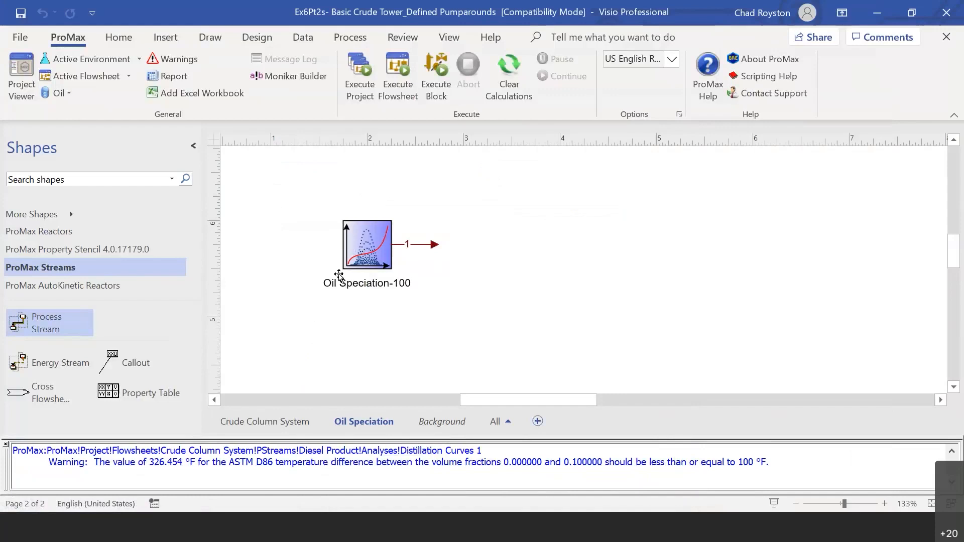
pyautogui.click(436, 75)
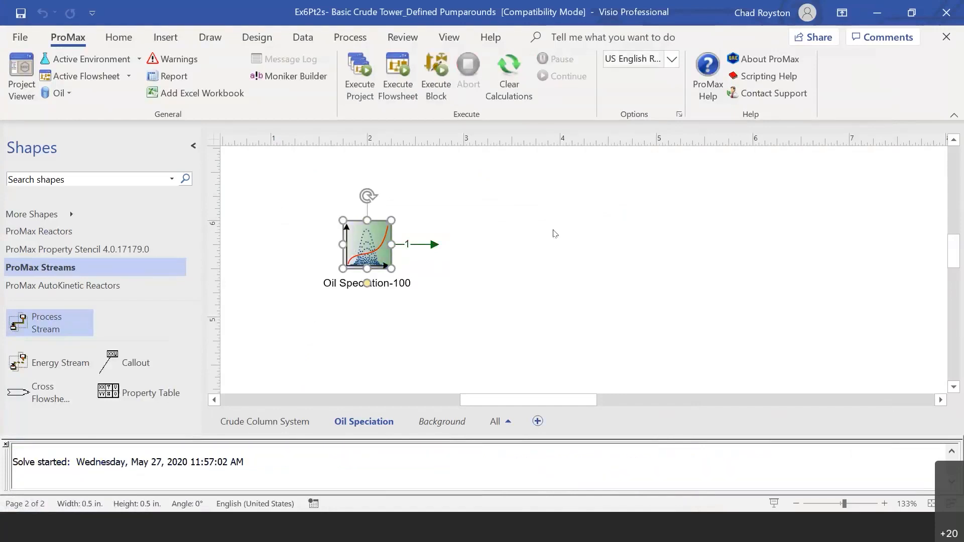
pyautogui.click(554, 233)
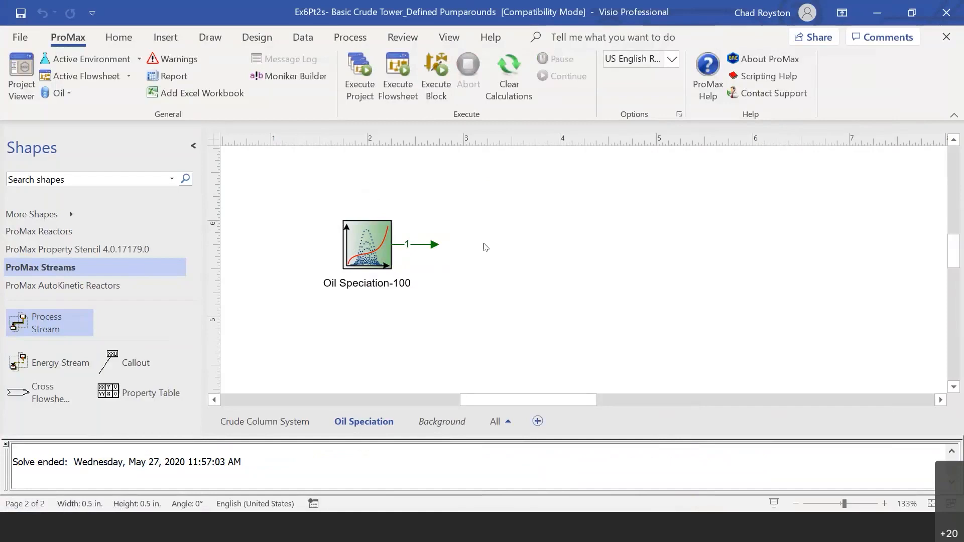
# Examine the species composition and the calculated properties of outlet stream 1 of the Oil Speciation block
pyautogui.doubleClick(427, 245)
pyautogui.moveTo(700, 84); pyautogui.dragTo(718, 27)
pyautogui.click(258, 117)
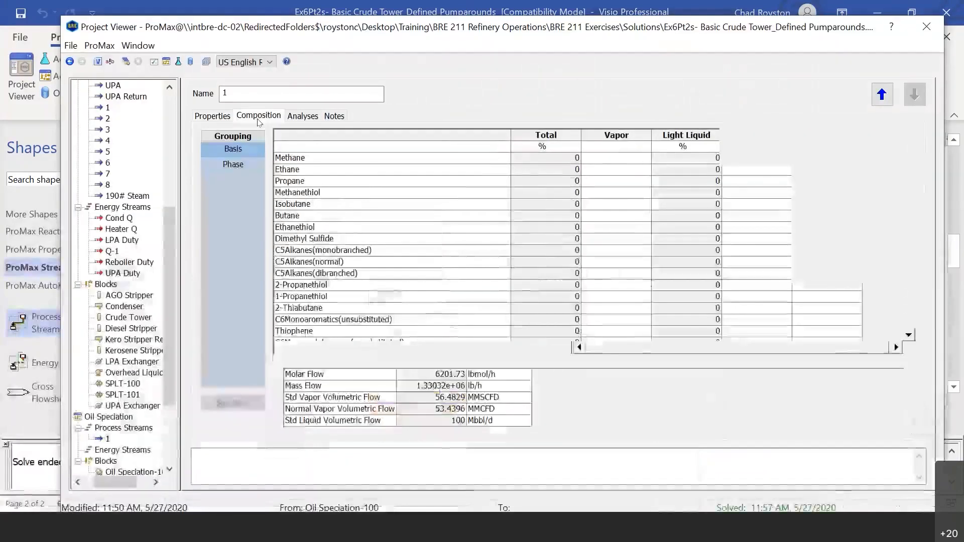
pyautogui.scroll(-15, 412, 206)
pyautogui.scroll(-2, 411, 205)
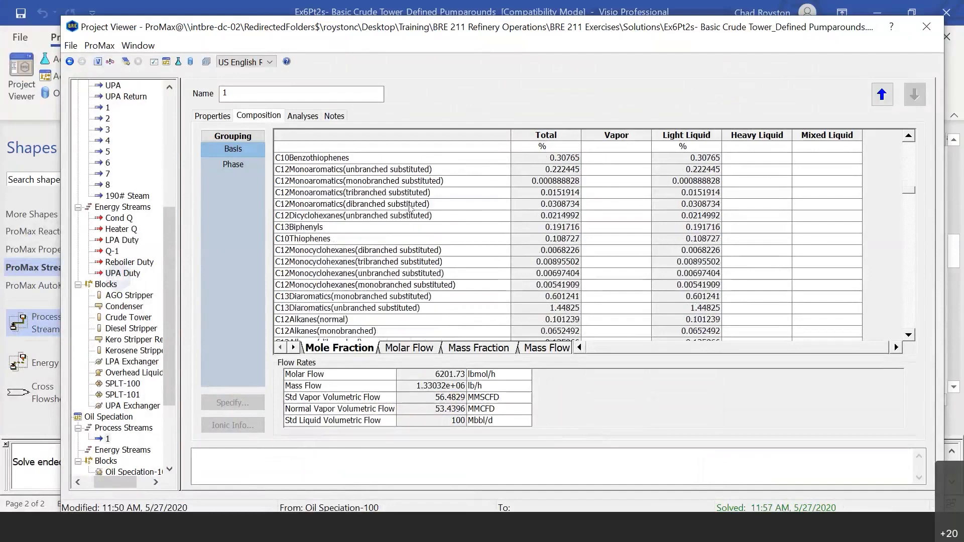
pyautogui.scroll(-20, 411, 205)
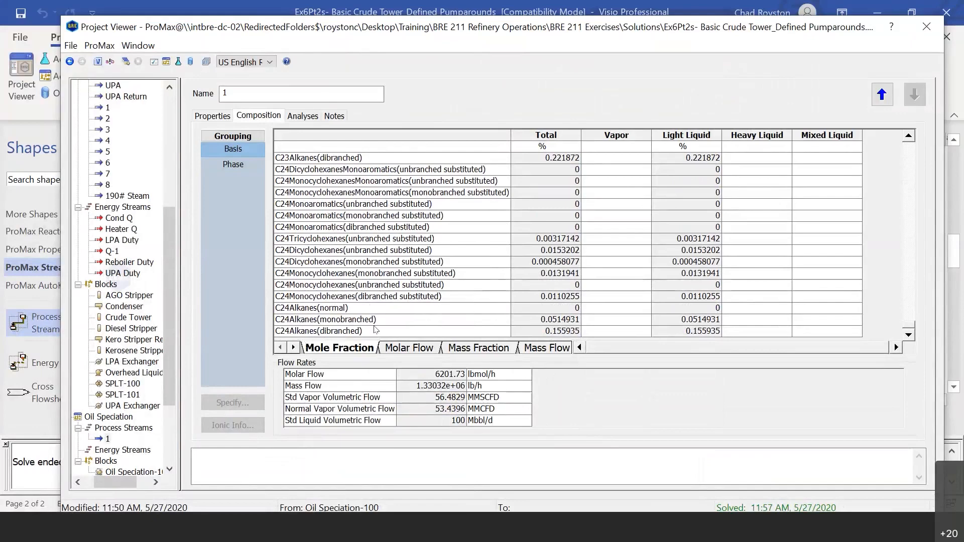
pyautogui.scroll(6, 407, 321)
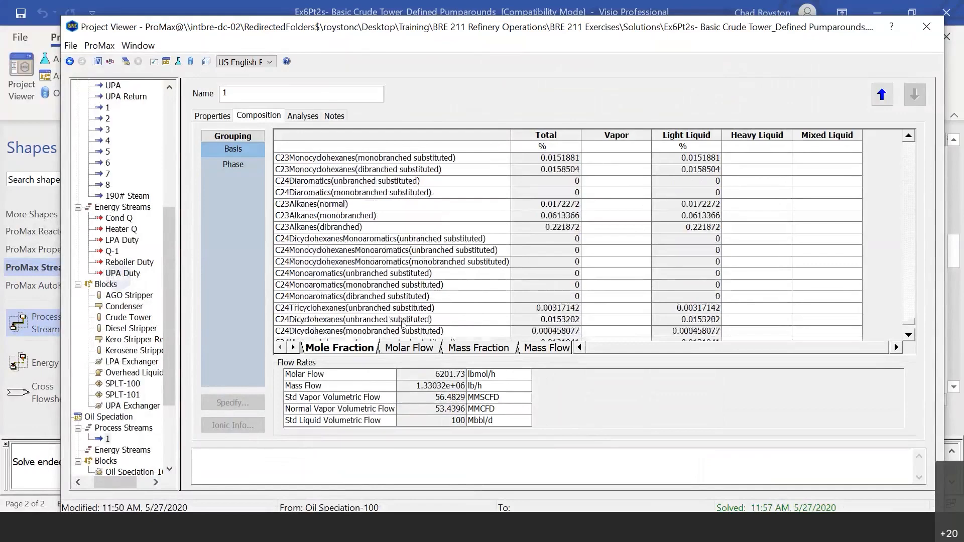
pyautogui.scroll(6, 424, 308)
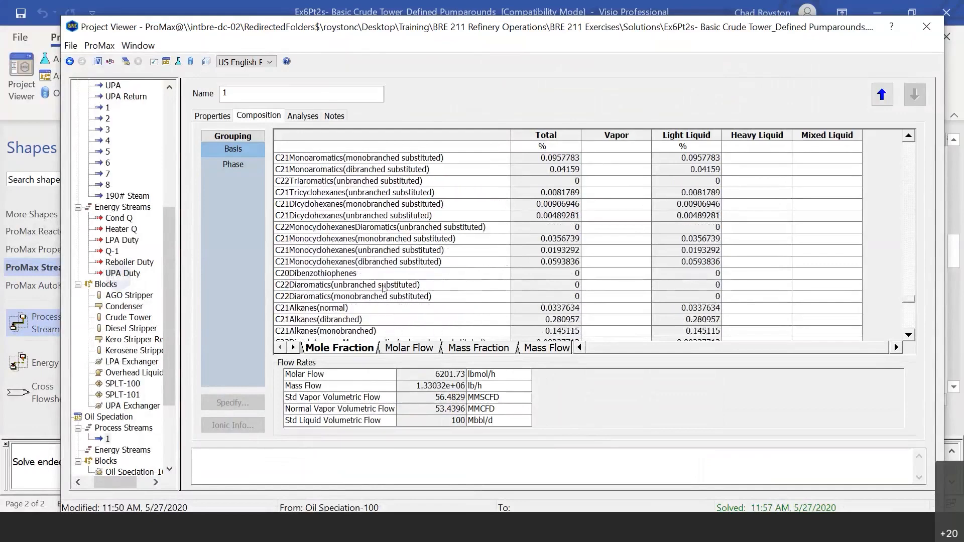
pyautogui.scroll(8, 383, 290)
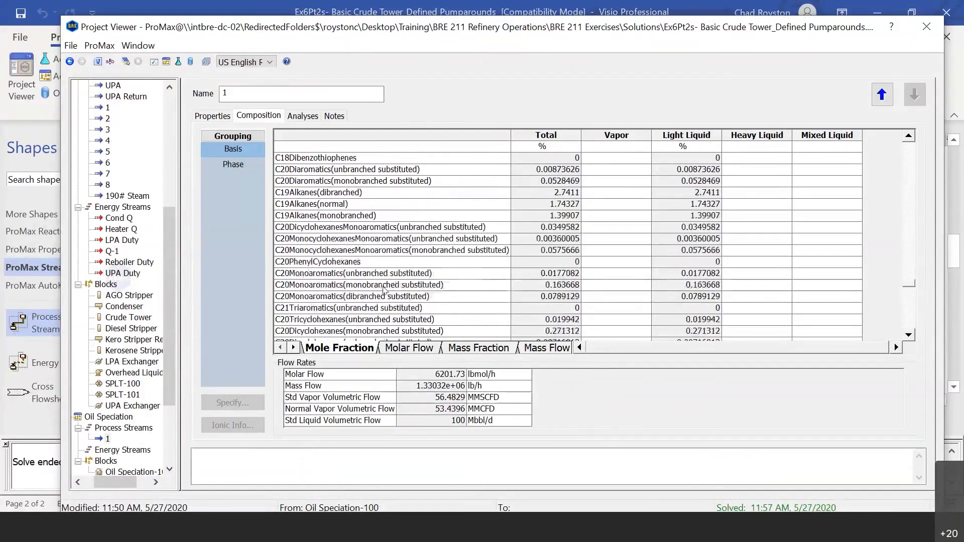
pyautogui.scroll(5, 383, 287)
pyautogui.scroll(-7, 383, 285)
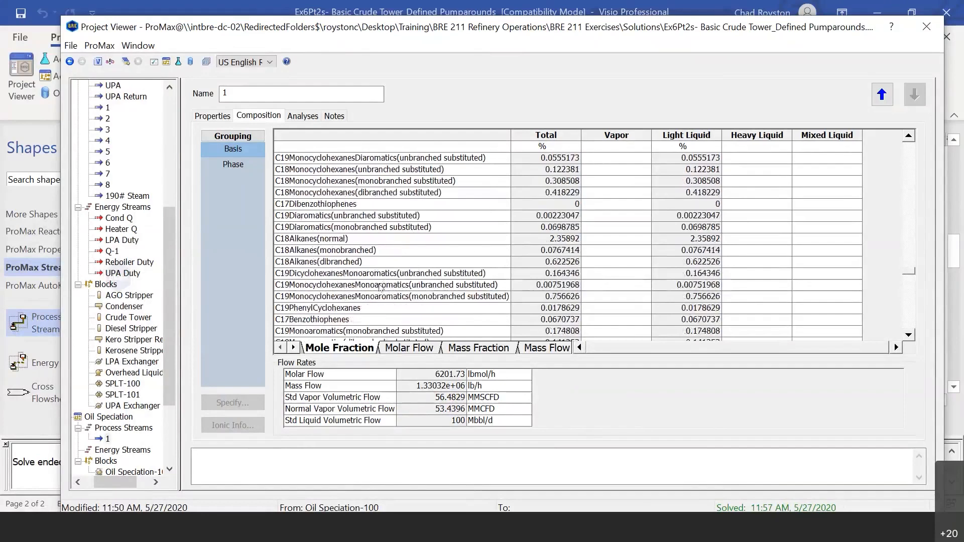
pyautogui.click(281, 254)
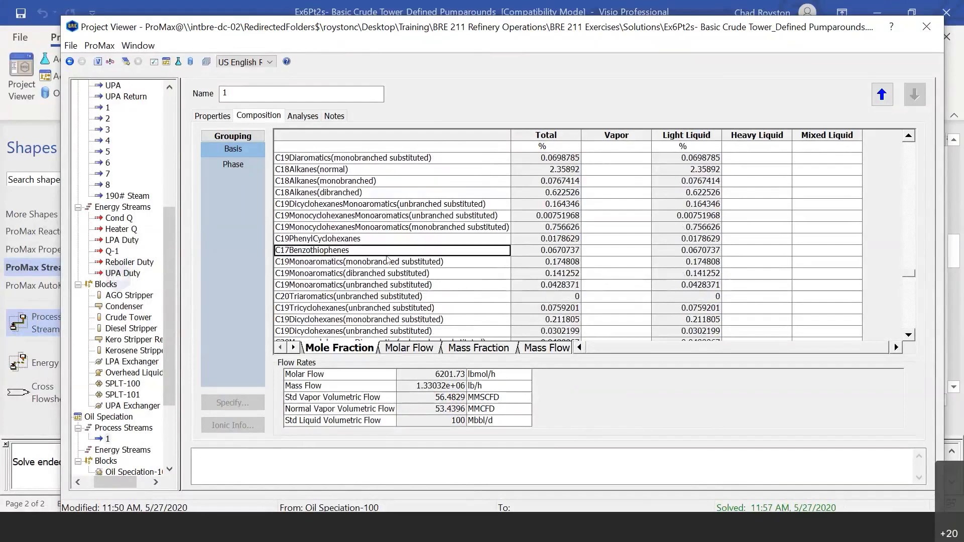
pyautogui.scroll(-3, 387, 259)
pyautogui.scroll(2, 352, 236)
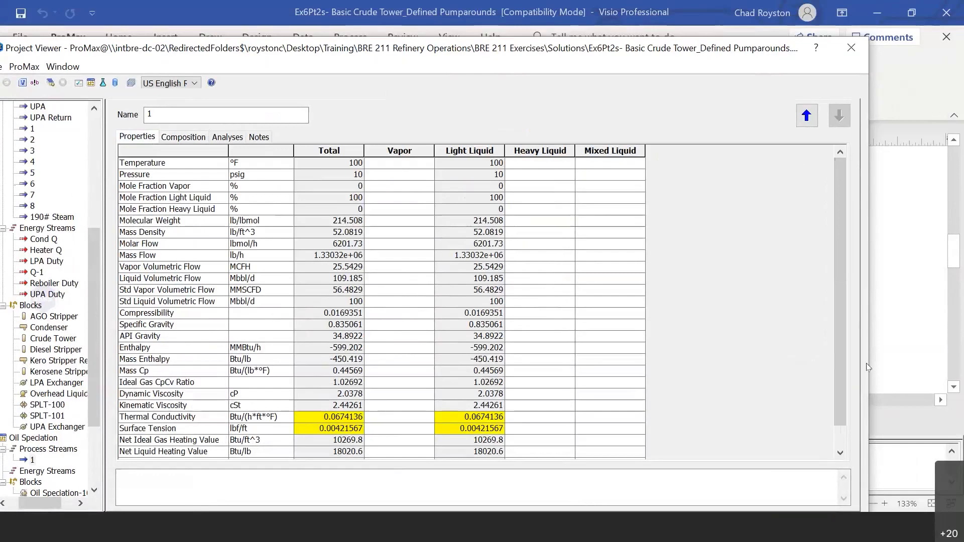
pyautogui.scroll(-1, 844, 372)
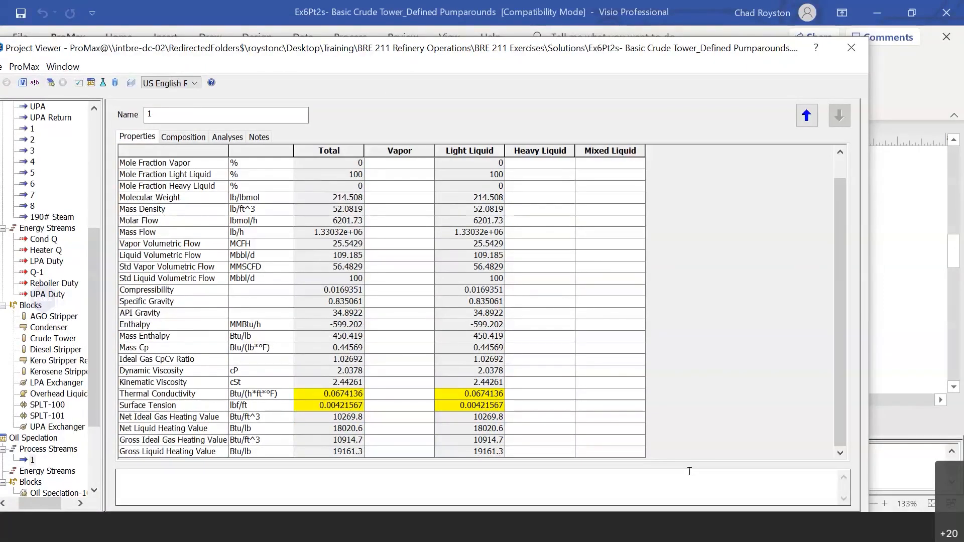
pyautogui.hotkey('alt', 'Tab')
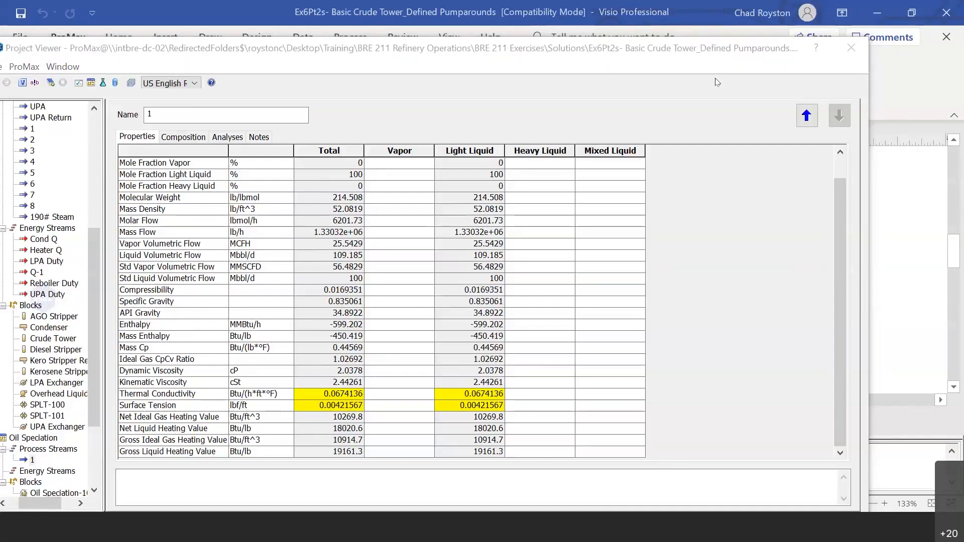